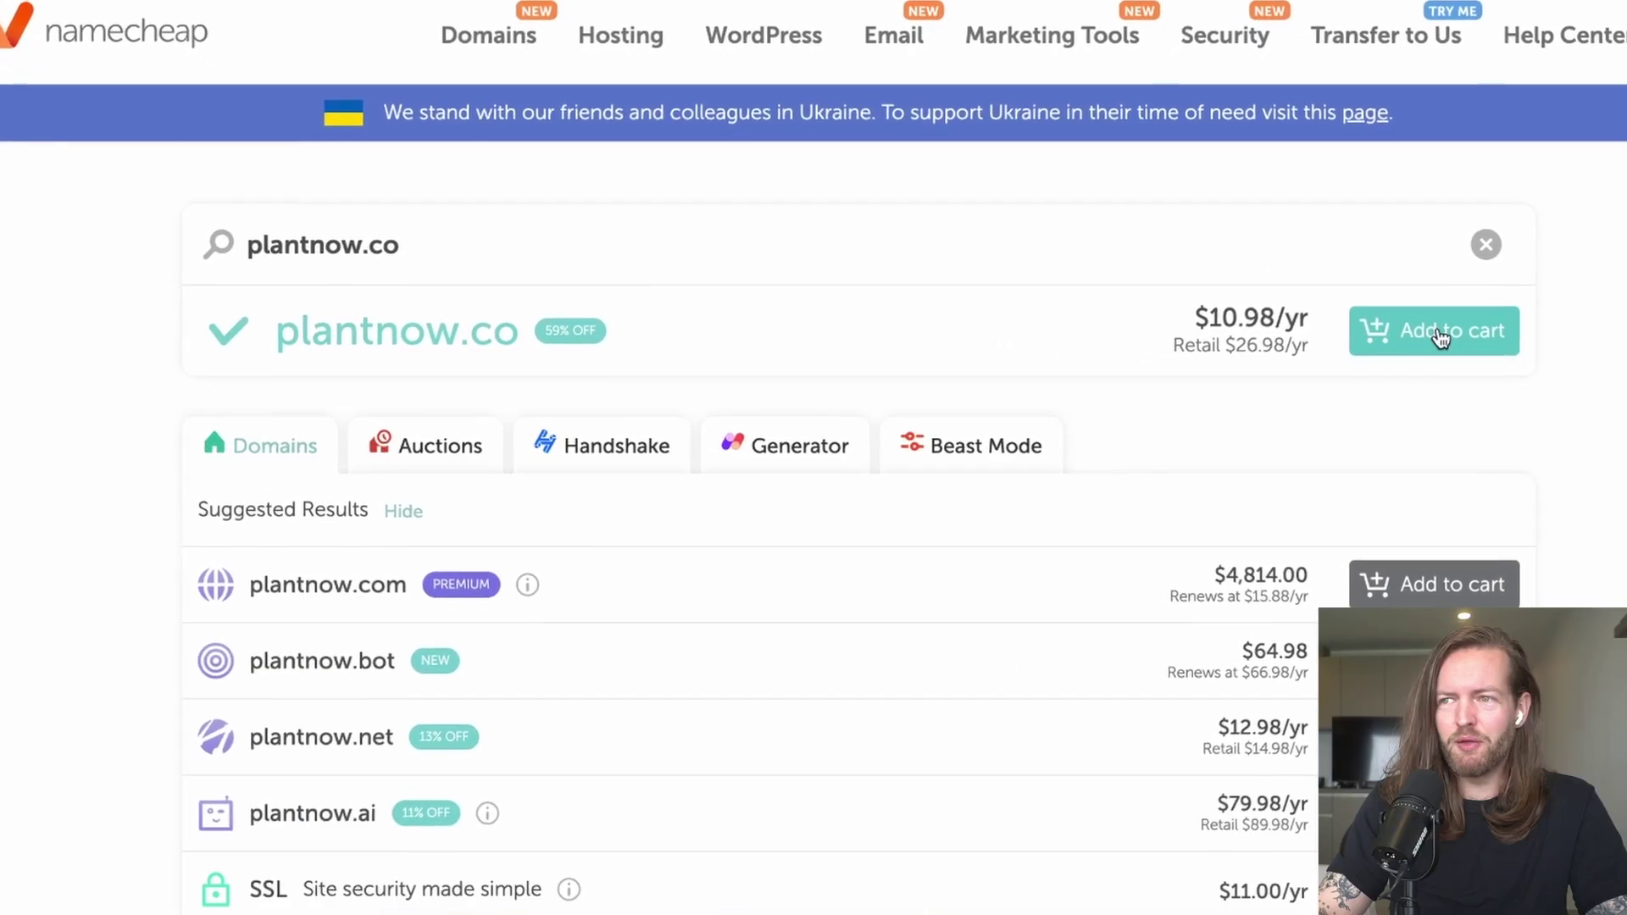
Add plantnow.co to the Namecheap cart, then scroll through the published Shade Sails guide post.
{"action": "left_click", "coordinate": [1441, 335]}
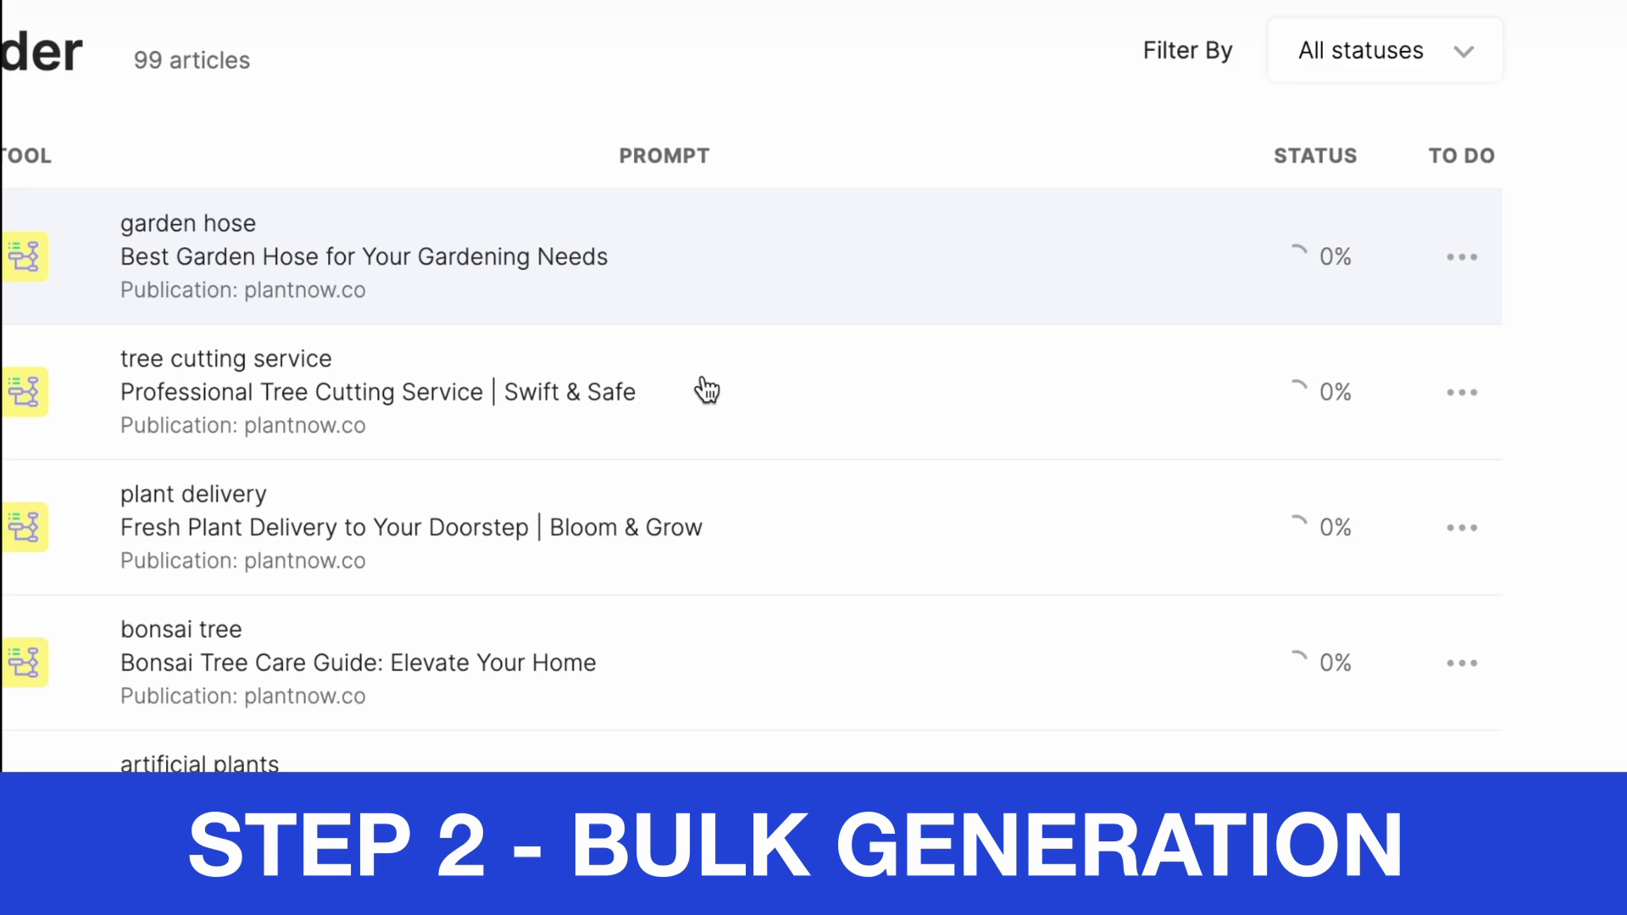
{"action": "scroll", "coordinate": [818, 458], "scroll_direction": "down", "scroll_amount": 10}
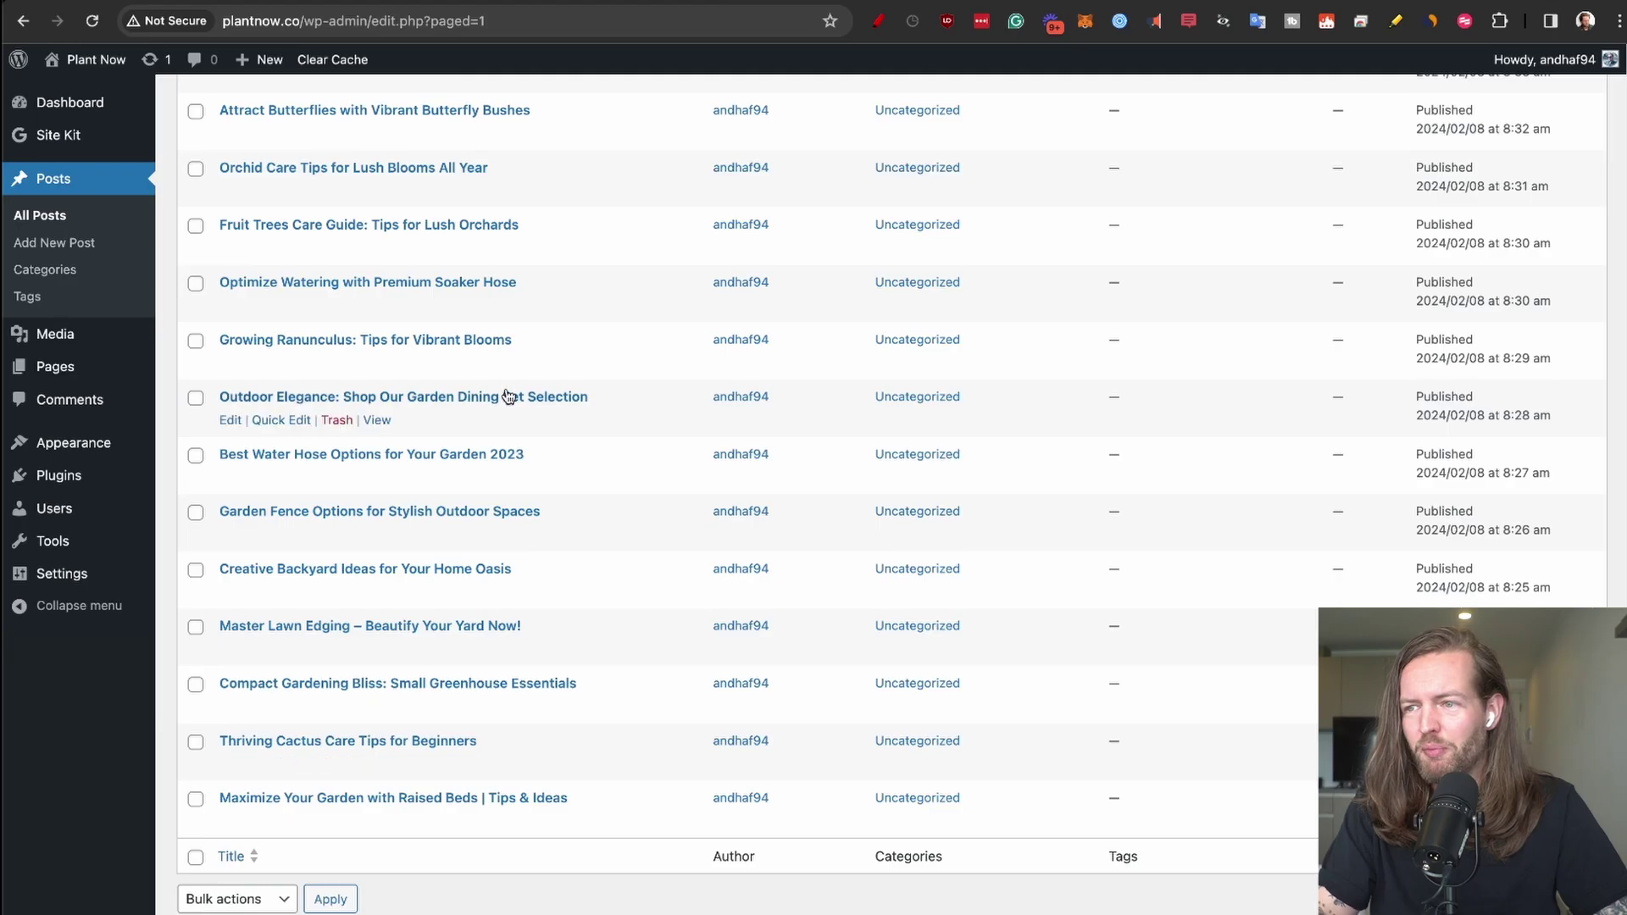
{"action": "scroll", "coordinate": [498, 392], "scroll_direction": "up", "scroll_amount": 10}
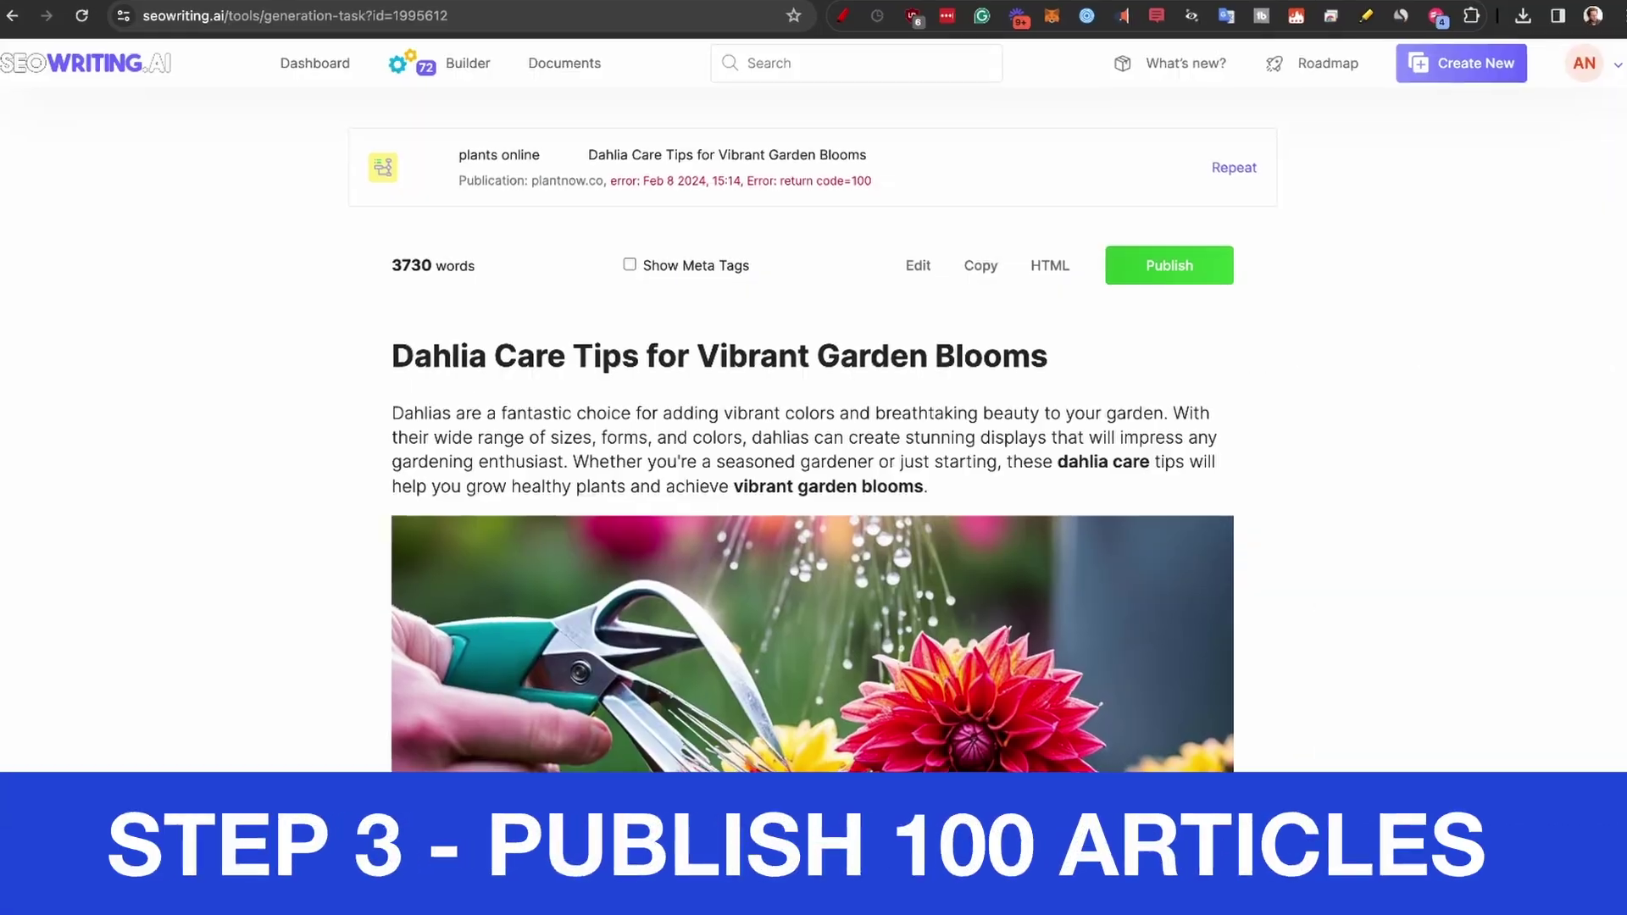
{"action": "scroll", "coordinate": [814, 458], "scroll_direction": "down", "scroll_amount": 15}
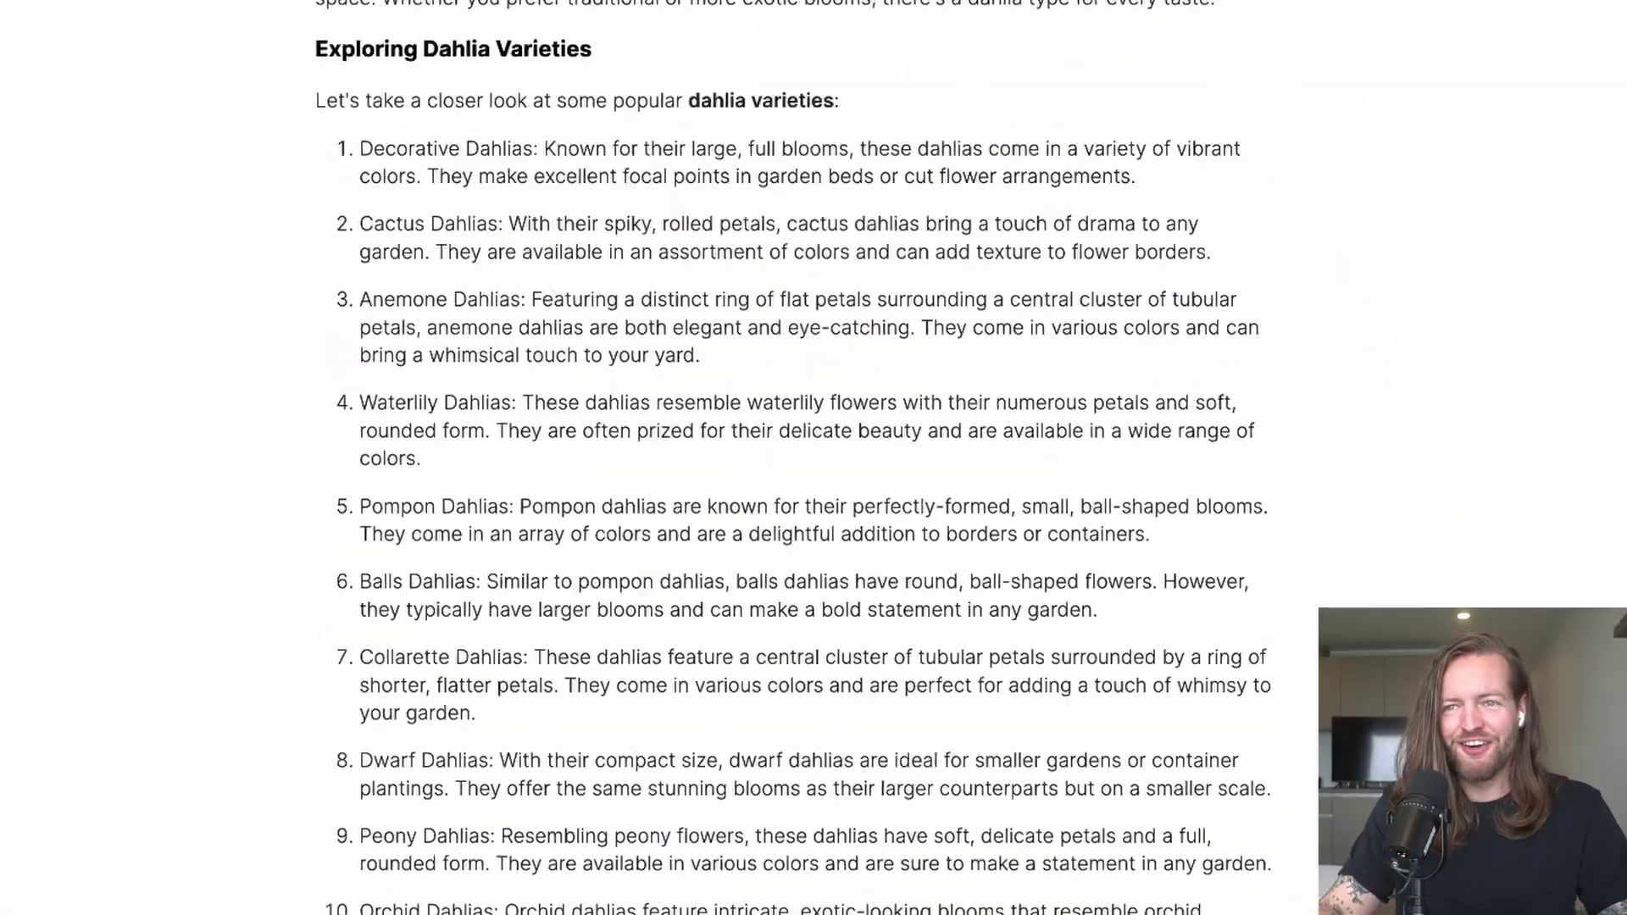
{"action": "scroll", "coordinate": [814, 458], "scroll_direction": "down", "scroll_amount": 10}
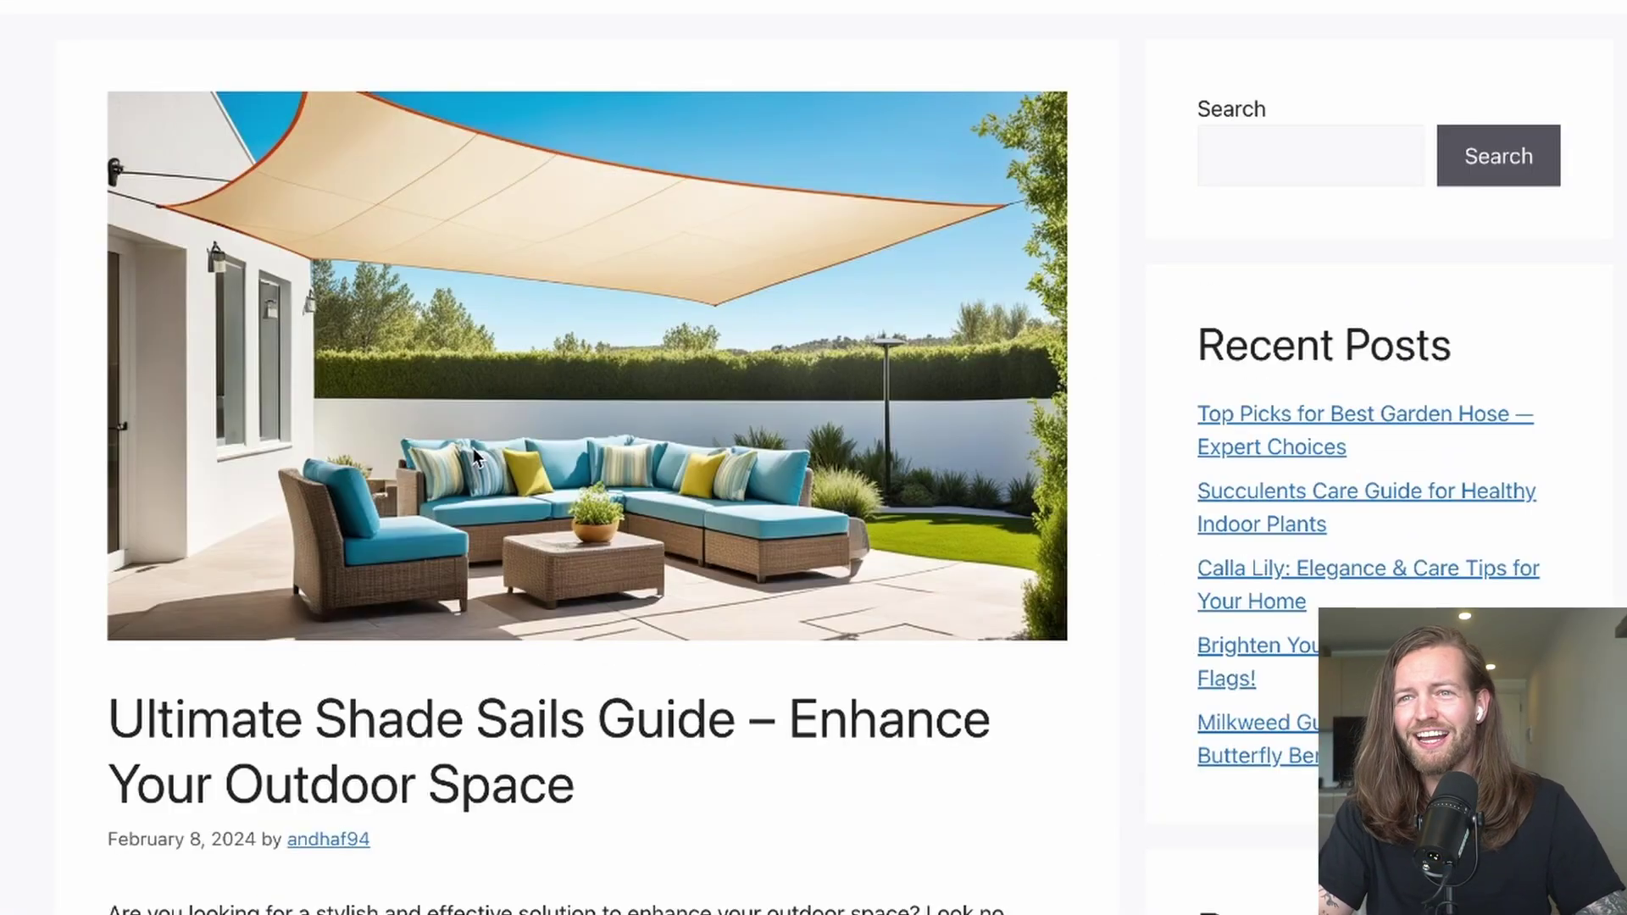
{"action": "scroll", "coordinate": [1014, 374], "scroll_direction": "down", "scroll_amount": 7}
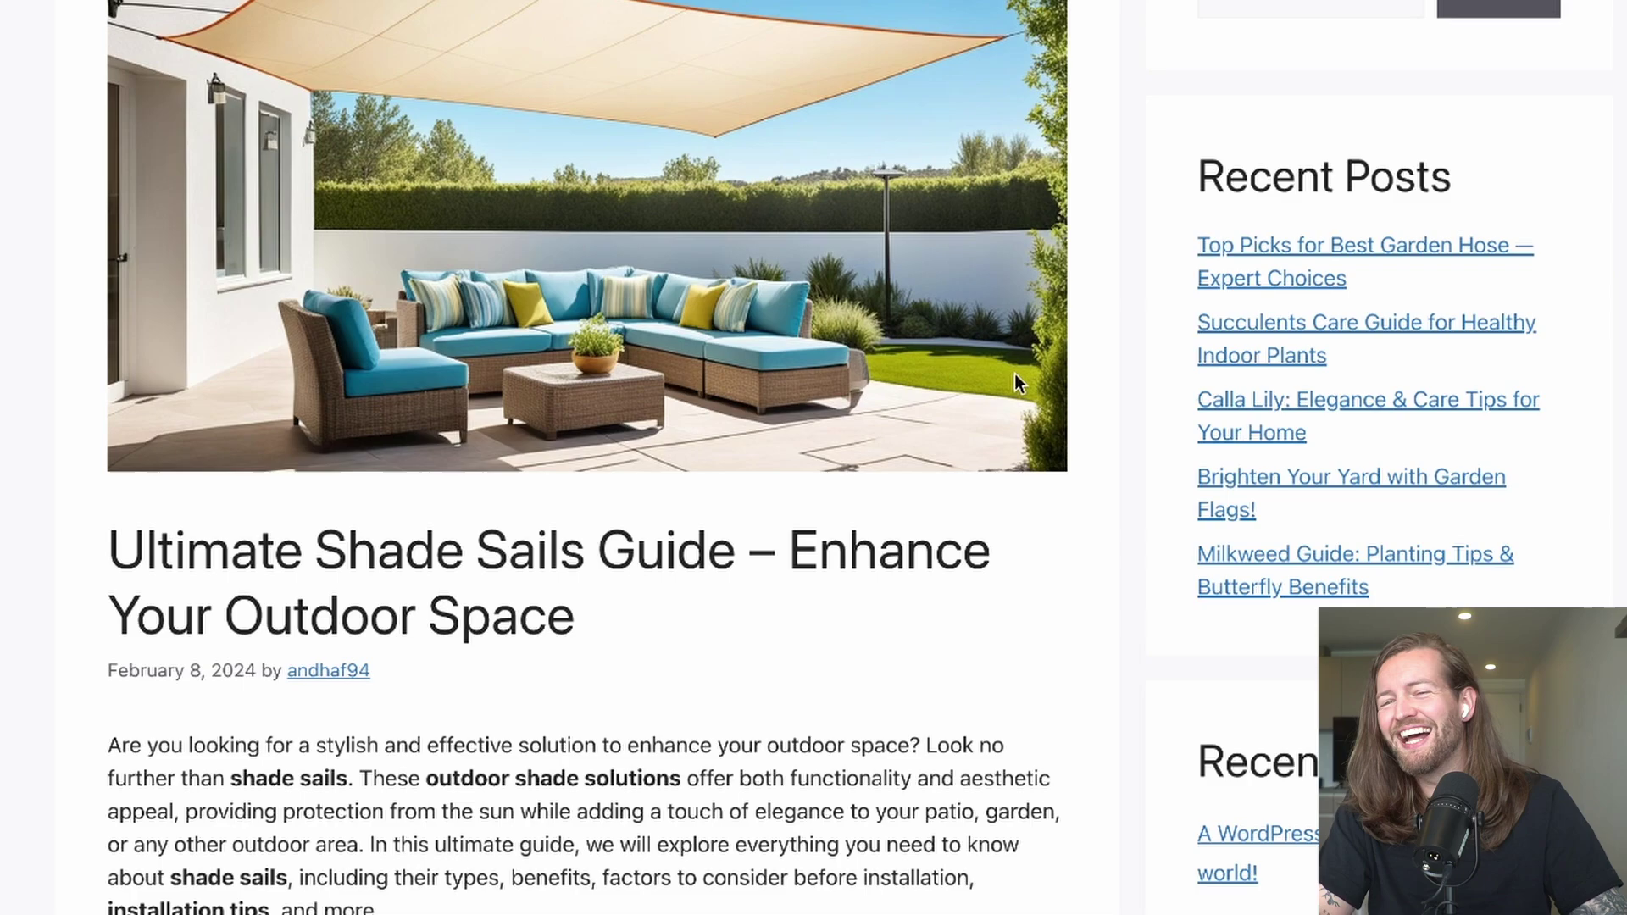
{"action": "scroll", "coordinate": [1073, 369], "scroll_direction": "down", "scroll_amount": 20}
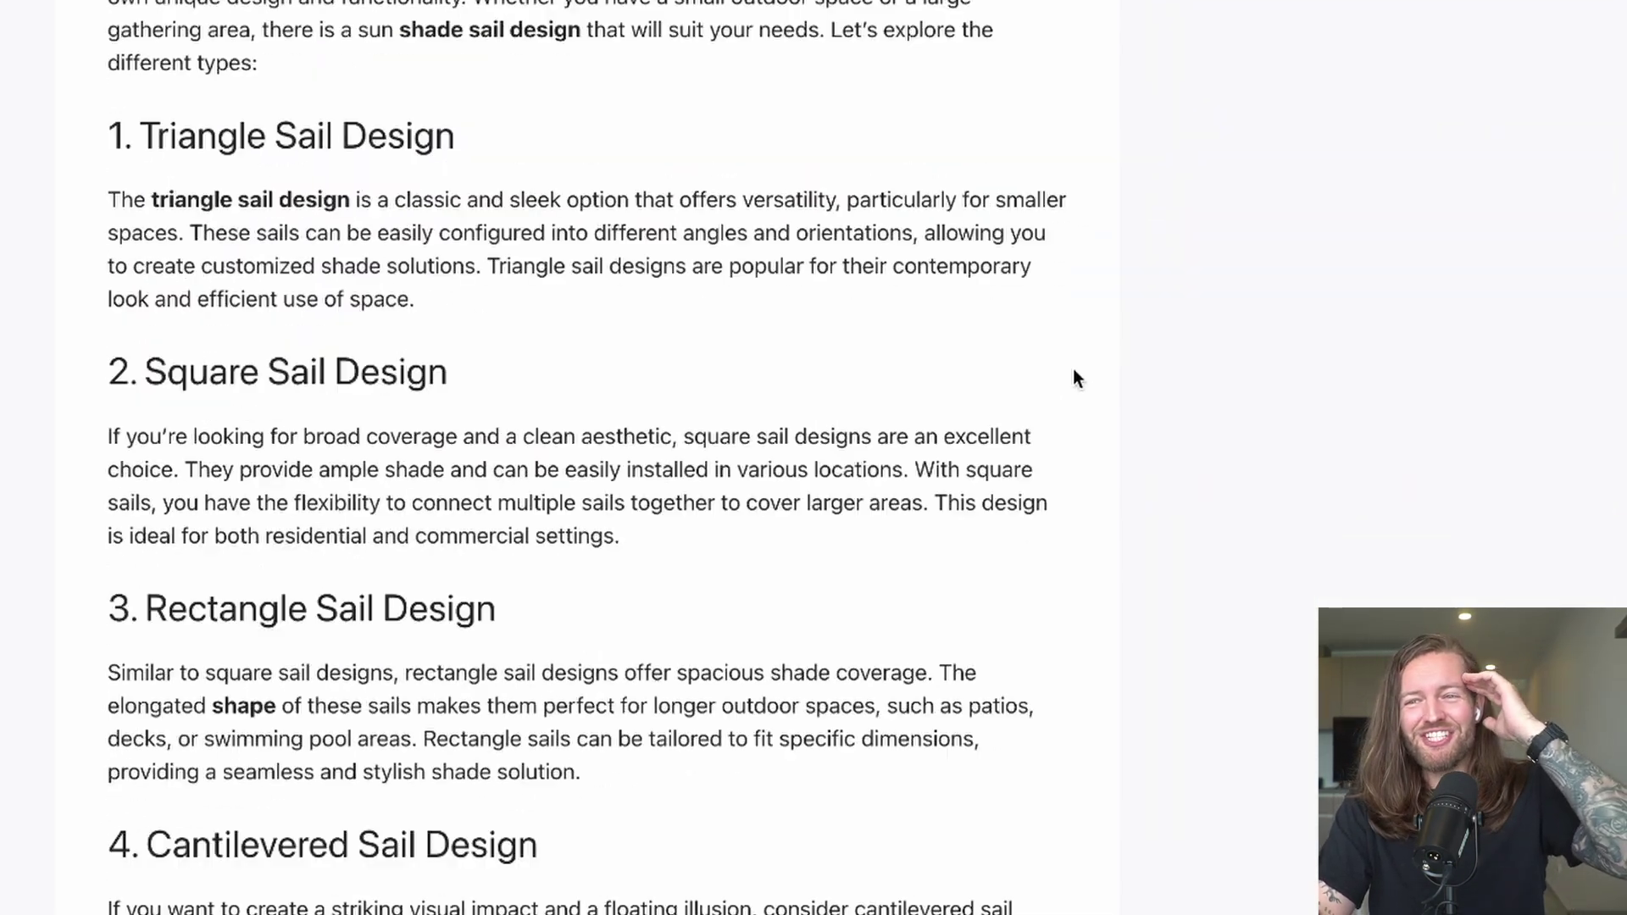
{"action": "scroll", "coordinate": [1153, 484], "scroll_direction": "down", "scroll_amount": 20}
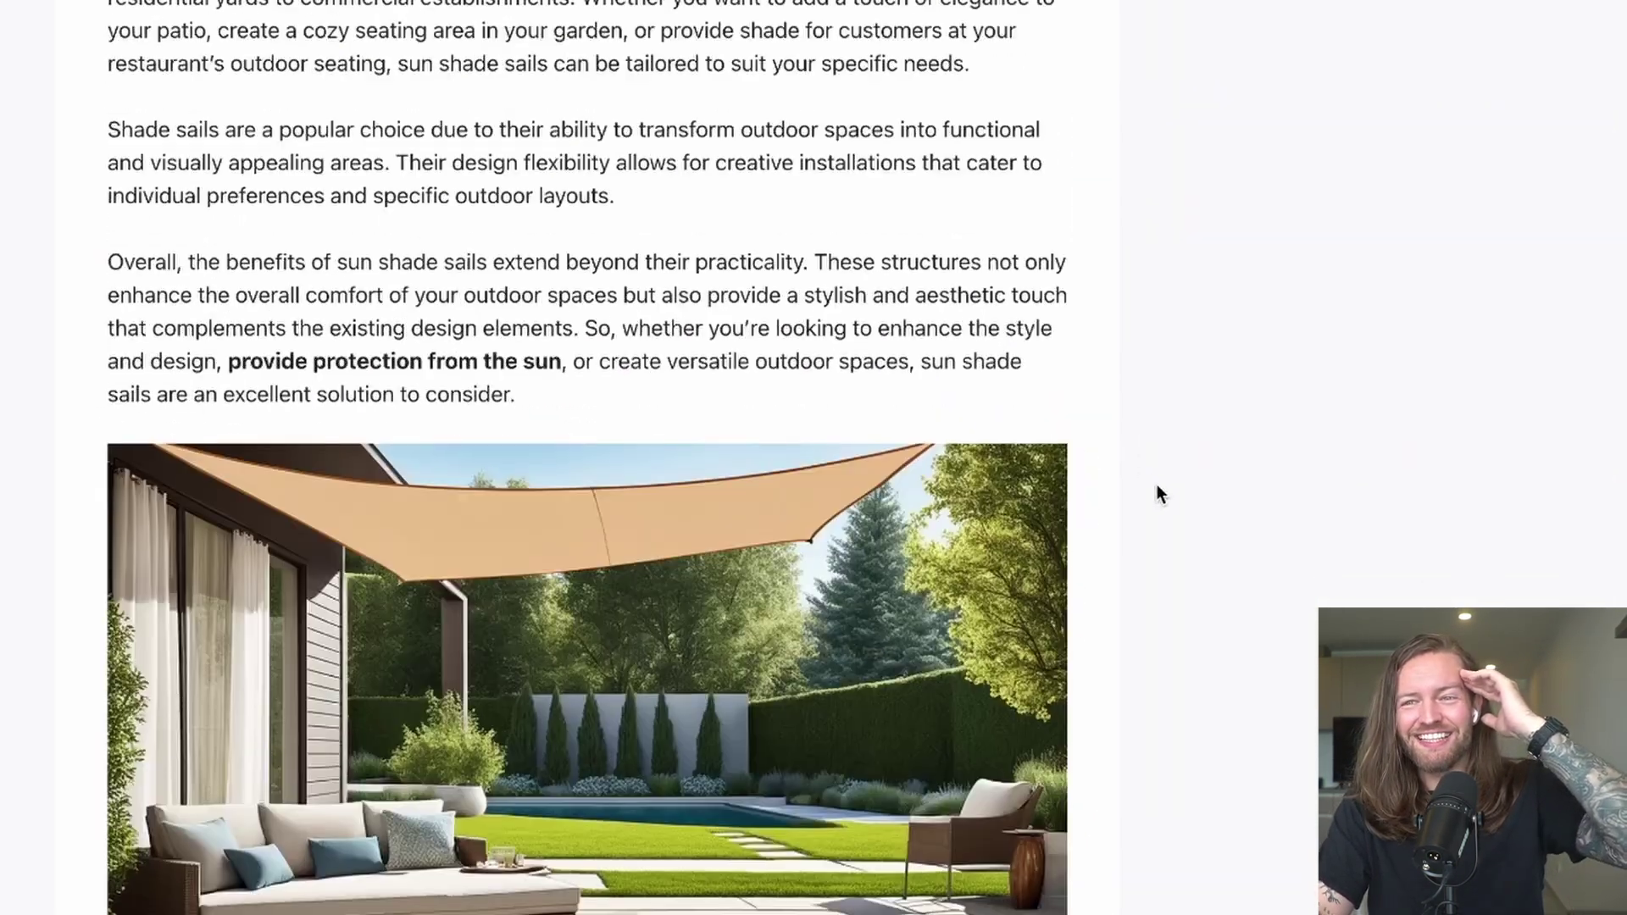
{"action": "scroll", "coordinate": [1156, 485], "scroll_direction": "down", "scroll_amount": 15}
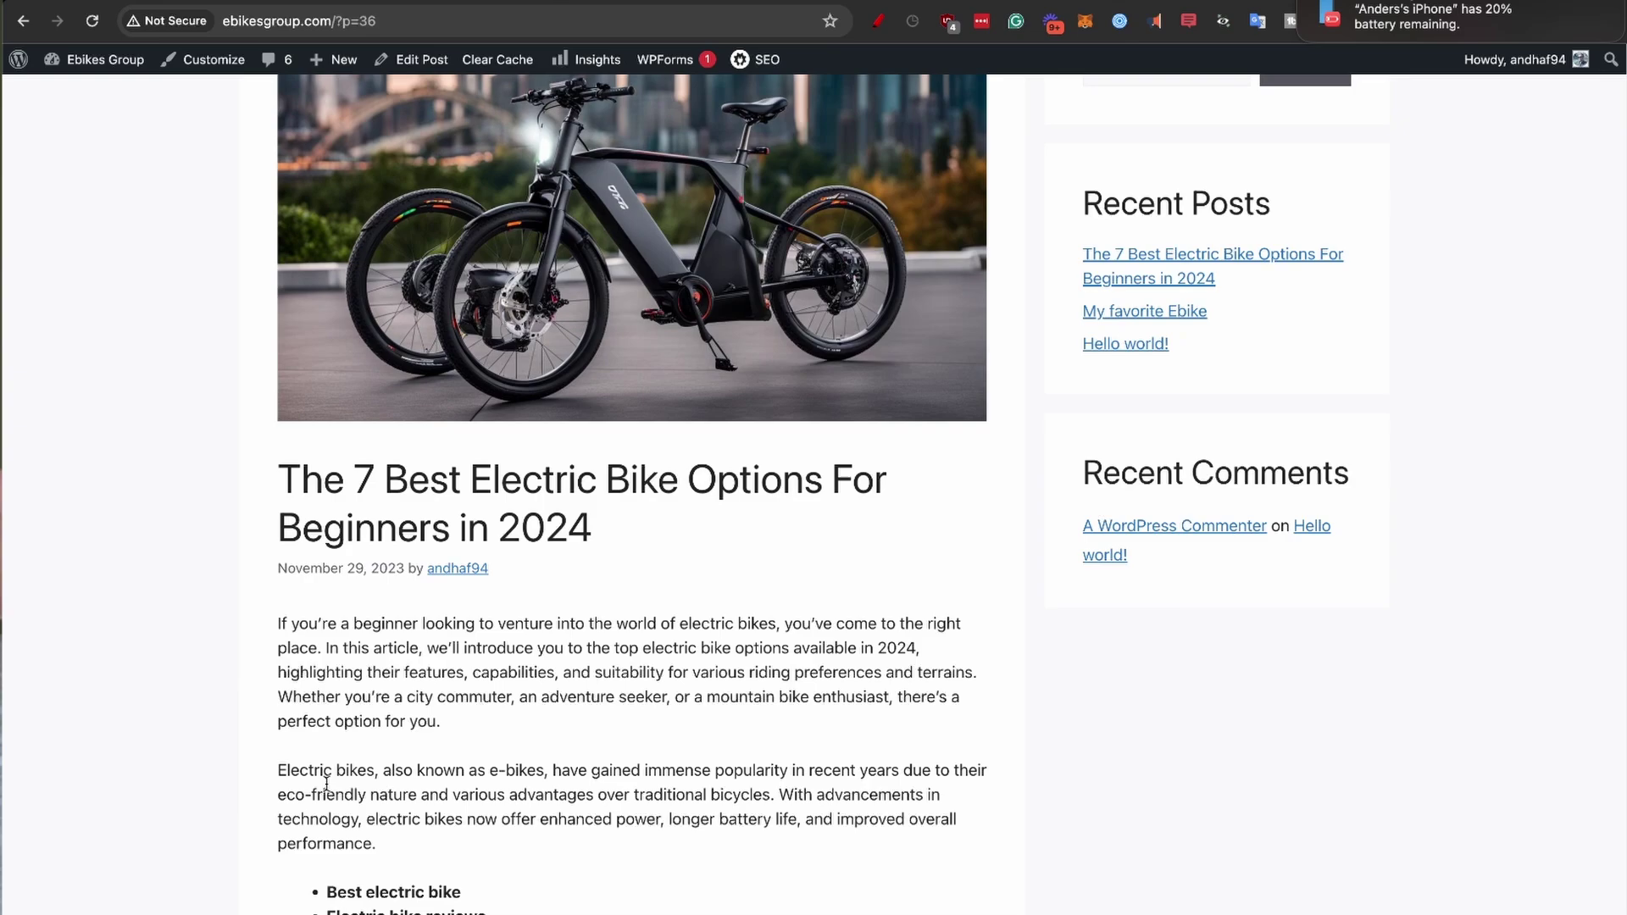
Scroll down through the Ebikes Group beginner electric bike post.
{"action": "scroll", "coordinate": [326, 784], "scroll_direction": "down", "scroll_amount": 10}
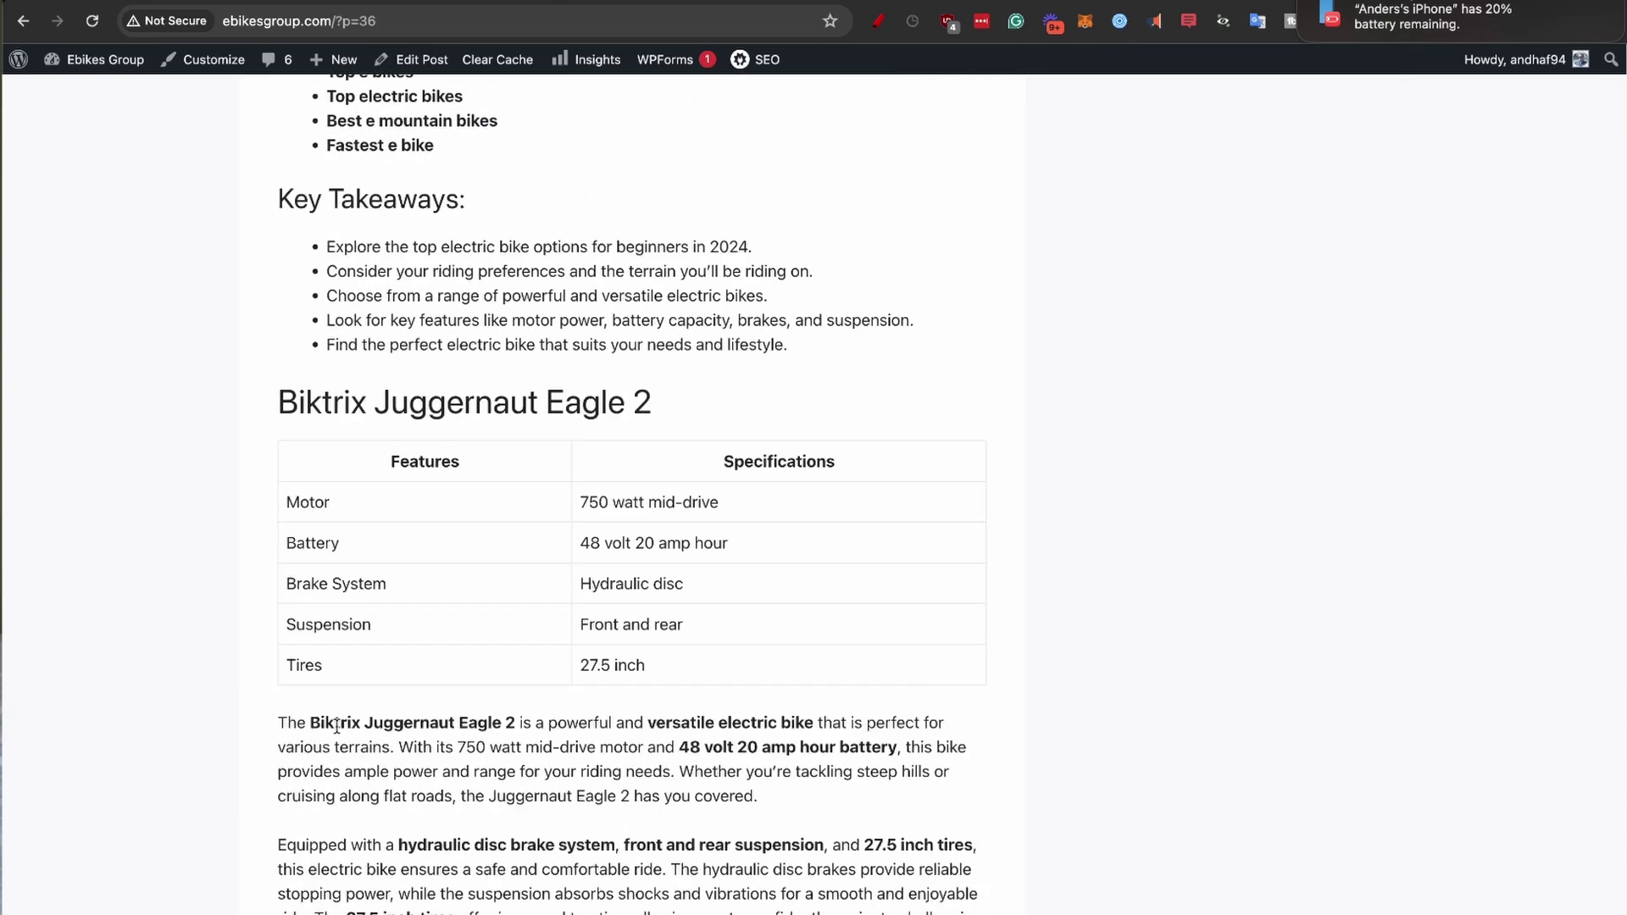
{"action": "scroll", "coordinate": [522, 685], "scroll_direction": "down", "scroll_amount": 14}
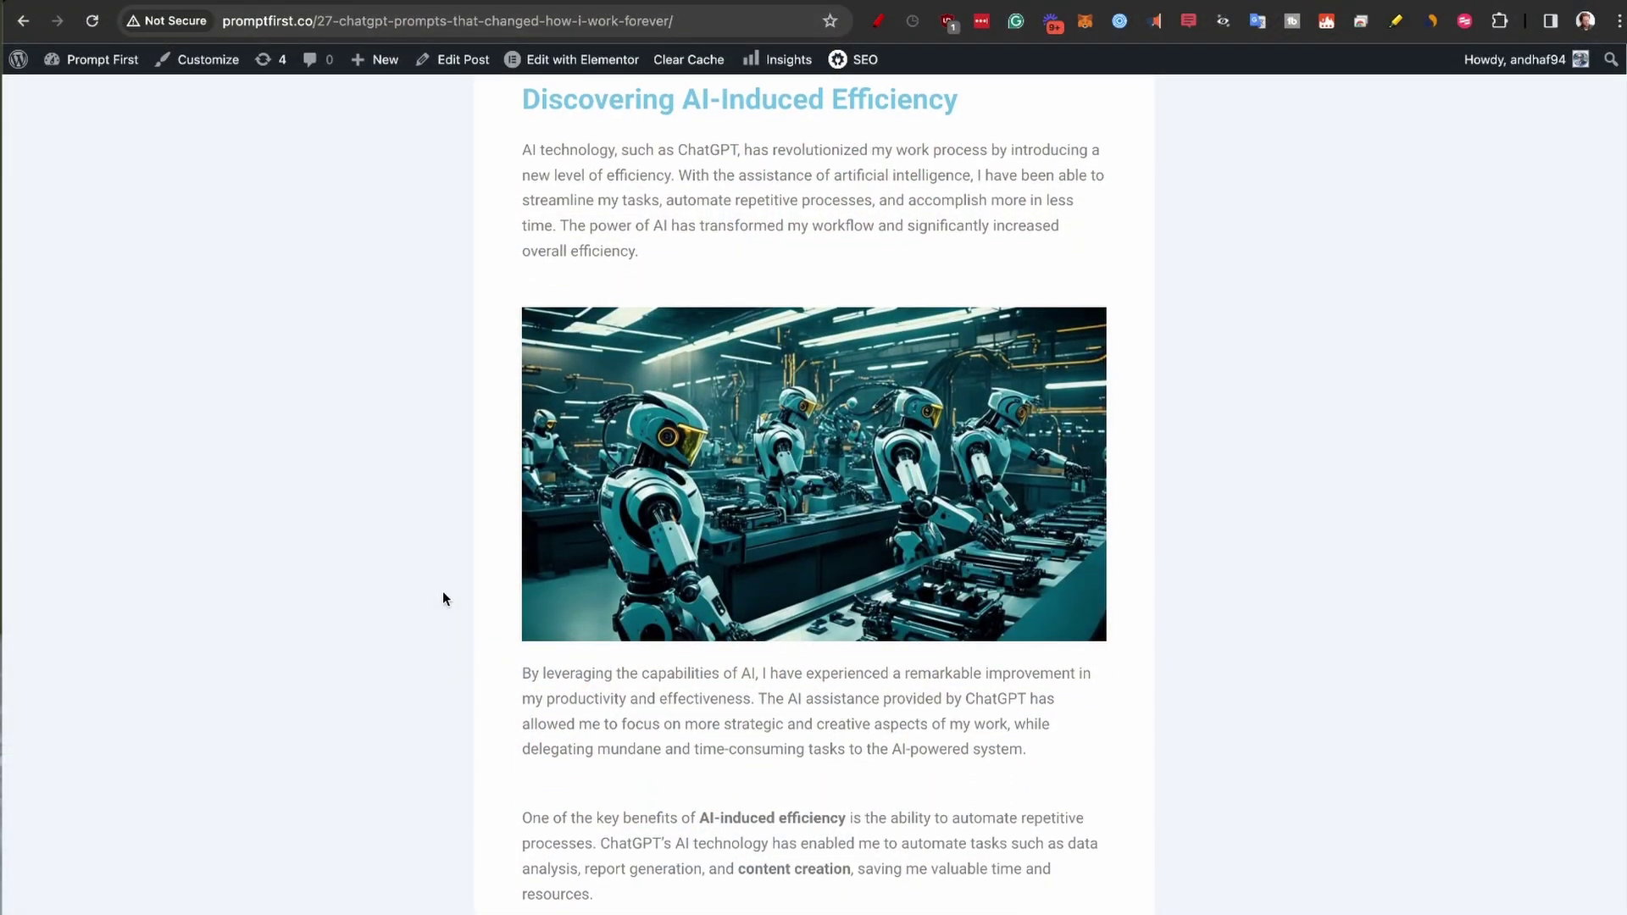
{"action": "scroll", "coordinate": [442, 599], "scroll_direction": "down", "scroll_amount": 20}
{"action": "scroll", "coordinate": [442, 598], "scroll_direction": "down", "scroll_amount": 5}
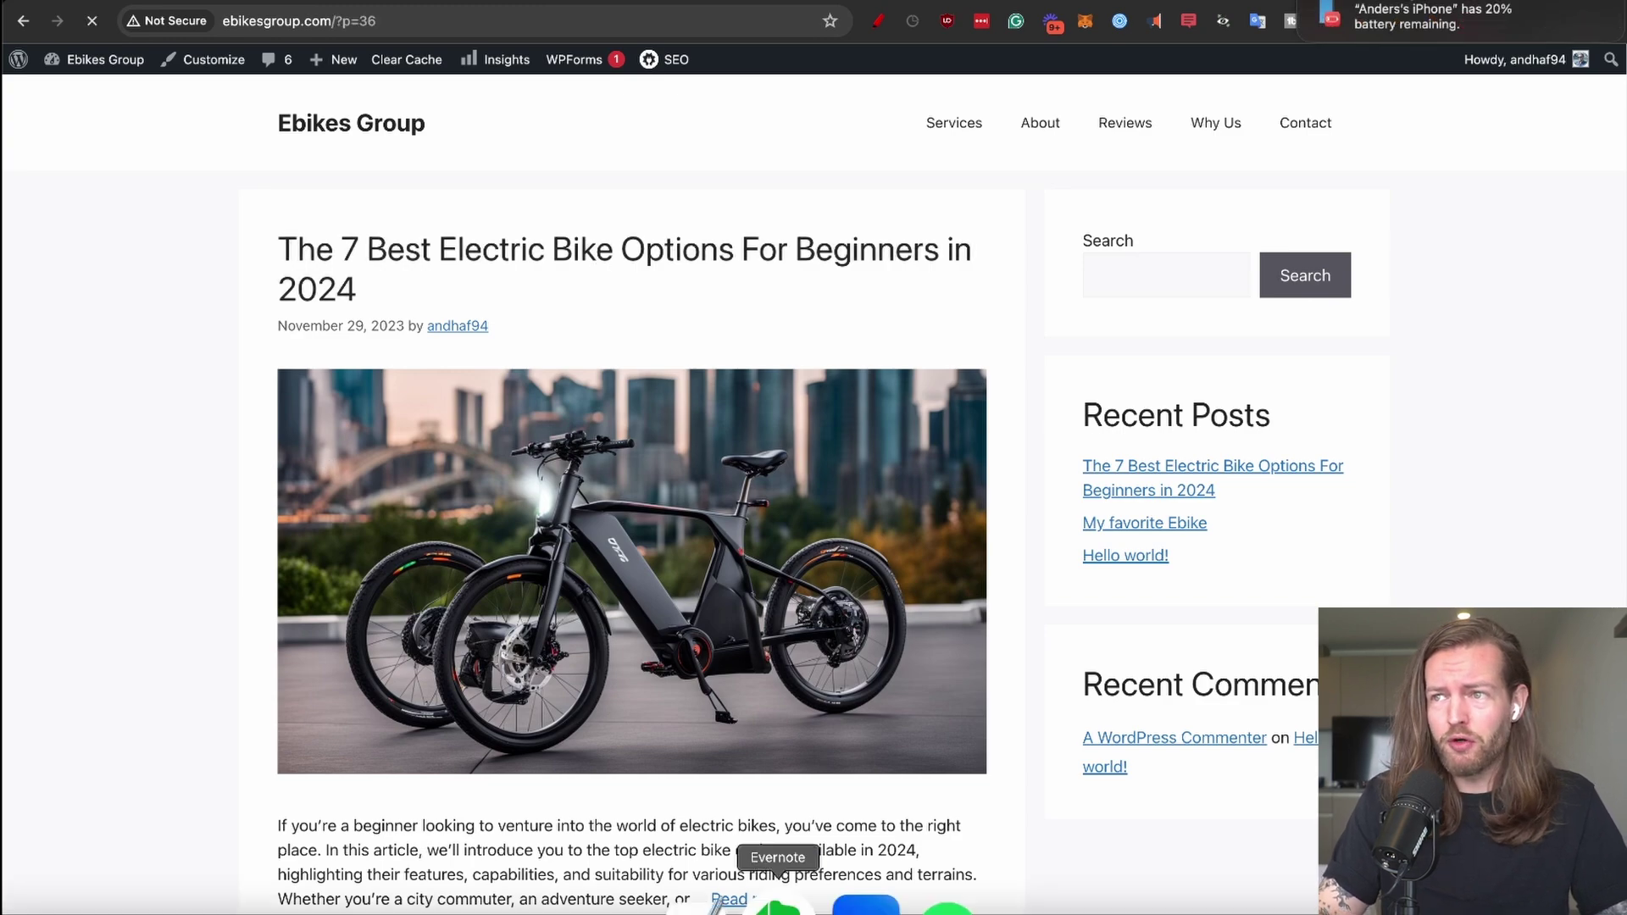
Scroll through the electric bike post's spec tables, YouTube embeds and images.
{"action": "scroll", "coordinate": [330, 788], "scroll_direction": "down", "scroll_amount": 5}
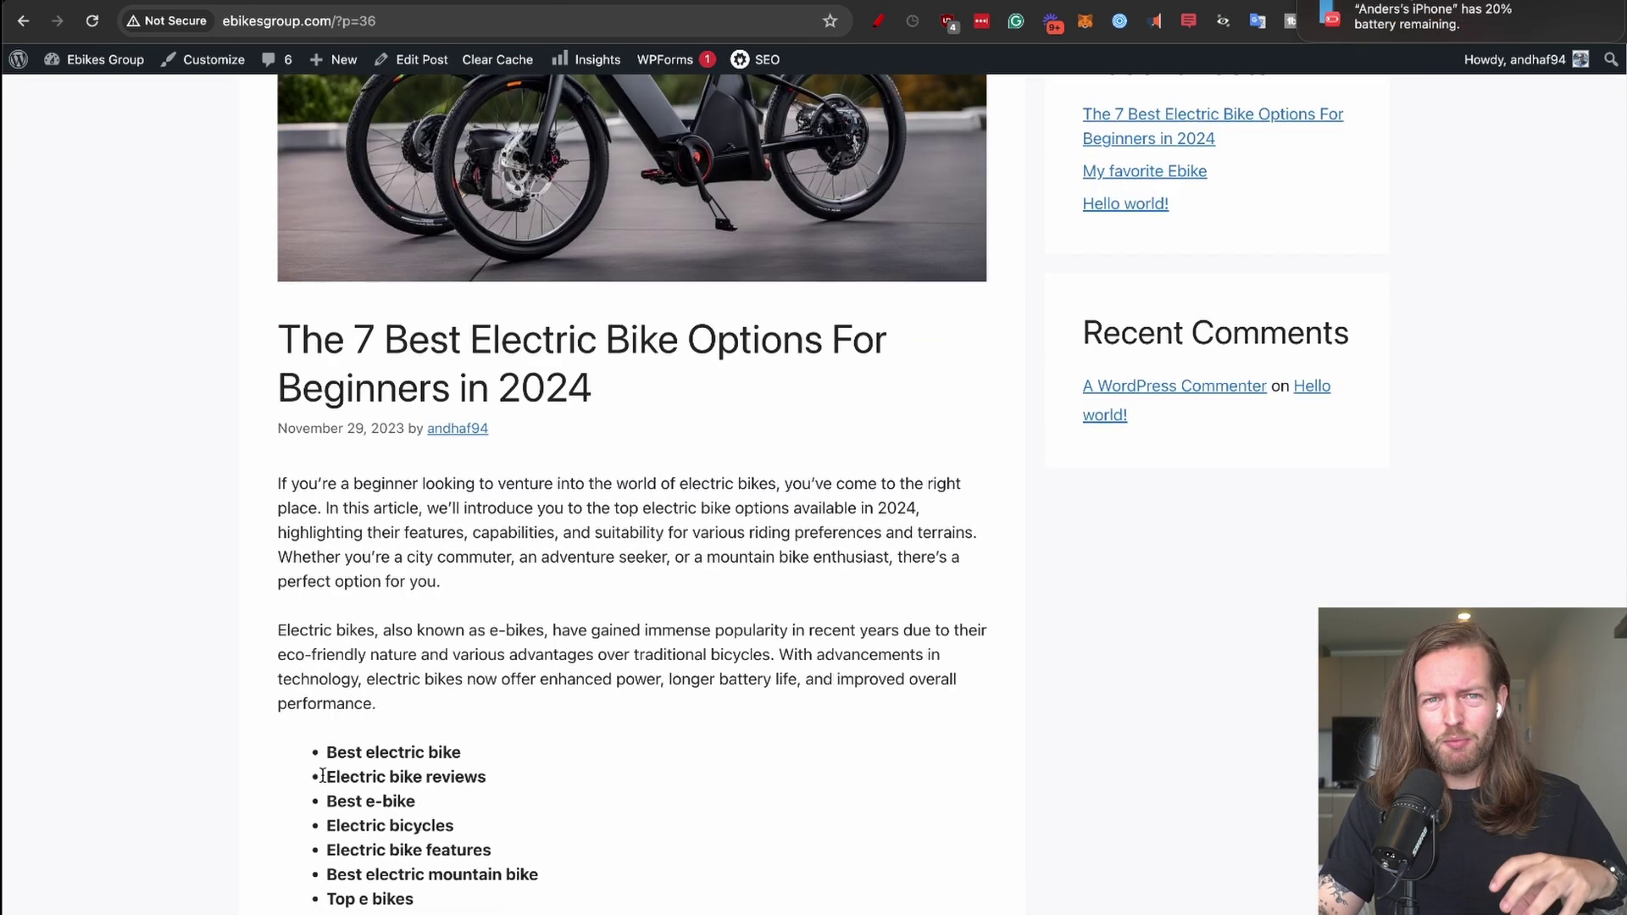
{"action": "scroll", "coordinate": [322, 776], "scroll_direction": "down", "scroll_amount": 15}
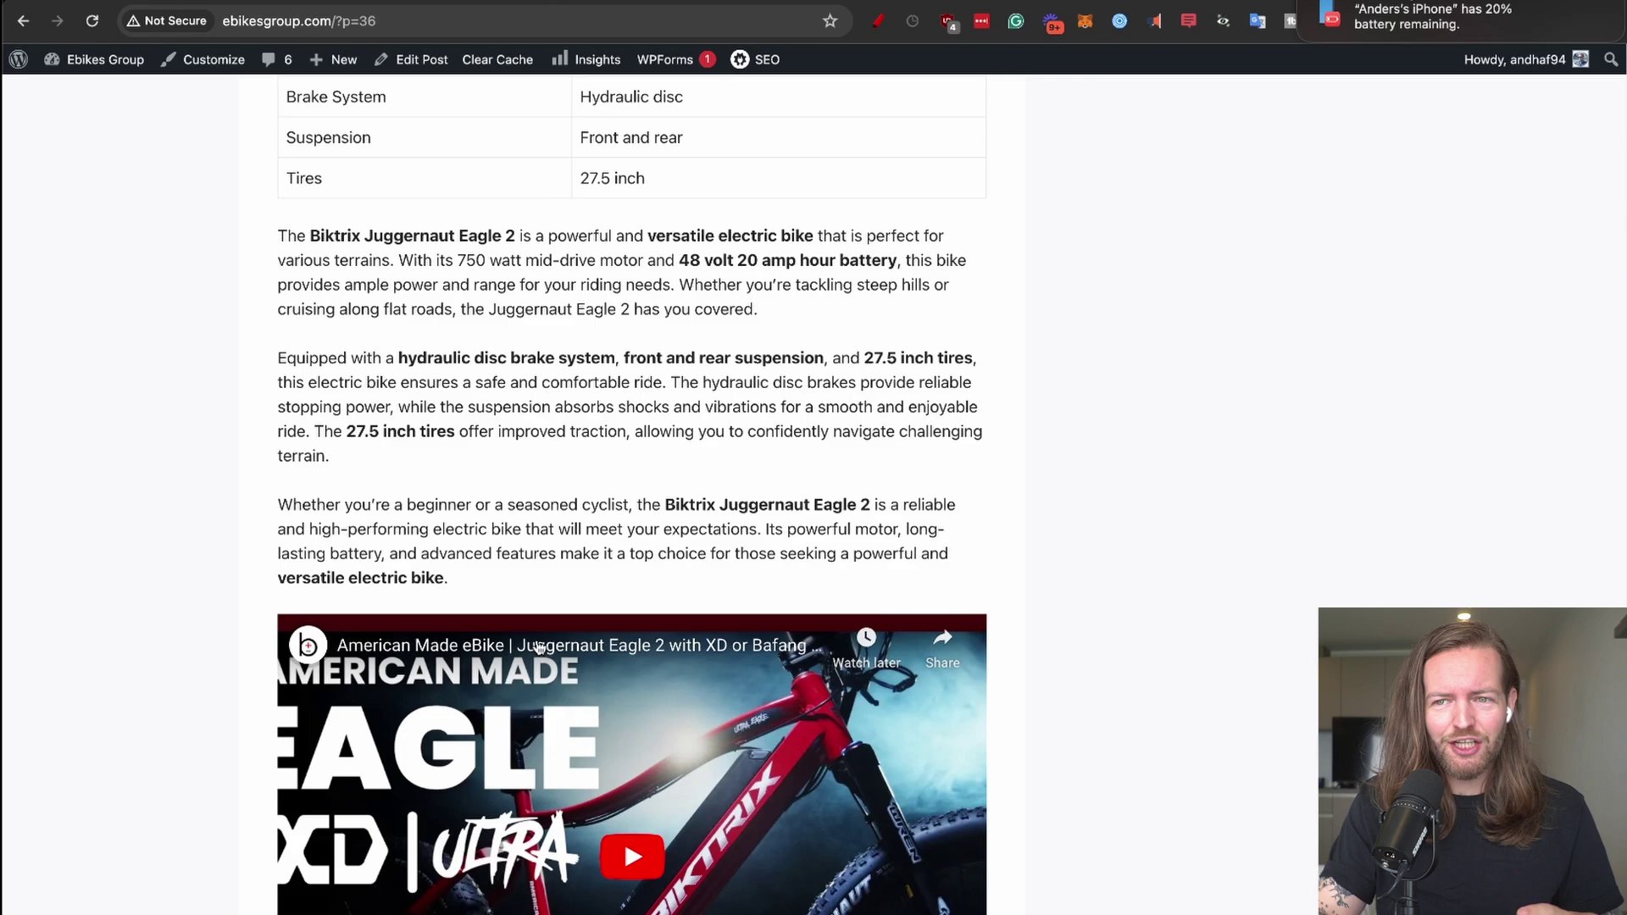
{"action": "scroll", "coordinate": [539, 648], "scroll_direction": "down", "scroll_amount": 6}
{"action": "scroll", "coordinate": [594, 508], "scroll_direction": "down", "scroll_amount": 15}
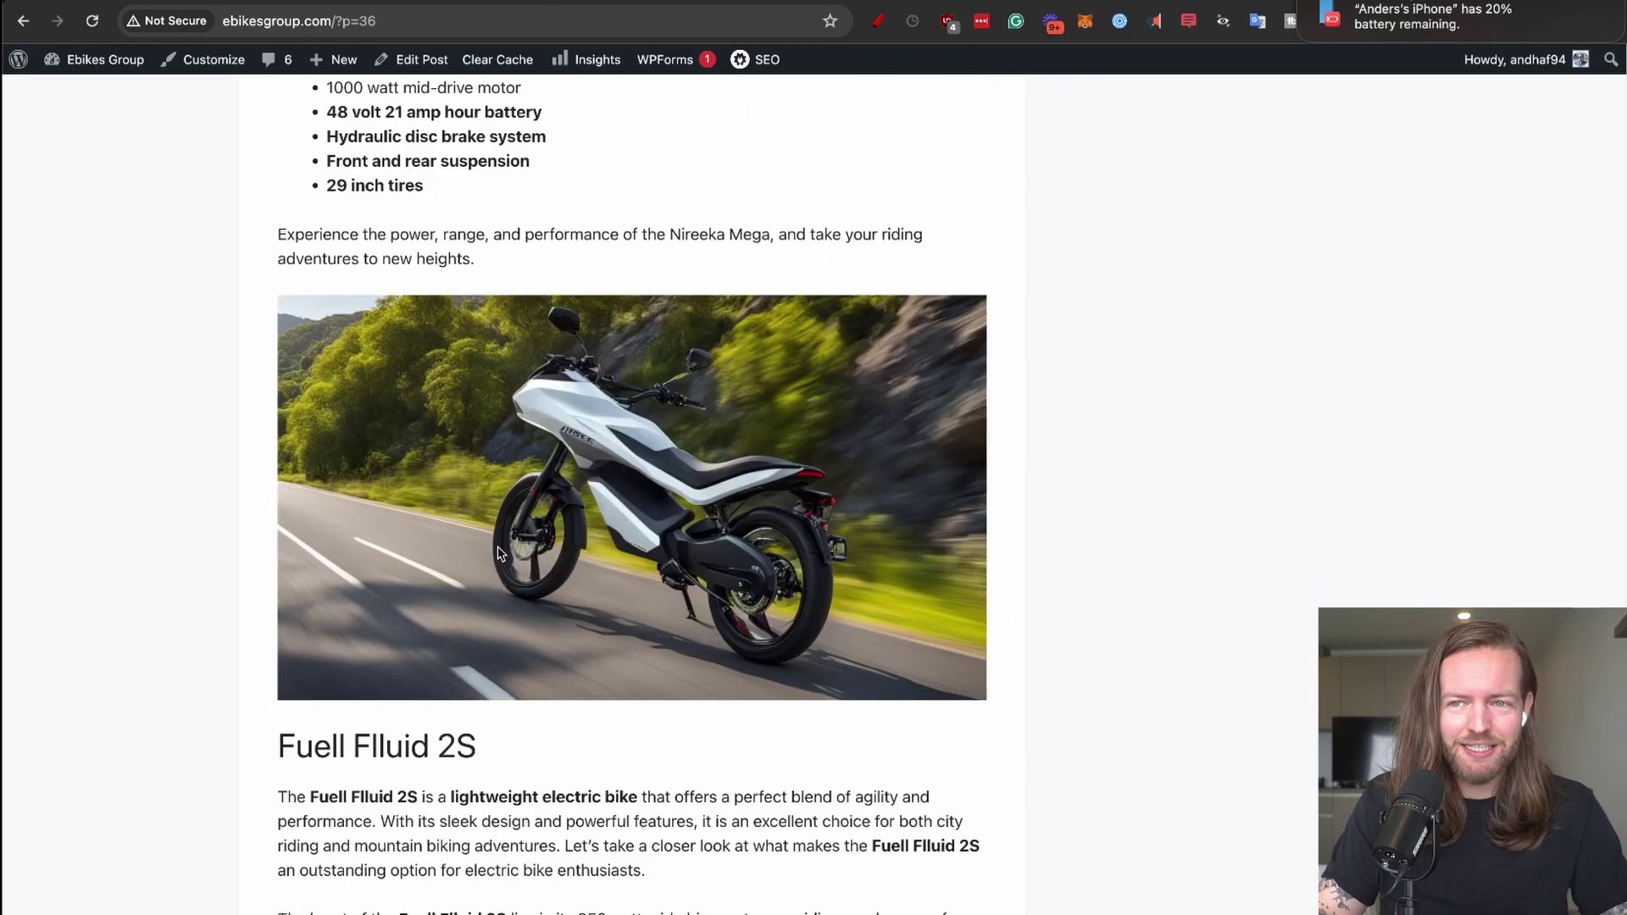
{"action": "scroll", "coordinate": [487, 568], "scroll_direction": "down", "scroll_amount": 10}
{"action": "scroll", "coordinate": [479, 579], "scroll_direction": "up", "scroll_amount": 9}
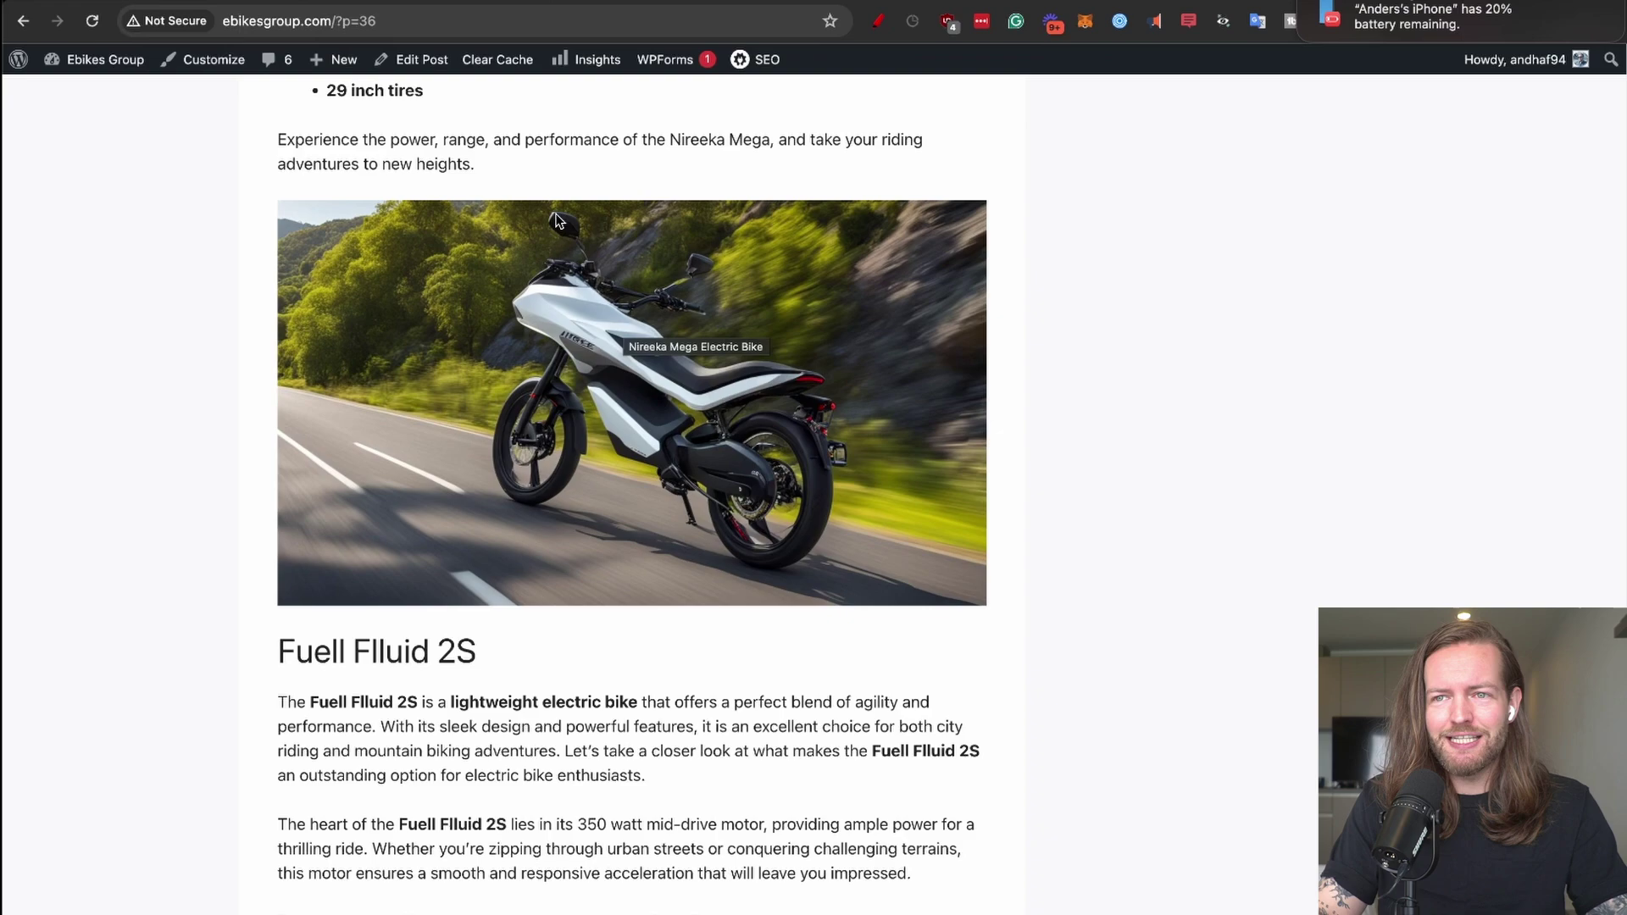
{"action": "scroll", "coordinate": [472, 316], "scroll_direction": "up", "scroll_amount": 3}
{"action": "scroll", "coordinate": [282, 612], "scroll_direction": "down", "scroll_amount": 3}
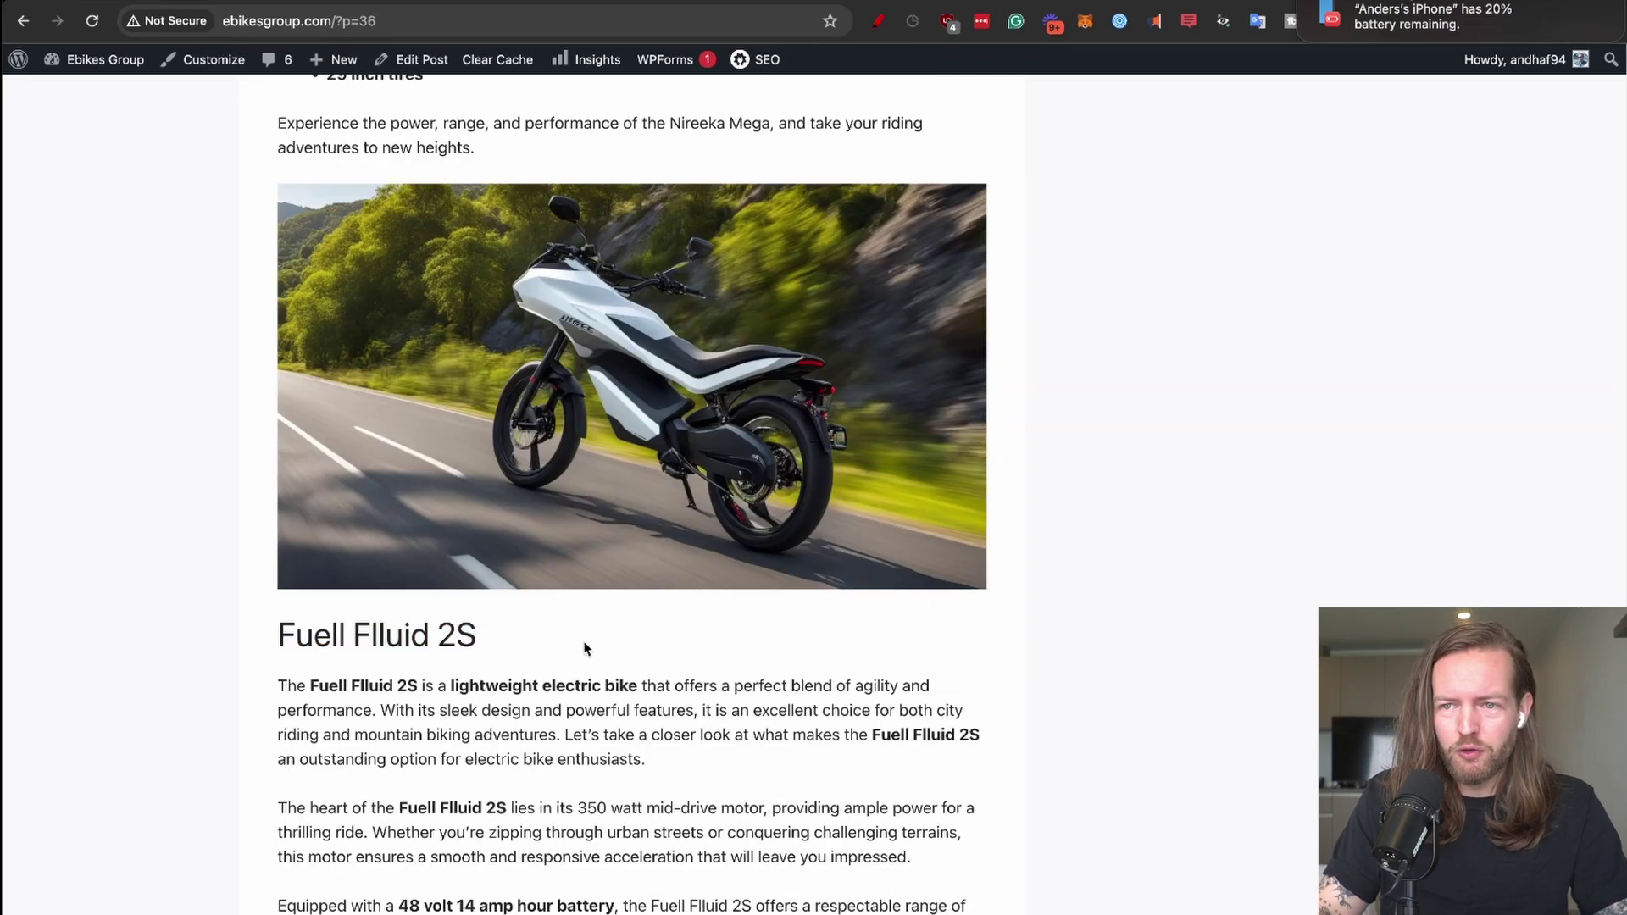
{"action": "scroll", "coordinate": [602, 637], "scroll_direction": "down", "scroll_amount": 20}
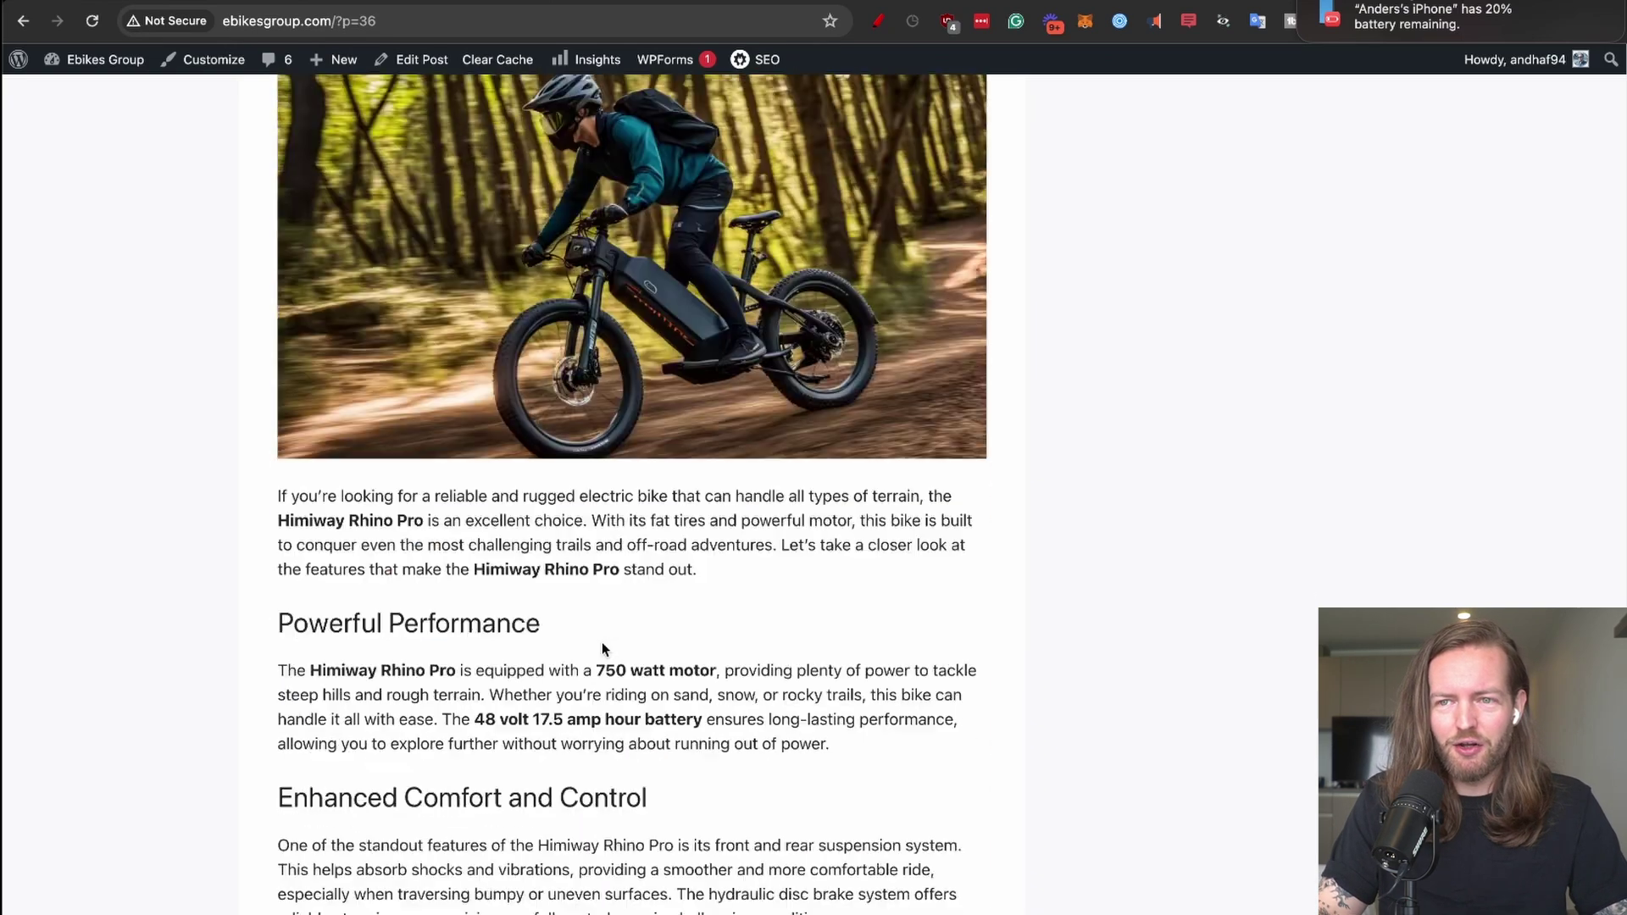
{"action": "scroll", "coordinate": [602, 644], "scroll_direction": "down", "scroll_amount": 10}
{"action": "scroll", "coordinate": [602, 644], "scroll_direction": "up", "scroll_amount": 1}
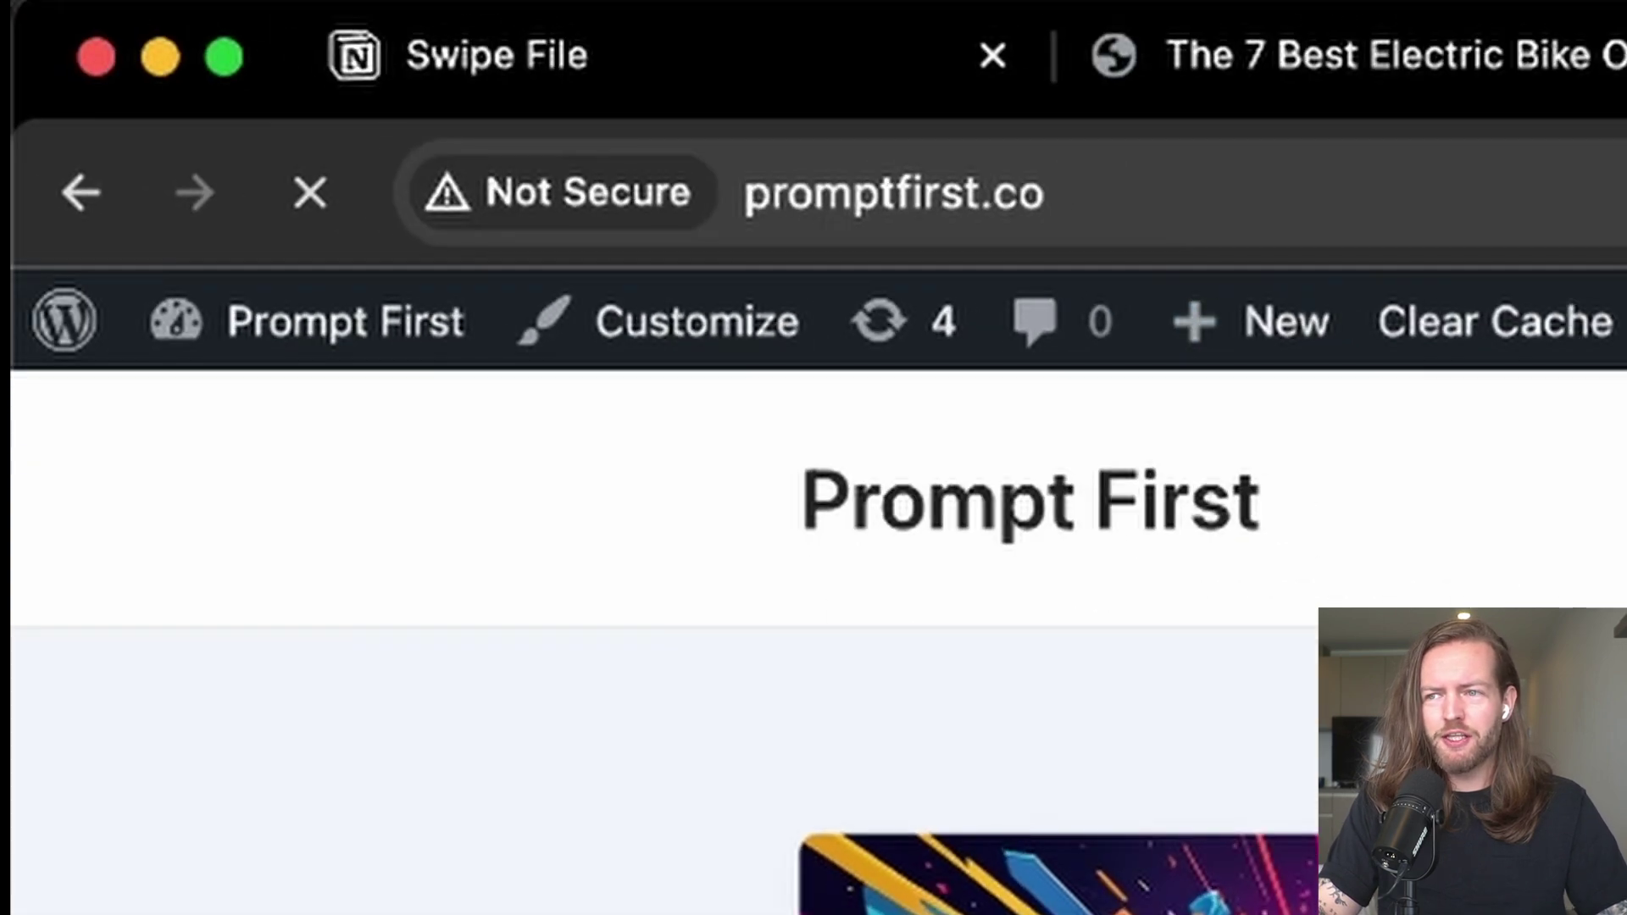
Browse the promptfirst.co home grid of posts.
{"action": "scroll", "coordinate": [819, 639], "scroll_direction": "down", "scroll_amount": 15}
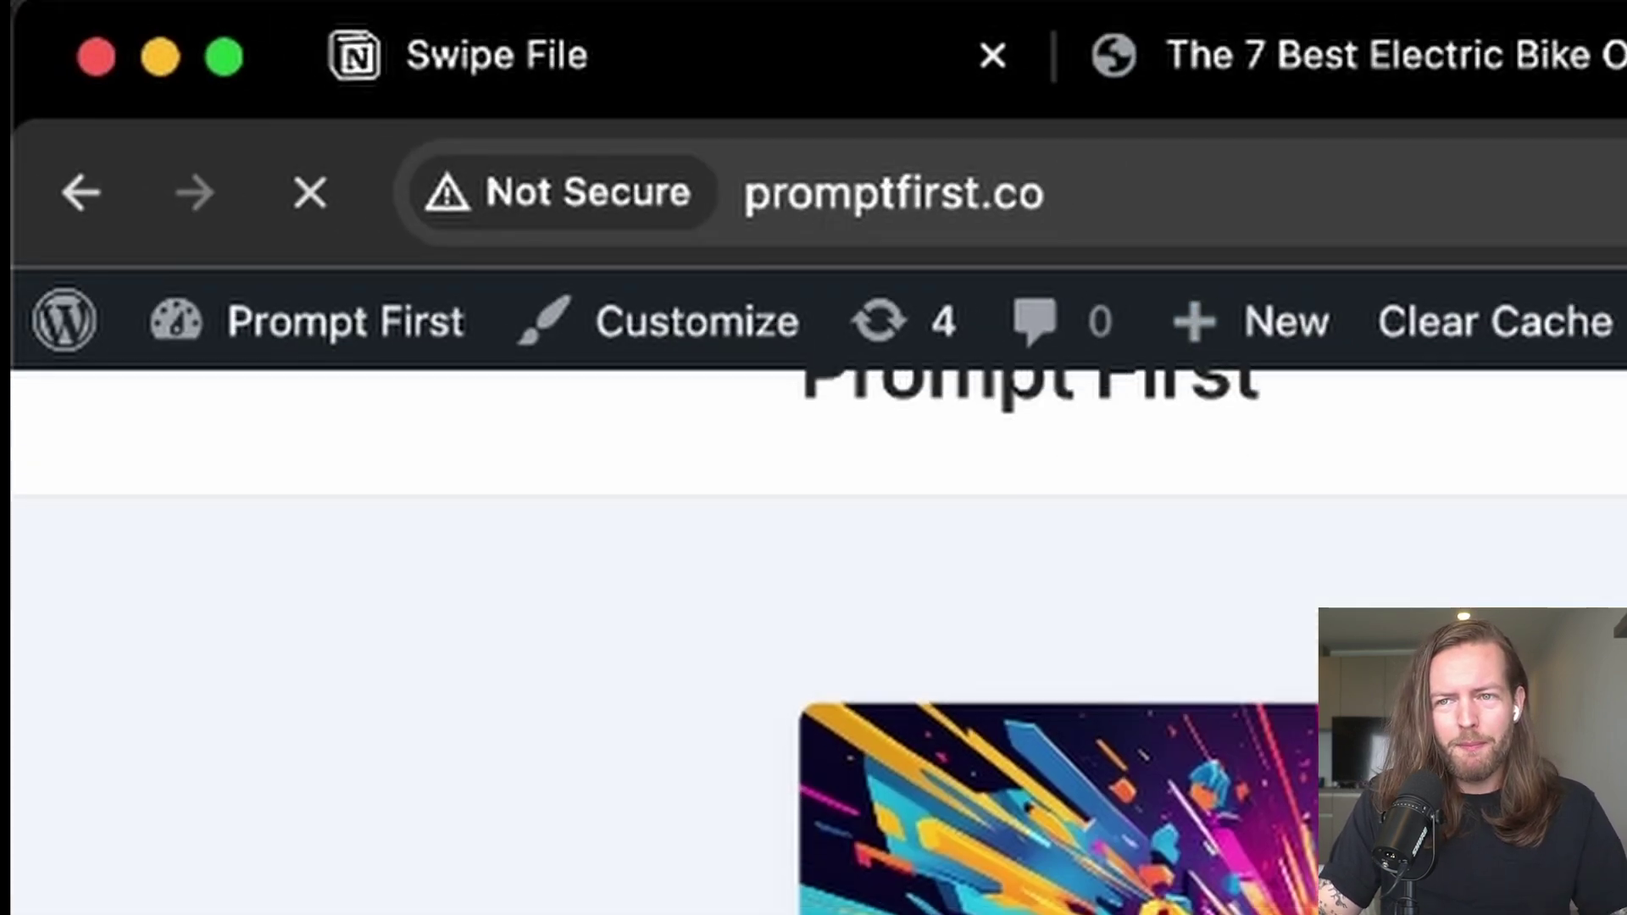
{"action": "scroll", "coordinate": [819, 639], "scroll_direction": "down", "scroll_amount": 10}
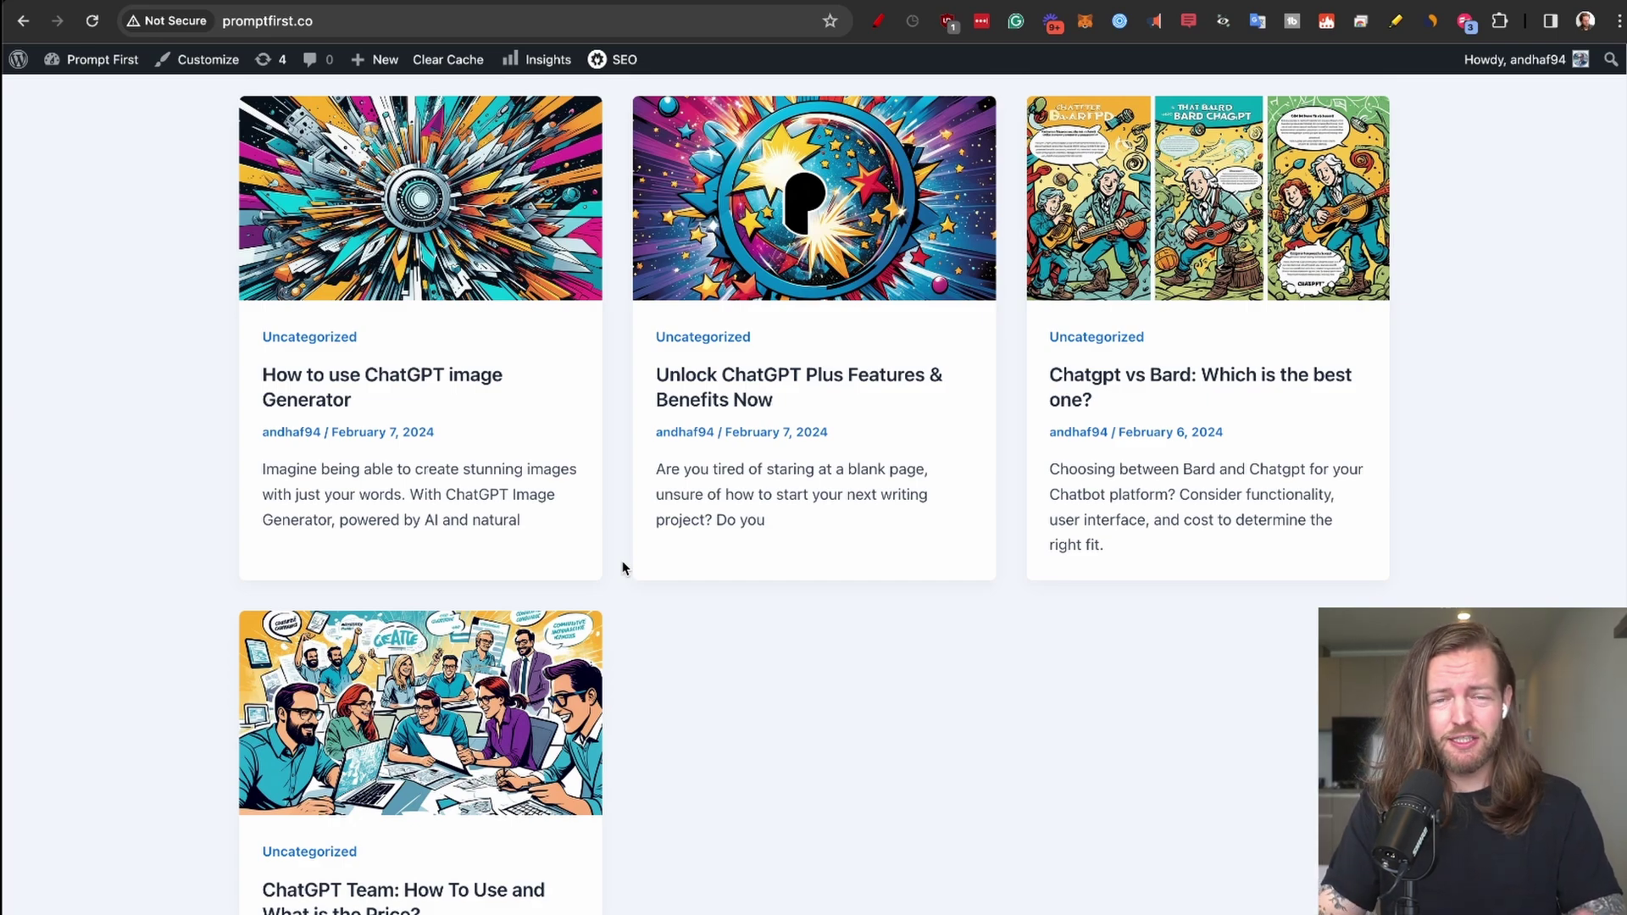
{"action": "scroll", "coordinate": [623, 567], "scroll_direction": "up", "scroll_amount": 10}
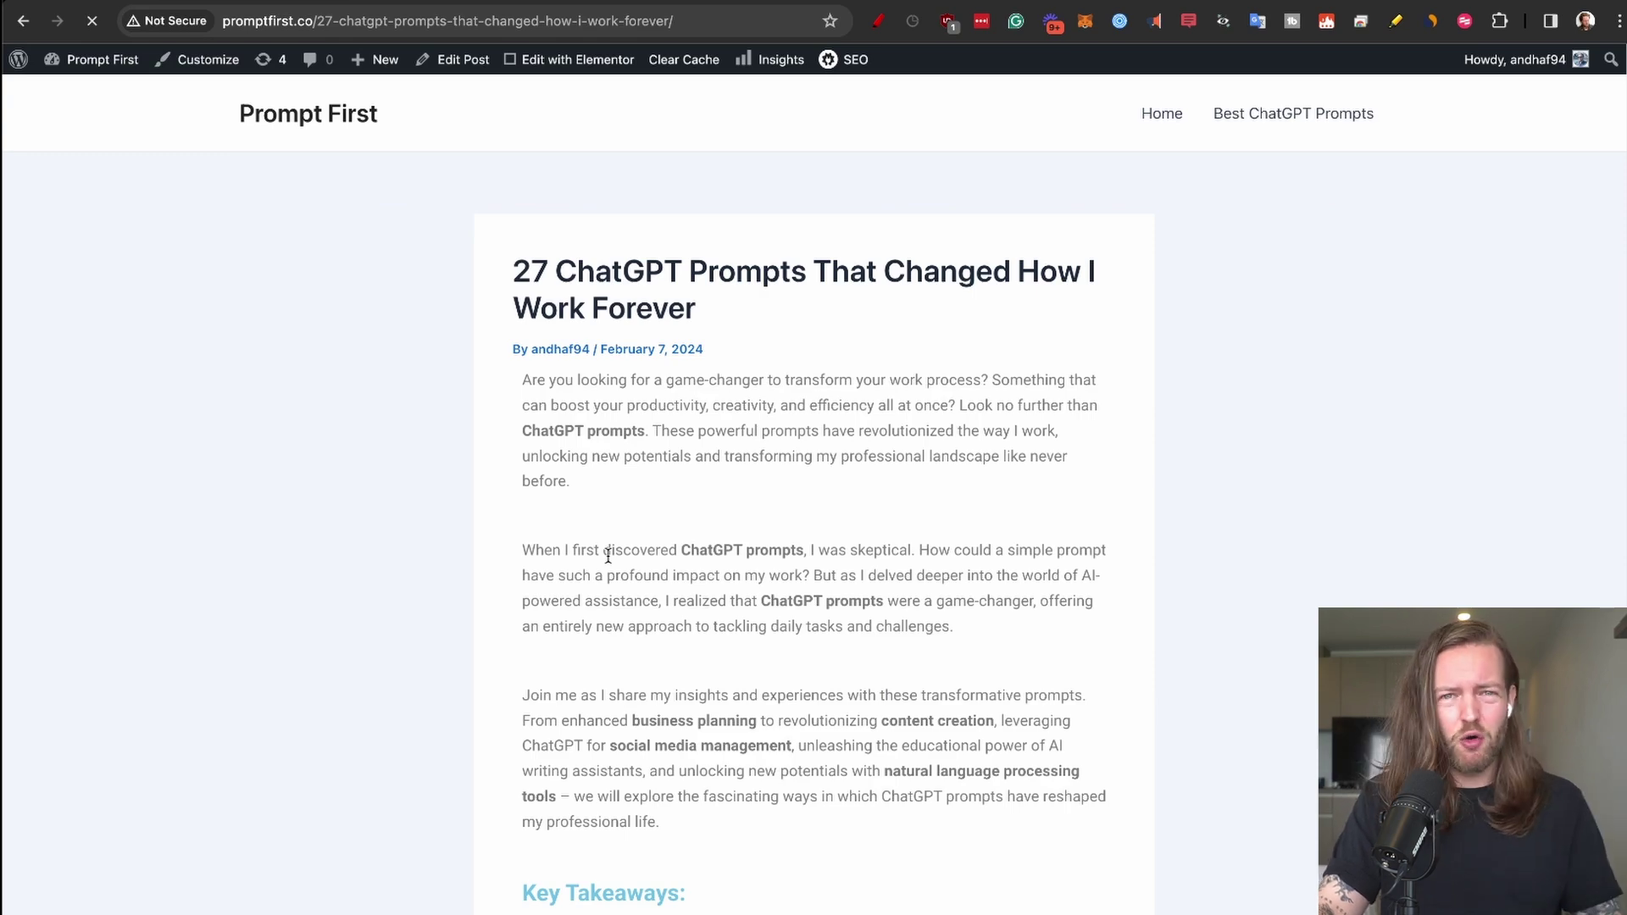
Scroll the 27 ChatGPT Prompts article down to its Source Links list.
{"action": "scroll", "coordinate": [391, 612], "scroll_direction": "down", "scroll_amount": 20}
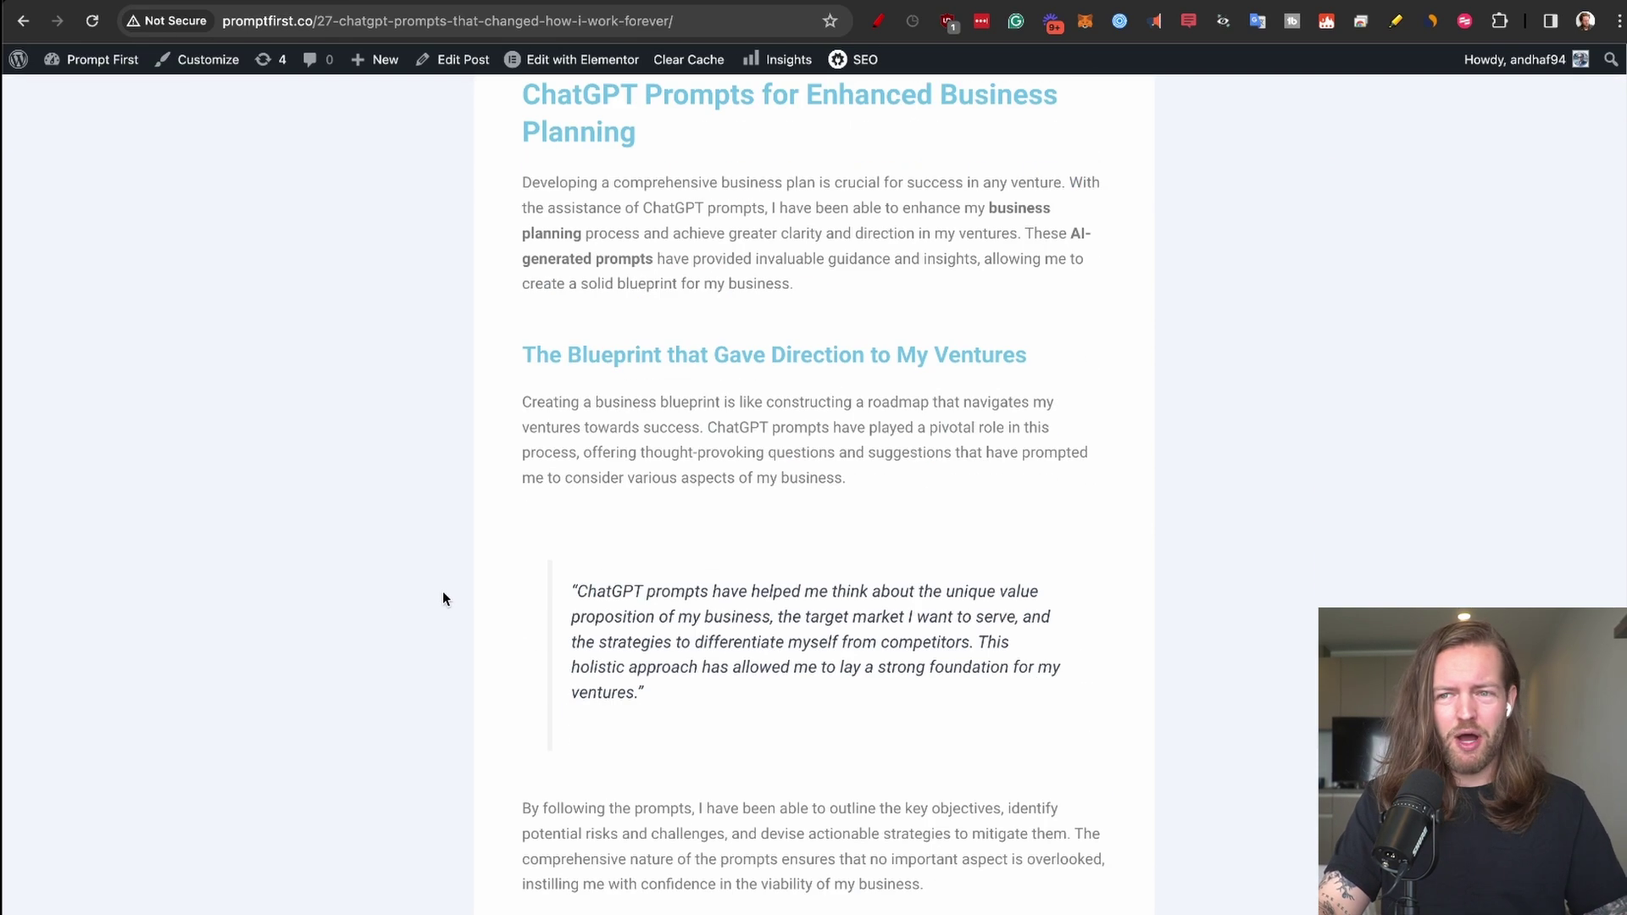
{"action": "scroll", "coordinate": [442, 593], "scroll_direction": "down", "scroll_amount": 15}
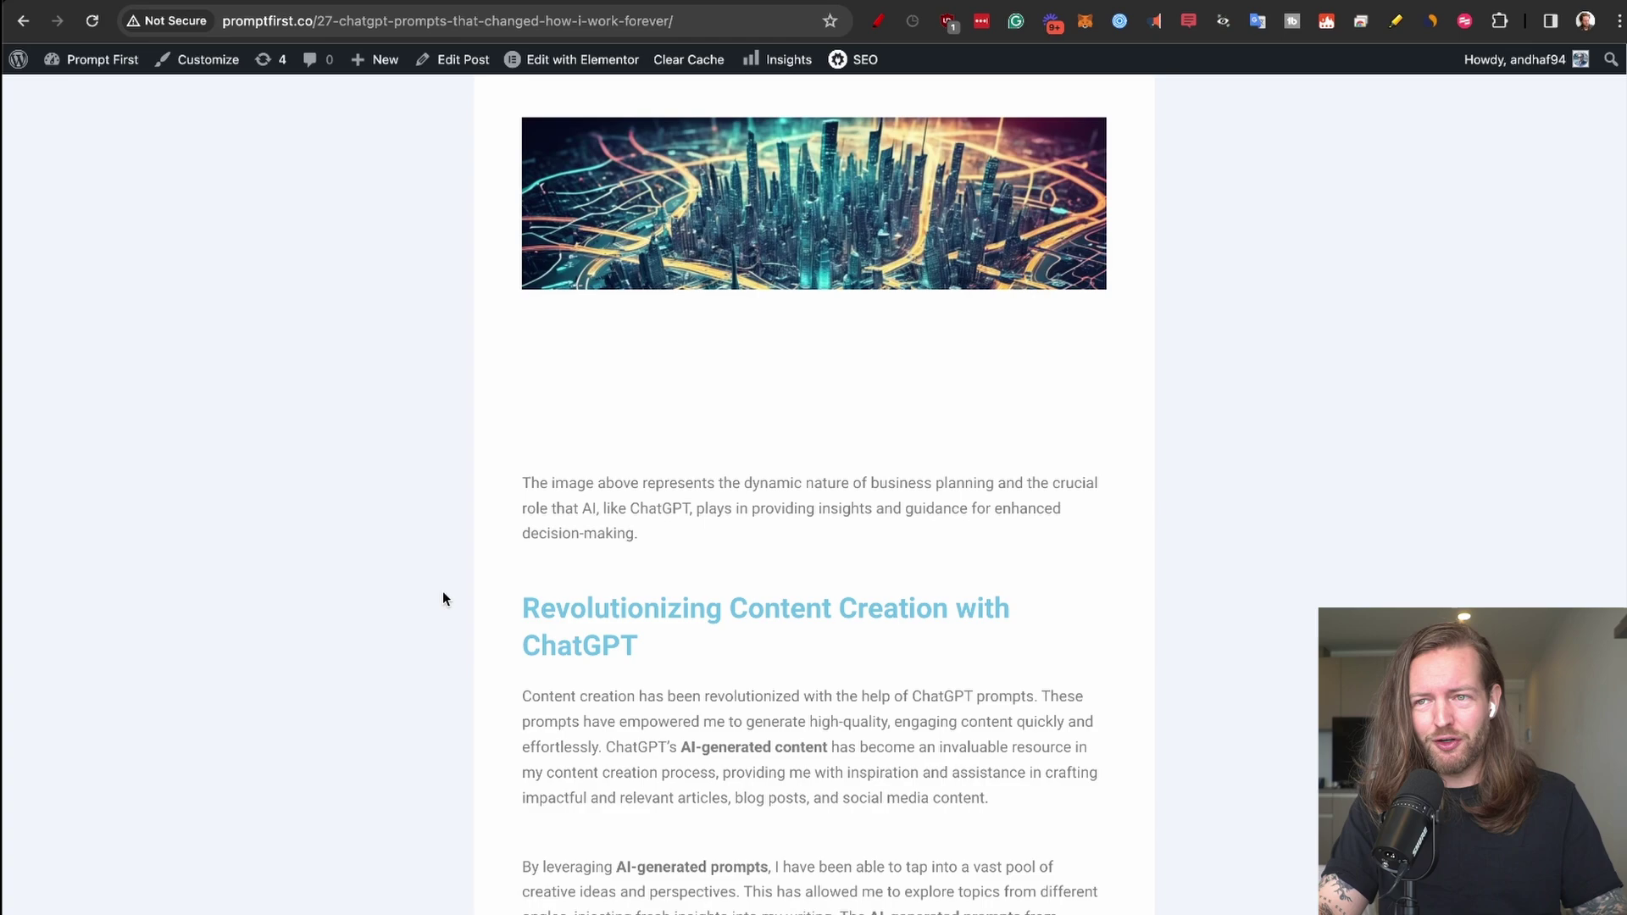
{"action": "scroll", "coordinate": [442, 592], "scroll_direction": "down", "scroll_amount": 13}
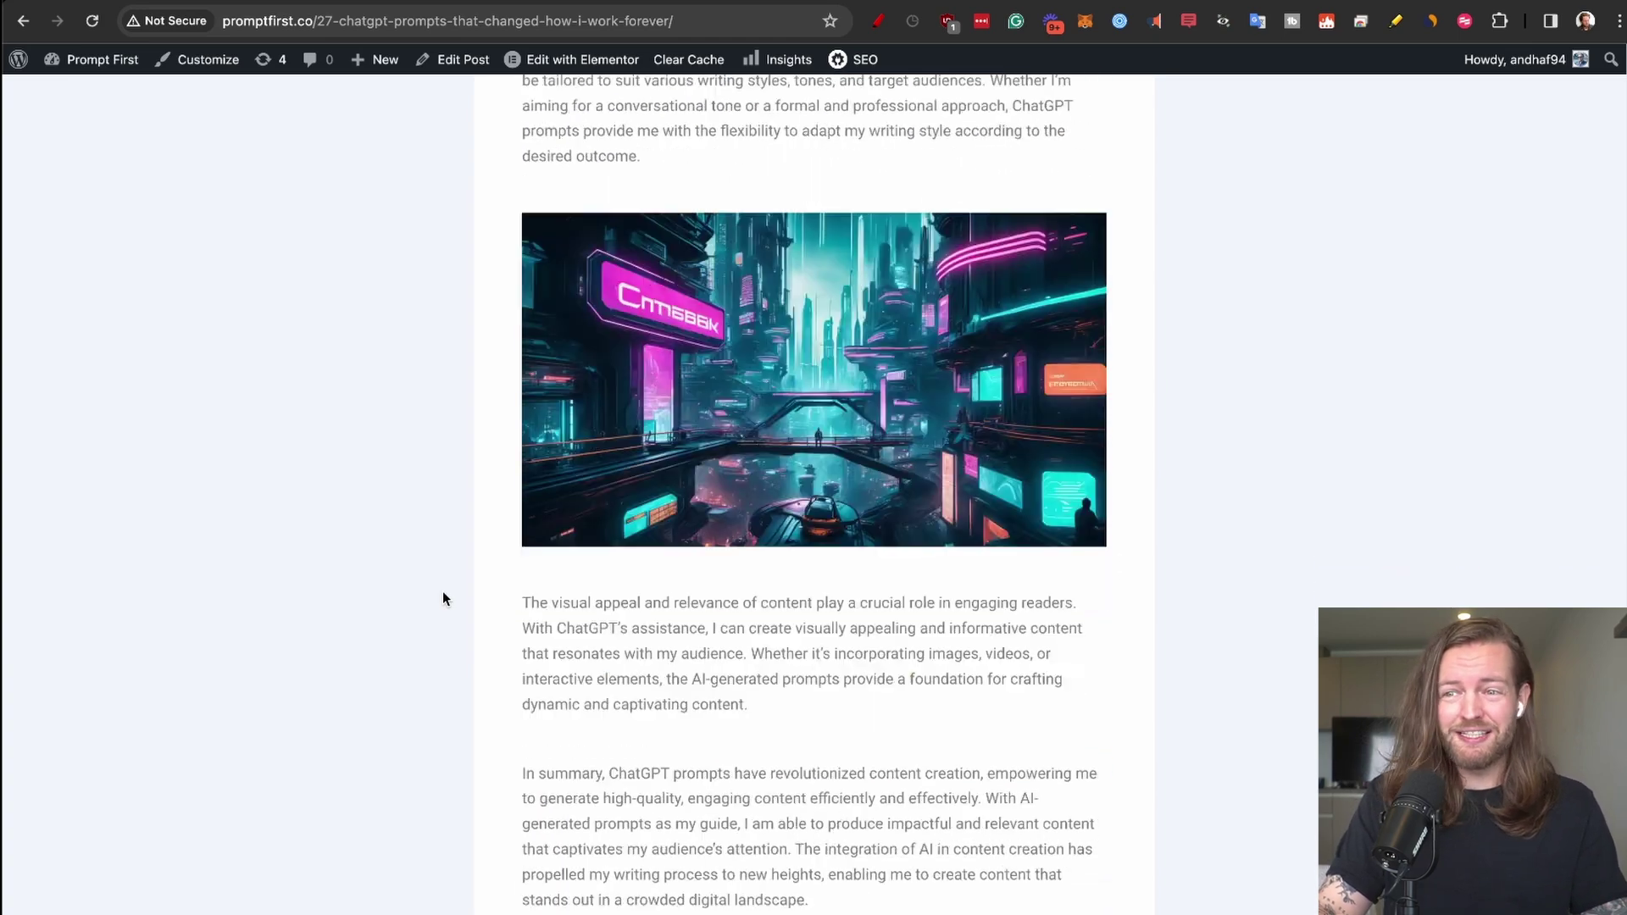
{"action": "scroll", "coordinate": [442, 591], "scroll_direction": "down", "scroll_amount": 15}
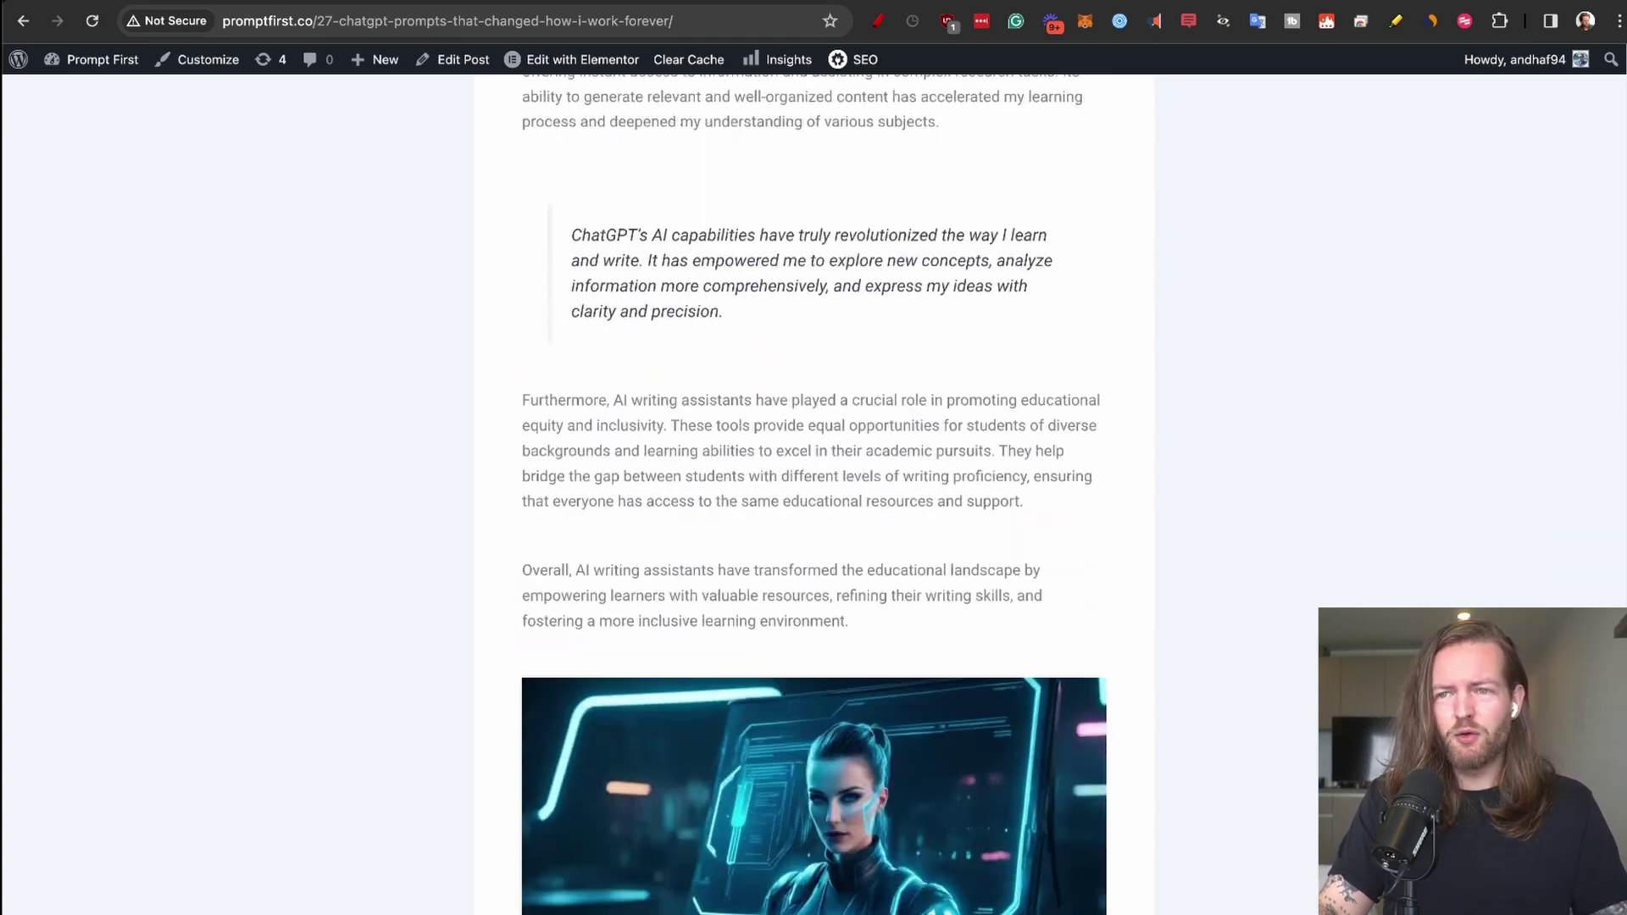
{"action": "scroll", "coordinate": [814, 492], "scroll_direction": "down", "scroll_amount": 15}
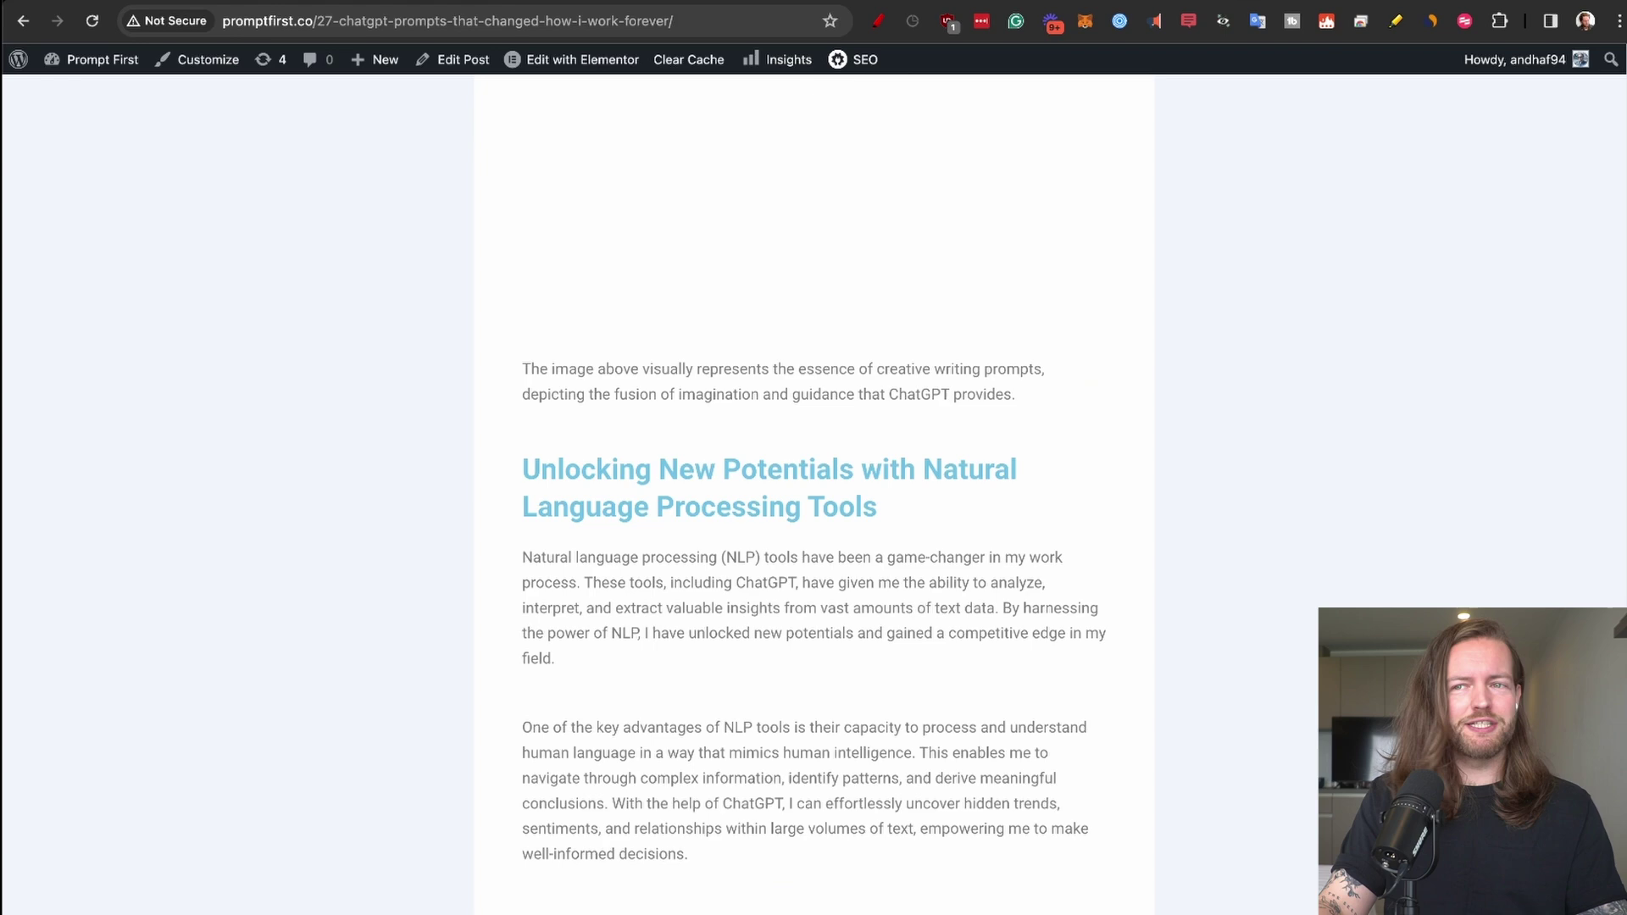
{"action": "scroll", "coordinate": [814, 491], "scroll_direction": "down", "scroll_amount": 12}
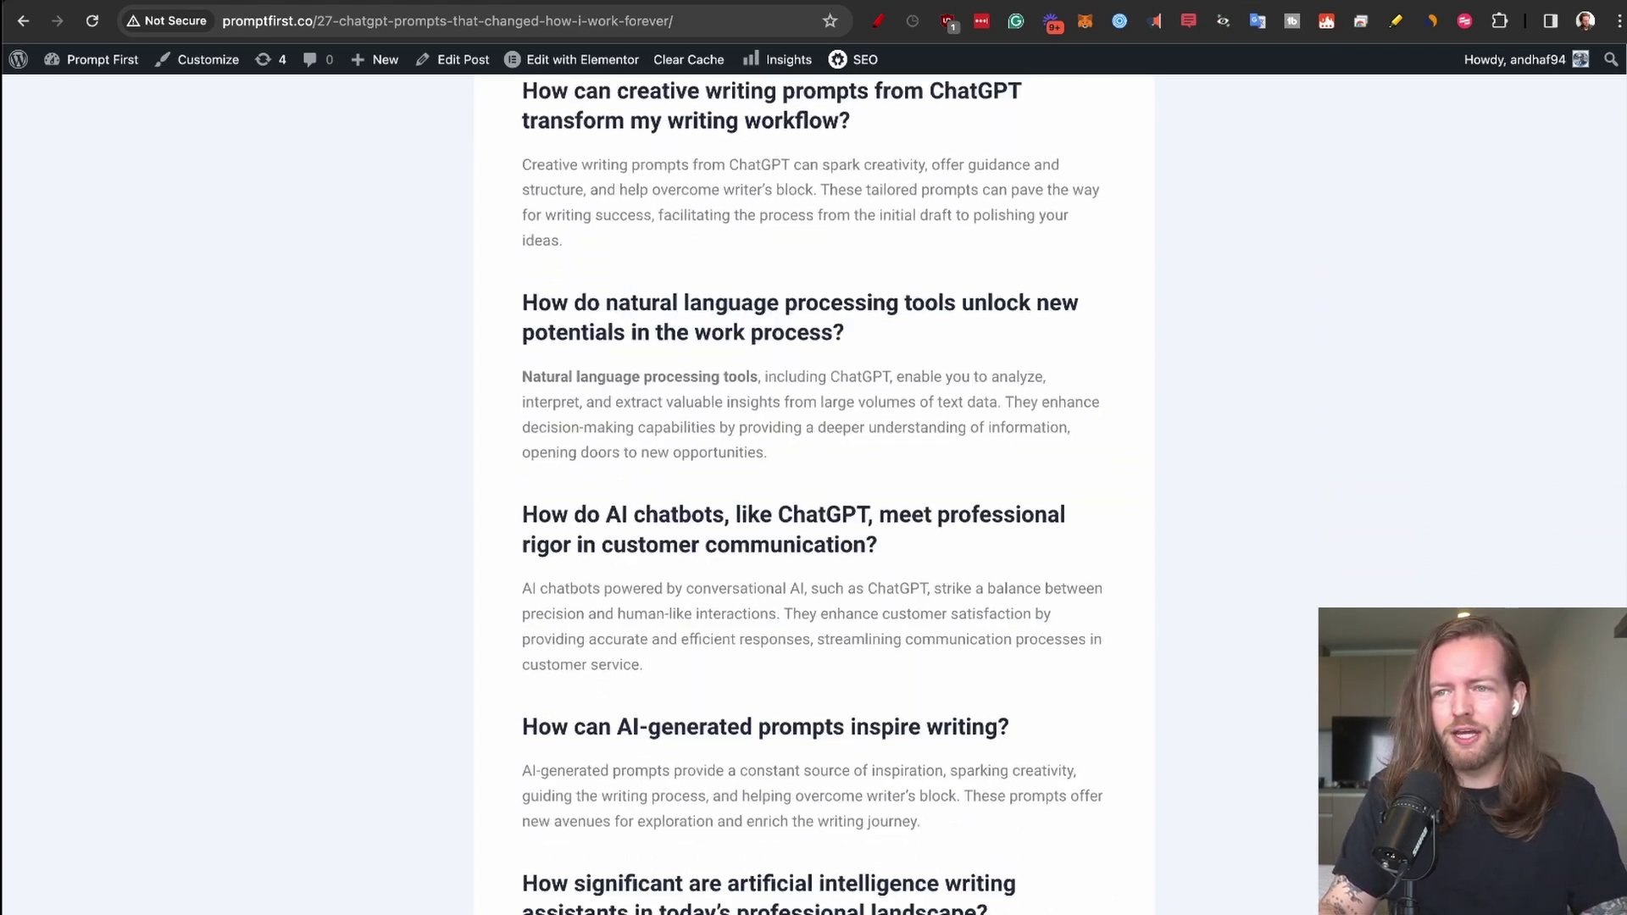
{"action": "scroll", "coordinate": [814, 491], "scroll_direction": "down", "scroll_amount": 5}
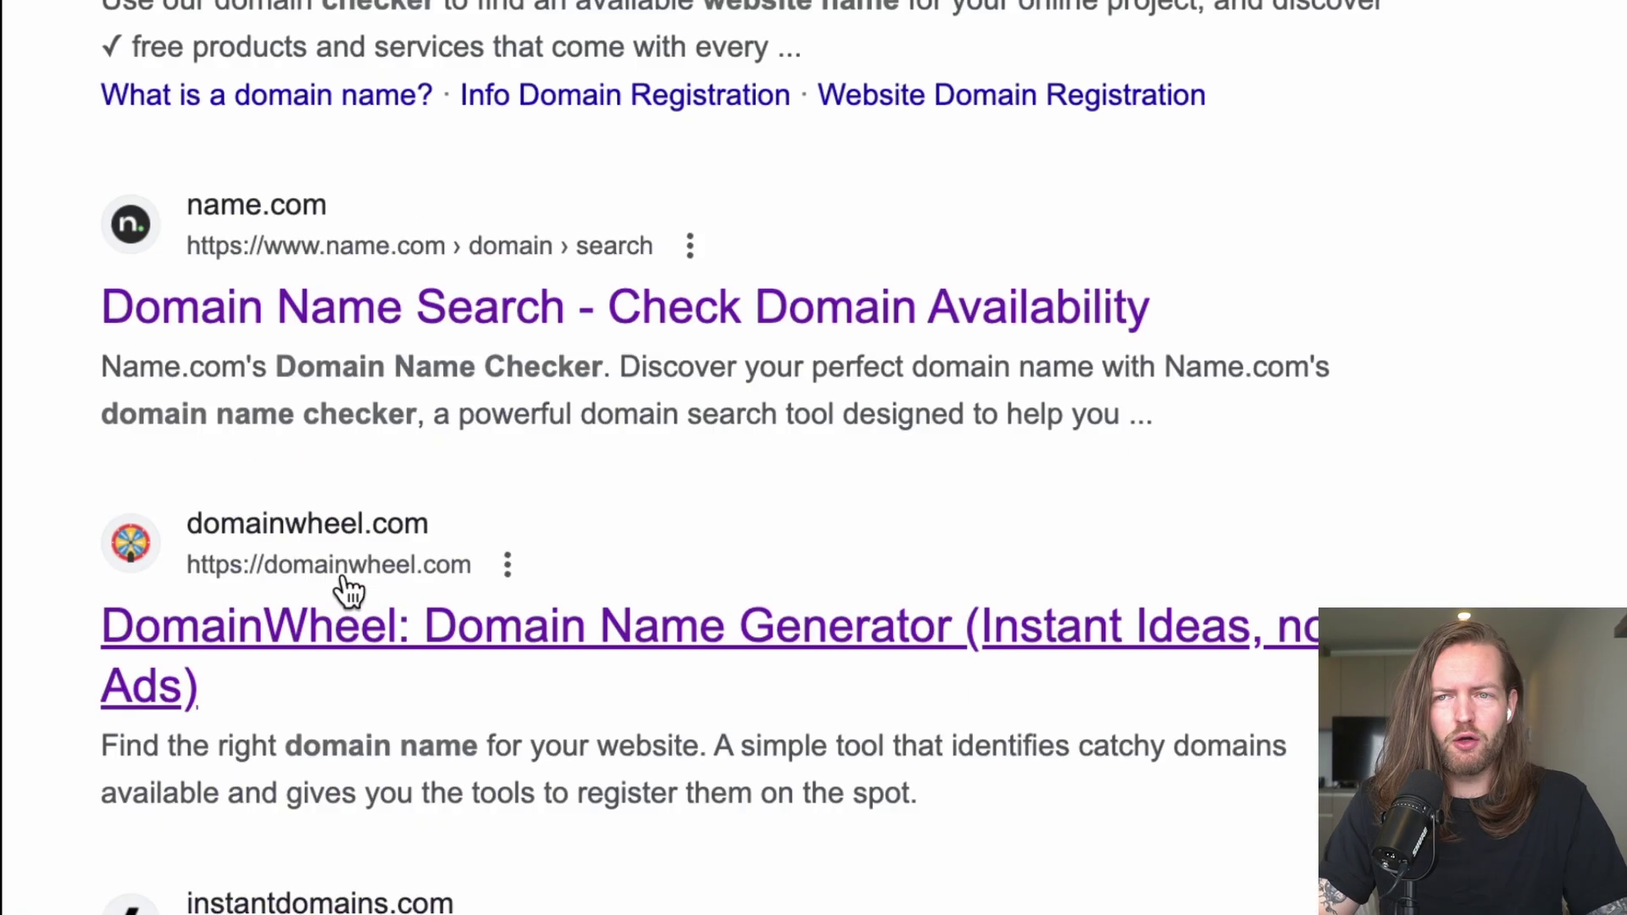
Search DomainWheel for 'plant' and load more available domain suggestions.
{"action": "left_click", "coordinate": [465, 632]}
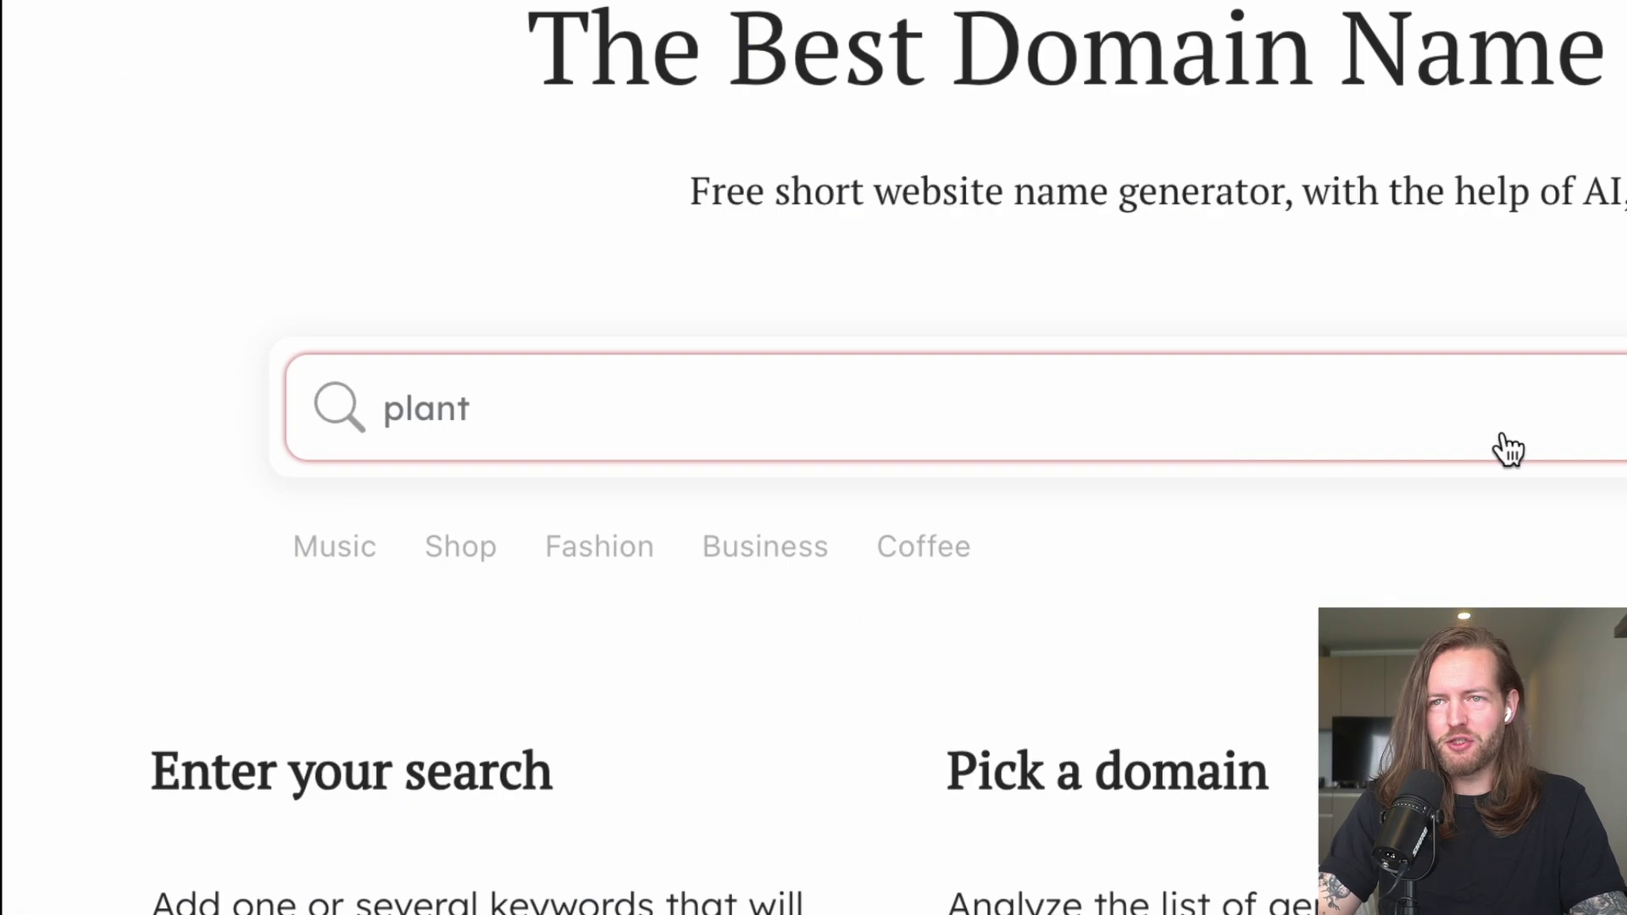
{"action": "left_click", "coordinate": [1478, 432]}
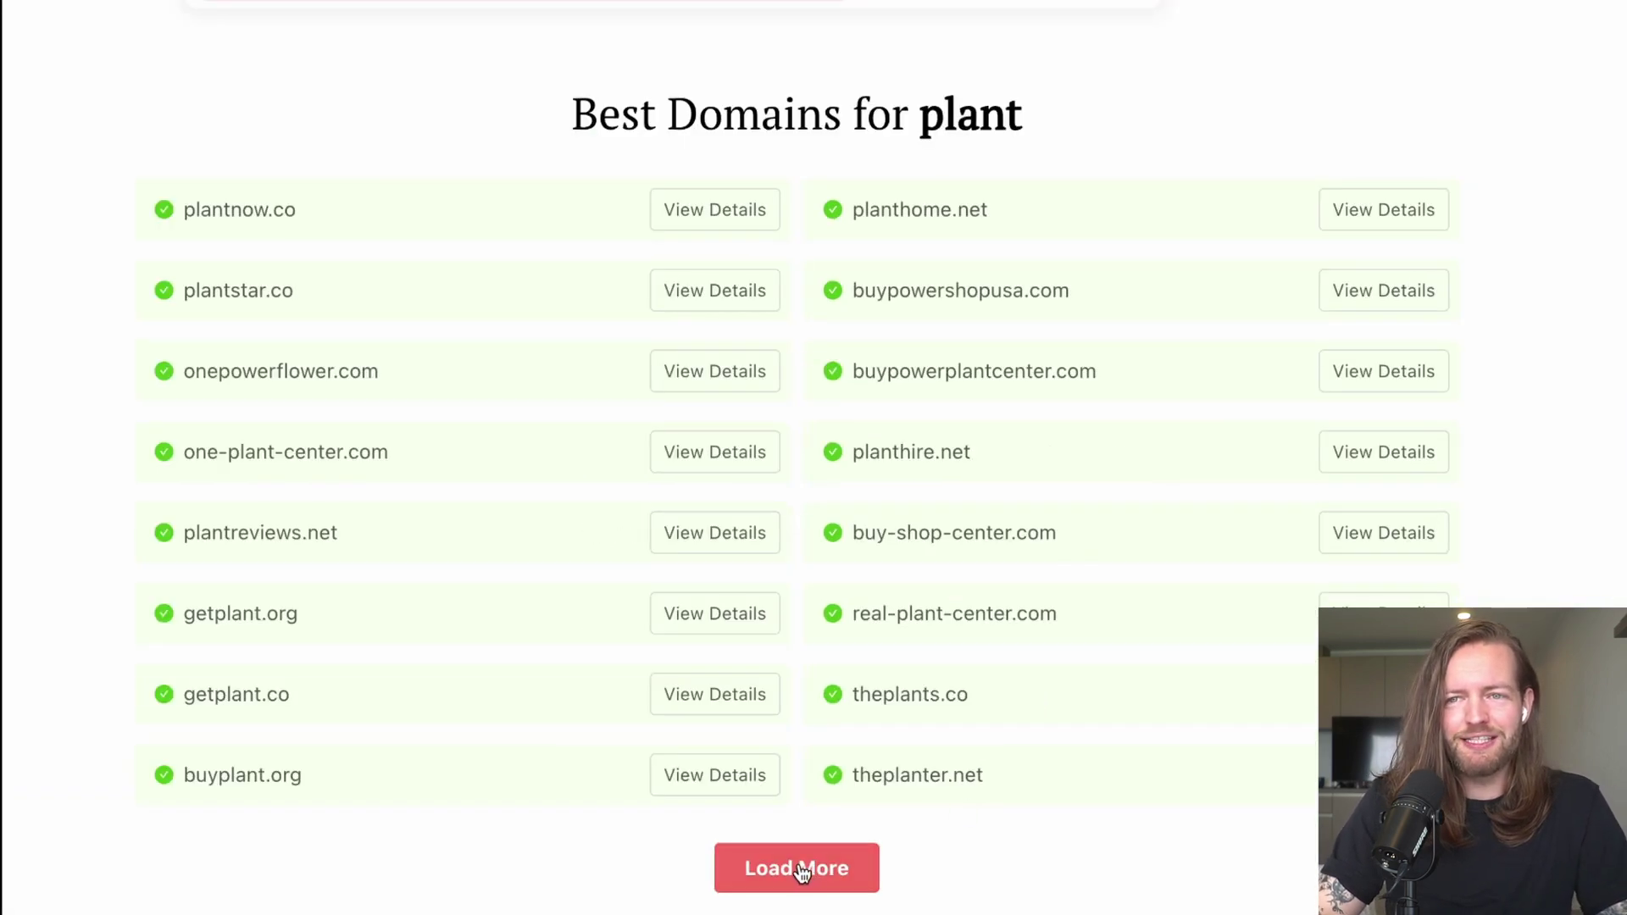
{"action": "left_click", "coordinate": [800, 868]}
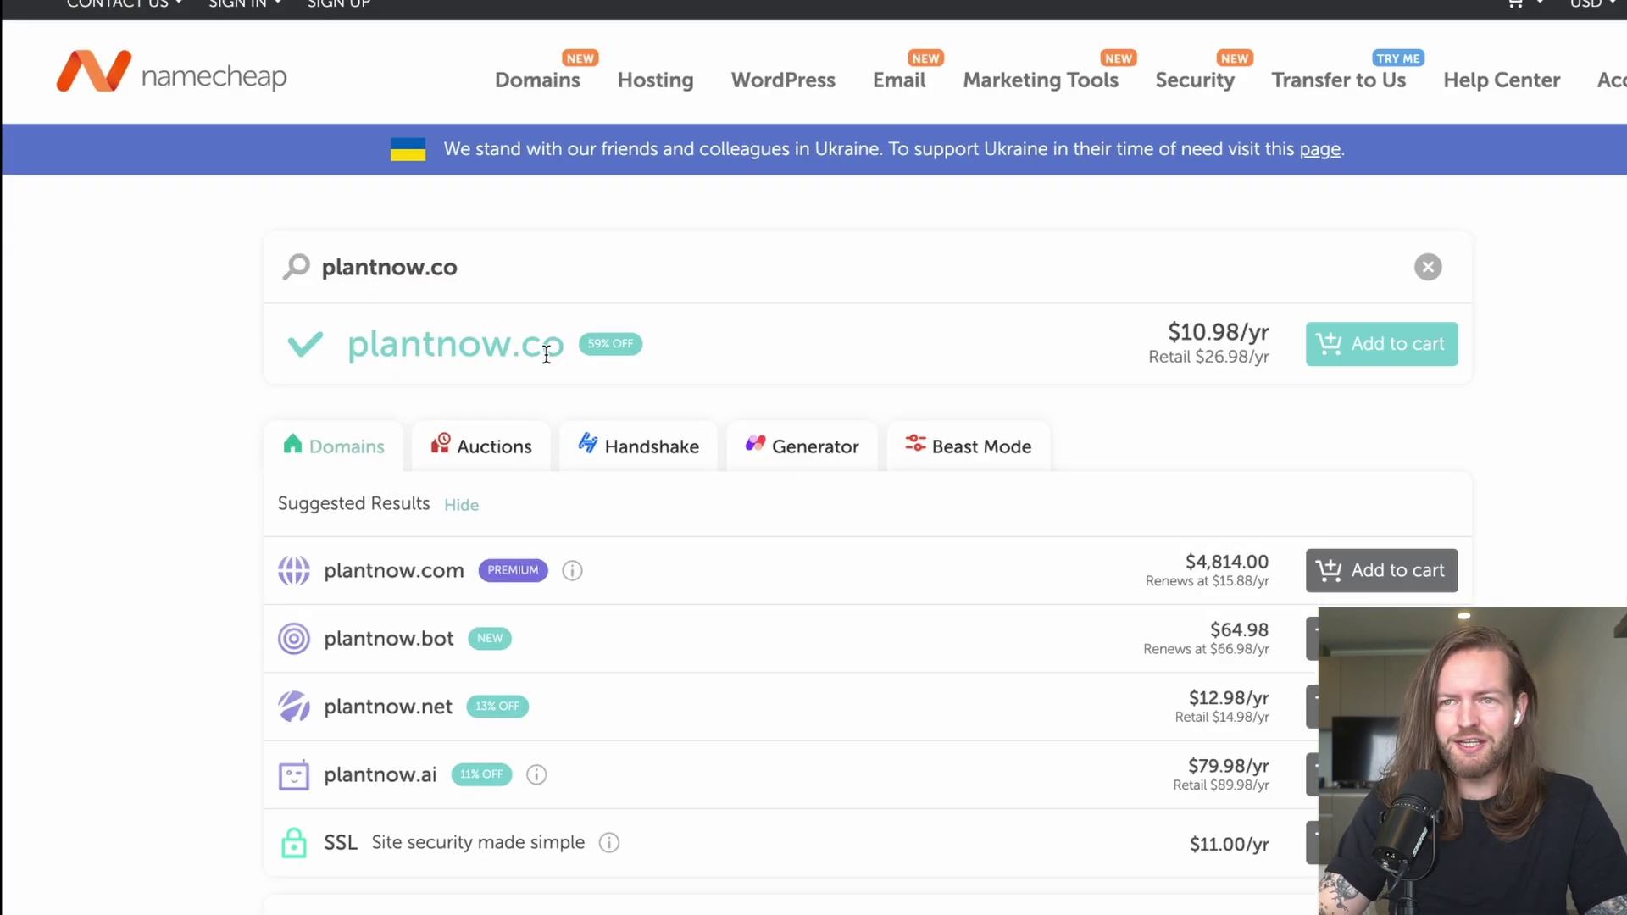
Add plantnow.co to the cart and confirm the order.
{"action": "left_click", "coordinate": [1389, 350]}
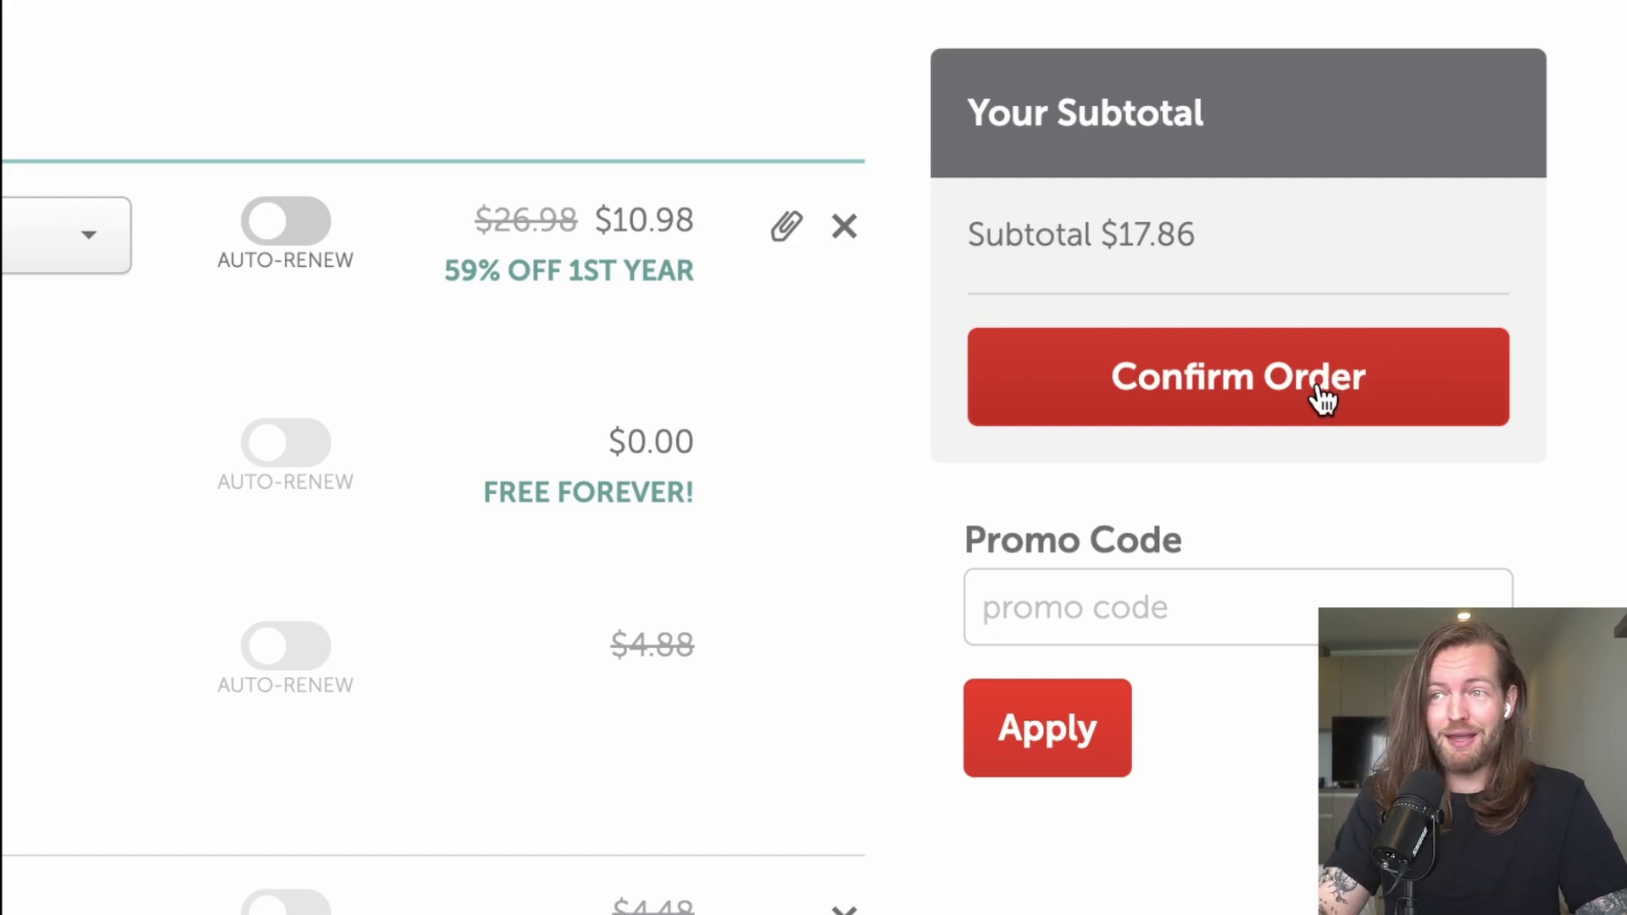
{"action": "left_click", "coordinate": [1321, 397]}
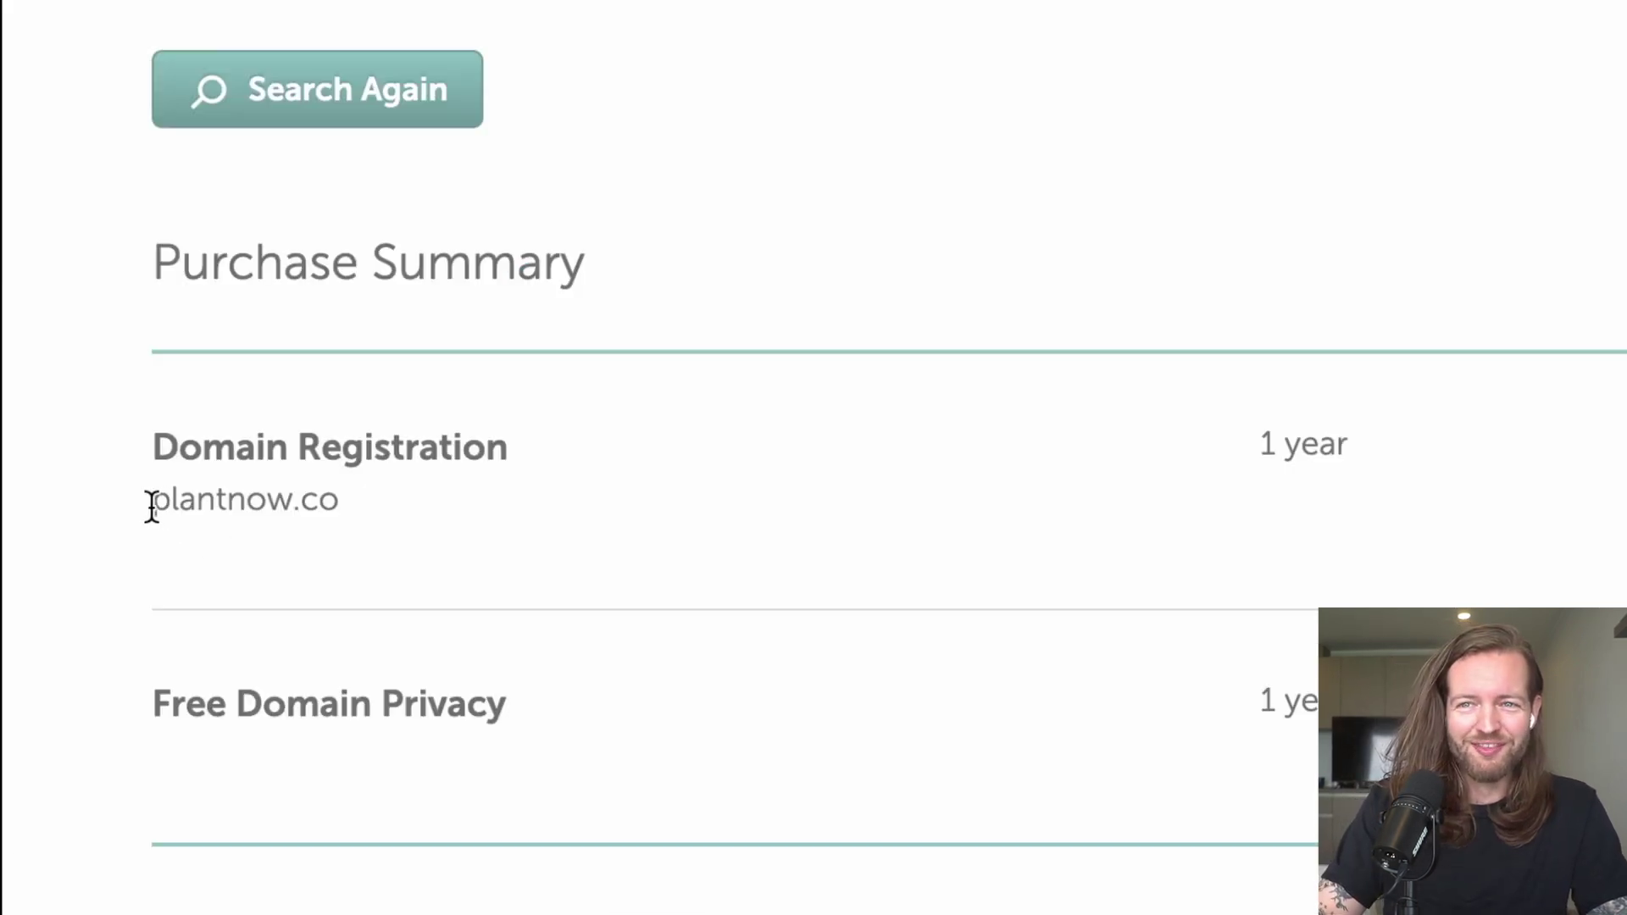
{"action": "left_click_drag", "start_coordinate": [151, 507], "coordinate": [346, 524]}
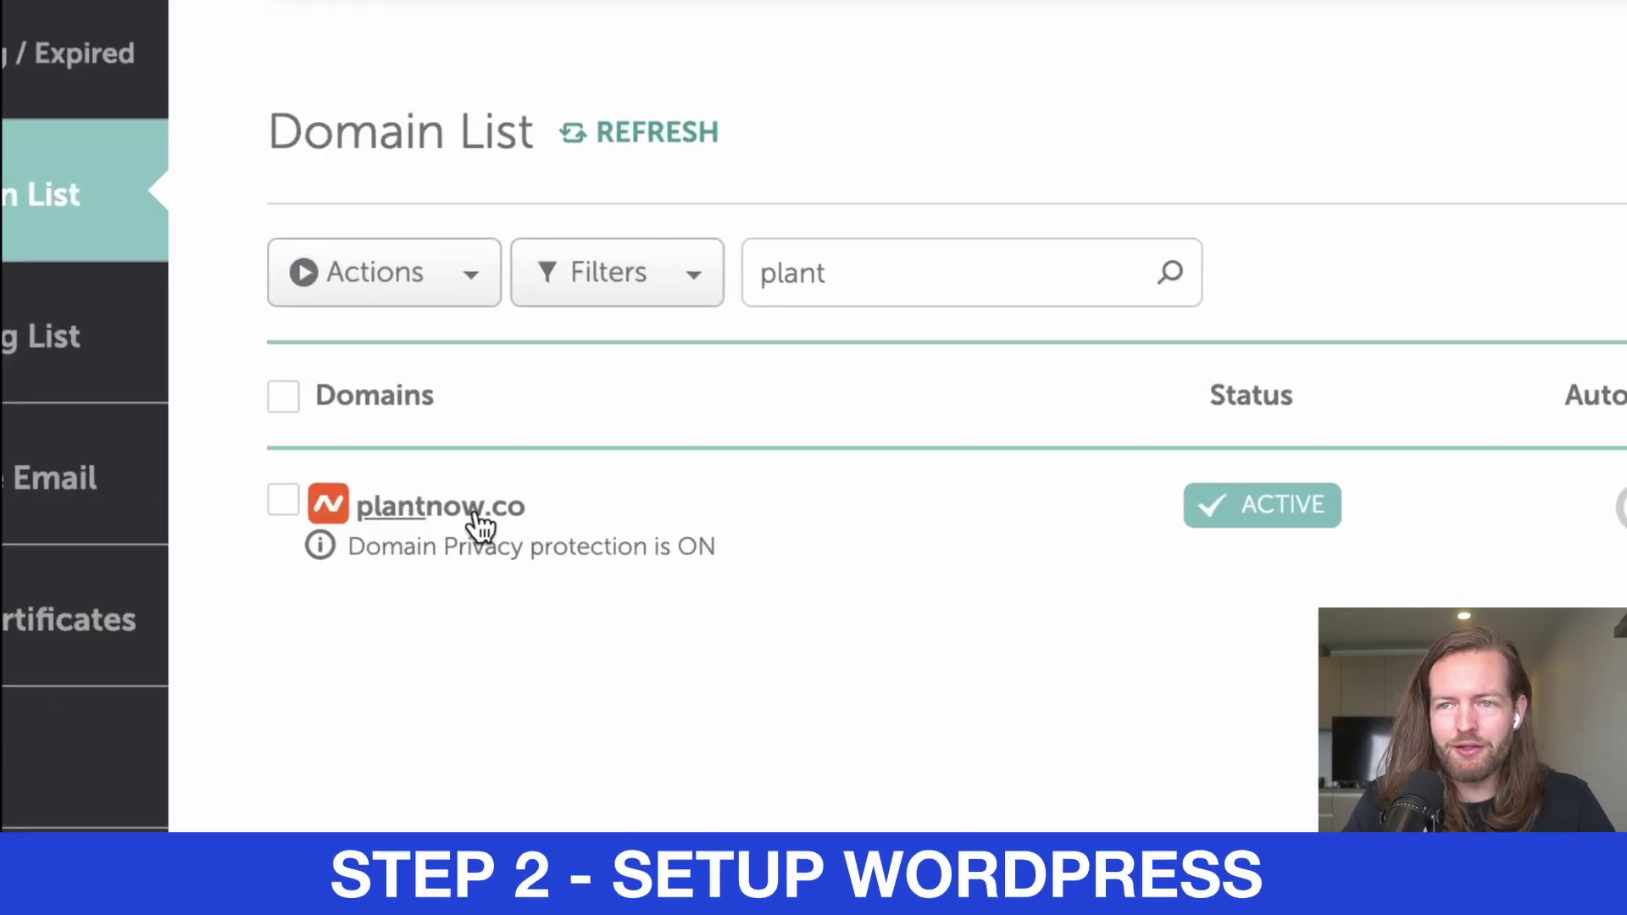
Open the plantnow.co domain details, then the EasyWP app from Apps.
{"action": "left_click", "coordinate": [473, 526]}
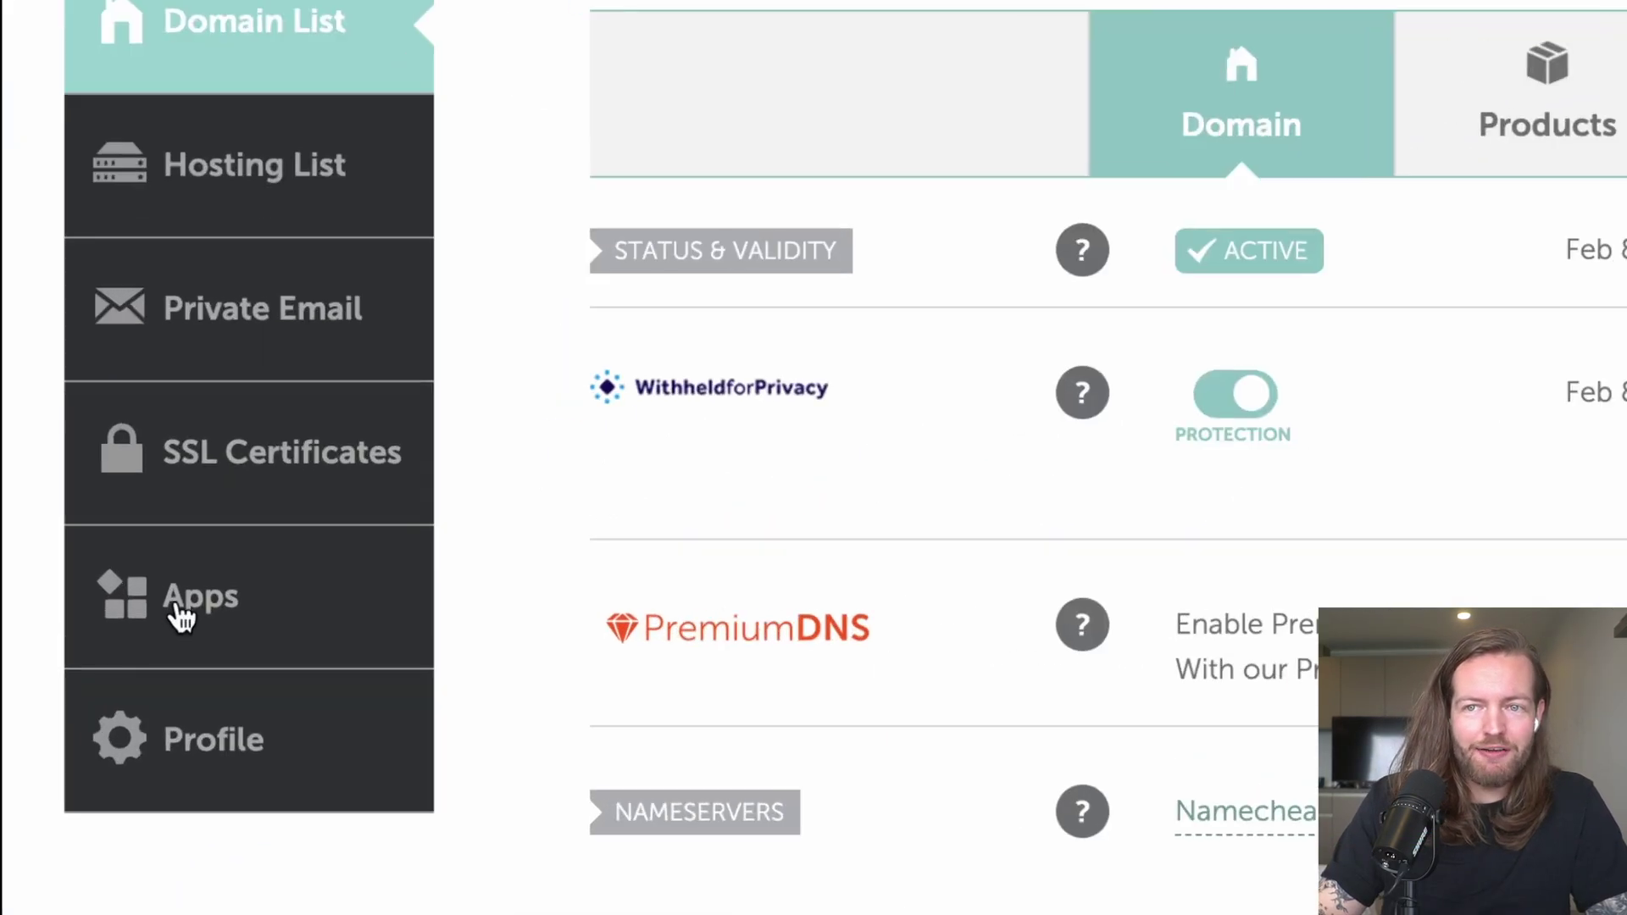
{"action": "left_click", "coordinate": [180, 617]}
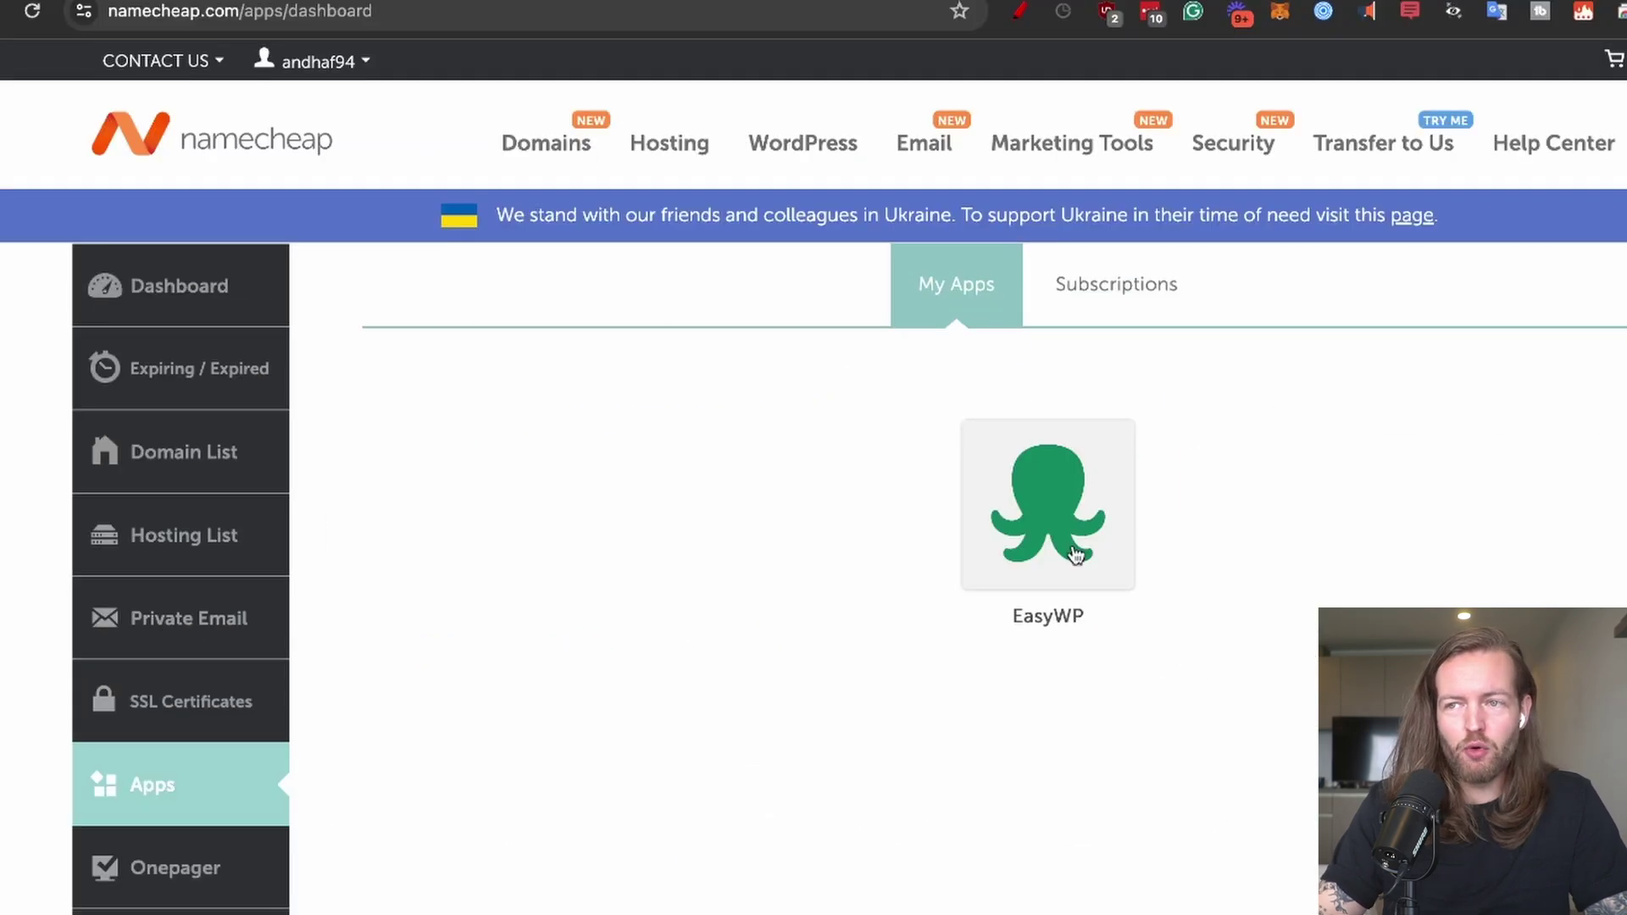
{"action": "left_click", "coordinate": [1077, 556]}
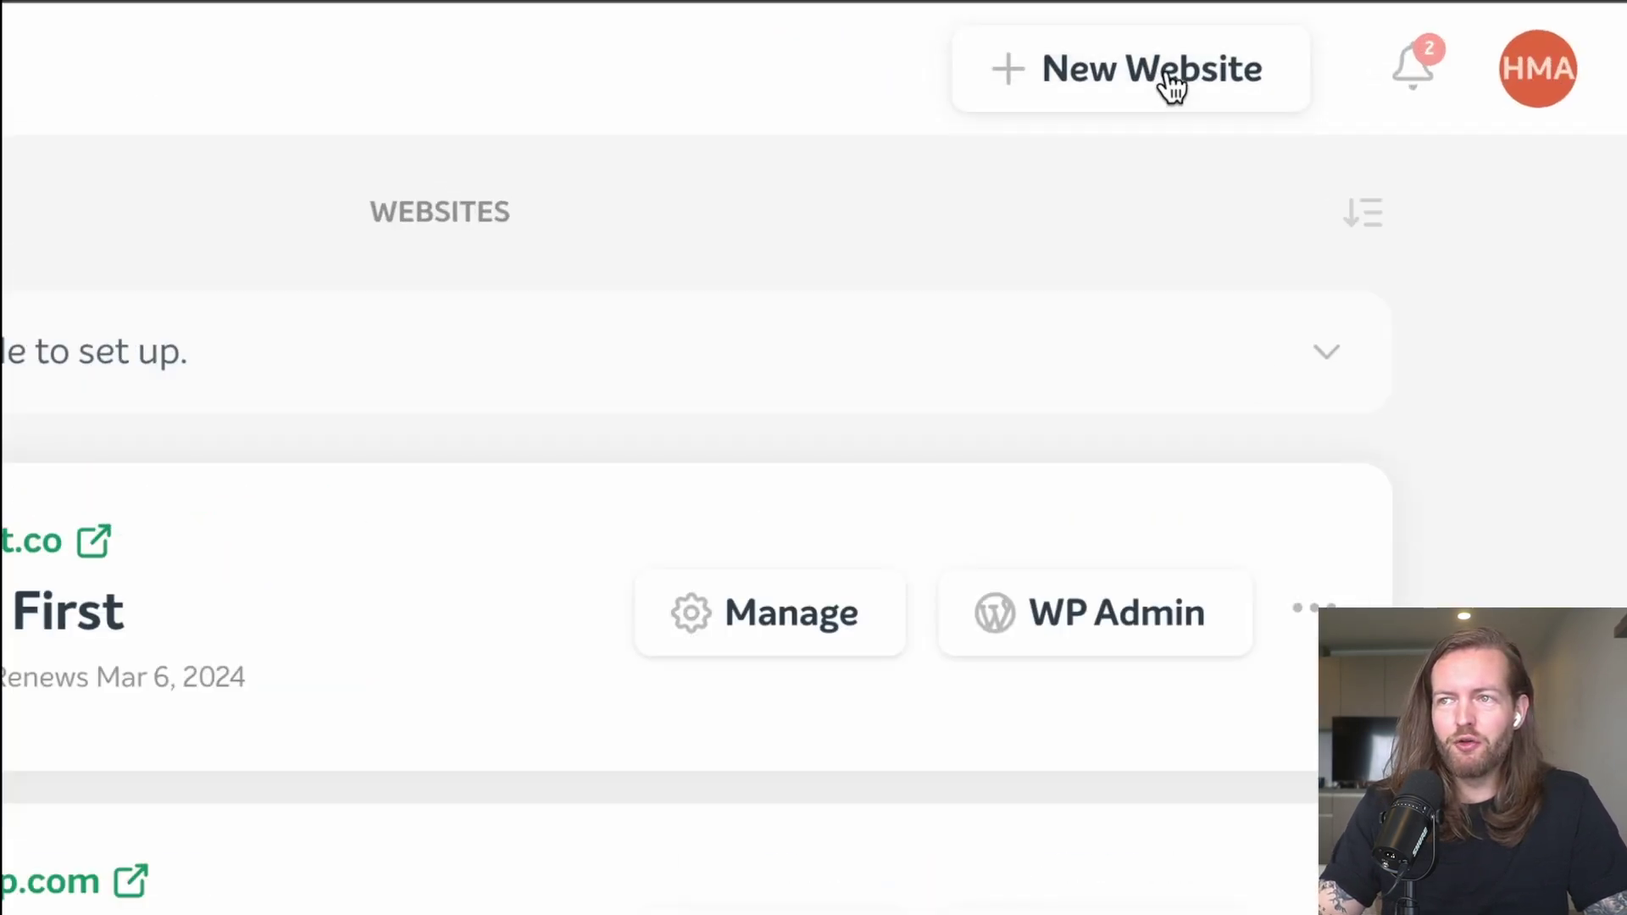
Create a new EasyWP website on plantnow.co with the Site Kit by Google plugin.
{"action": "left_click", "coordinate": [1155, 76]}
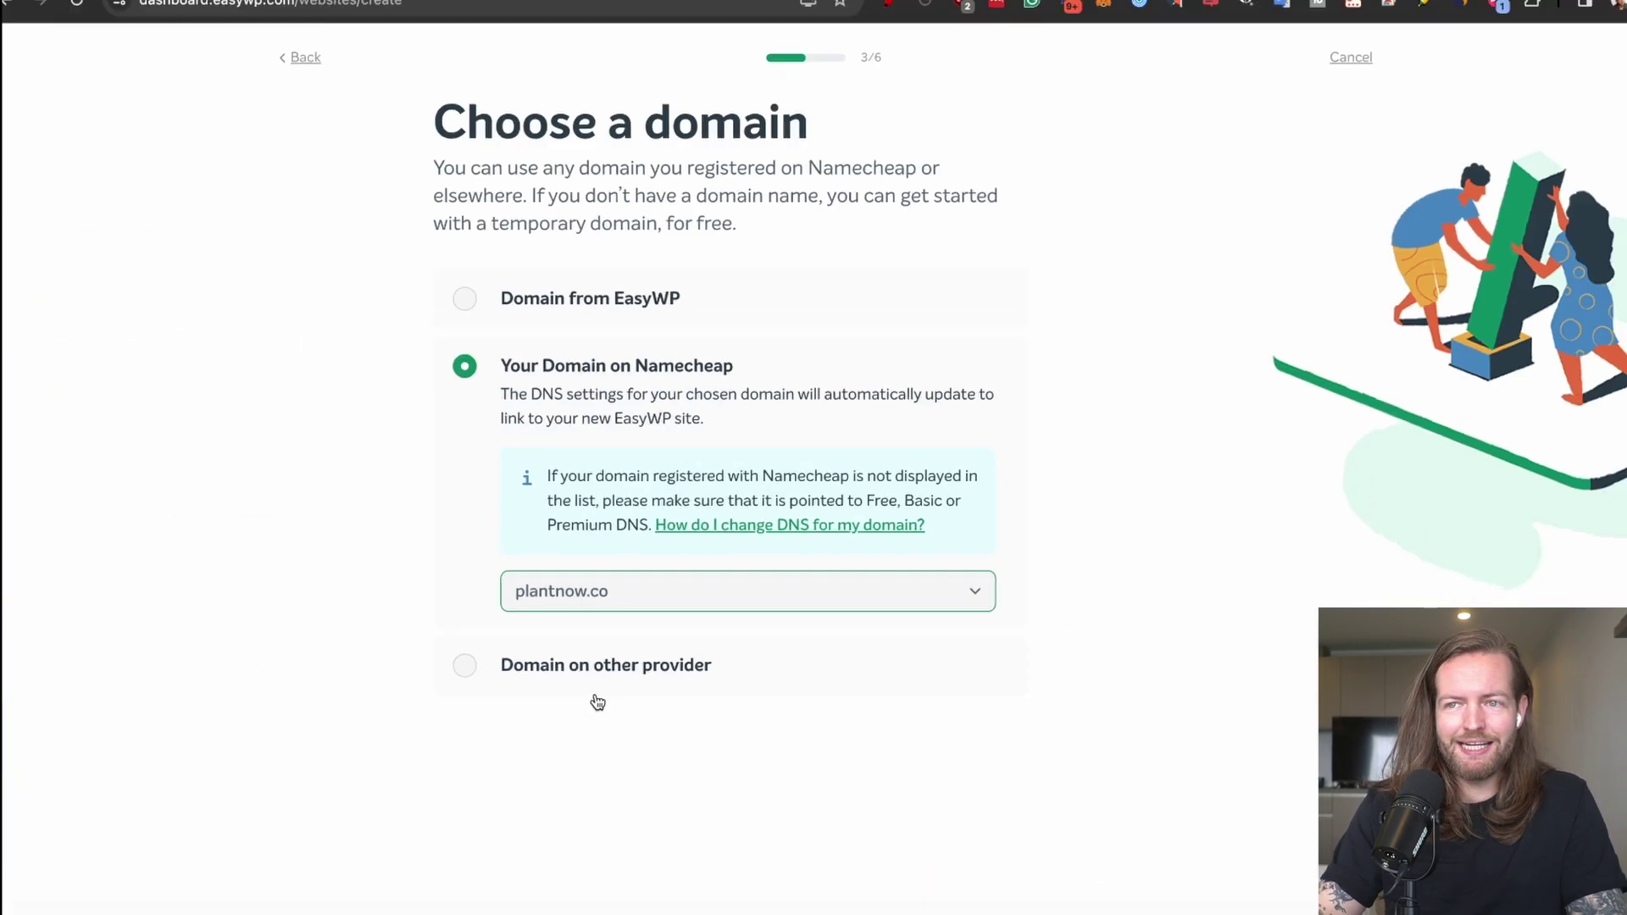
{"action": "left_click", "coordinate": [533, 906]}
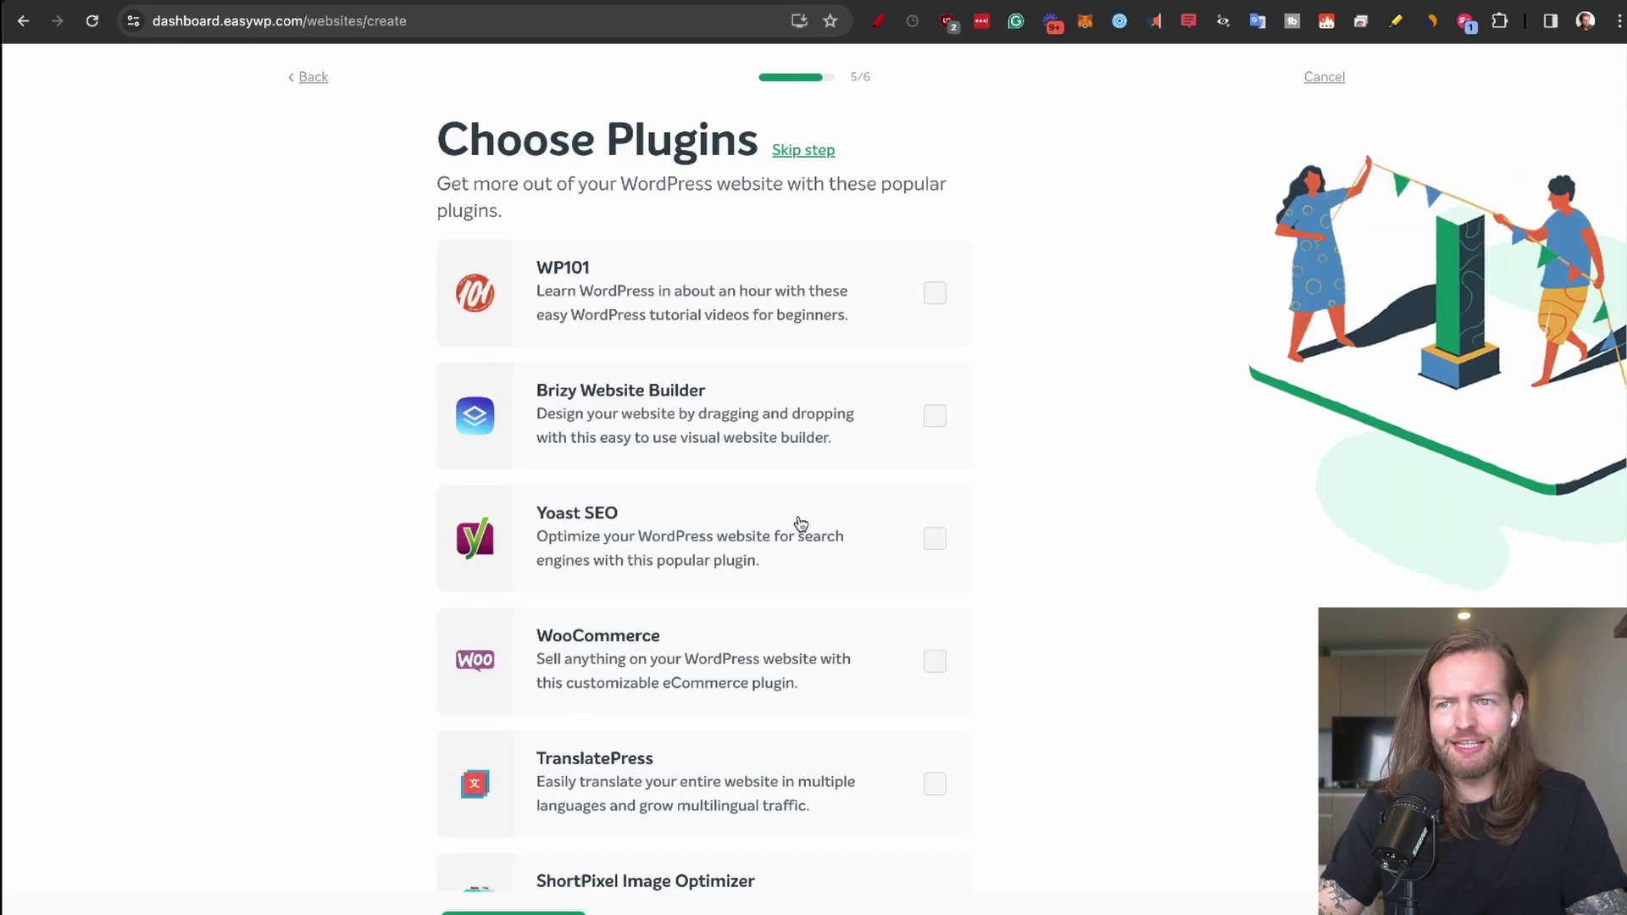
{"action": "scroll", "coordinate": [936, 710], "scroll_direction": "down", "scroll_amount": 3}
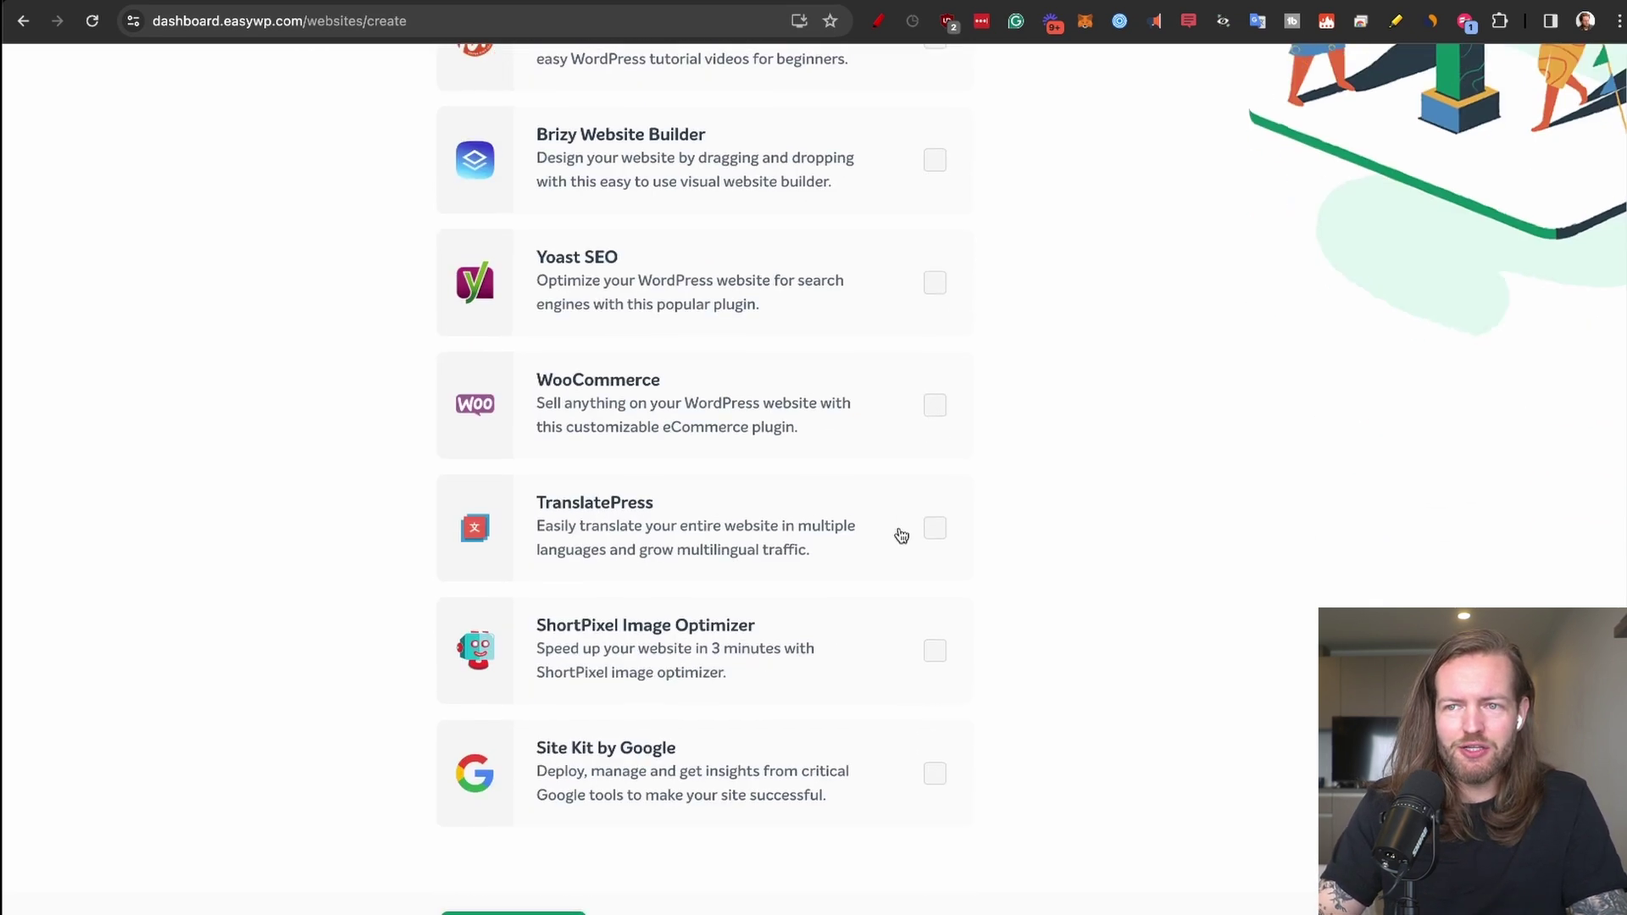
{"action": "left_click", "coordinate": [914, 786]}
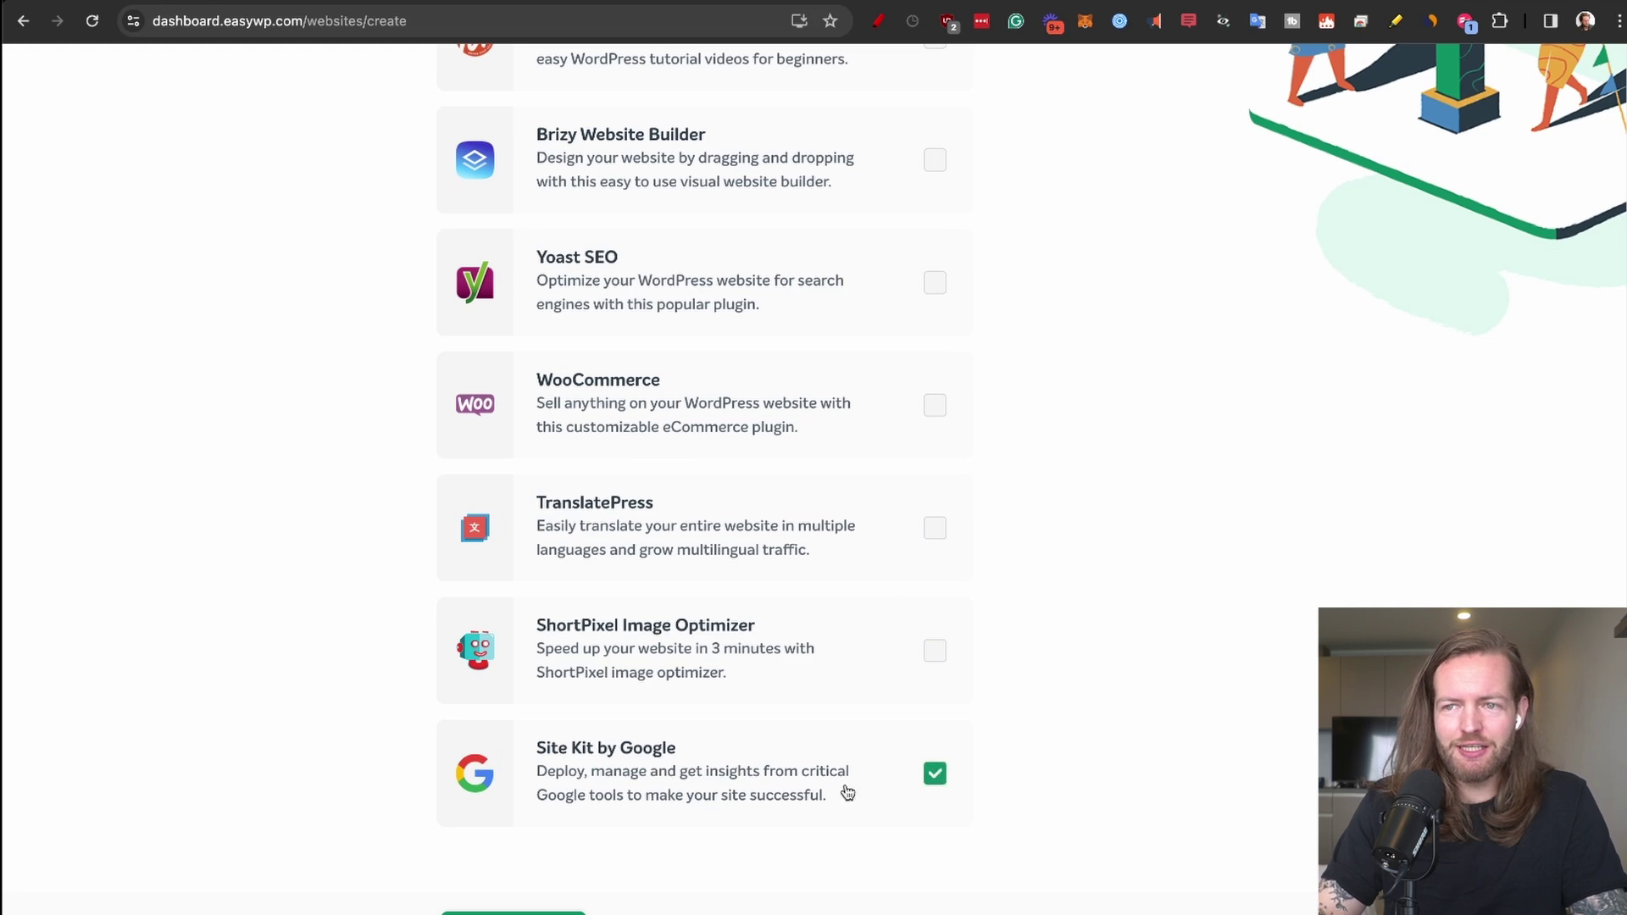
{"action": "scroll", "coordinate": [837, 529], "scroll_direction": "up", "scroll_amount": 3}
{"action": "left_click", "coordinate": [550, 912]}
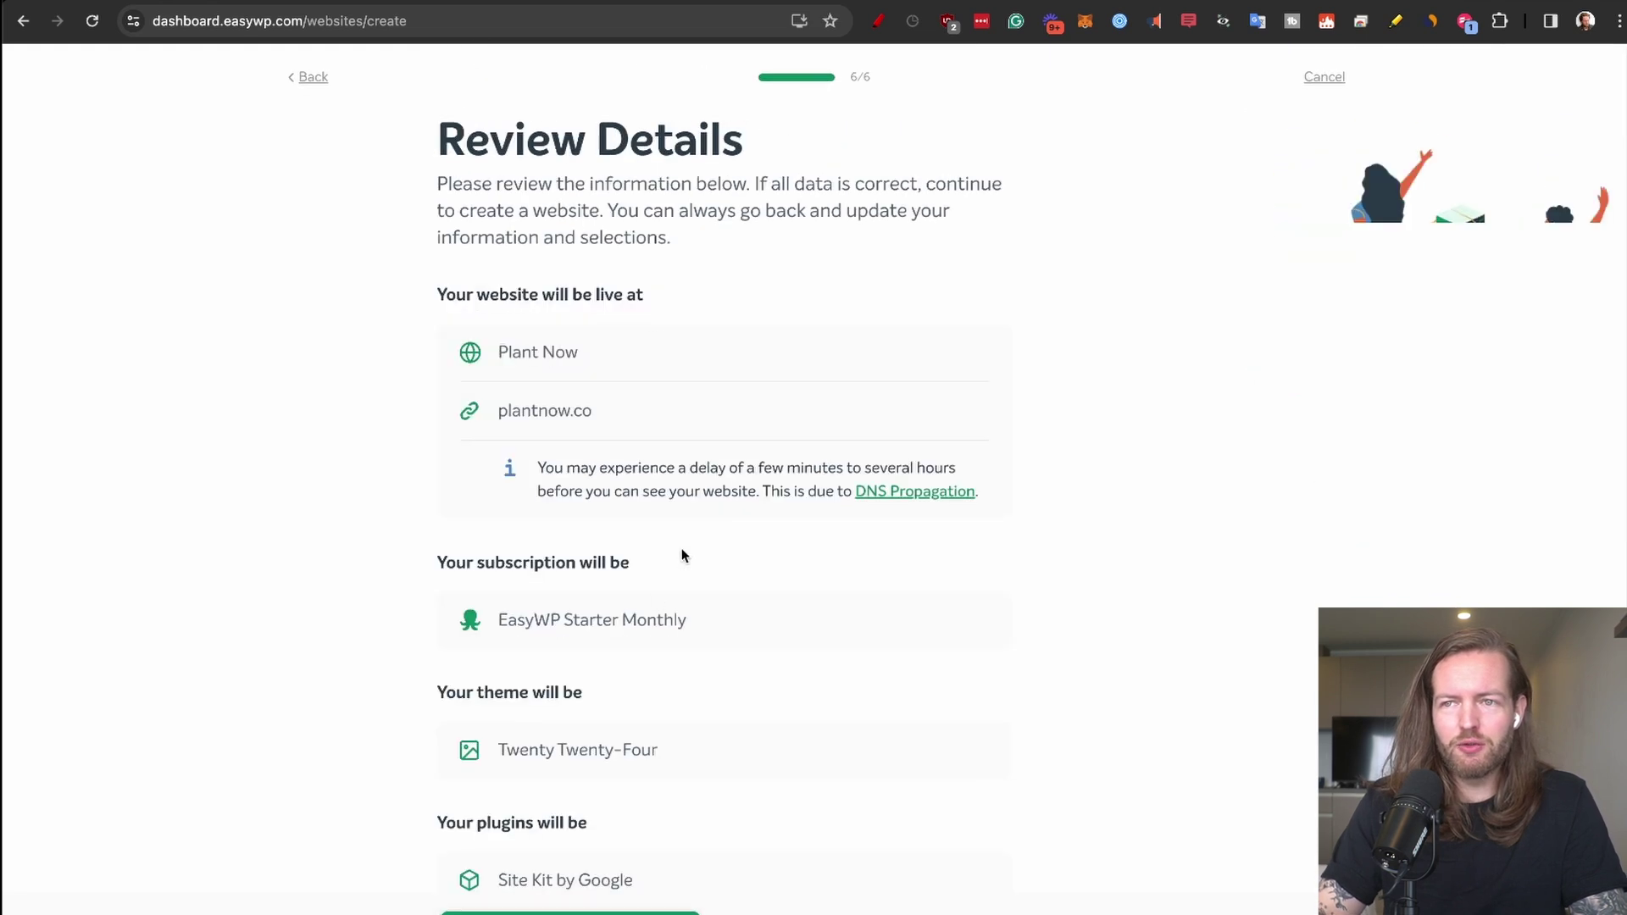
{"action": "scroll", "coordinate": [683, 556], "scroll_direction": "down", "scroll_amount": 2}
{"action": "left_click", "coordinate": [599, 884]}
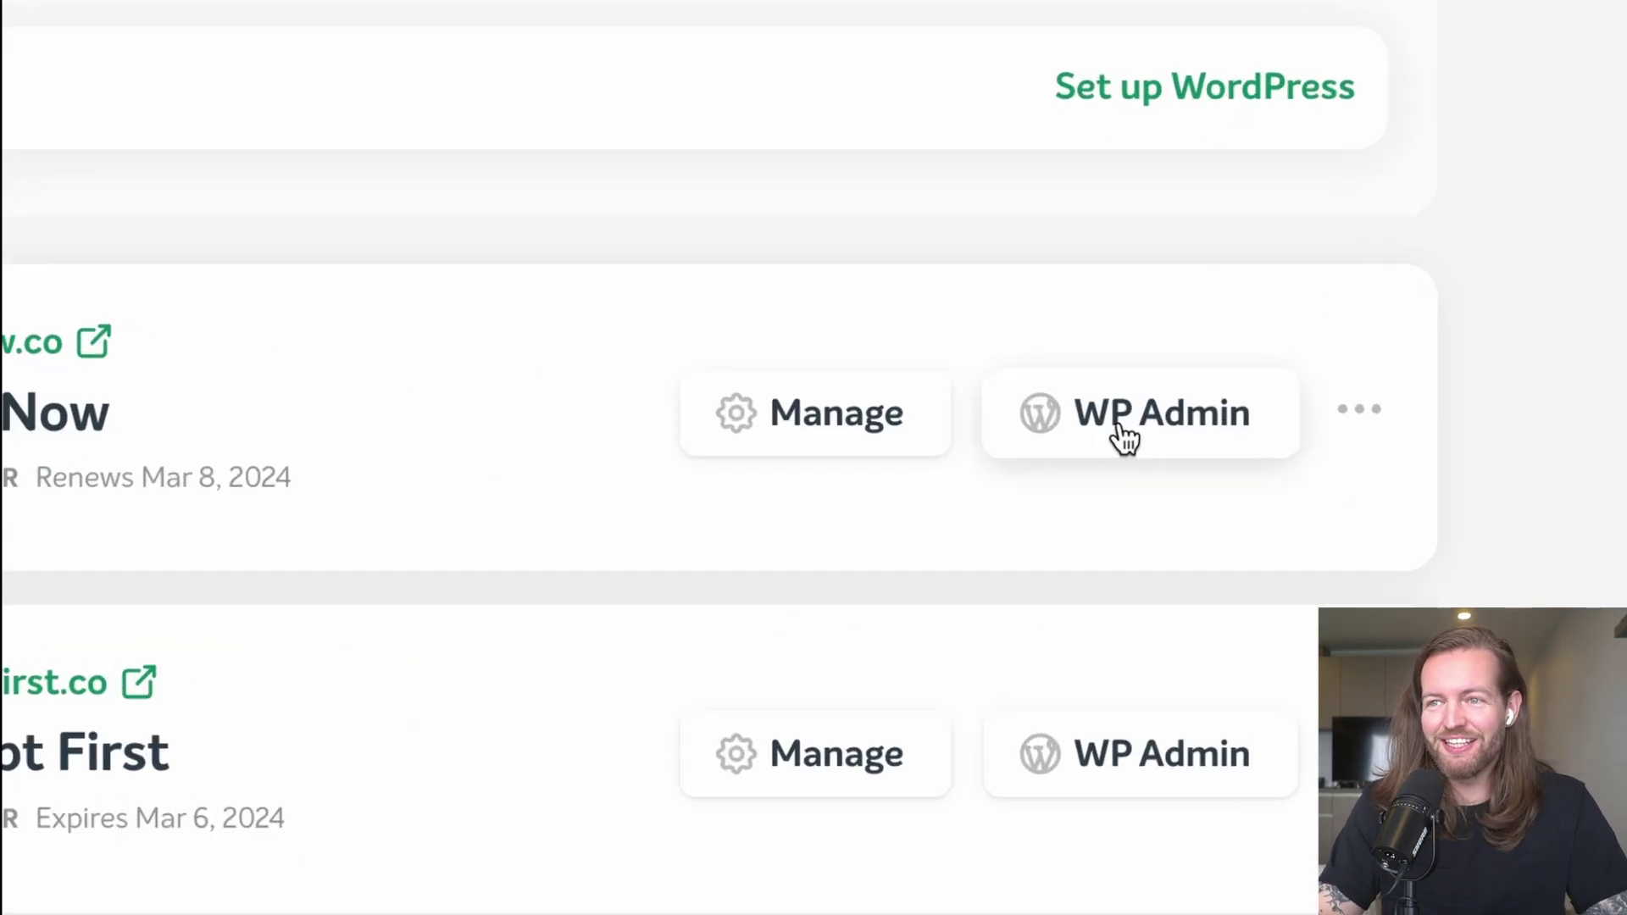
Open WP Admin for Plant Now and scroll through the new plantnow.co homepage.
{"action": "left_click", "coordinate": [1119, 425]}
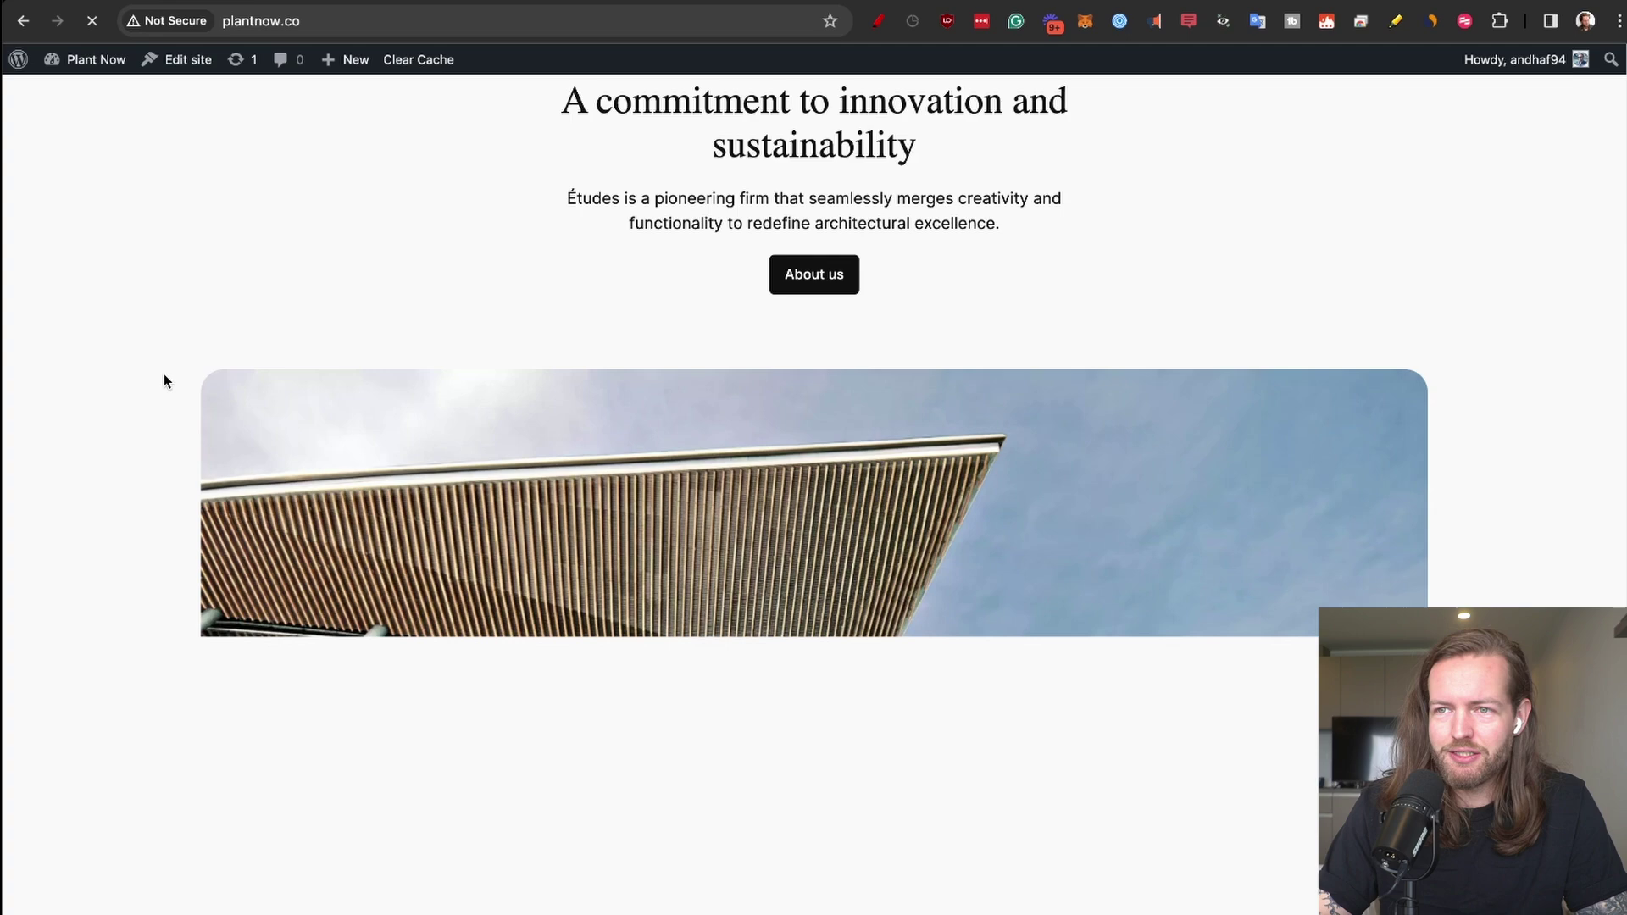
{"action": "scroll", "coordinate": [165, 374], "scroll_direction": "down", "scroll_amount": 10}
{"action": "scroll", "coordinate": [127, 411], "scroll_direction": "down", "scroll_amount": 2}
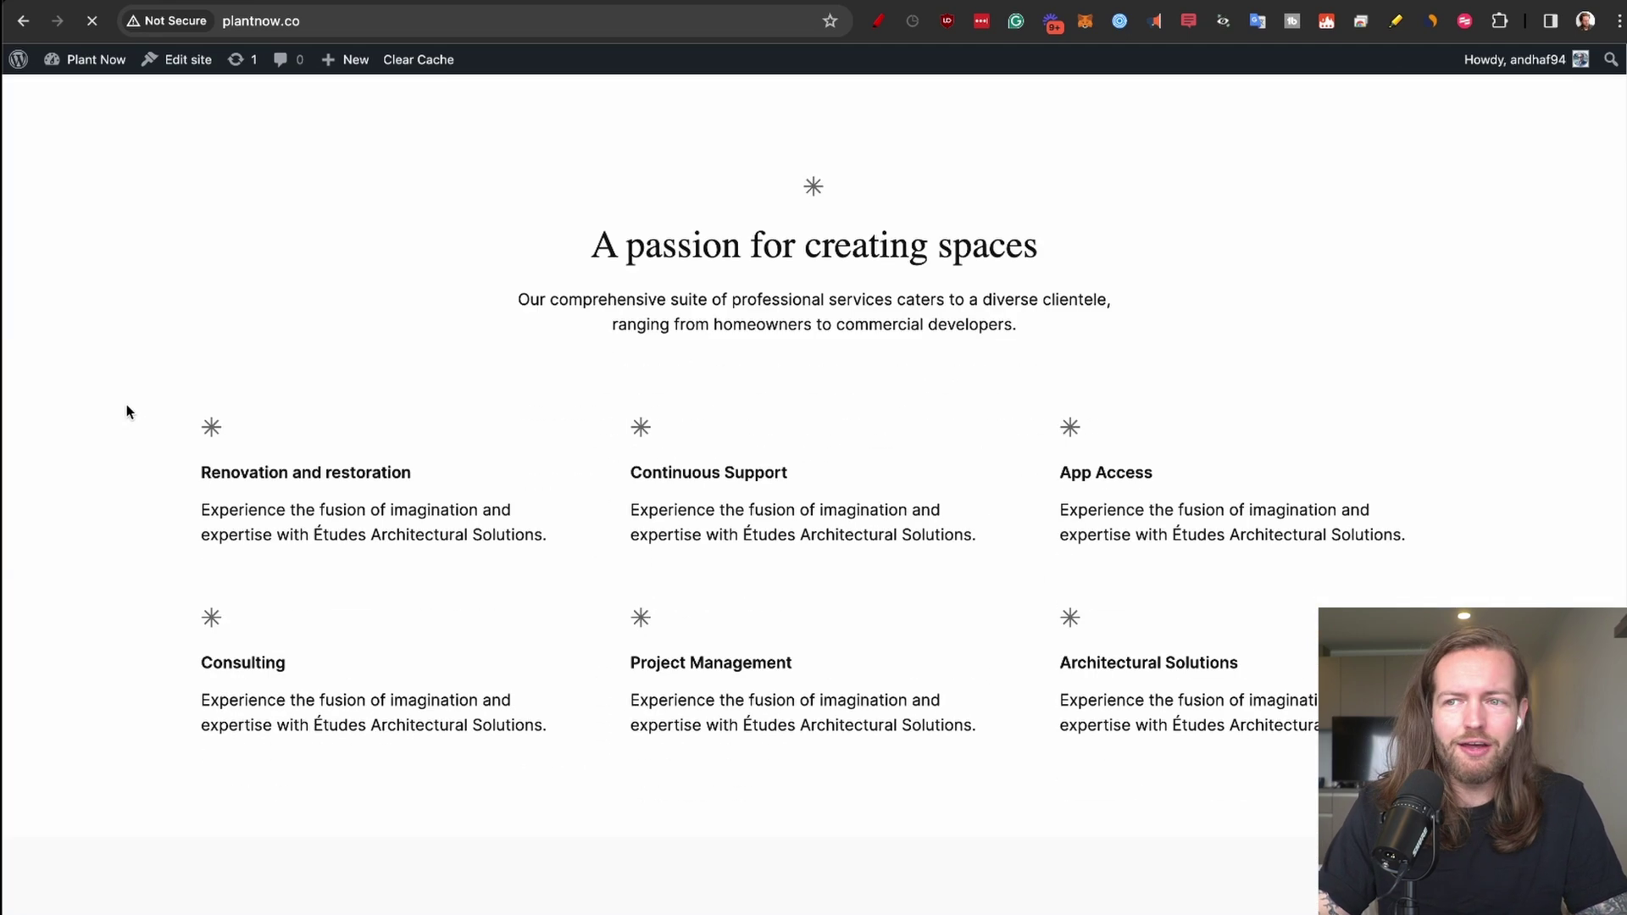
{"action": "scroll", "coordinate": [127, 412], "scroll_direction": "down", "scroll_amount": 9}
{"action": "scroll", "coordinate": [127, 412], "scroll_direction": "down", "scroll_amount": 15}
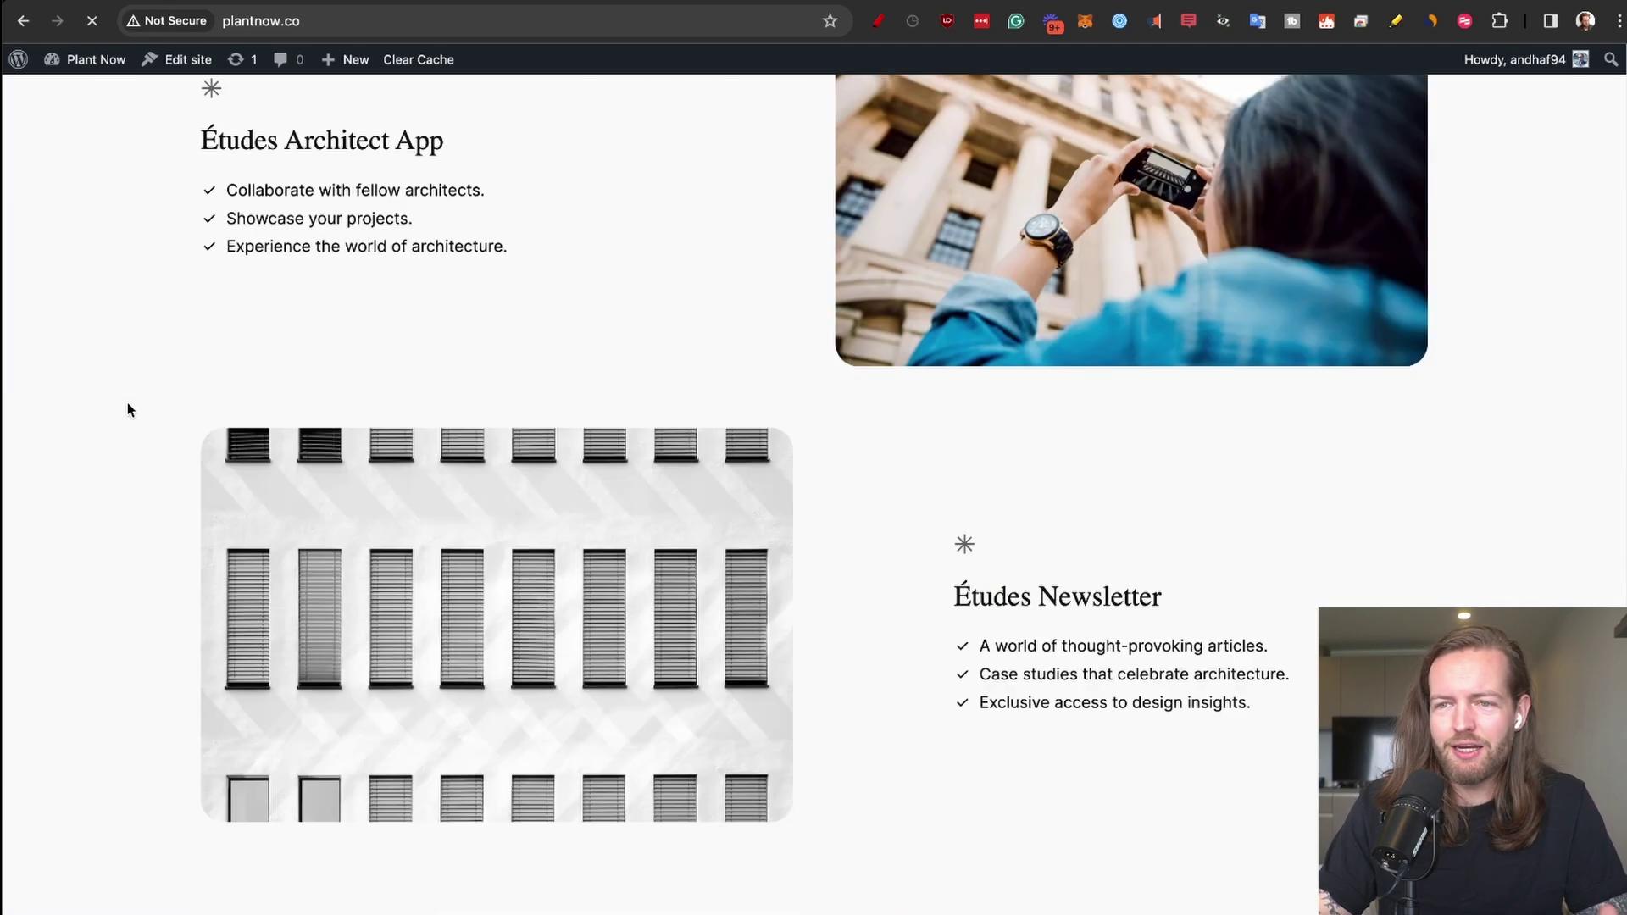
{"action": "scroll", "coordinate": [127, 410], "scroll_direction": "down", "scroll_amount": 12}
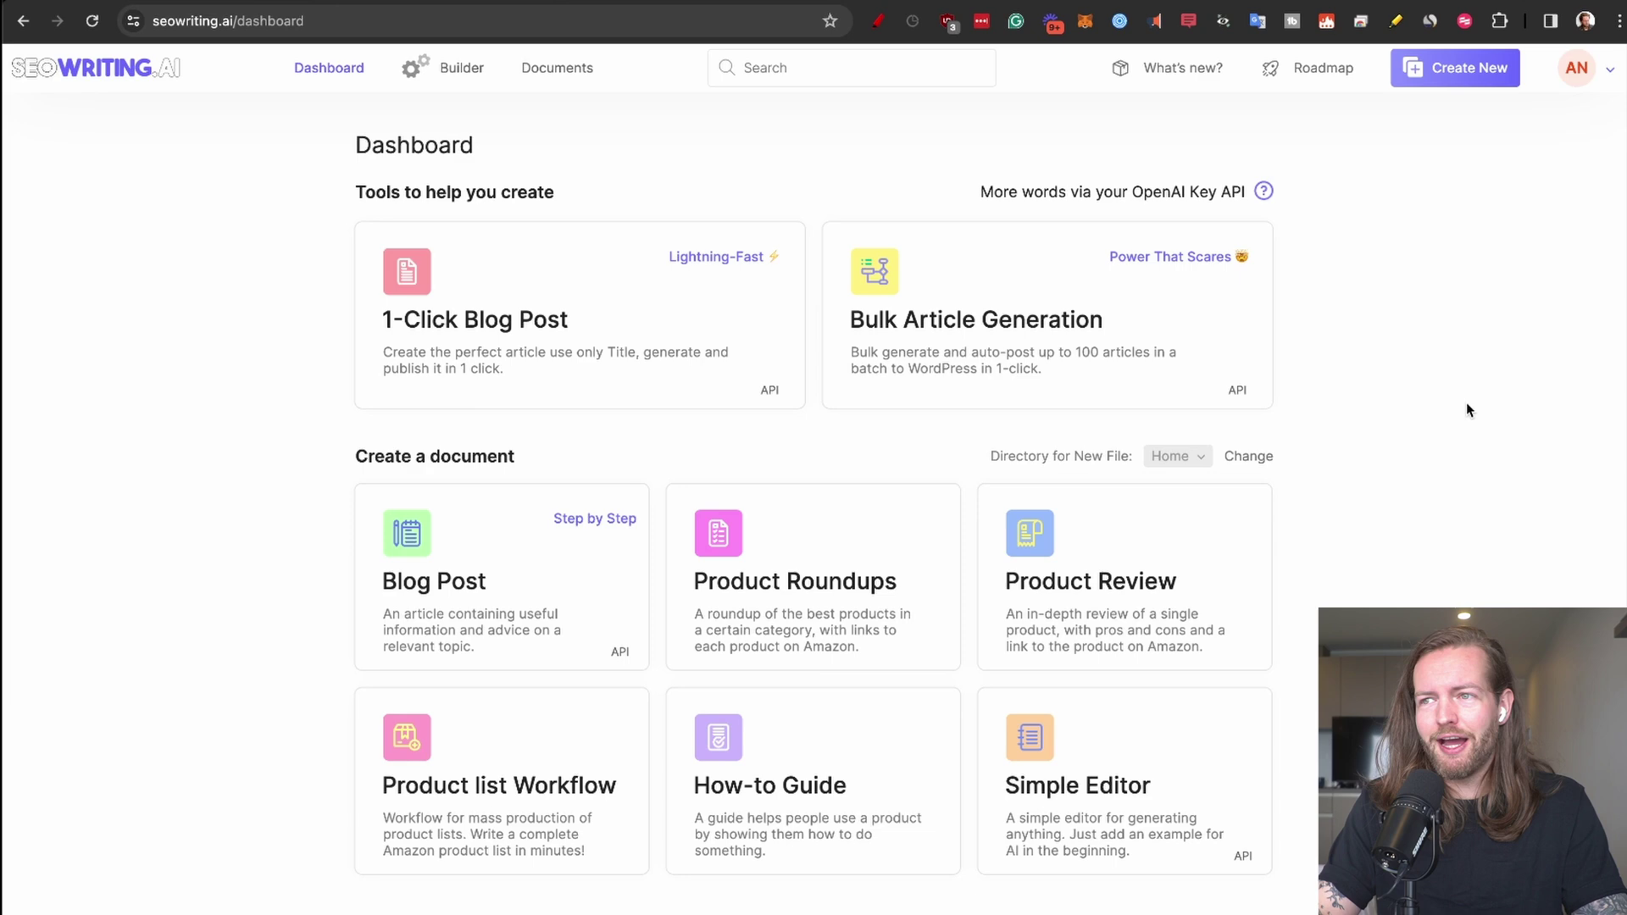
Go to Integrations from the account menu and look over the OpenAI API Key section.
{"action": "left_click", "coordinate": [1577, 67]}
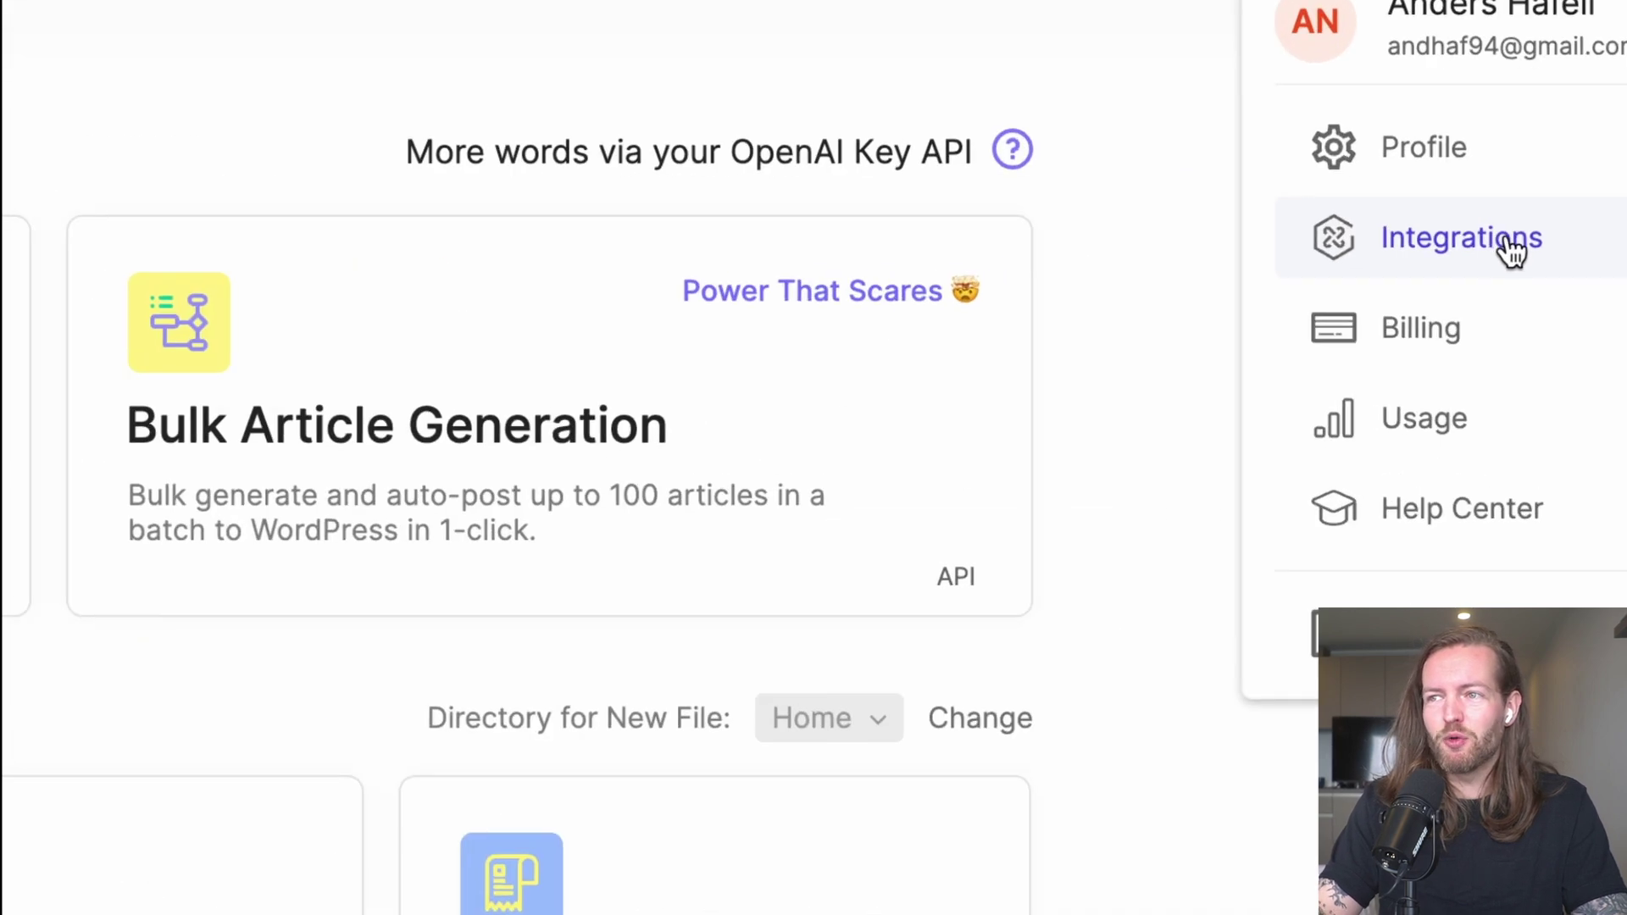
{"action": "left_click", "coordinate": [1512, 249]}
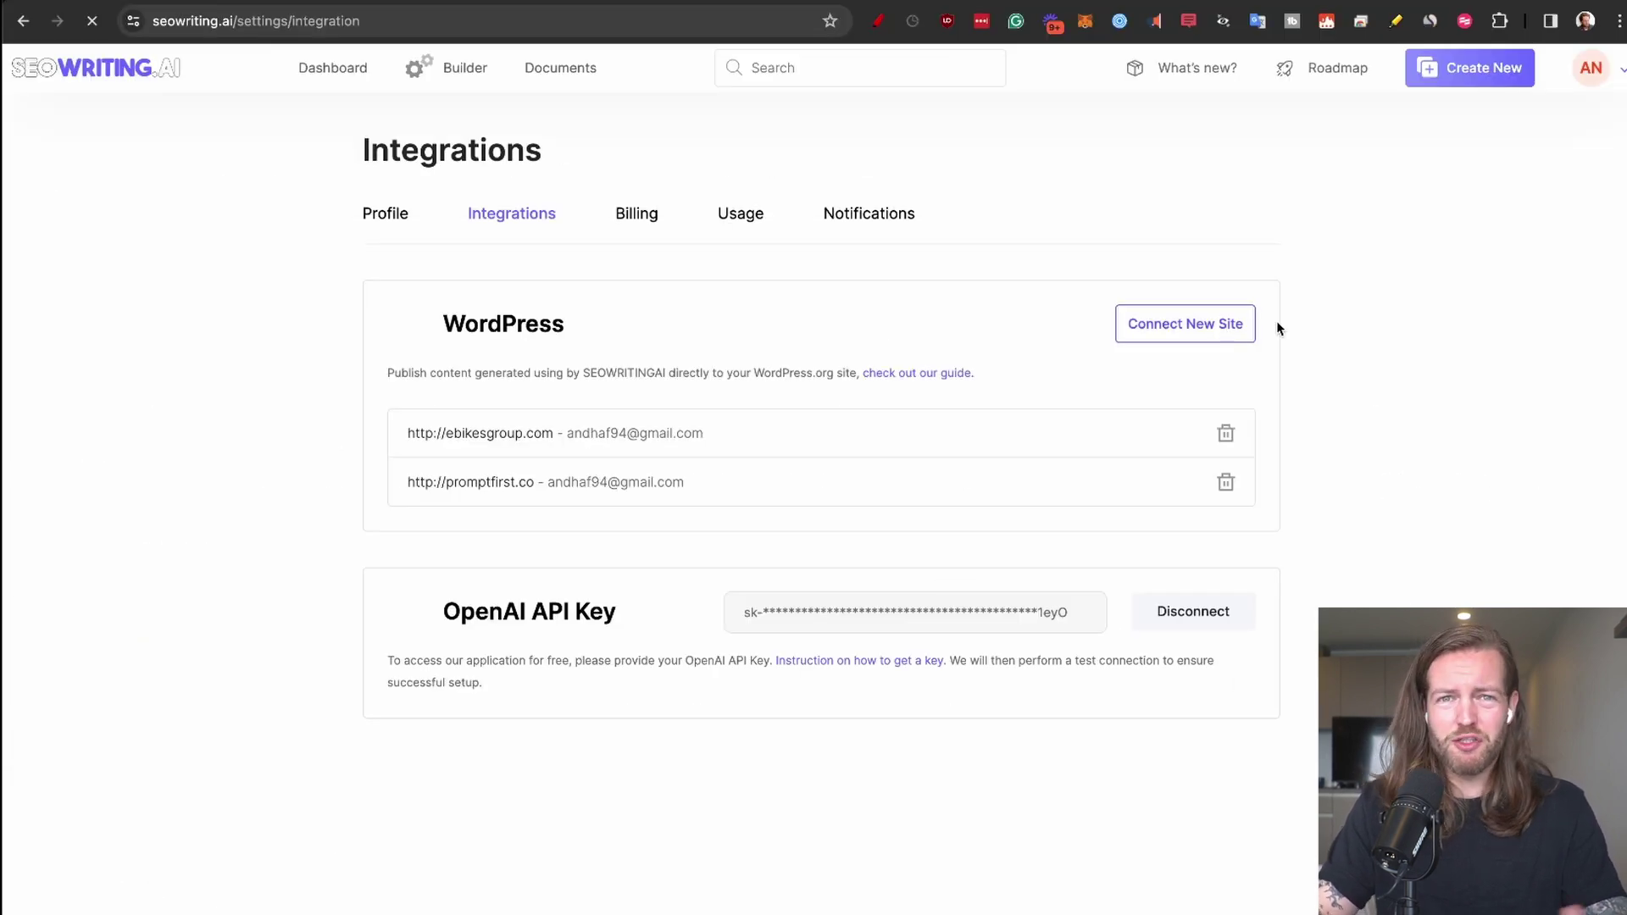
{"action": "left_click_drag", "start_coordinate": [443, 612], "coordinate": [608, 621]}
{"action": "left_click", "coordinate": [636, 627]}
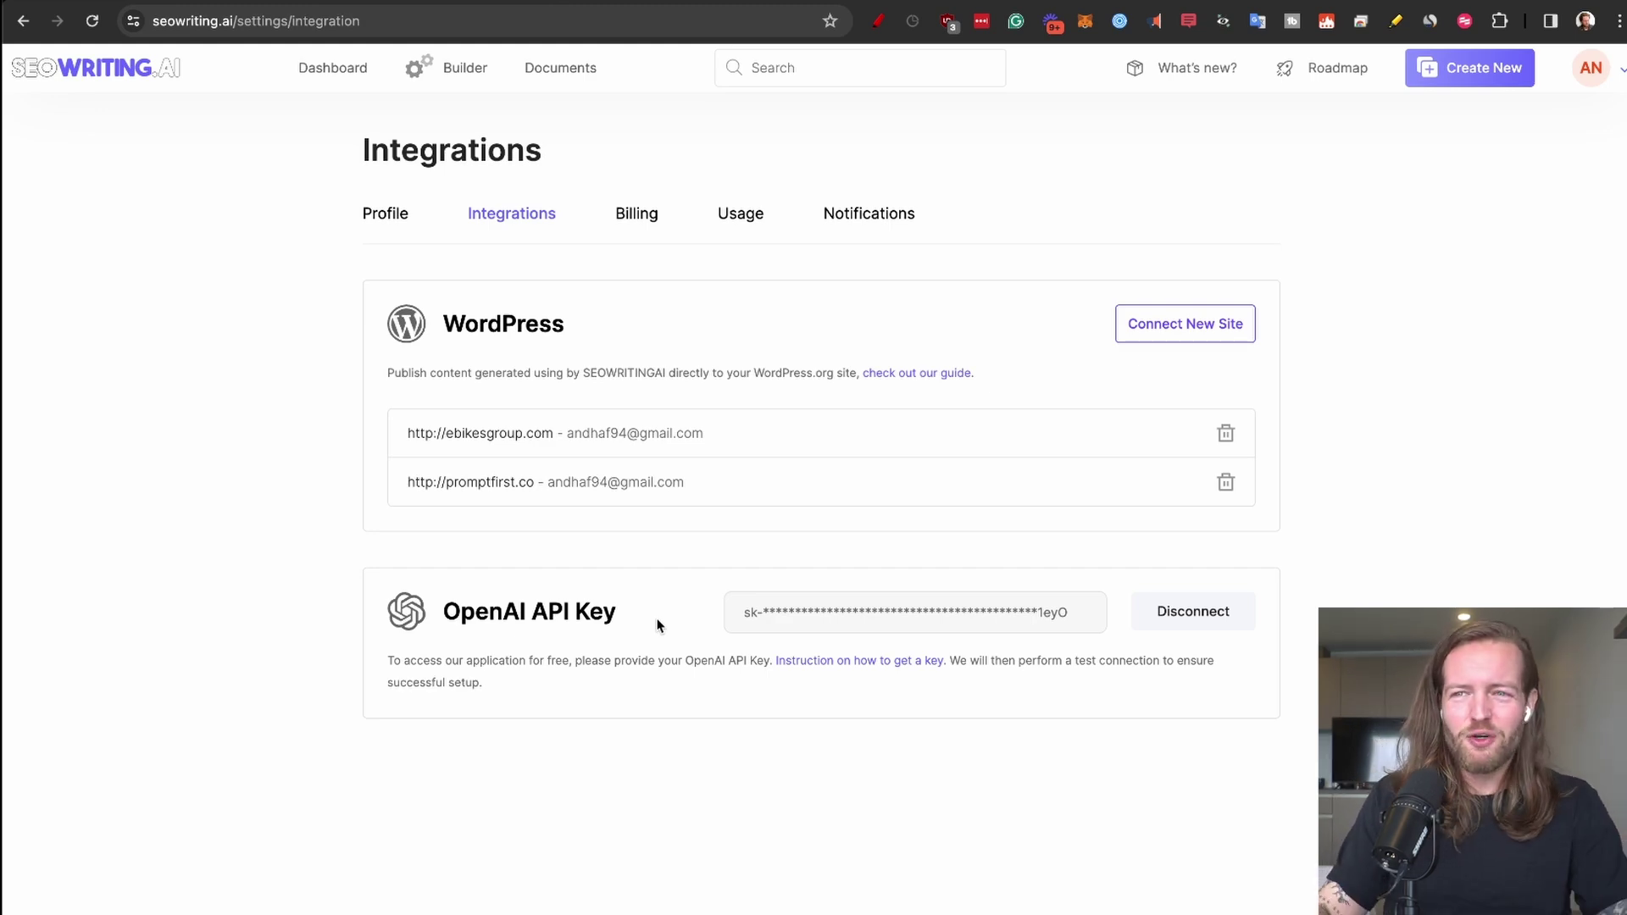
Open the WordPress connection guide and download SEOWriting plugin version 1.4.11.
{"action": "left_click", "coordinate": [1223, 328]}
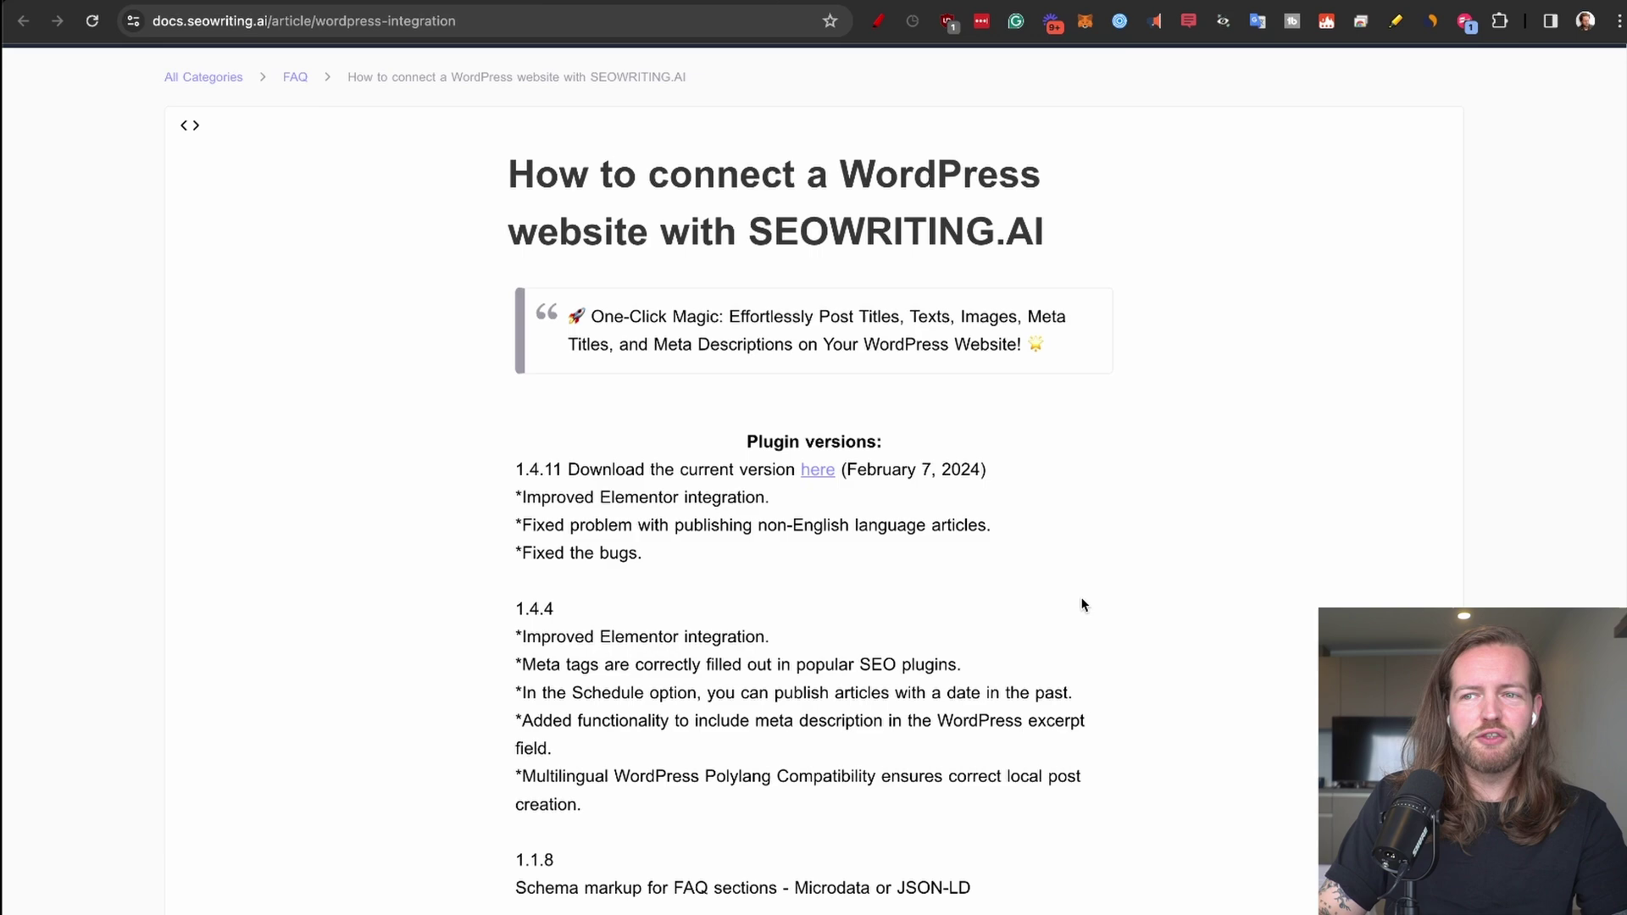
{"action": "scroll", "coordinate": [1082, 604], "scroll_direction": "down", "scroll_amount": 5}
{"action": "scroll", "coordinate": [1083, 602], "scroll_direction": "down", "scroll_amount": 4}
{"action": "scroll", "coordinate": [1001, 521], "scroll_direction": "up", "scroll_amount": 10}
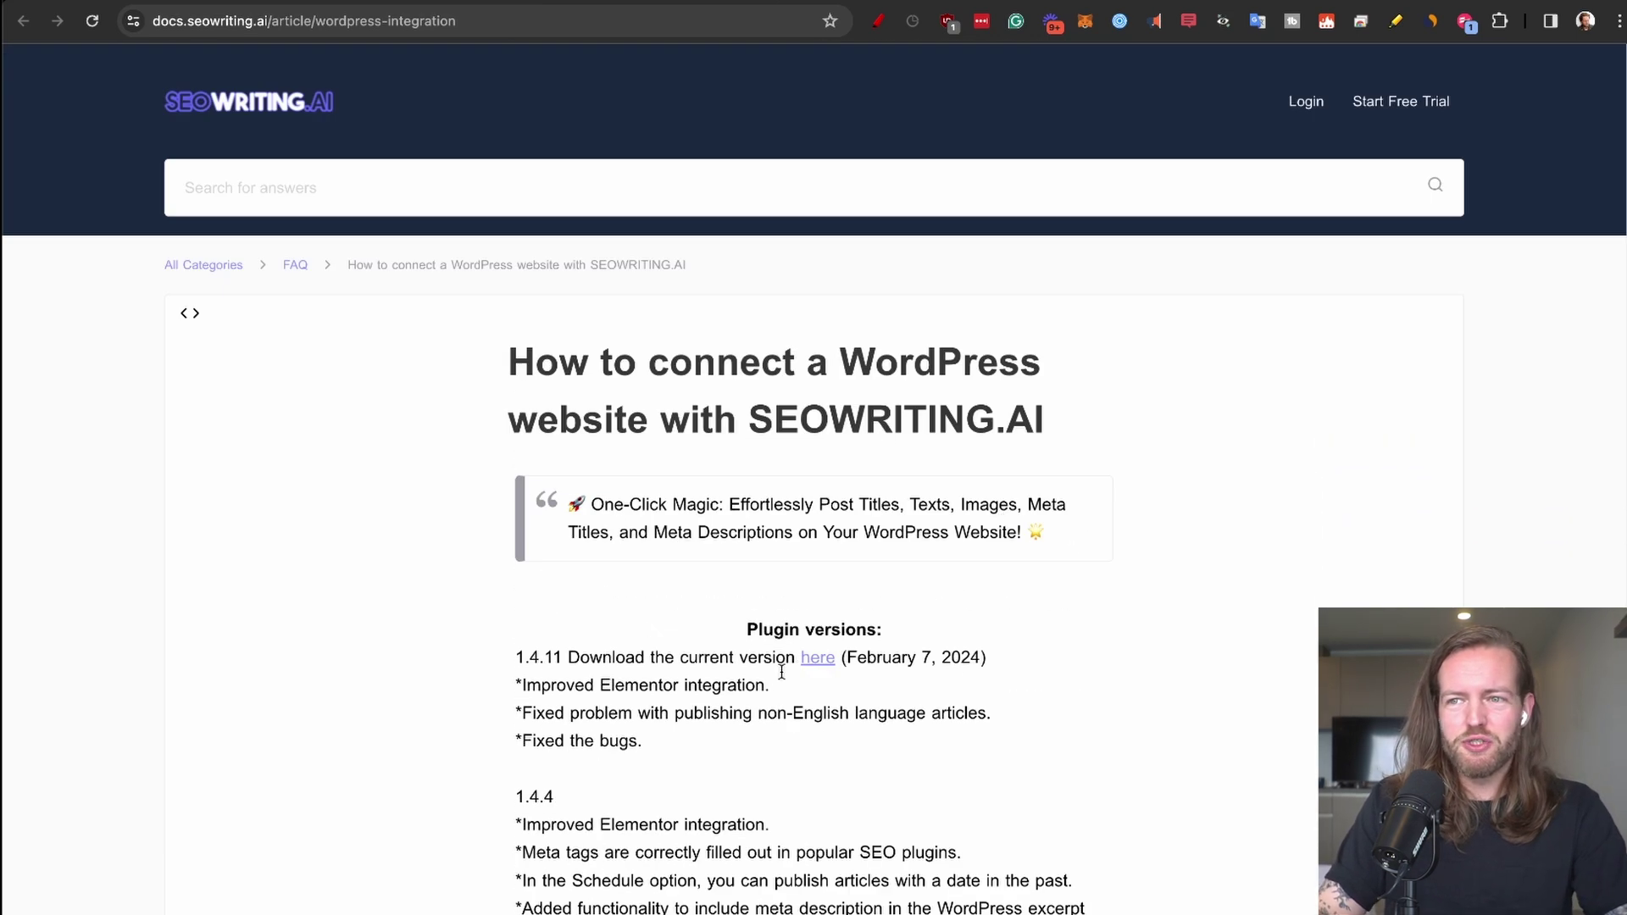
{"action": "left_click", "coordinate": [818, 660]}
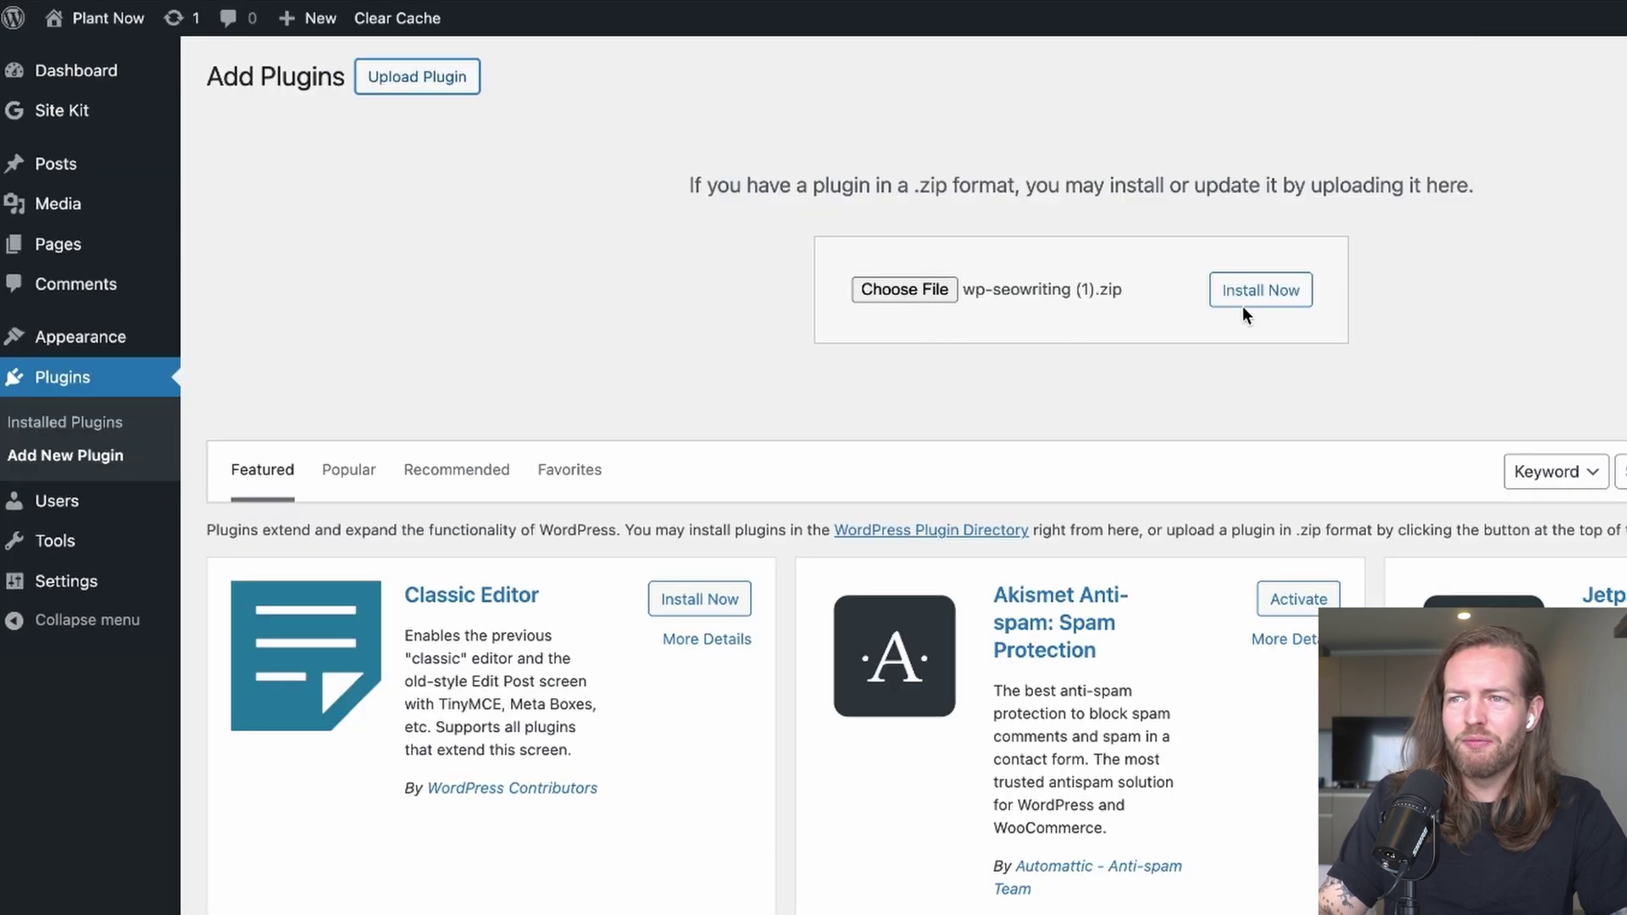
Install the SEOWriting plugin zip, then connect Plant Now to SEOWRITING.AI from its settings.
{"action": "left_click", "coordinate": [1256, 310]}
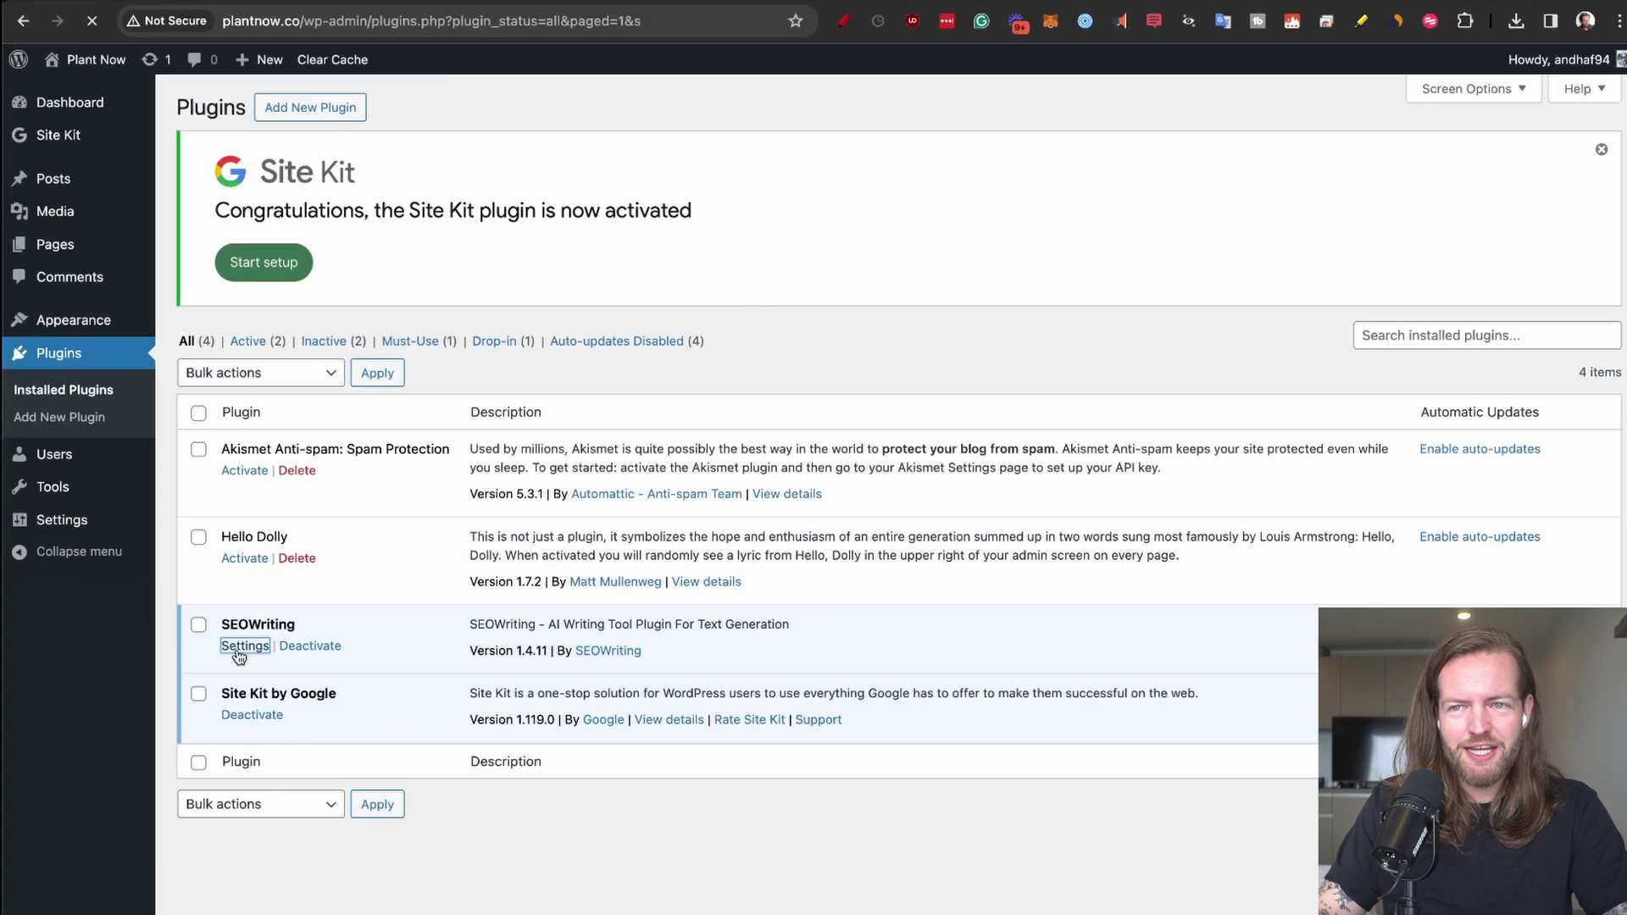
{"action": "left_click", "coordinate": [254, 646]}
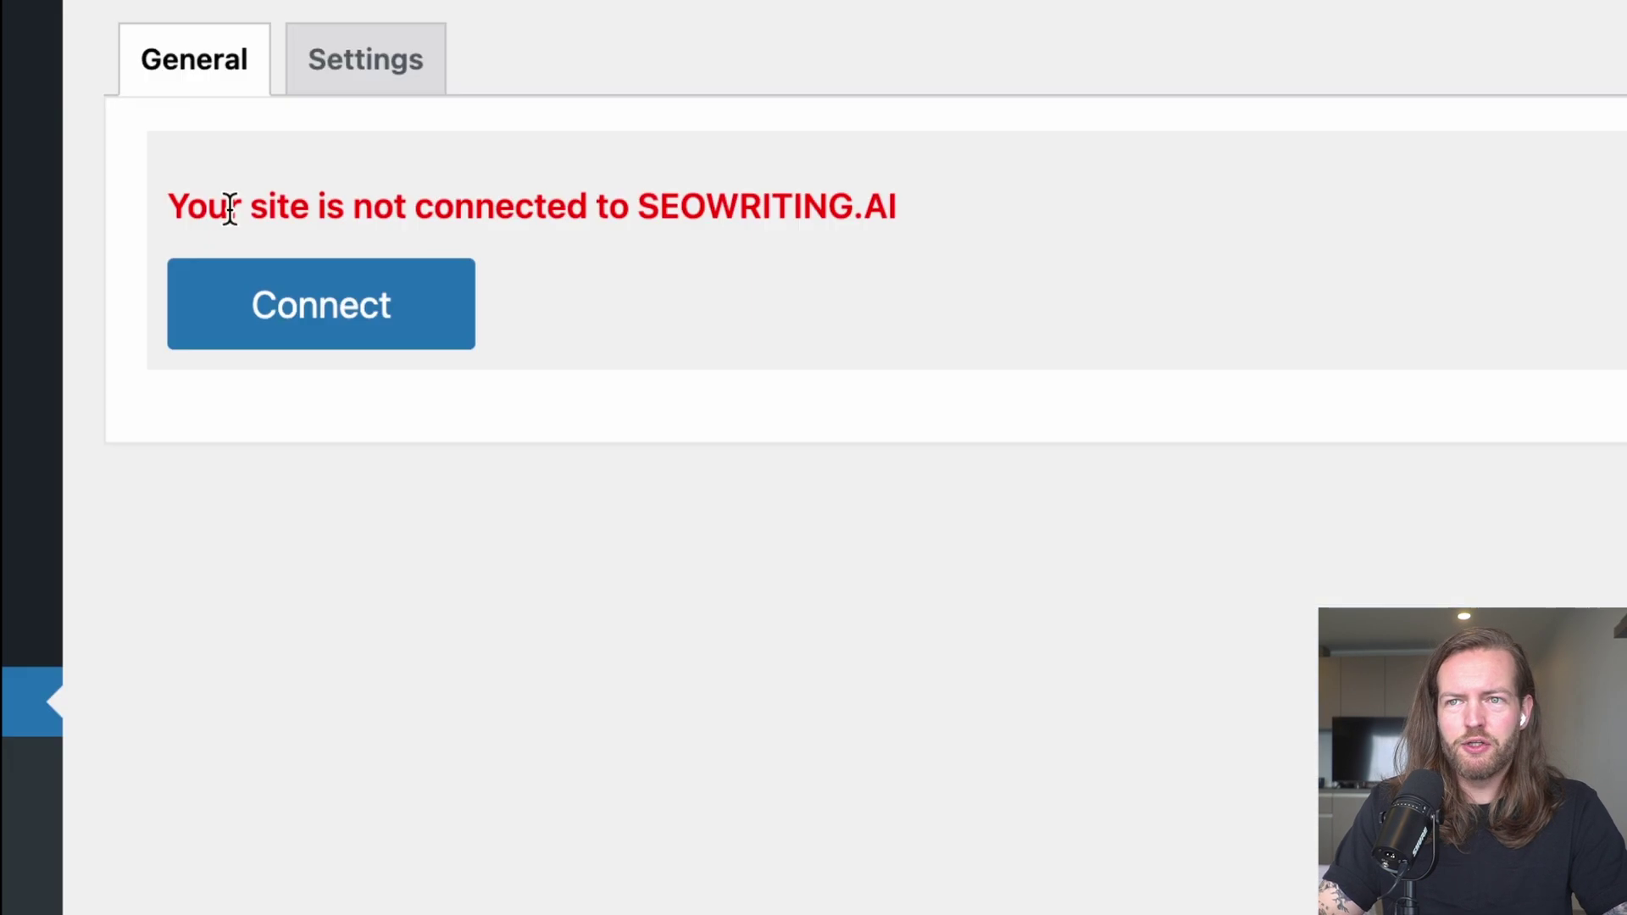
{"action": "left_click", "coordinate": [320, 307]}
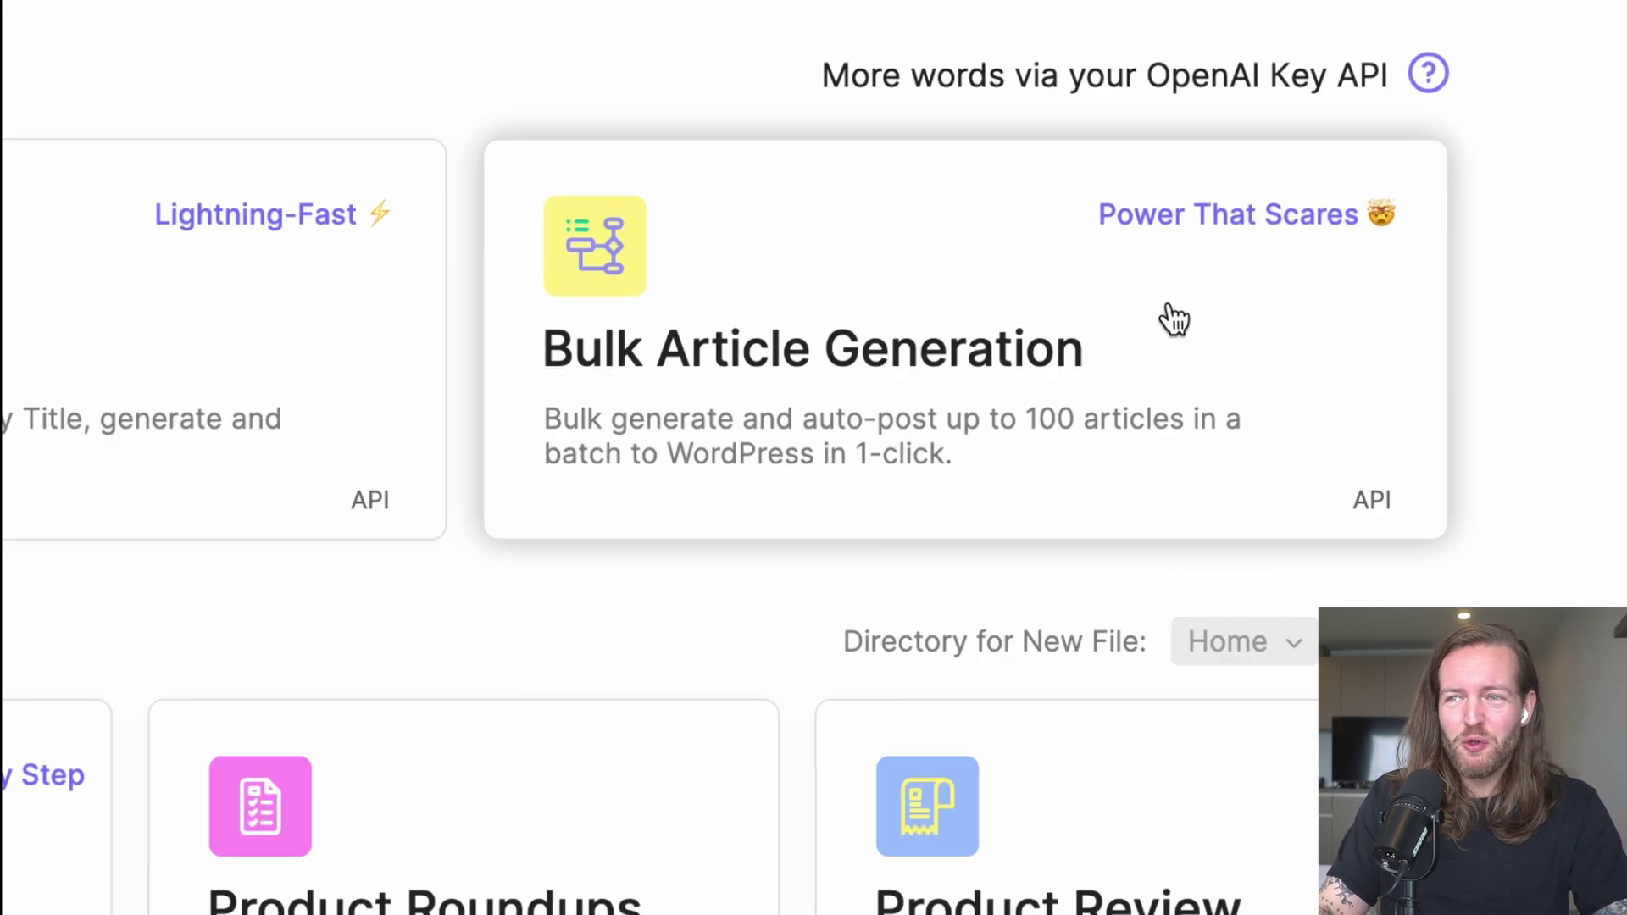
Open SEOwriting.ai's Bulk Article Generation form.
{"action": "left_click", "coordinate": [1181, 324]}
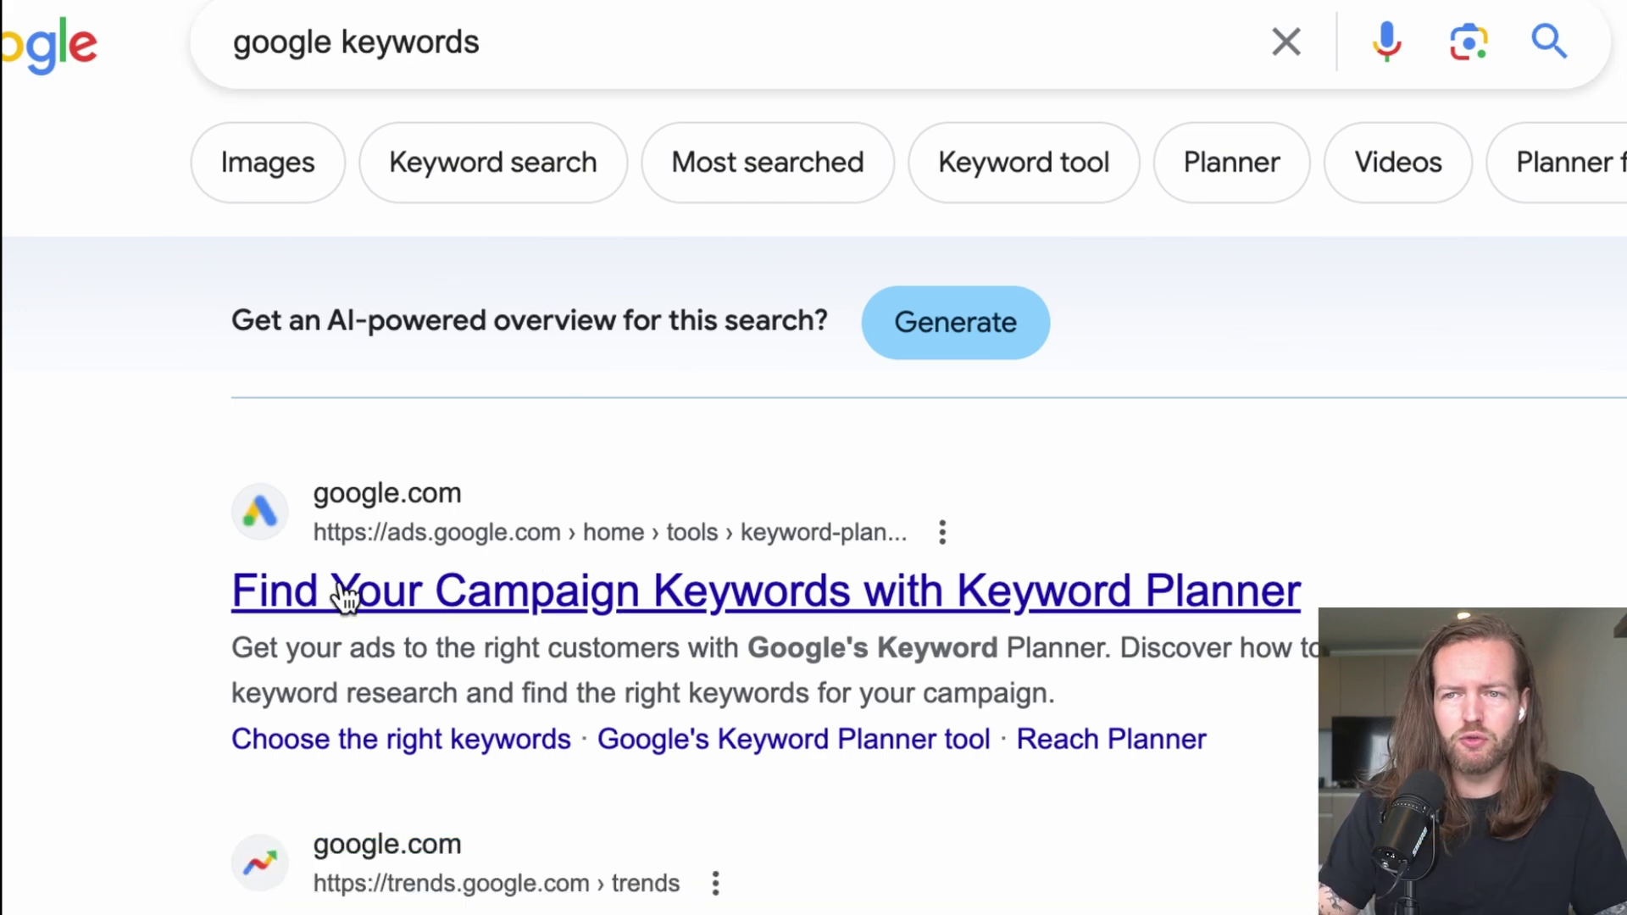
In Keyword Planner's Discover new keywords, enter 'grrdening' as the topic.
{"action": "left_click", "coordinate": [1117, 610]}
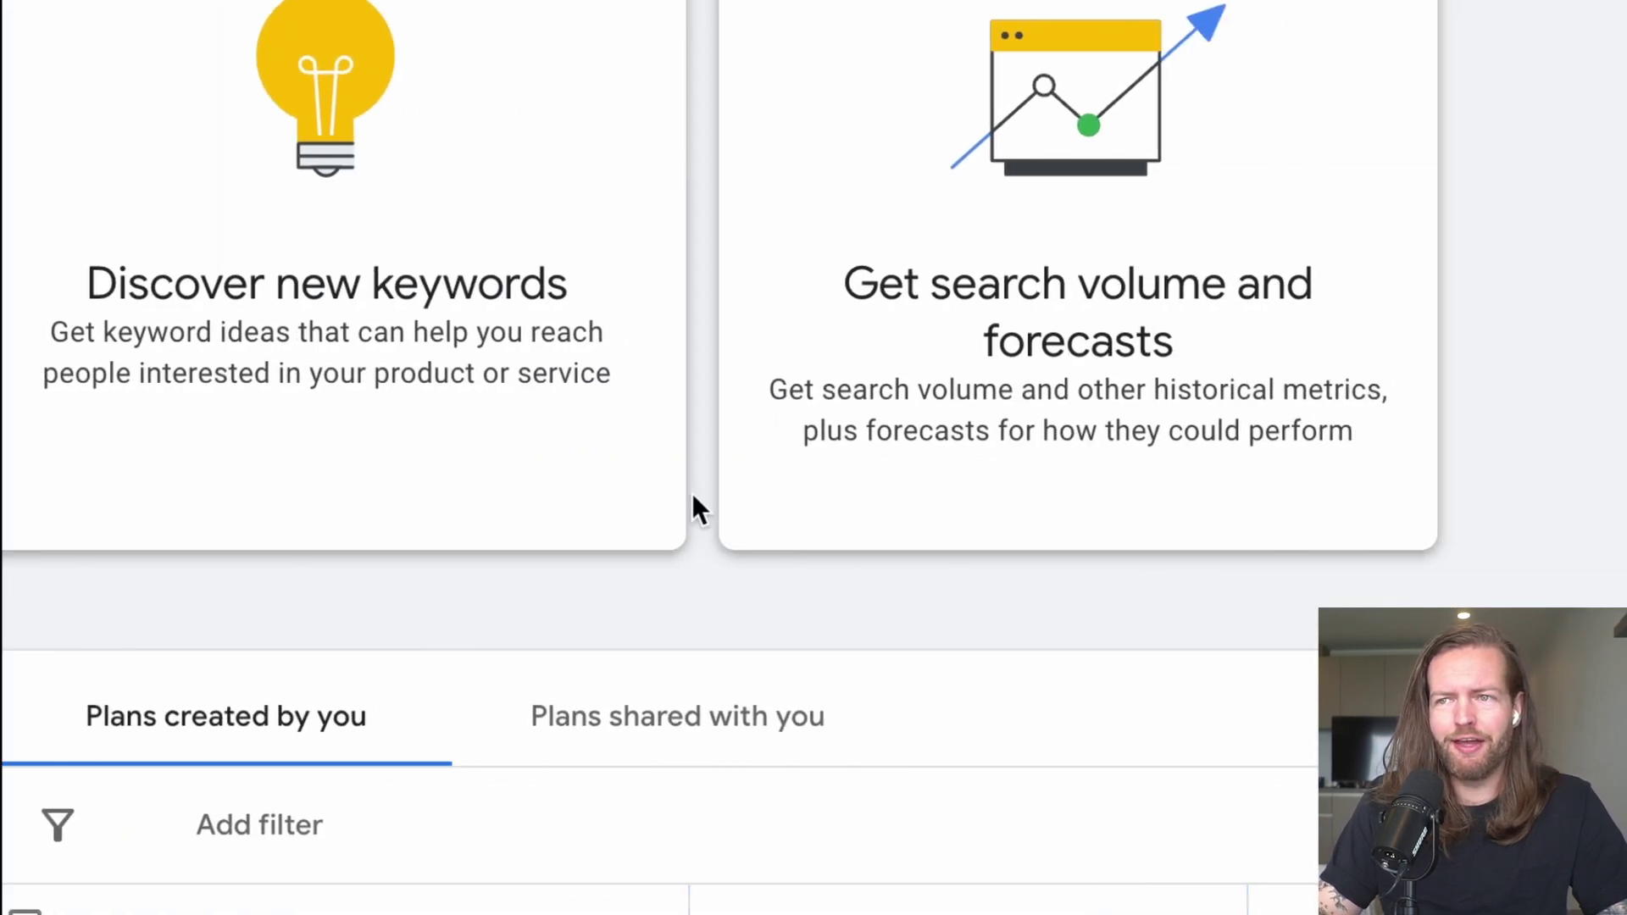
{"action": "left_click", "coordinate": [364, 313]}
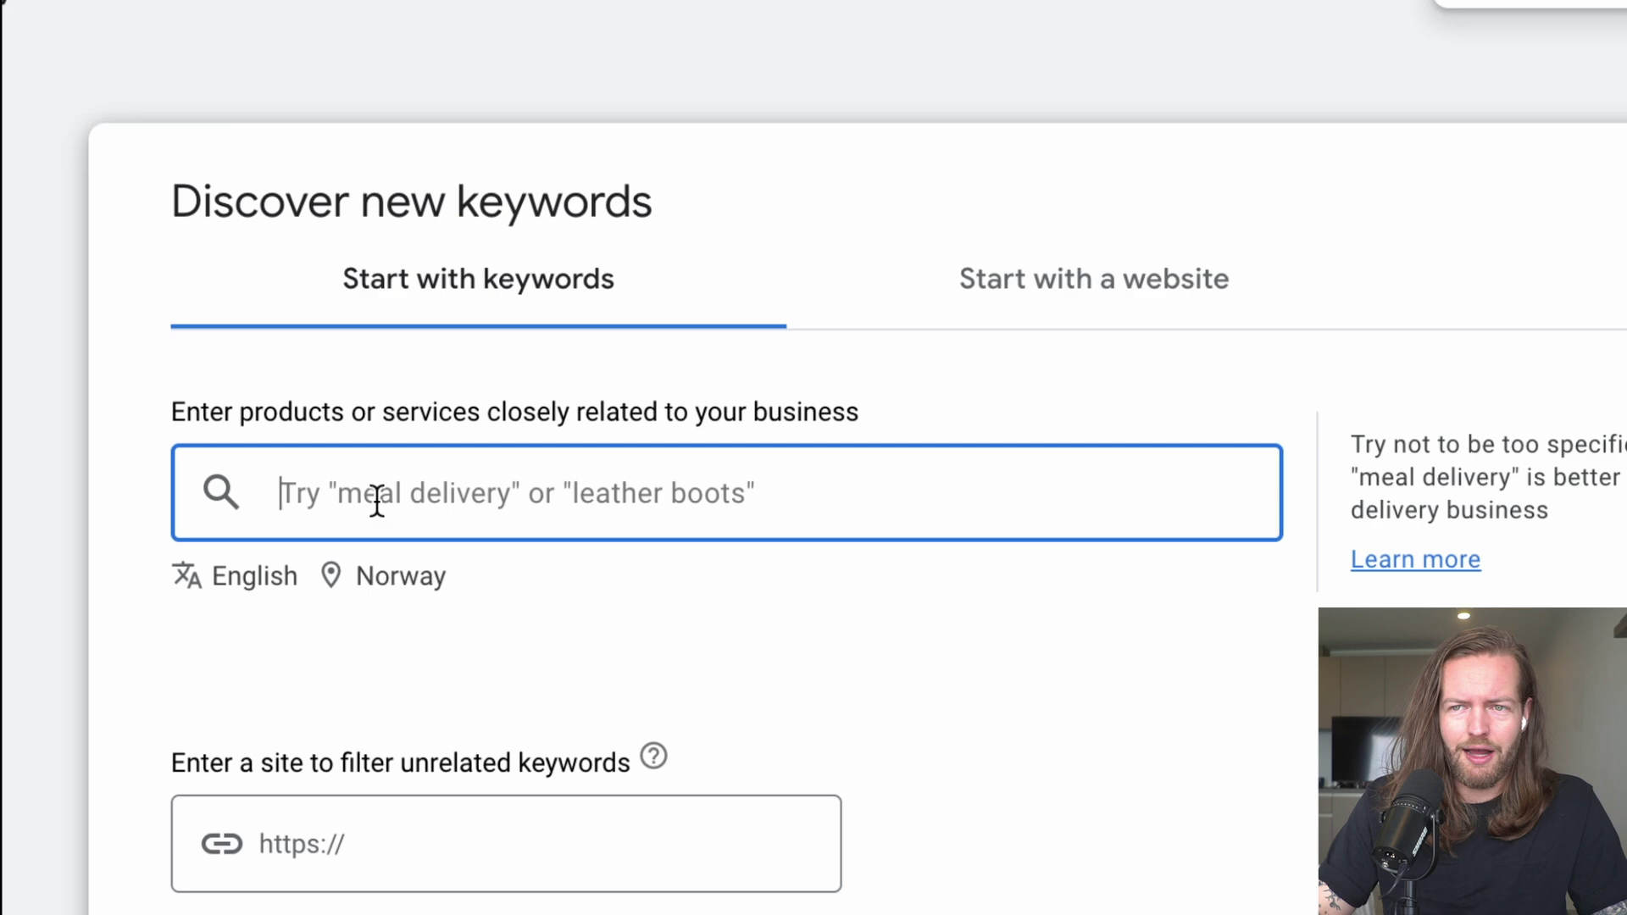
{"action": "type", "text": "gr"}
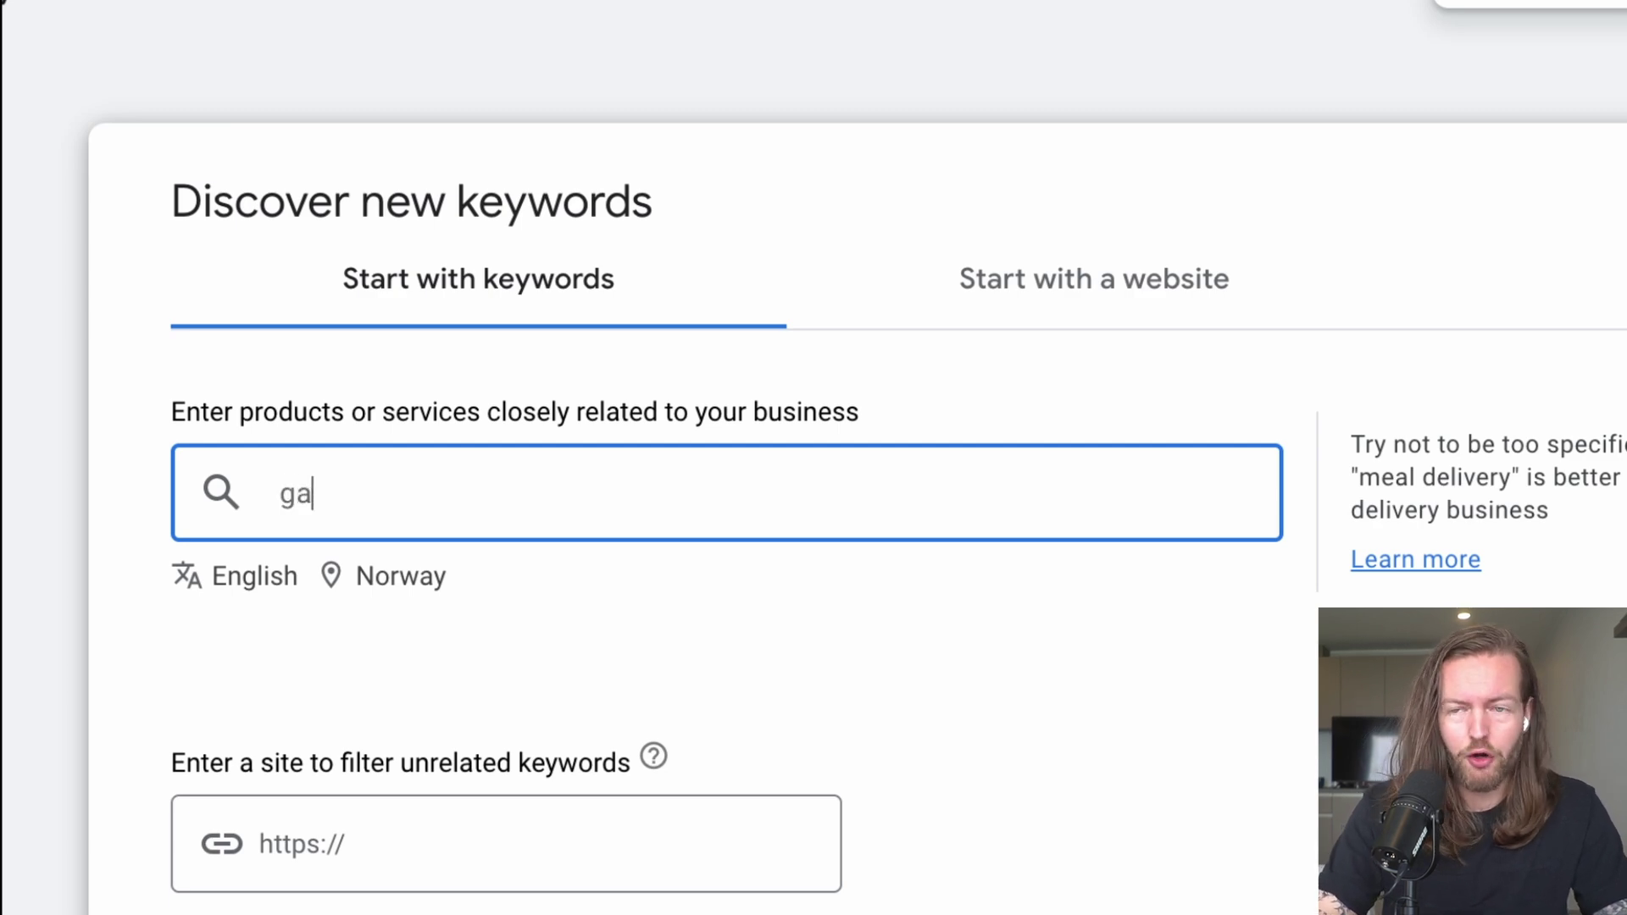
{"action": "type", "text": "rdening"}
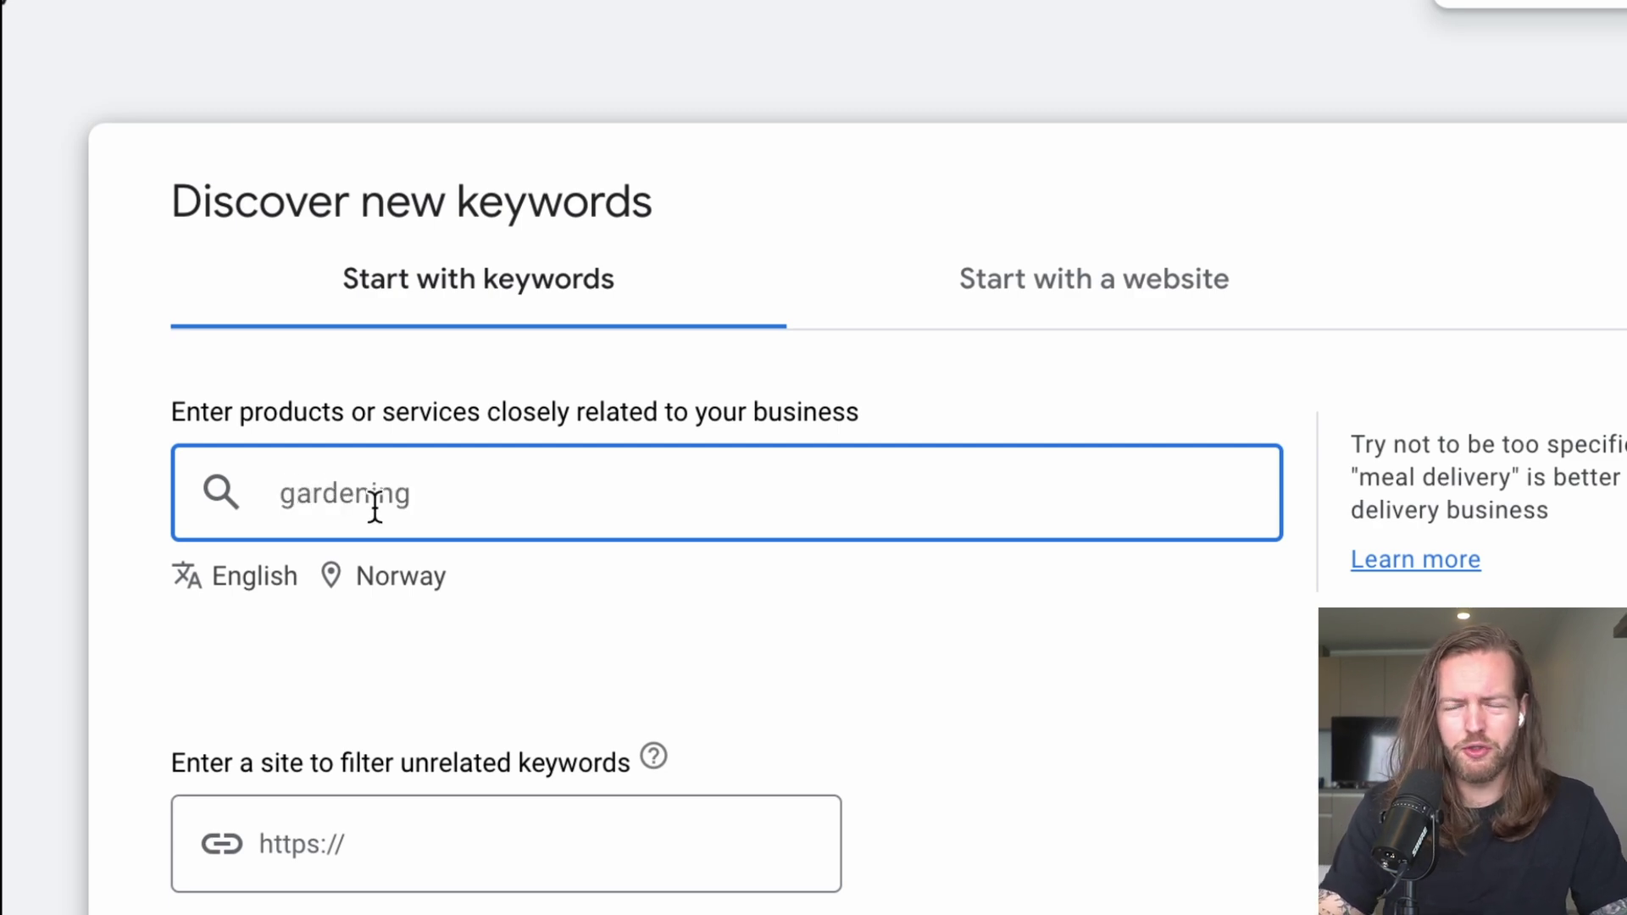
Switch the target location from Norway to United States and get keyword ideas.
{"action": "left_click", "coordinate": [410, 583]}
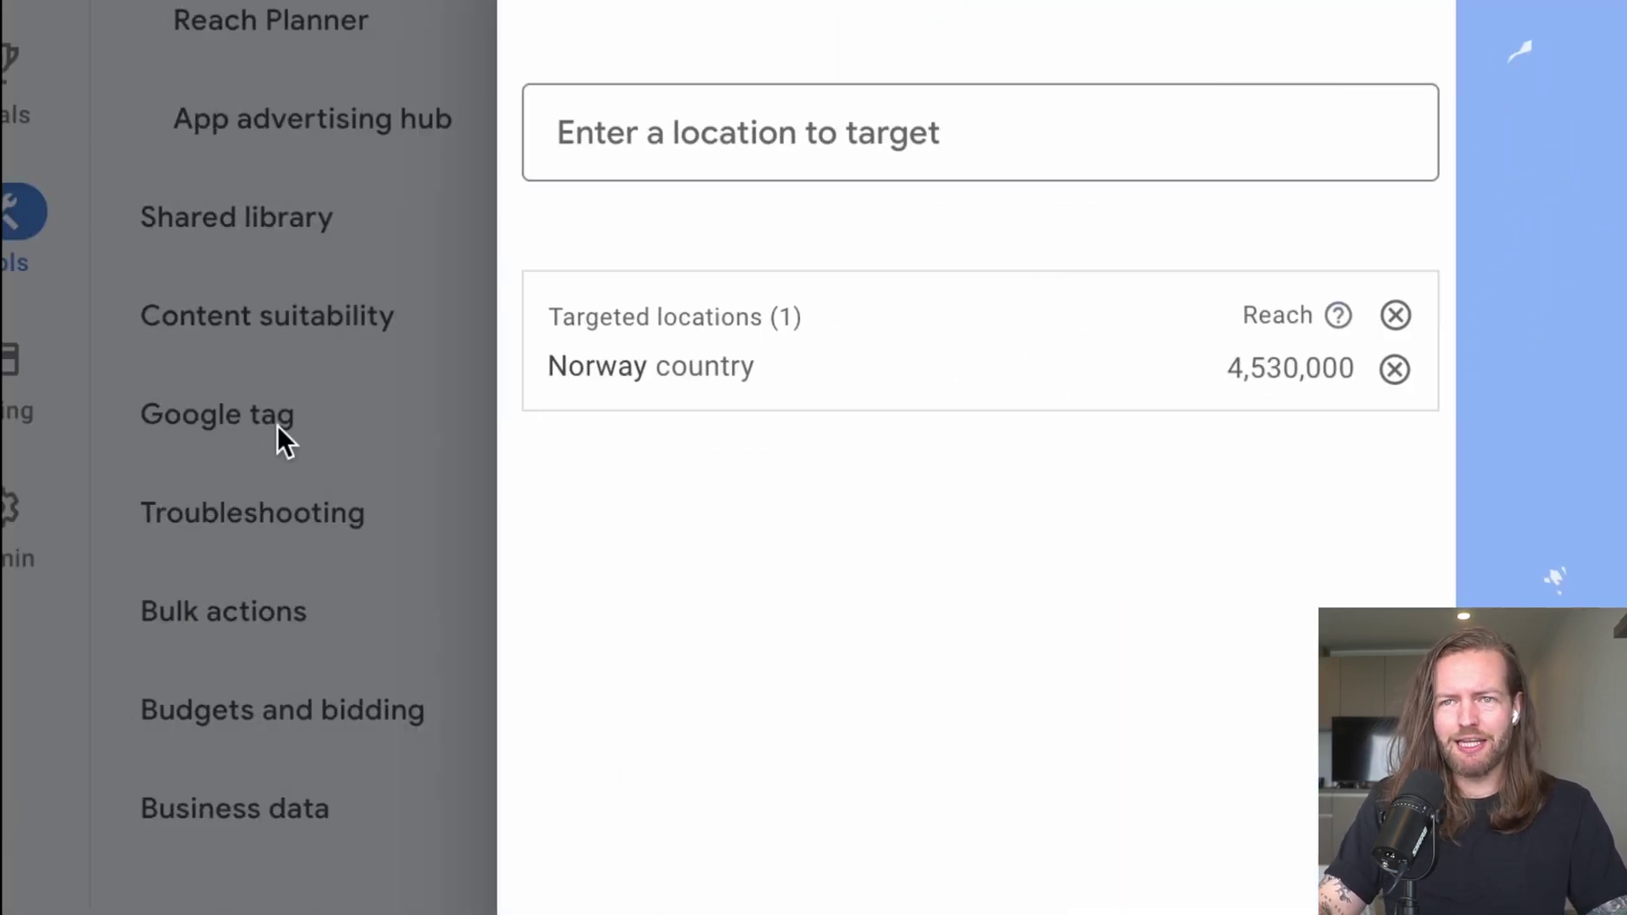
{"action": "left_click", "coordinate": [1395, 315]}
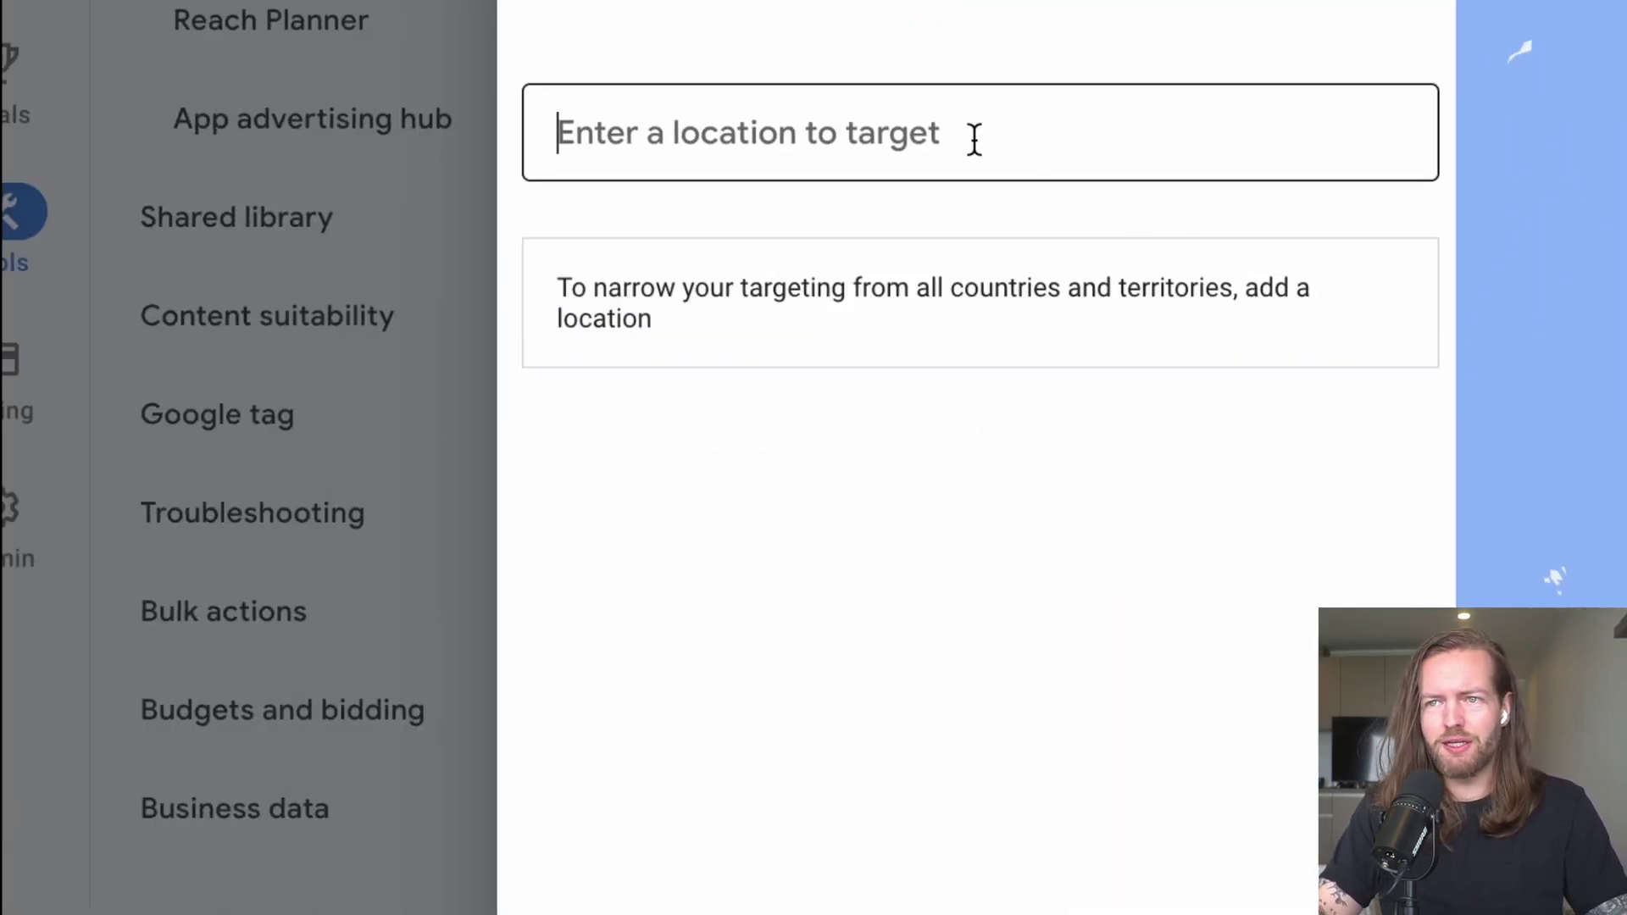
{"action": "type", "text": "uni"}
{"action": "key", "text": "Return"}
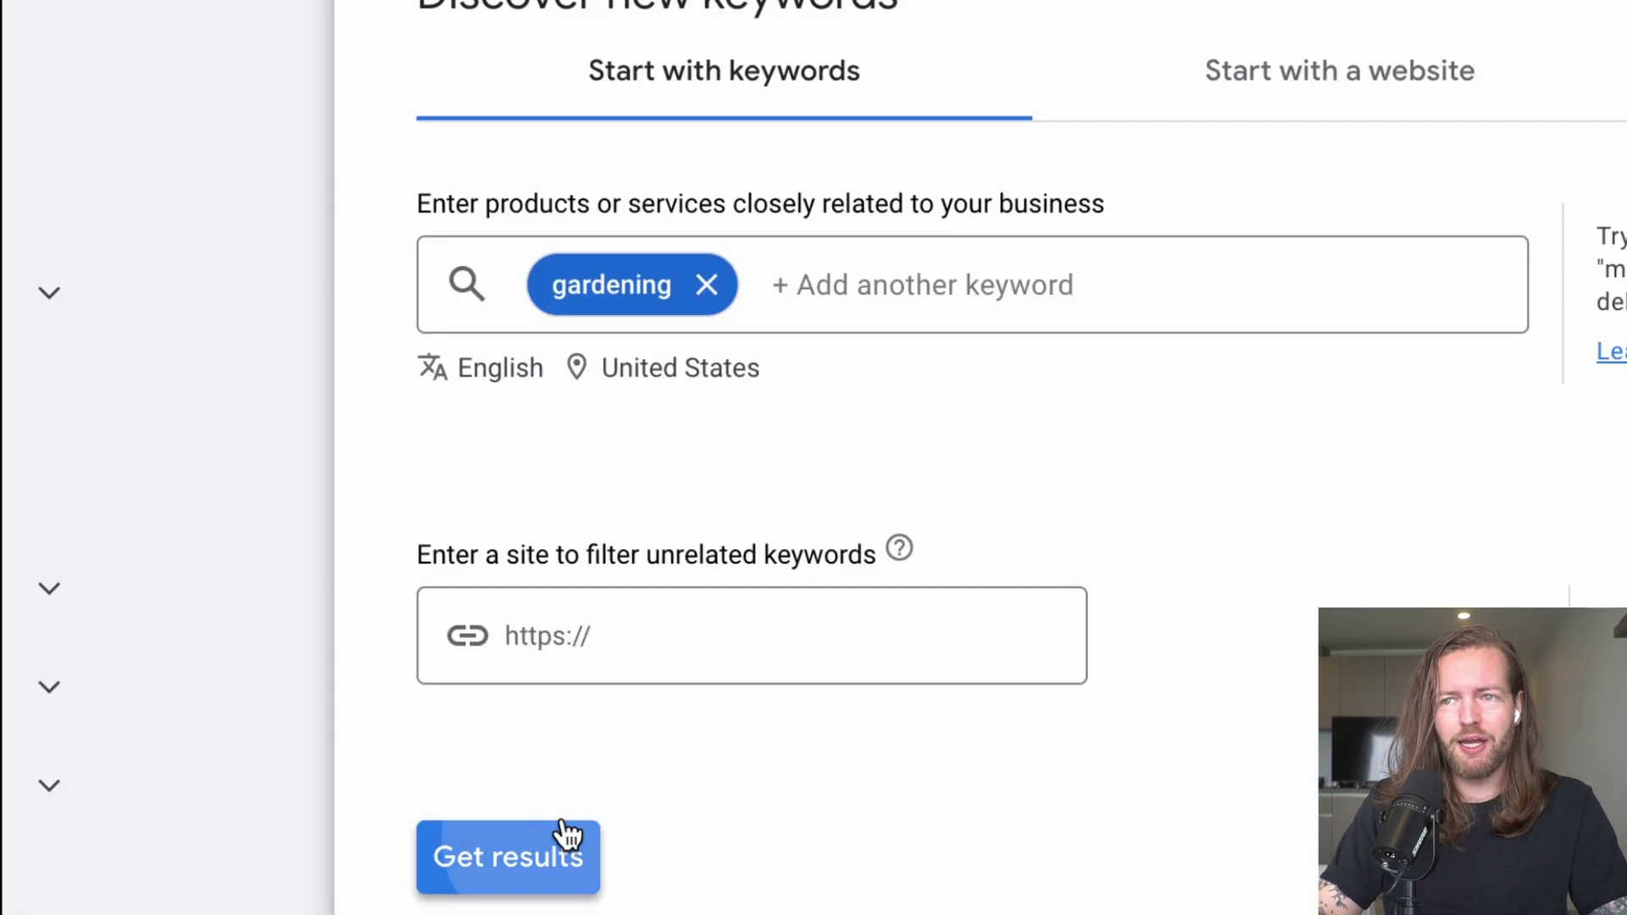
{"action": "left_click", "coordinate": [563, 836]}
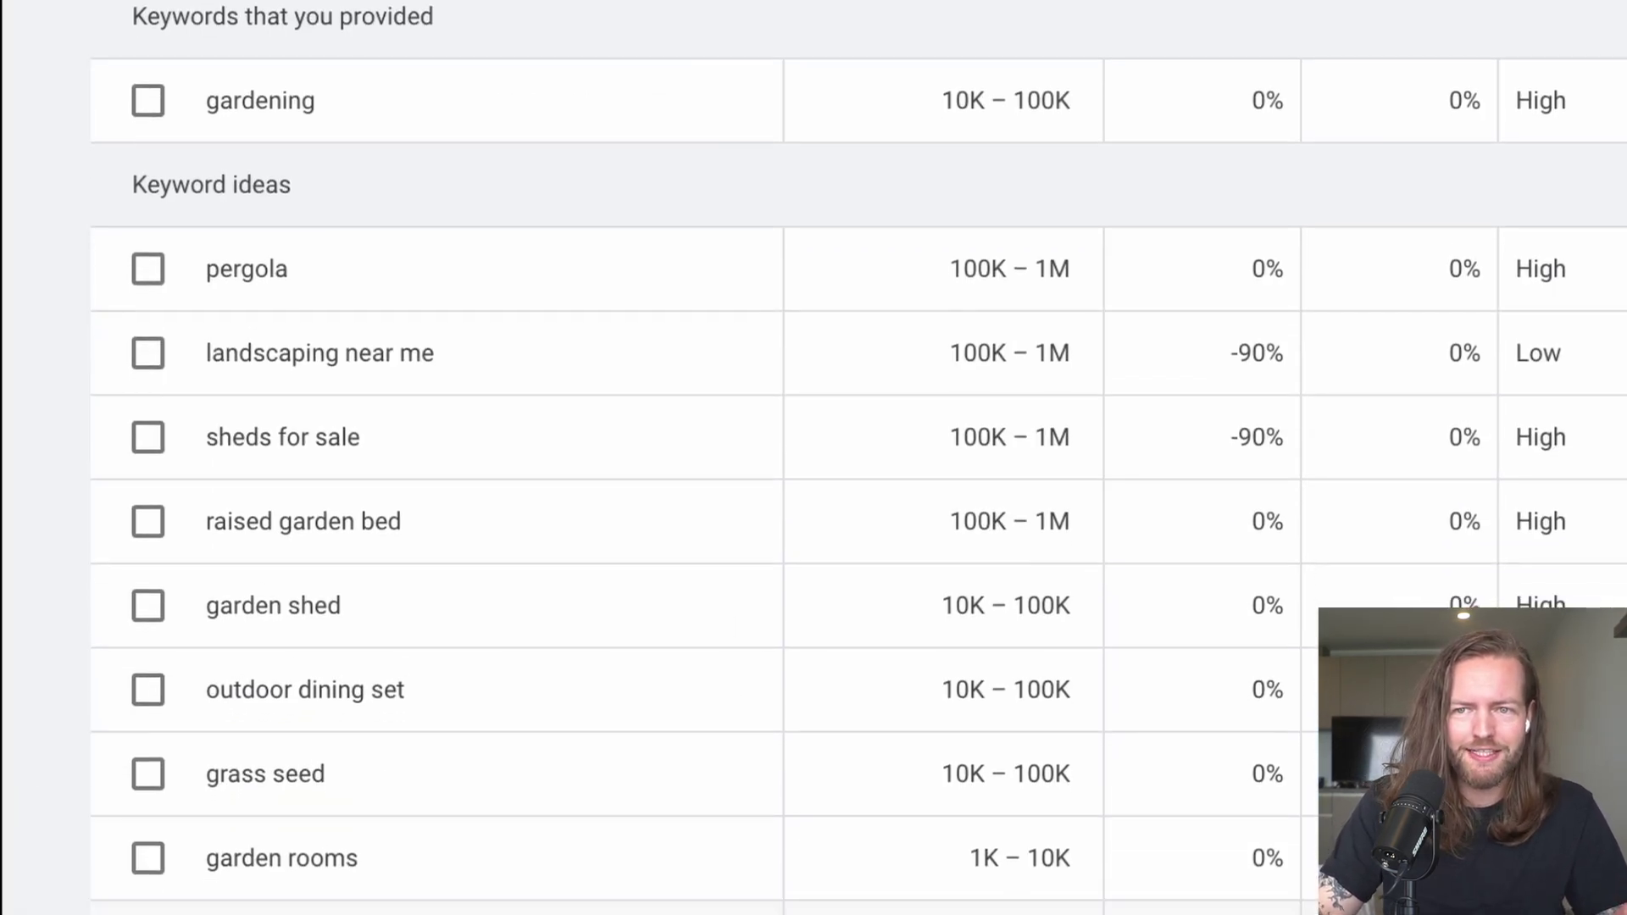
{"action": "scroll", "coordinate": [593, 457], "scroll_direction": "down", "scroll_amount": 2}
{"action": "scroll", "coordinate": [203, 560], "scroll_direction": "down", "scroll_amount": 2}
{"action": "left_click_drag", "start_coordinate": [206, 558], "coordinate": [420, 562]}
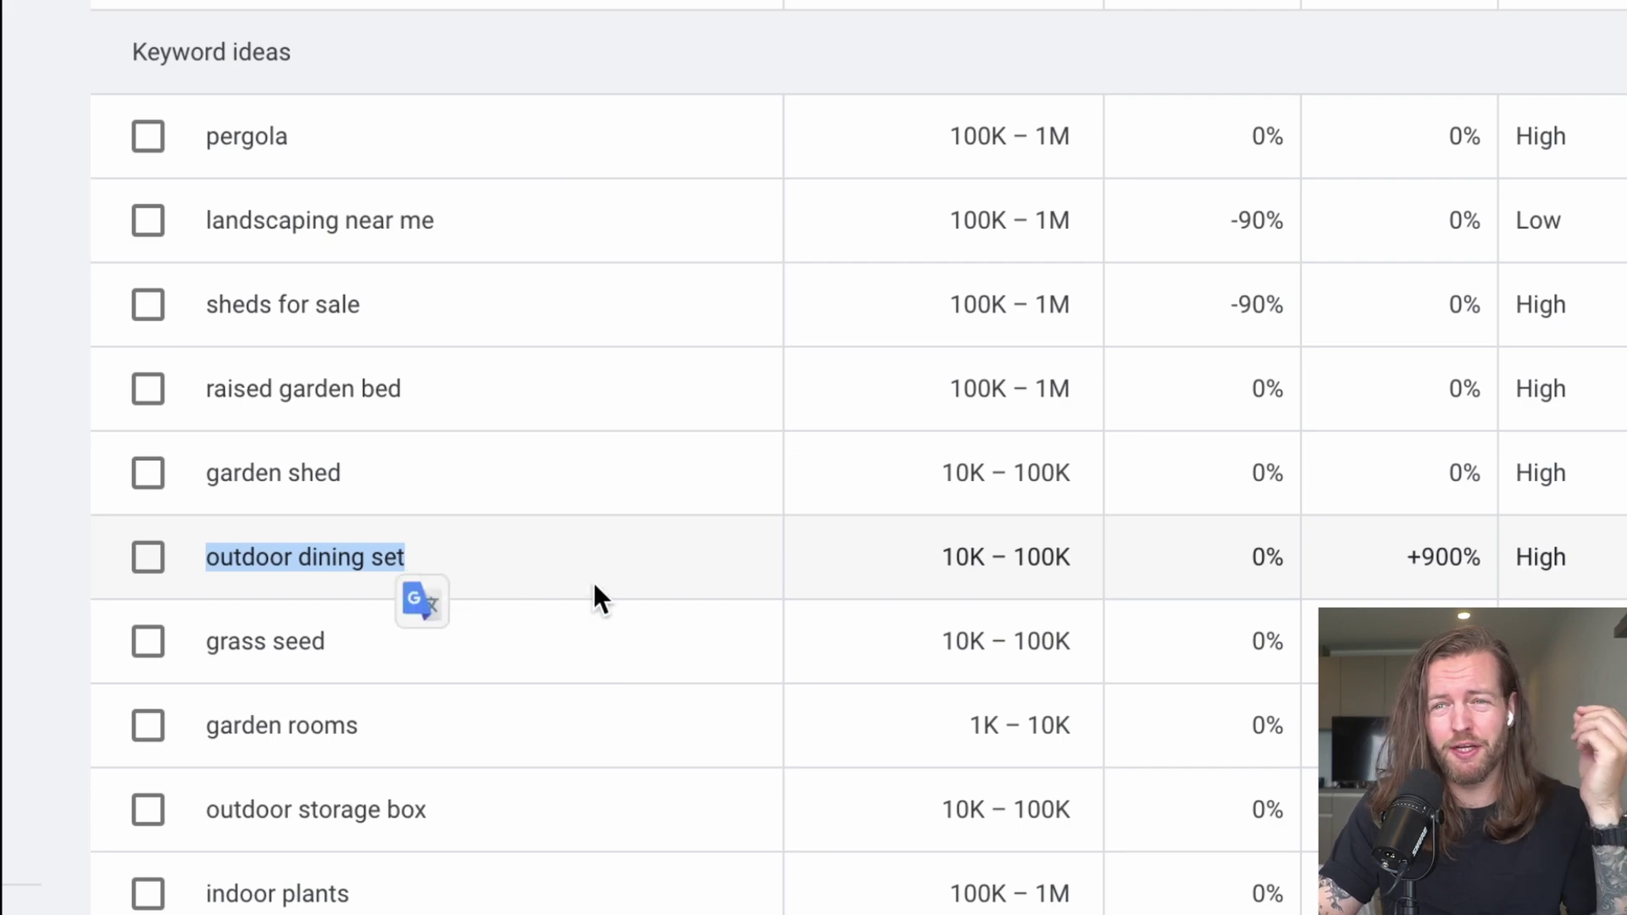
{"action": "scroll", "coordinate": [593, 582], "scroll_direction": "down", "scroll_amount": 1}
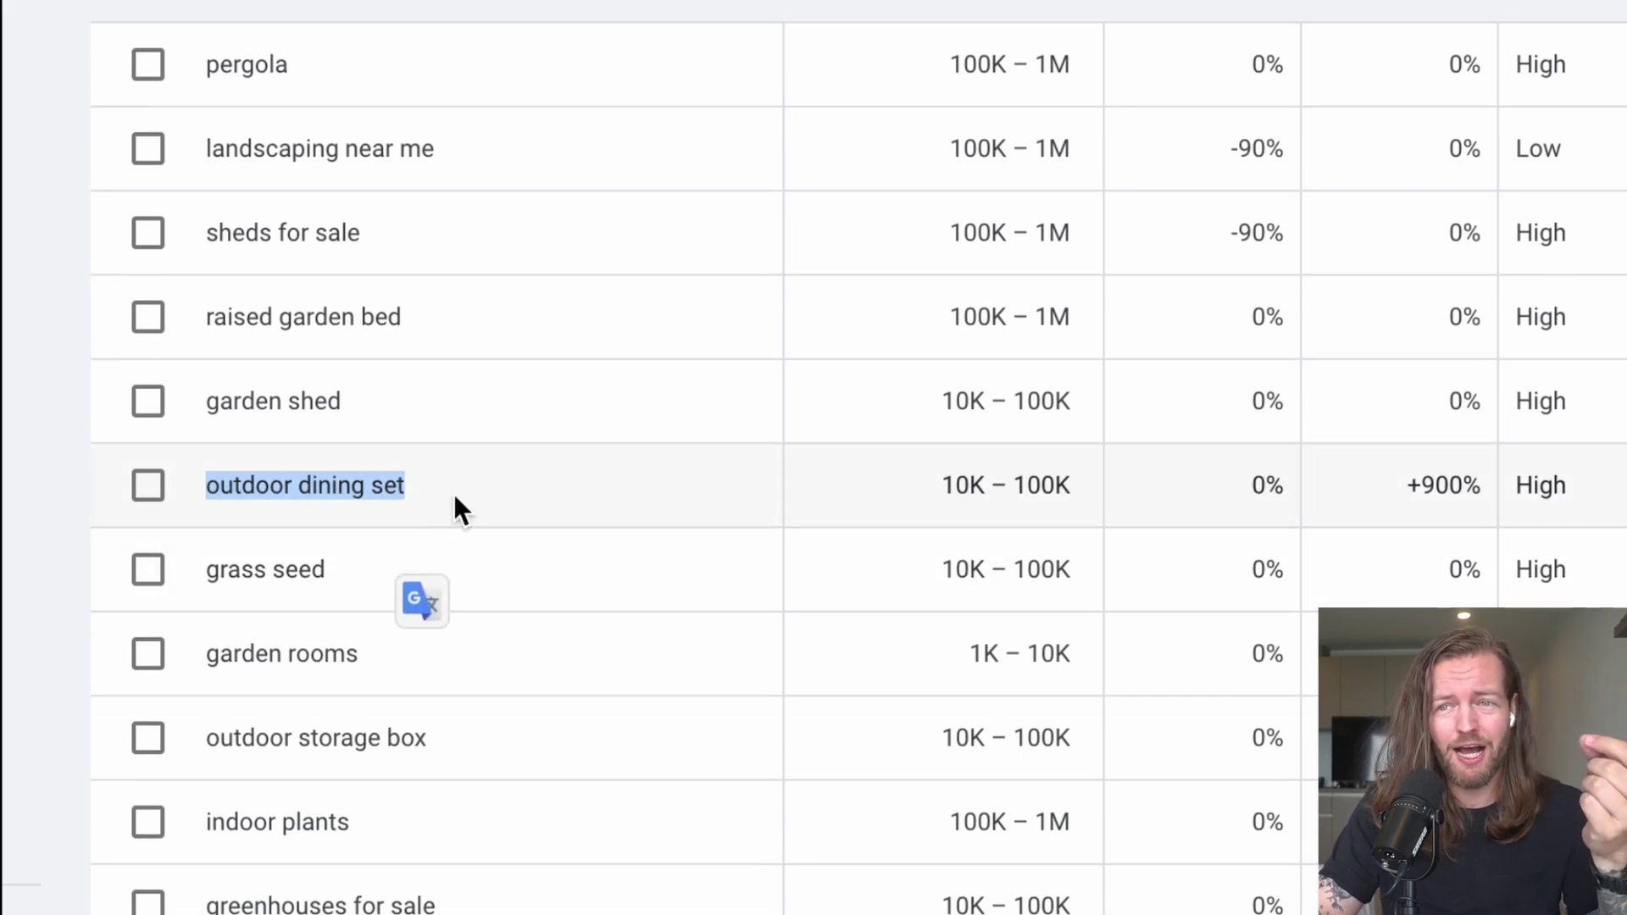
{"action": "left_click", "coordinate": [391, 490]}
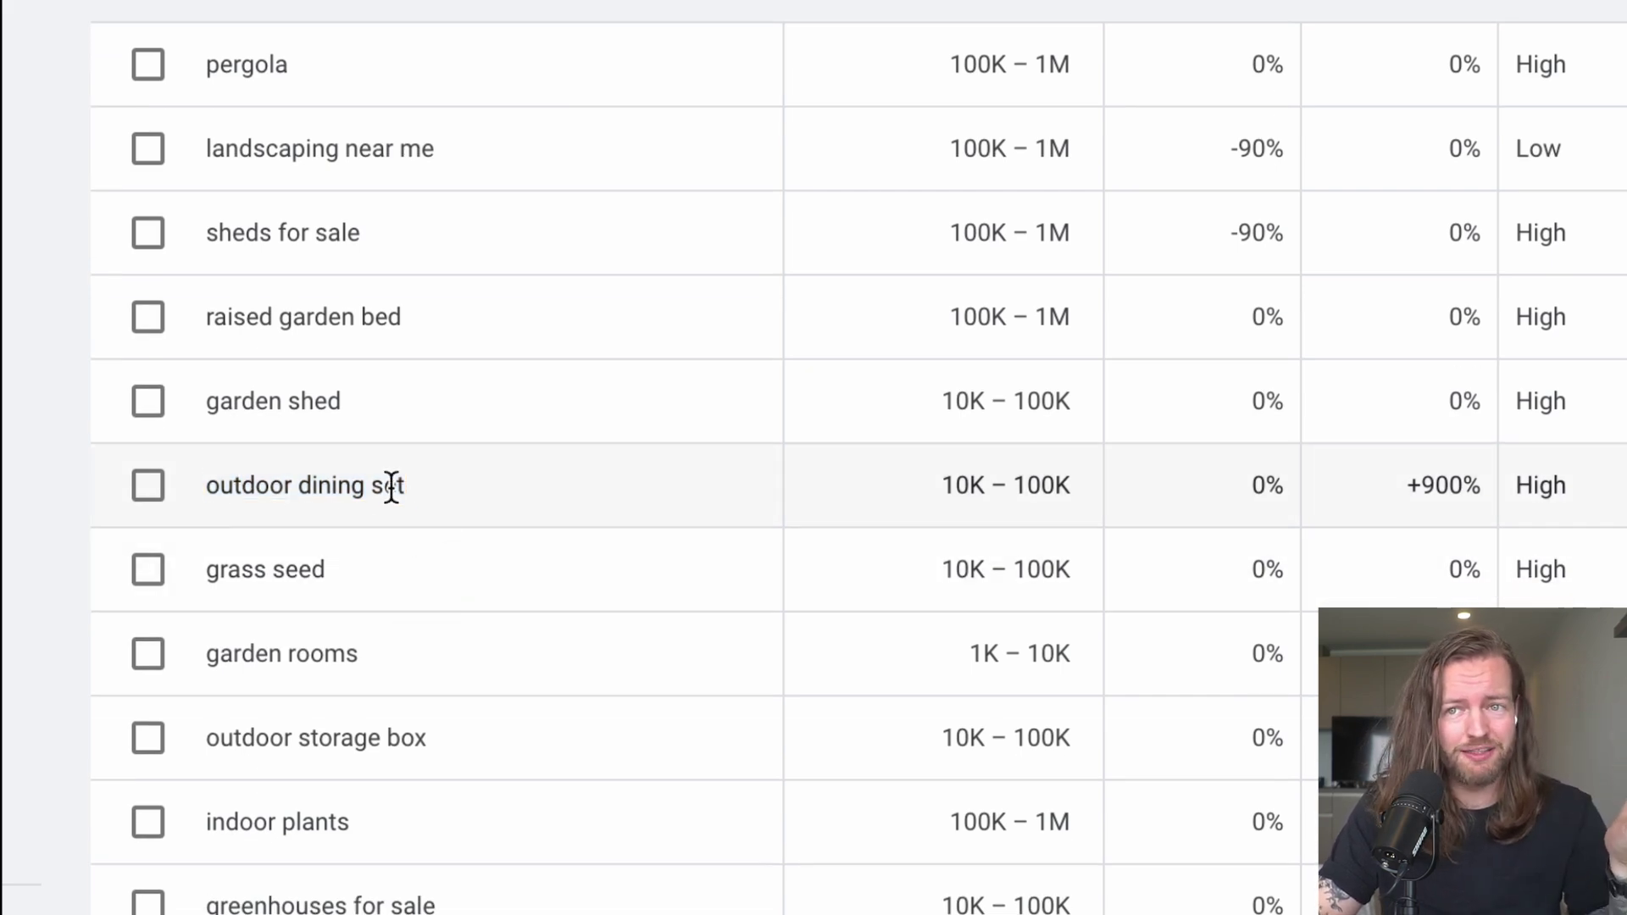
{"action": "left_click_drag", "start_coordinate": [405, 489], "coordinate": [298, 490]}
{"action": "left_click_drag", "start_coordinate": [240, 151], "coordinate": [437, 156]}
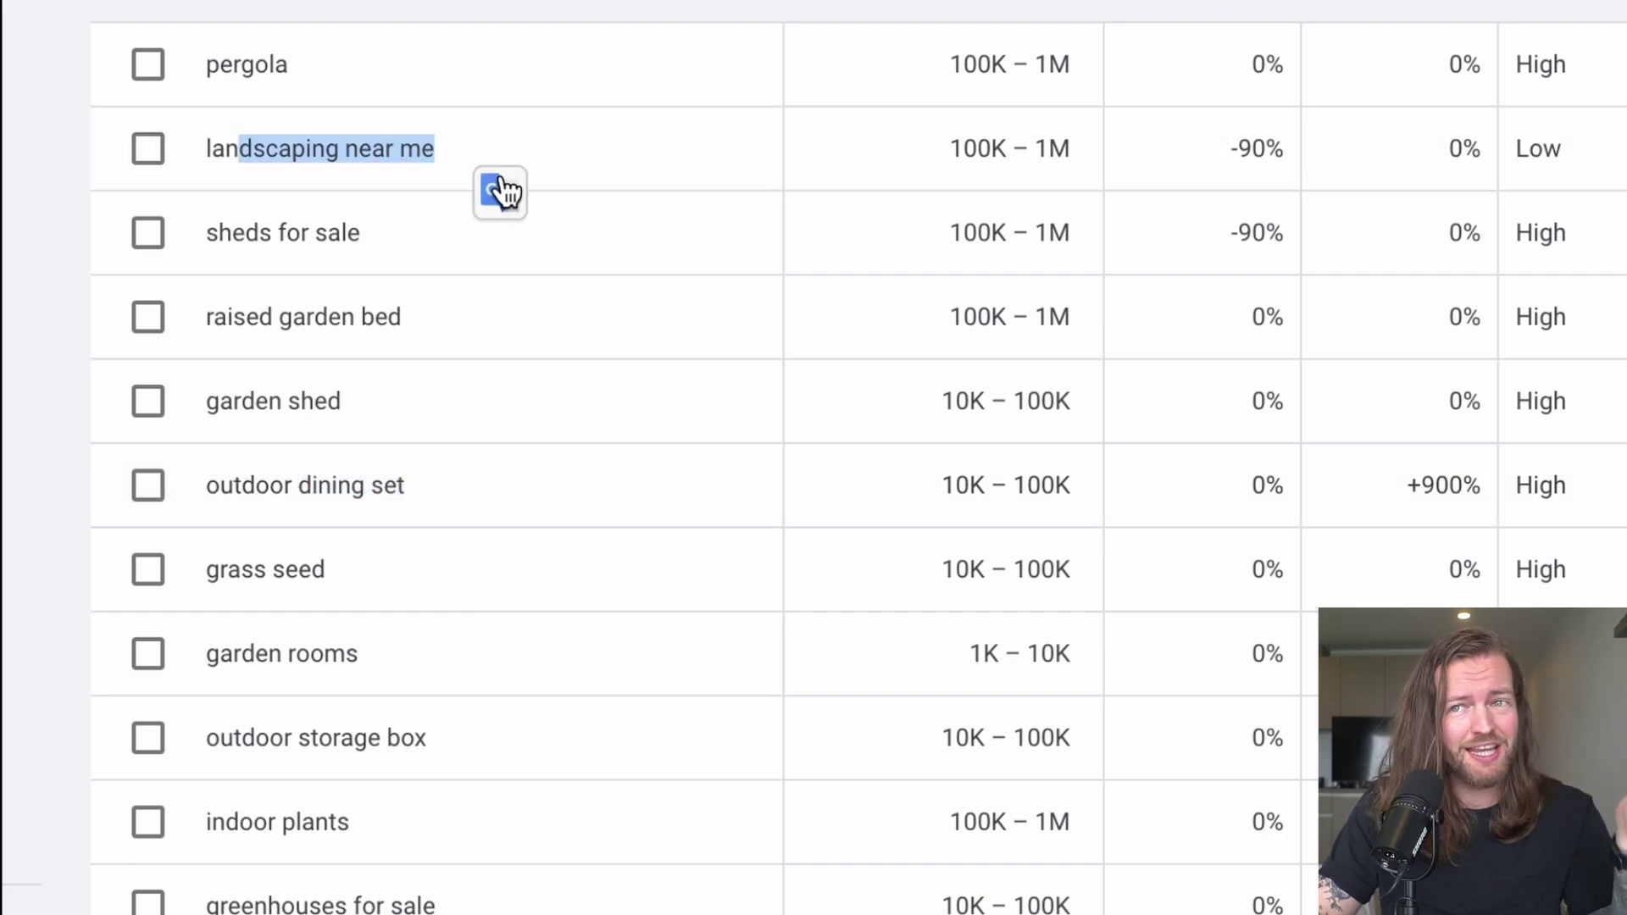
{"action": "left_click", "coordinate": [694, 241]}
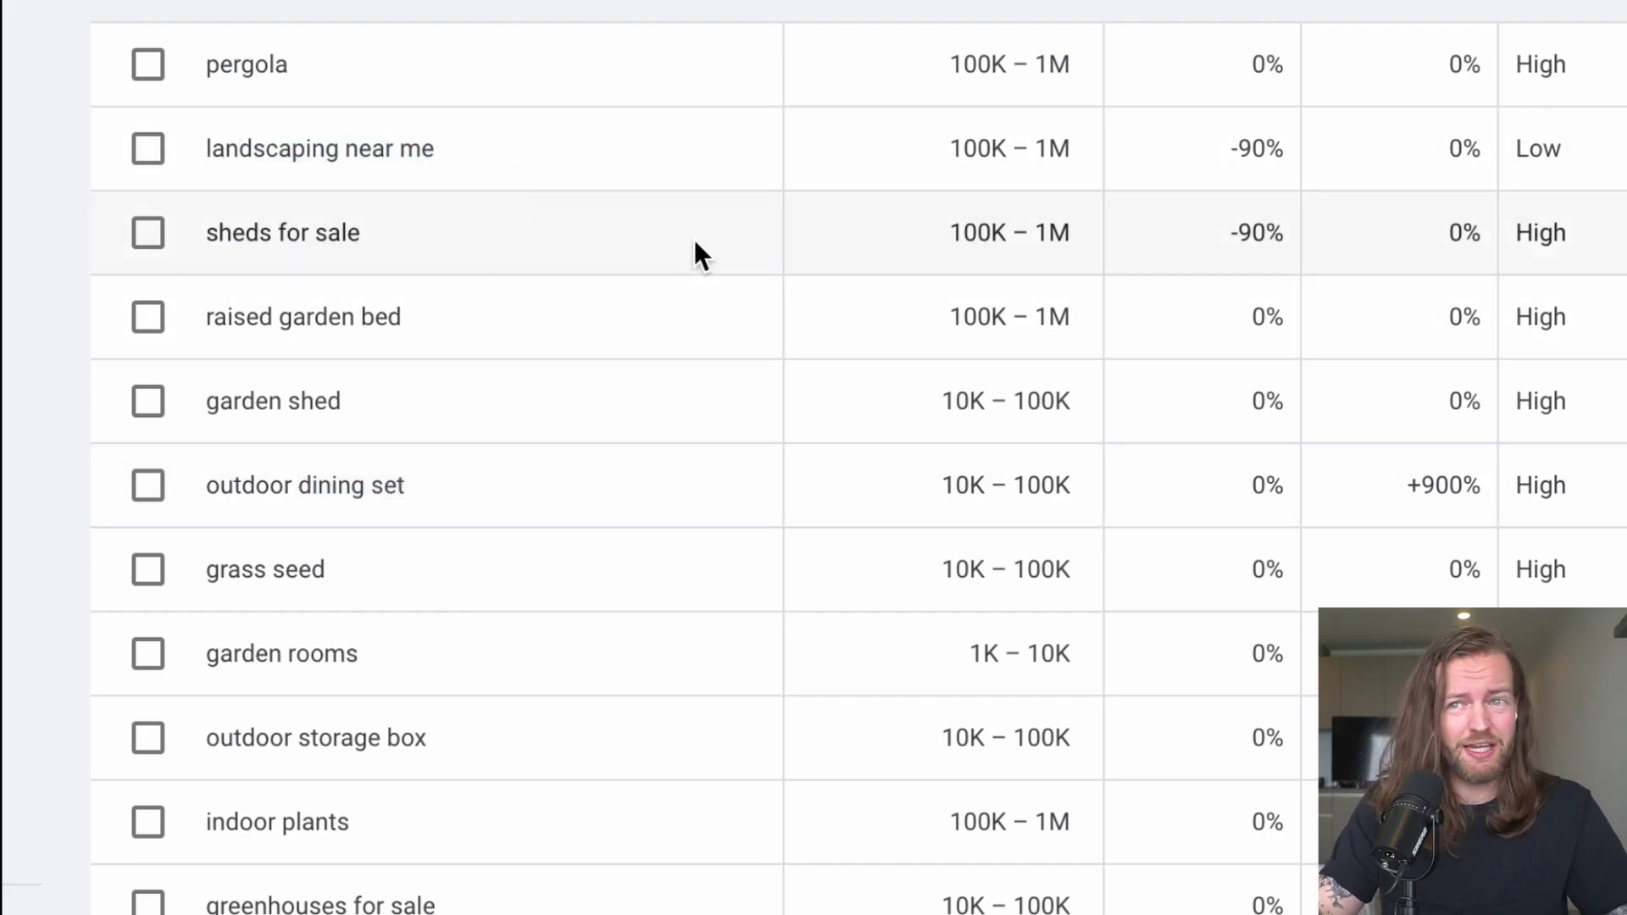
{"action": "triple_click", "coordinate": [377, 235]}
{"action": "left_click", "coordinate": [651, 339]}
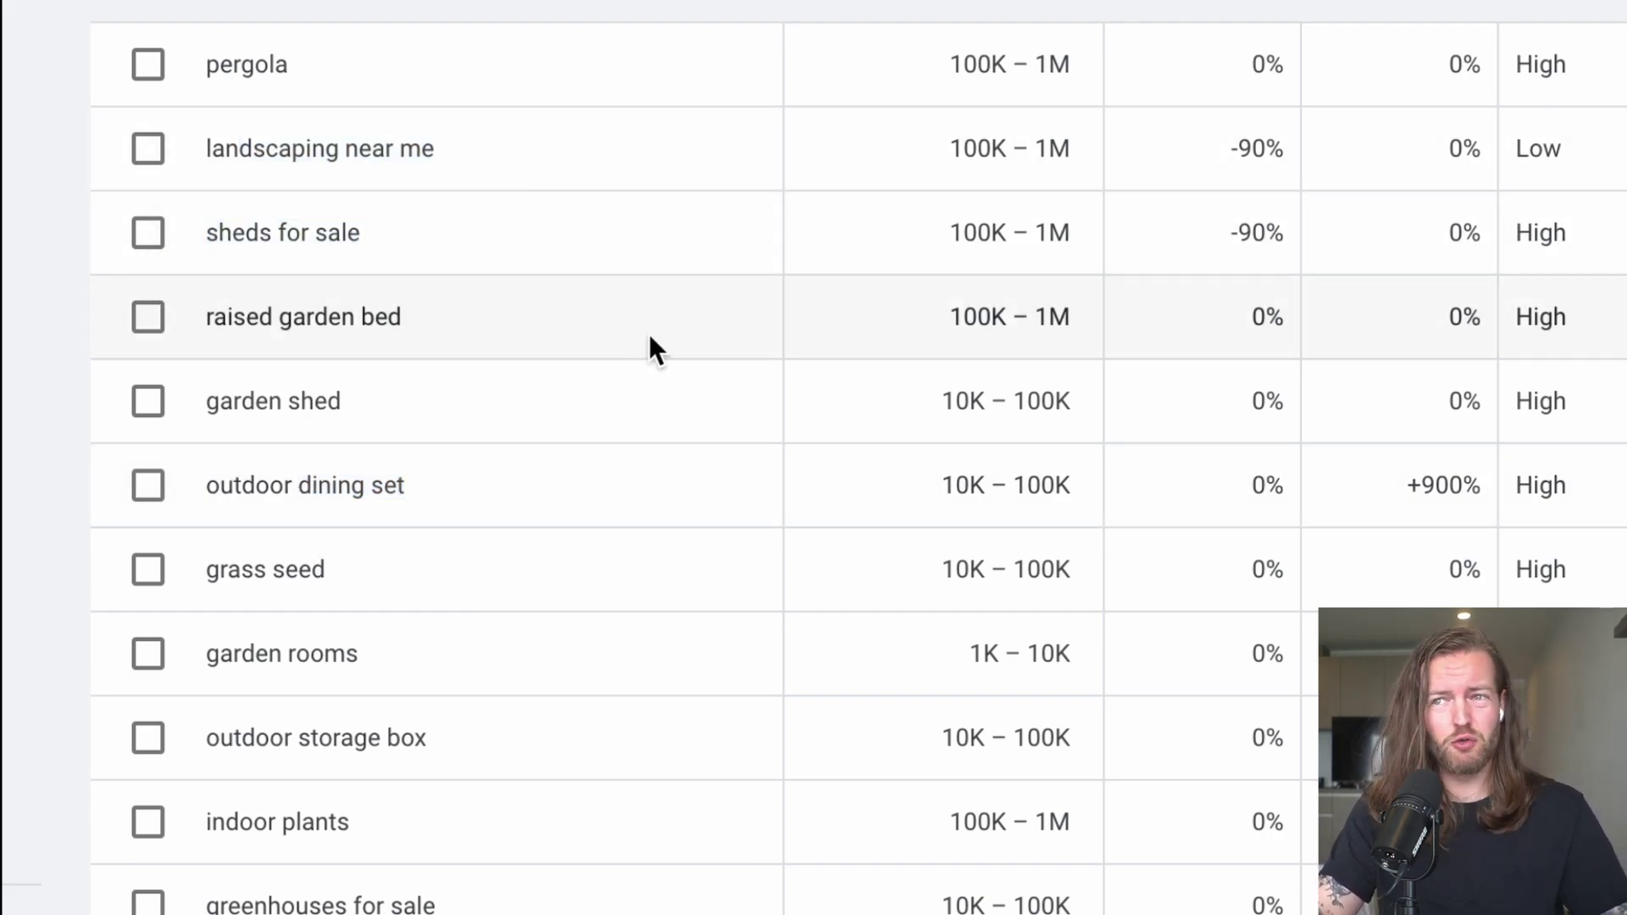
{"action": "scroll", "coordinate": [651, 338], "scroll_direction": "down", "scroll_amount": 2}
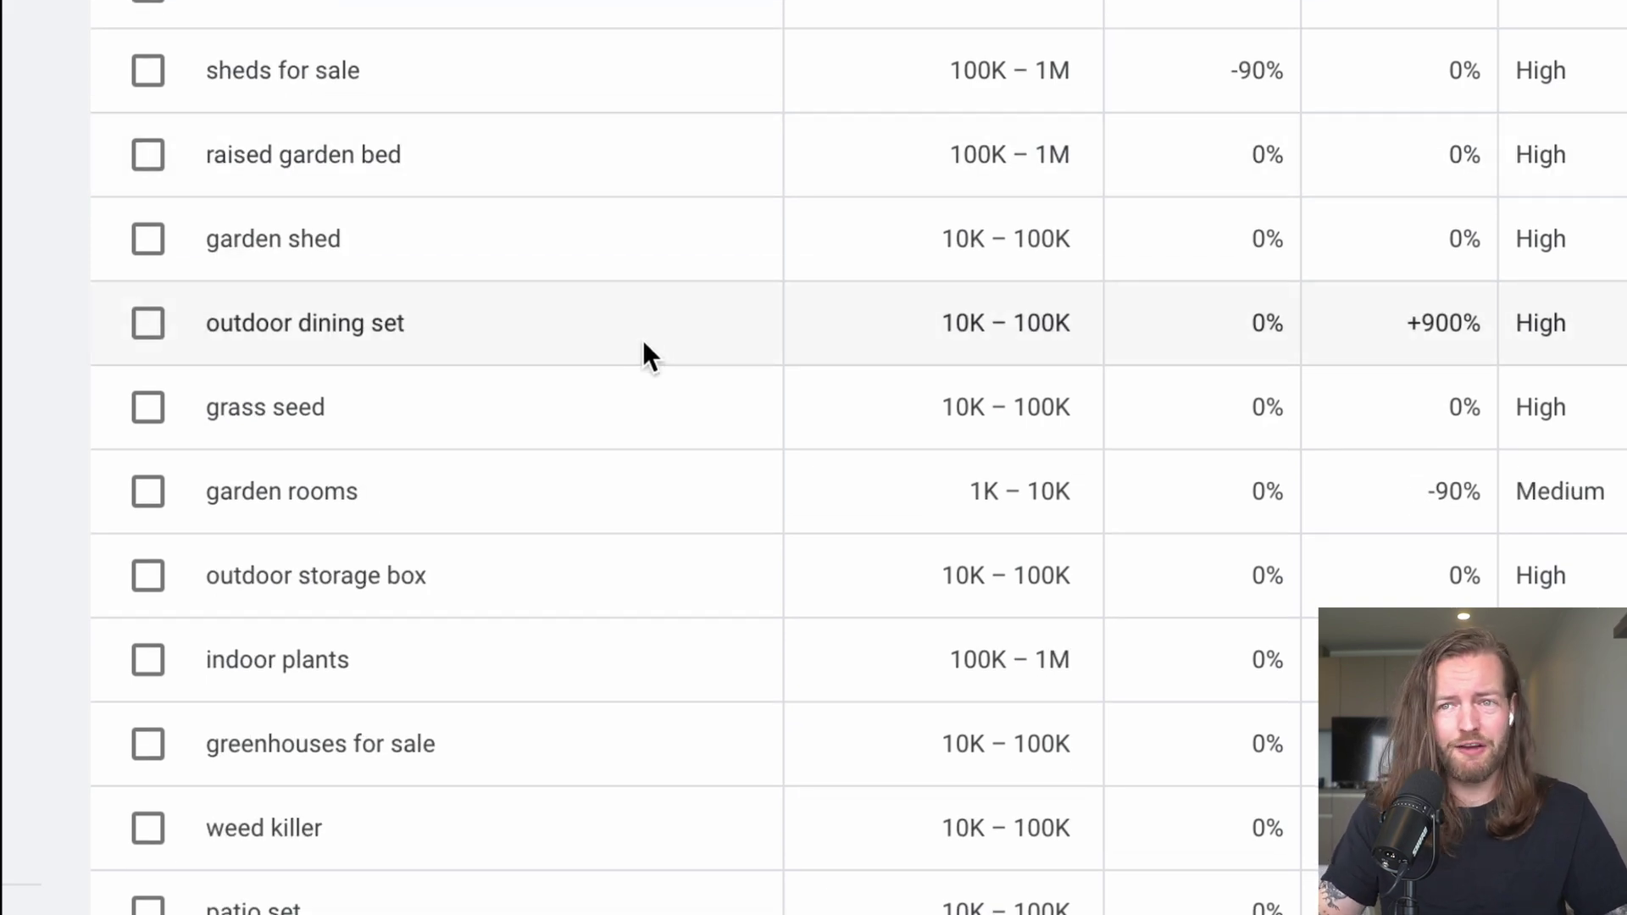
{"action": "left_click_drag", "start_coordinate": [213, 741], "coordinate": [489, 762]}
{"action": "left_click", "coordinate": [599, 744]}
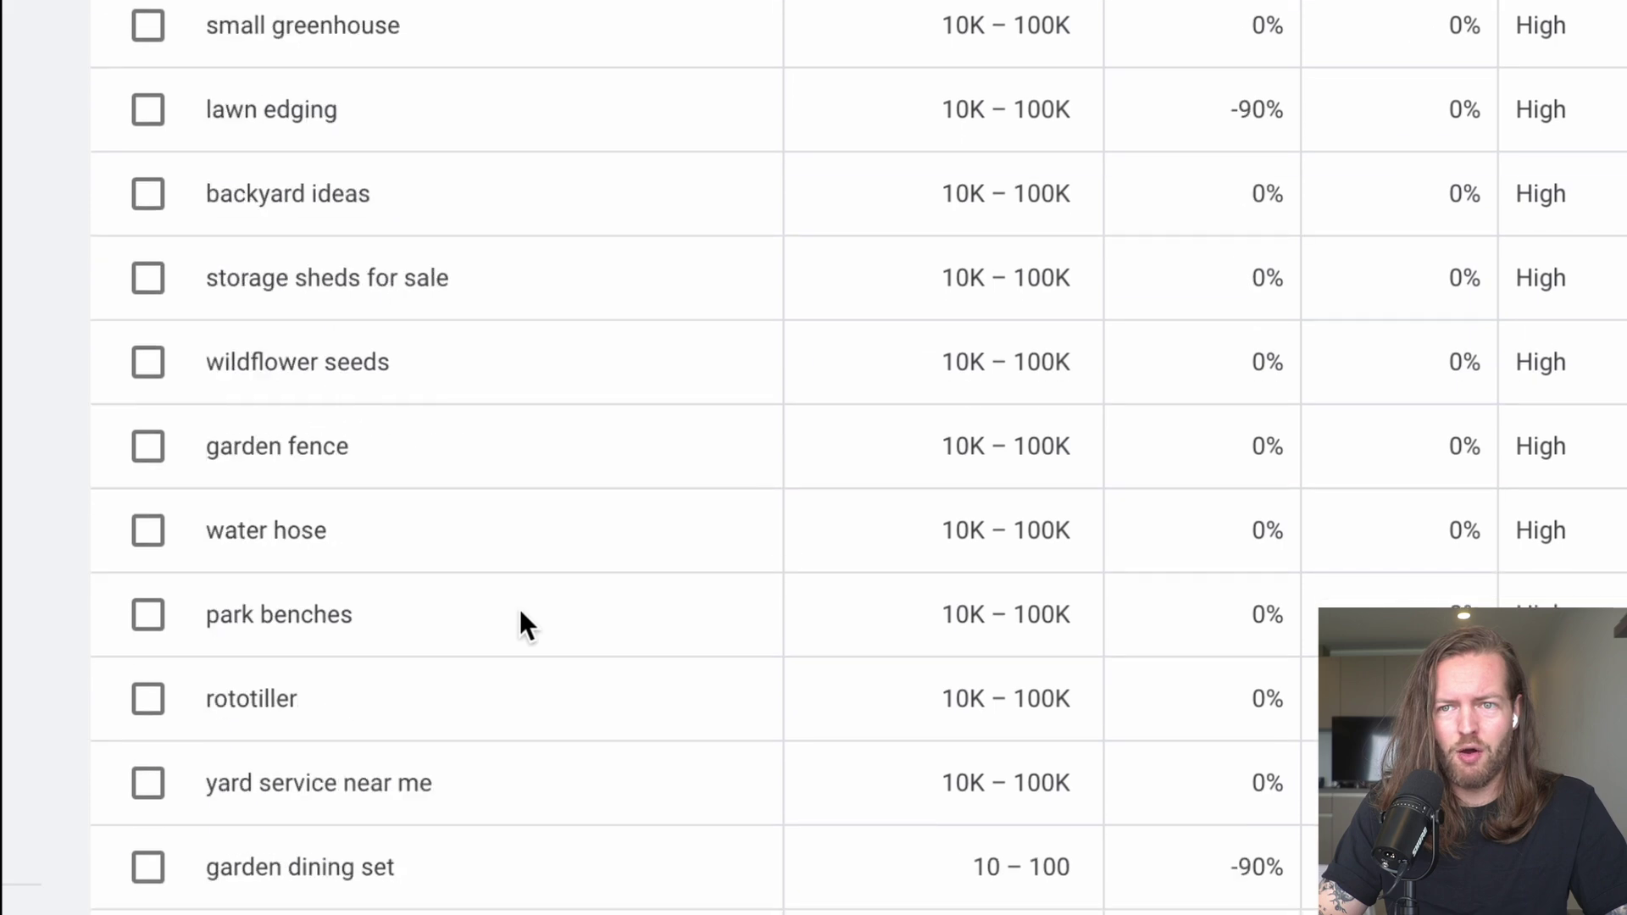
{"action": "scroll", "coordinate": [520, 608], "scroll_direction": "down", "scroll_amount": 15}
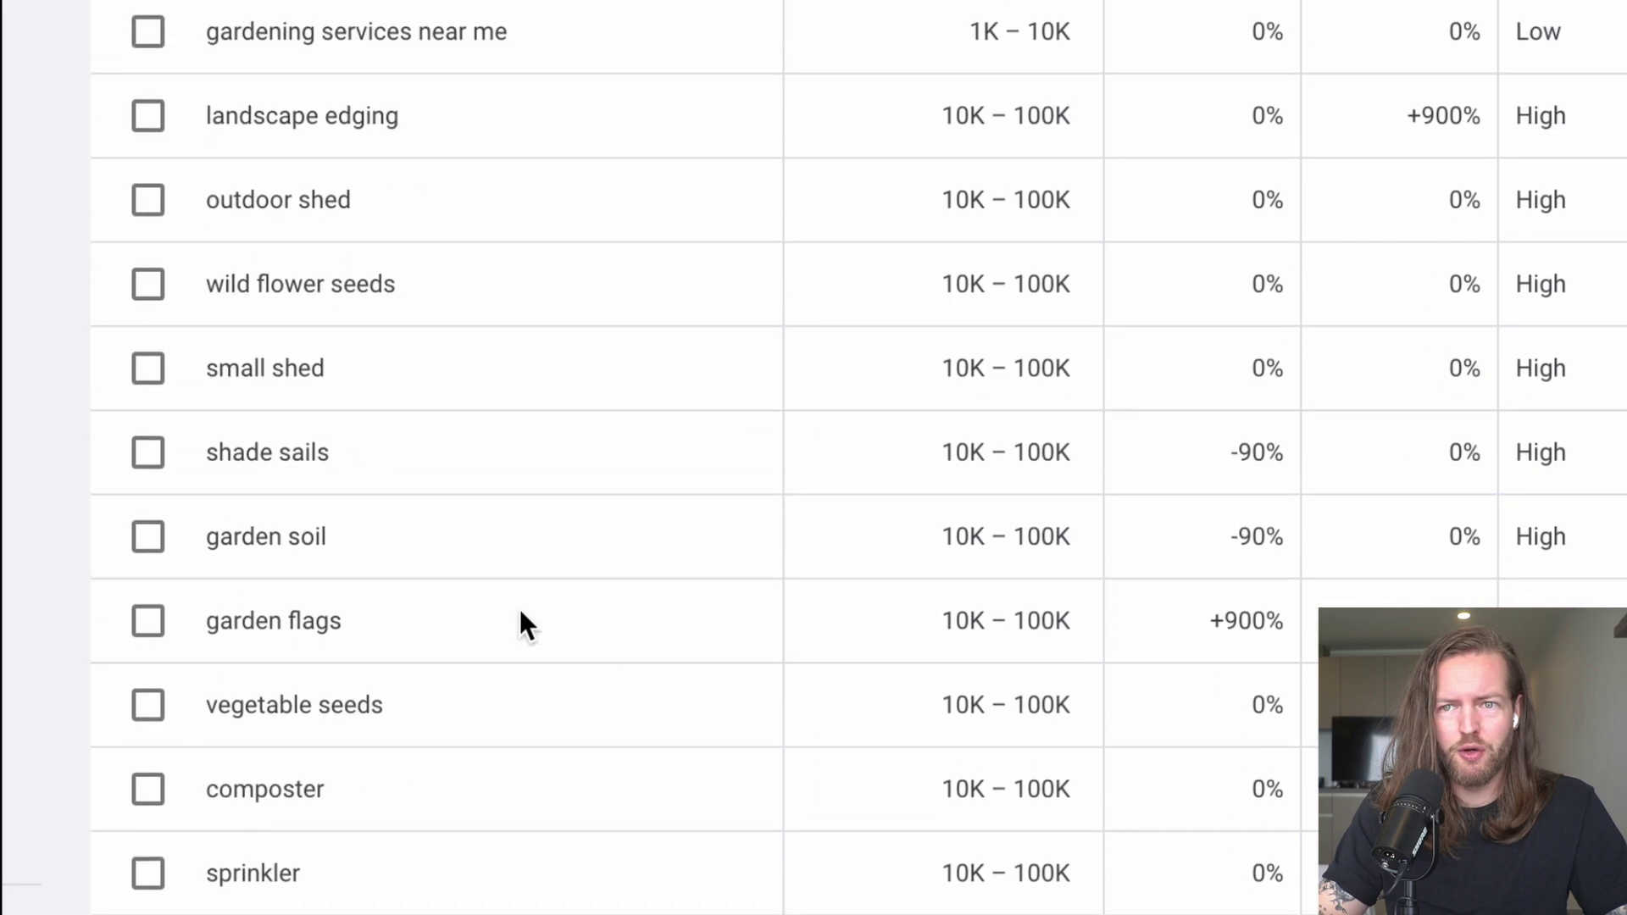
{"action": "scroll", "coordinate": [521, 607], "scroll_direction": "up", "scroll_amount": 20}
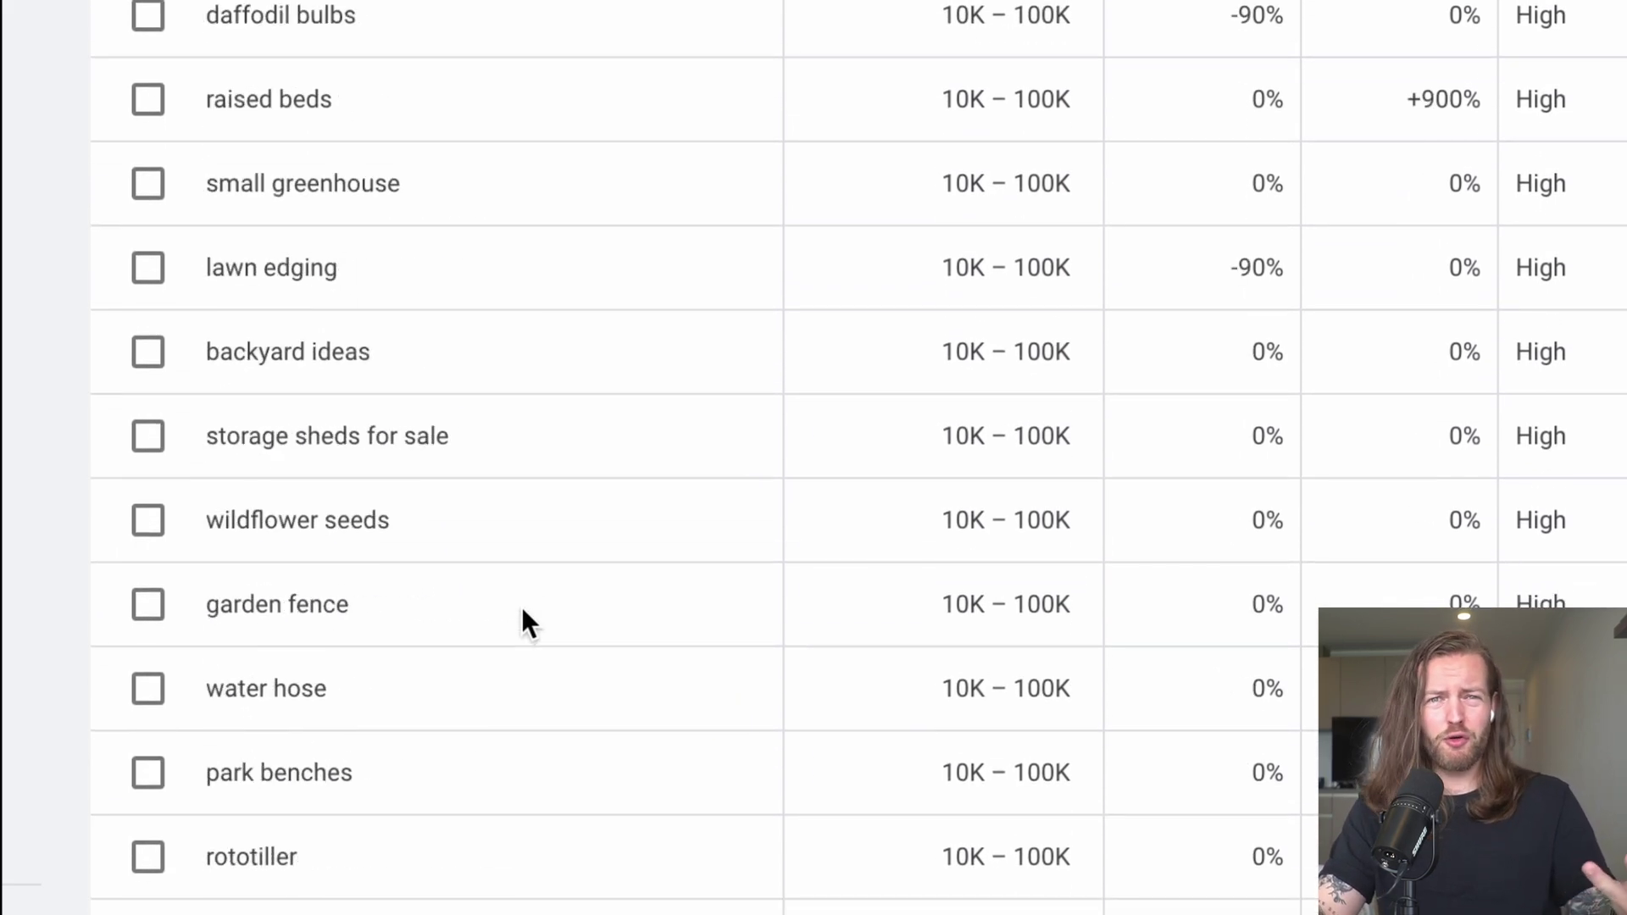
{"action": "scroll", "coordinate": [521, 607], "scroll_direction": "up", "scroll_amount": 10}
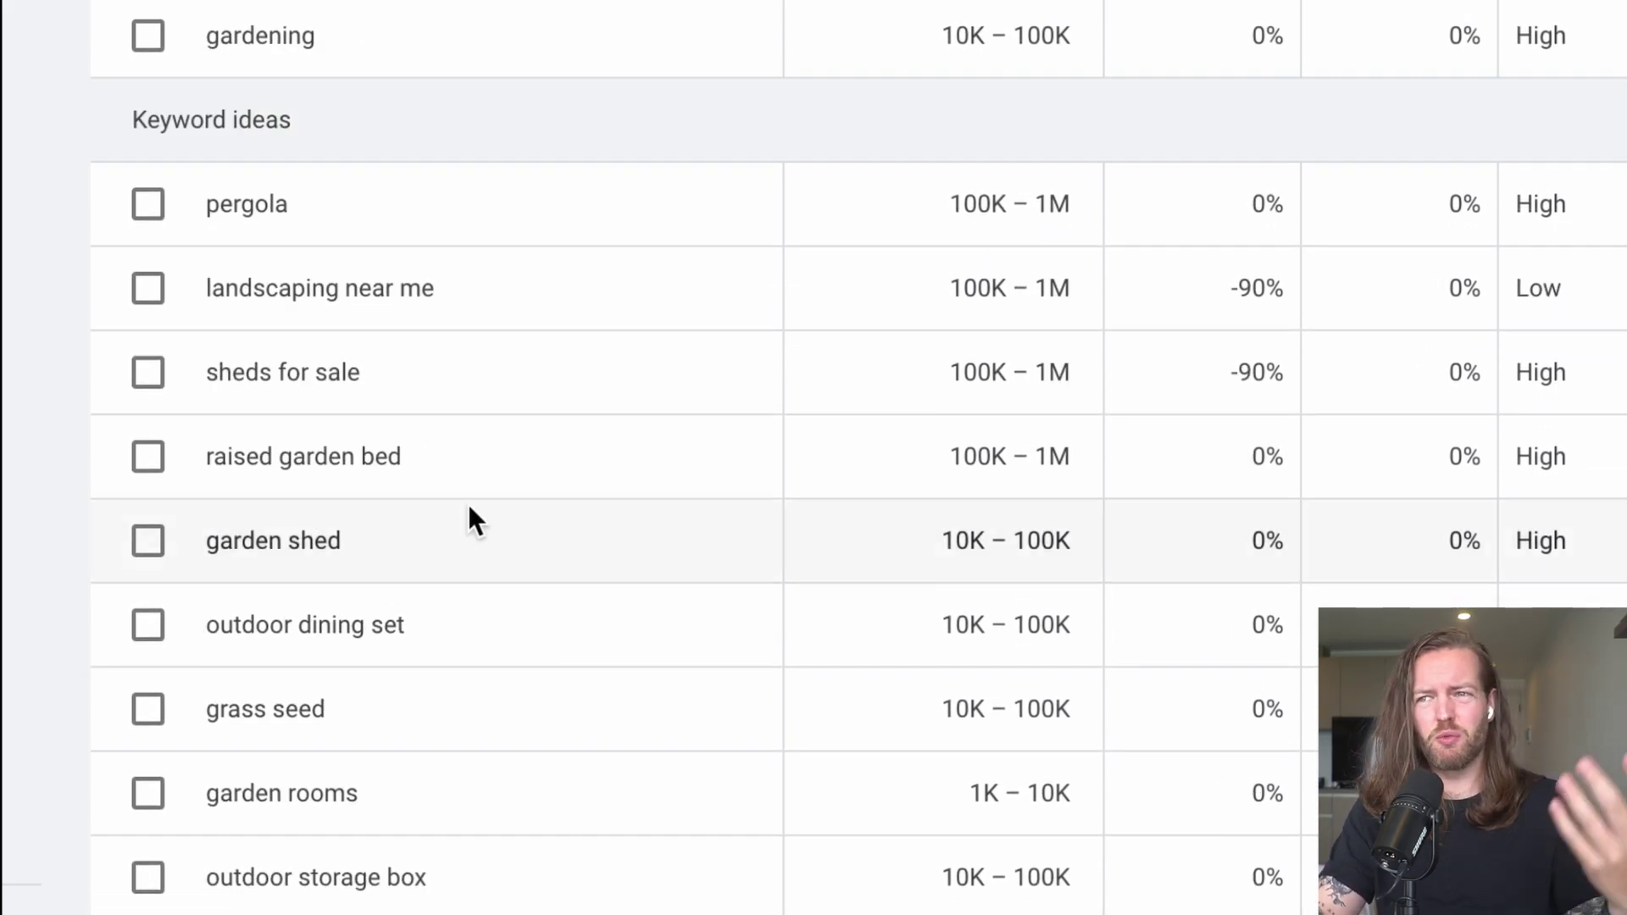
{"action": "scroll", "coordinate": [462, 489], "scroll_direction": "up", "scroll_amount": 10}
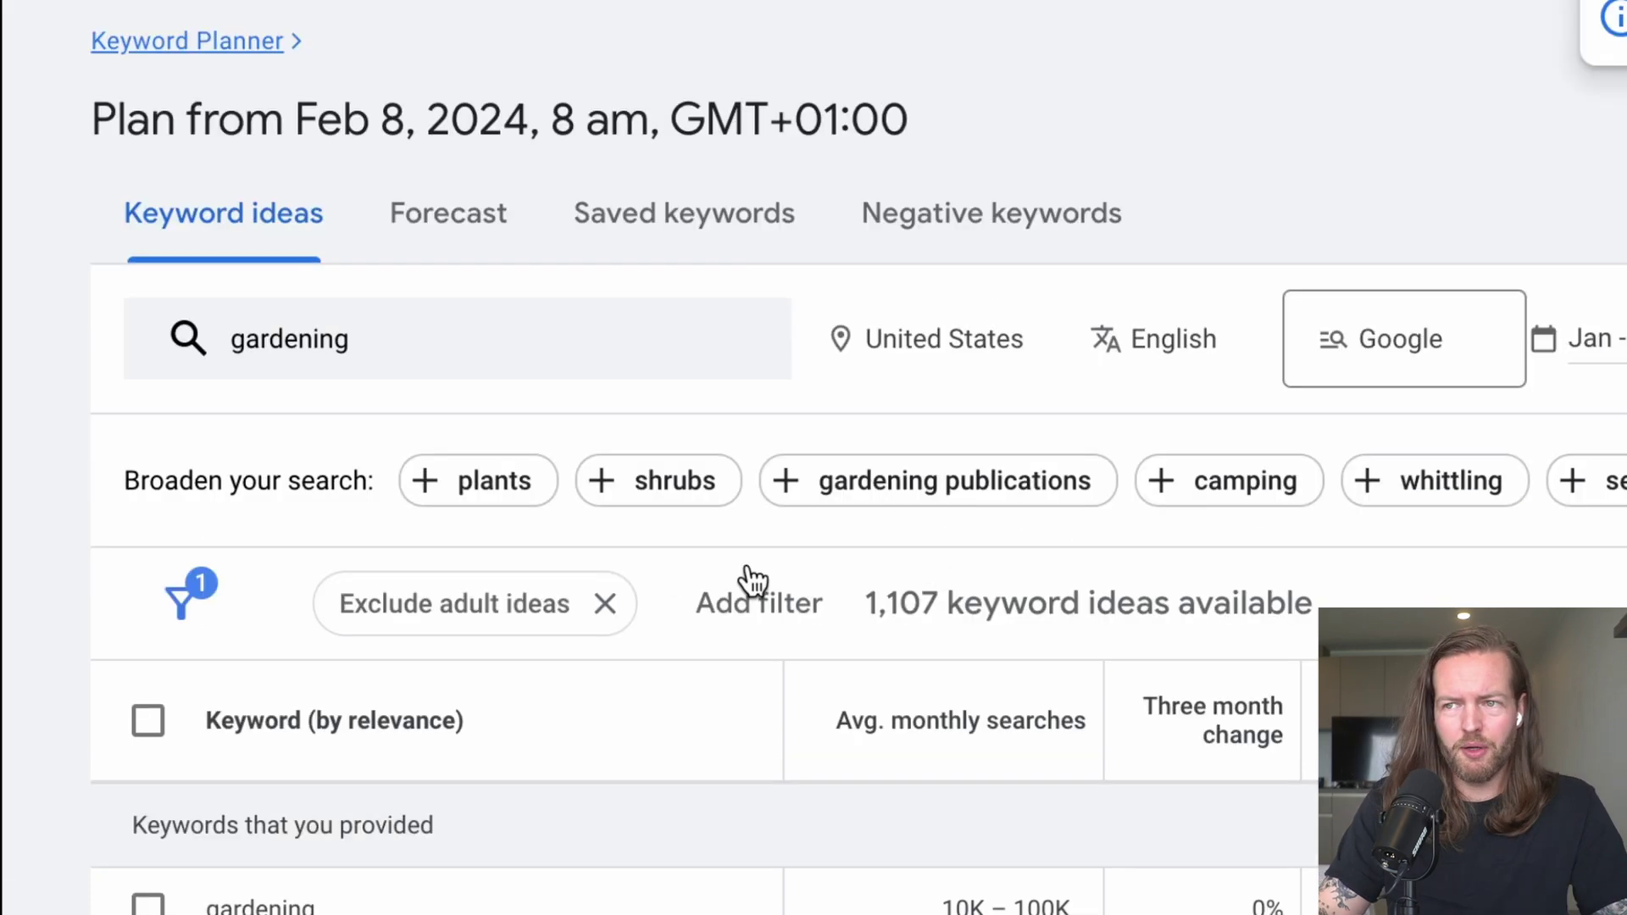
Add plants and trees to the gardening search and review the resulting keyword ideas.
{"action": "left_click", "coordinate": [428, 500]}
{"action": "scroll", "coordinate": [524, 507], "scroll_direction": "down", "scroll_amount": 4}
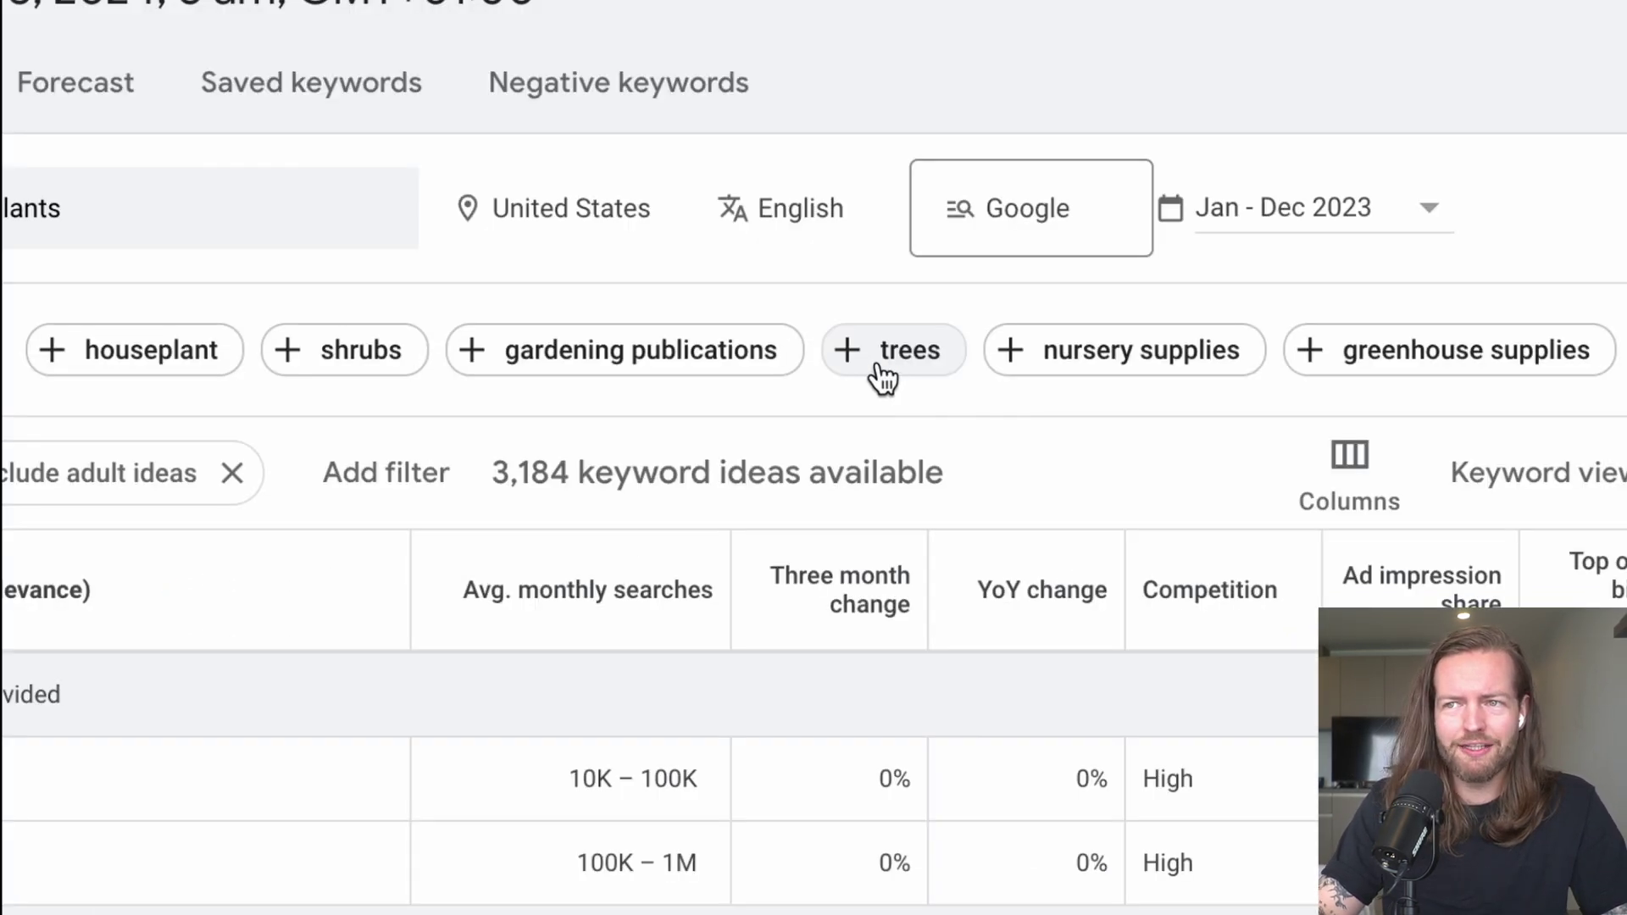
{"action": "left_click", "coordinate": [881, 360]}
{"action": "left_click_drag", "start_coordinate": [161, 422], "coordinate": [1075, 514]}
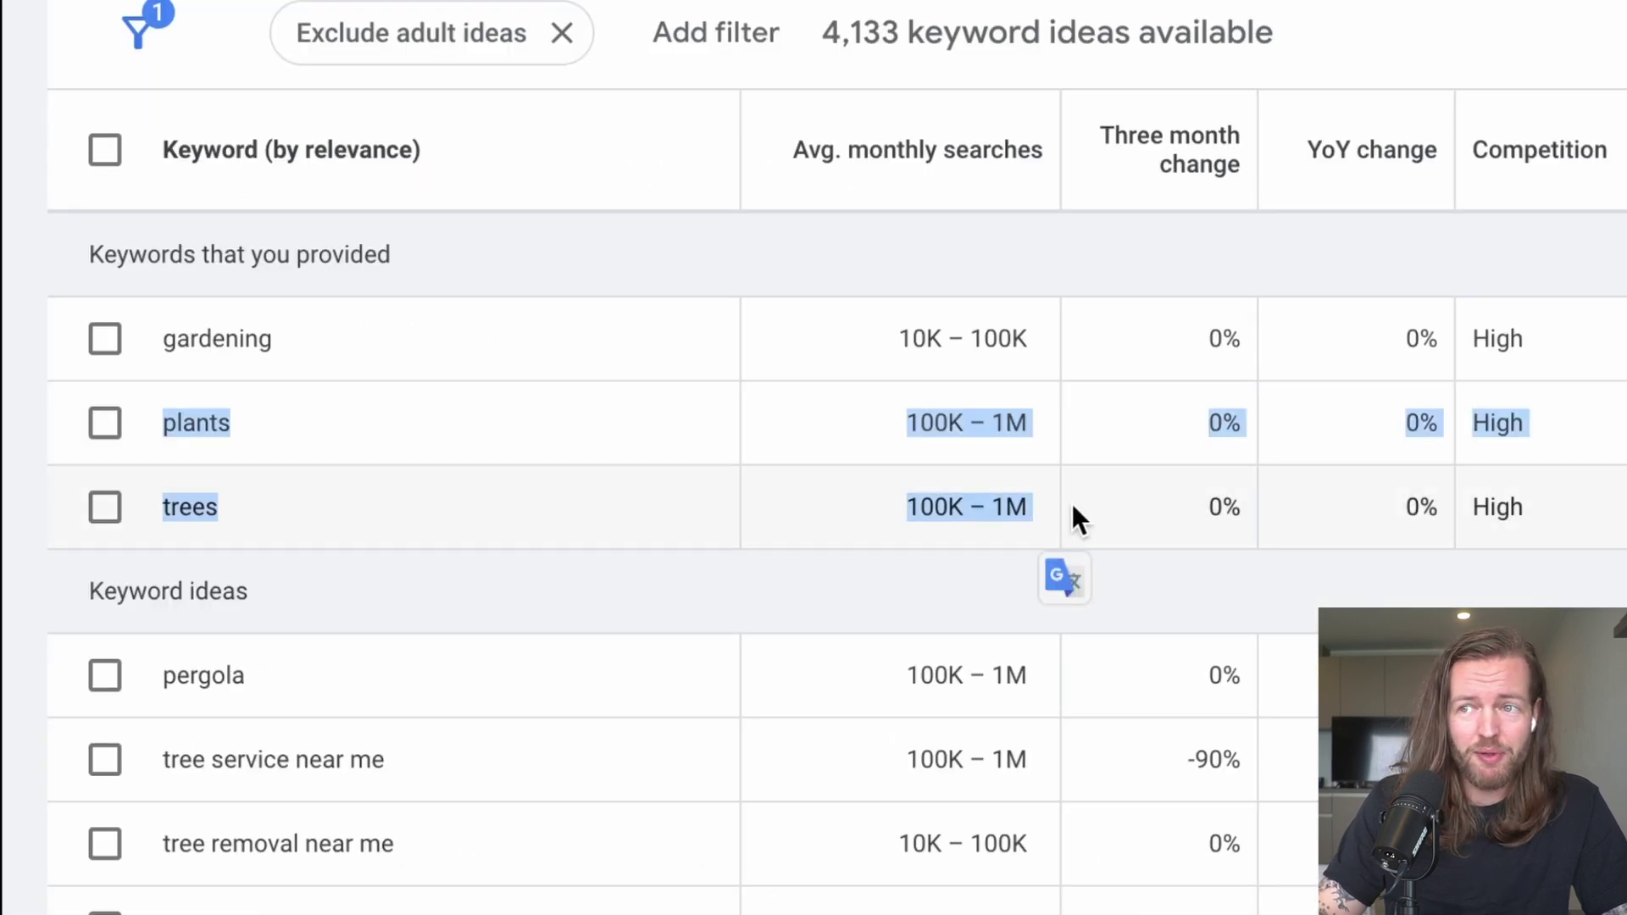
{"action": "left_click", "coordinate": [1067, 504]}
{"action": "scroll", "coordinate": [846, 625], "scroll_direction": "down", "scroll_amount": 3}
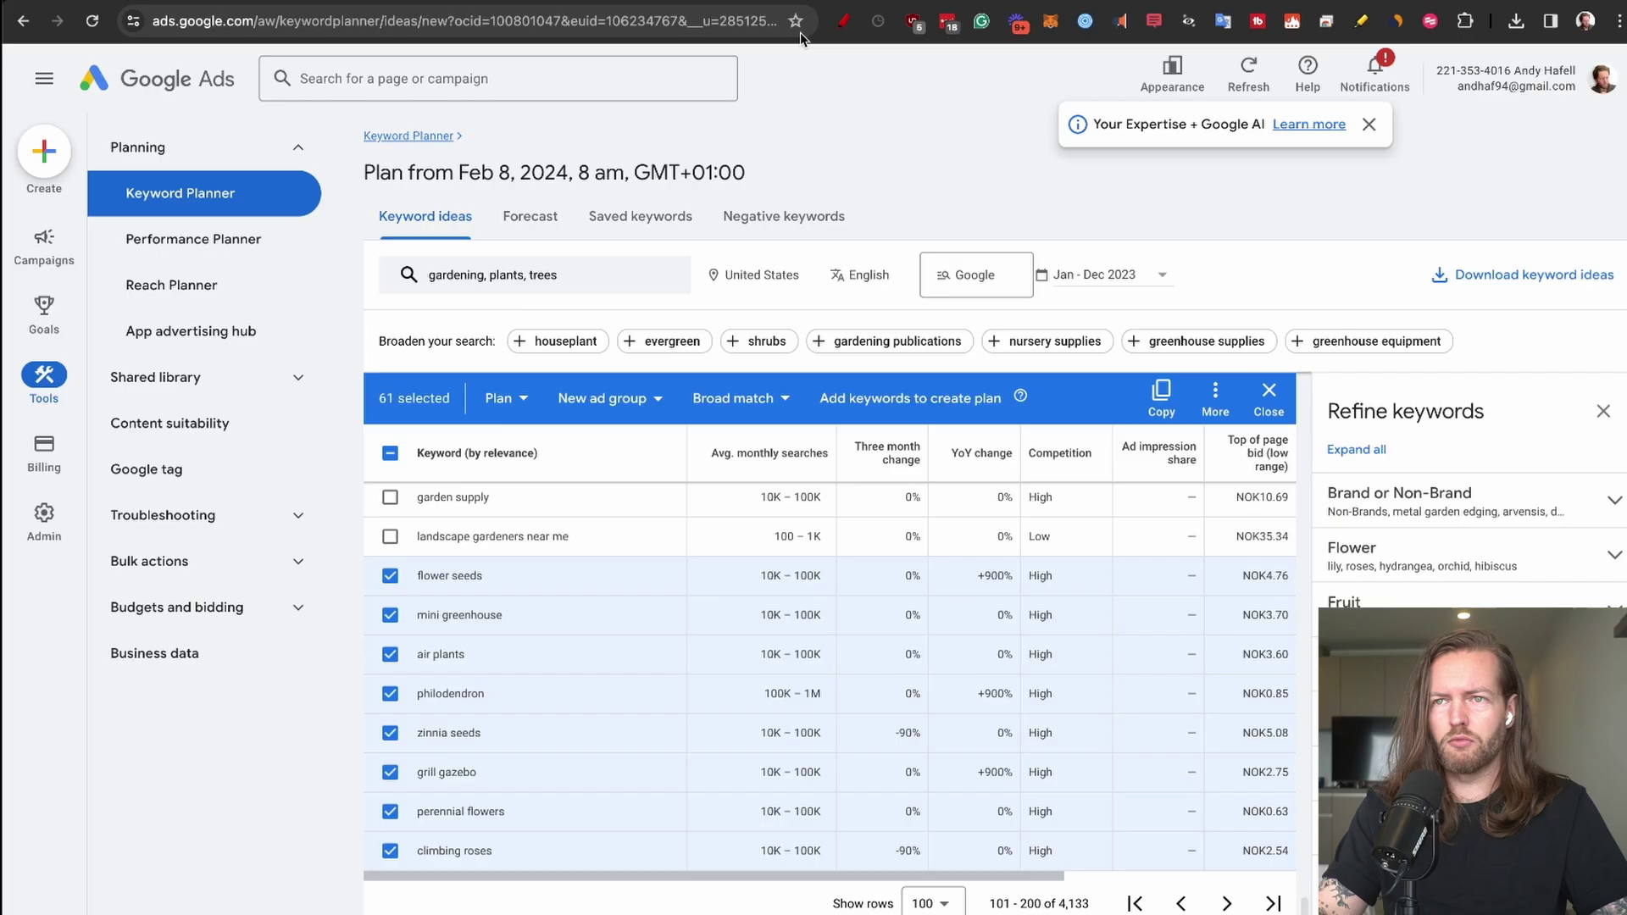
{"action": "scroll", "coordinate": [725, 656], "scroll_direction": "up", "scroll_amount": 10}
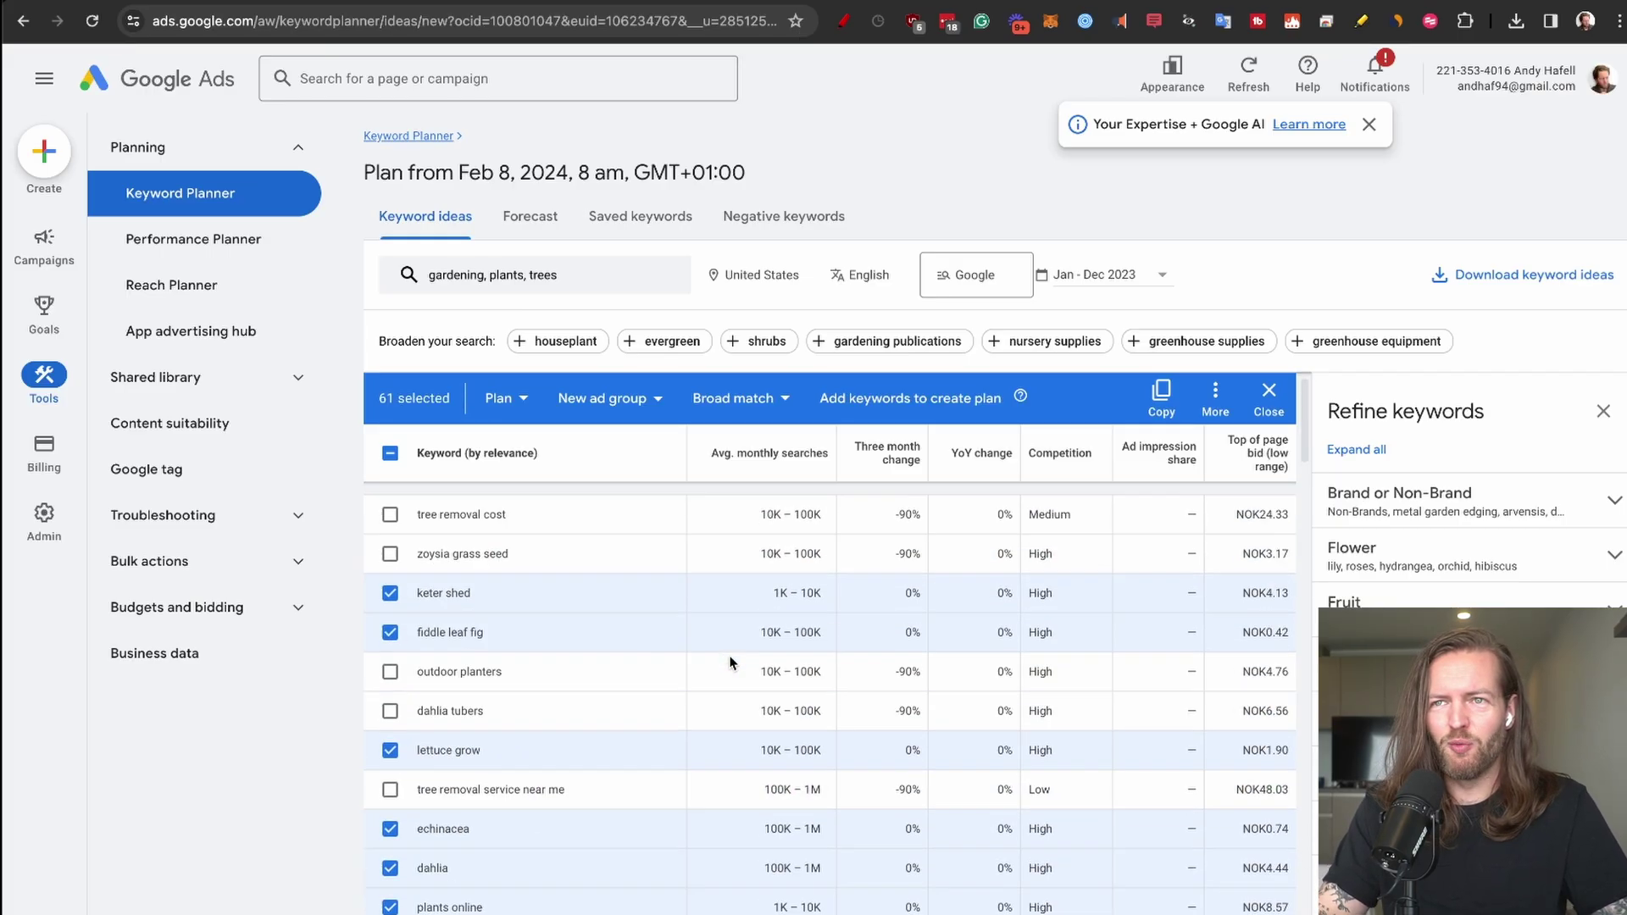
{"action": "scroll", "coordinate": [717, 700], "scroll_direction": "down", "scroll_amount": 10}
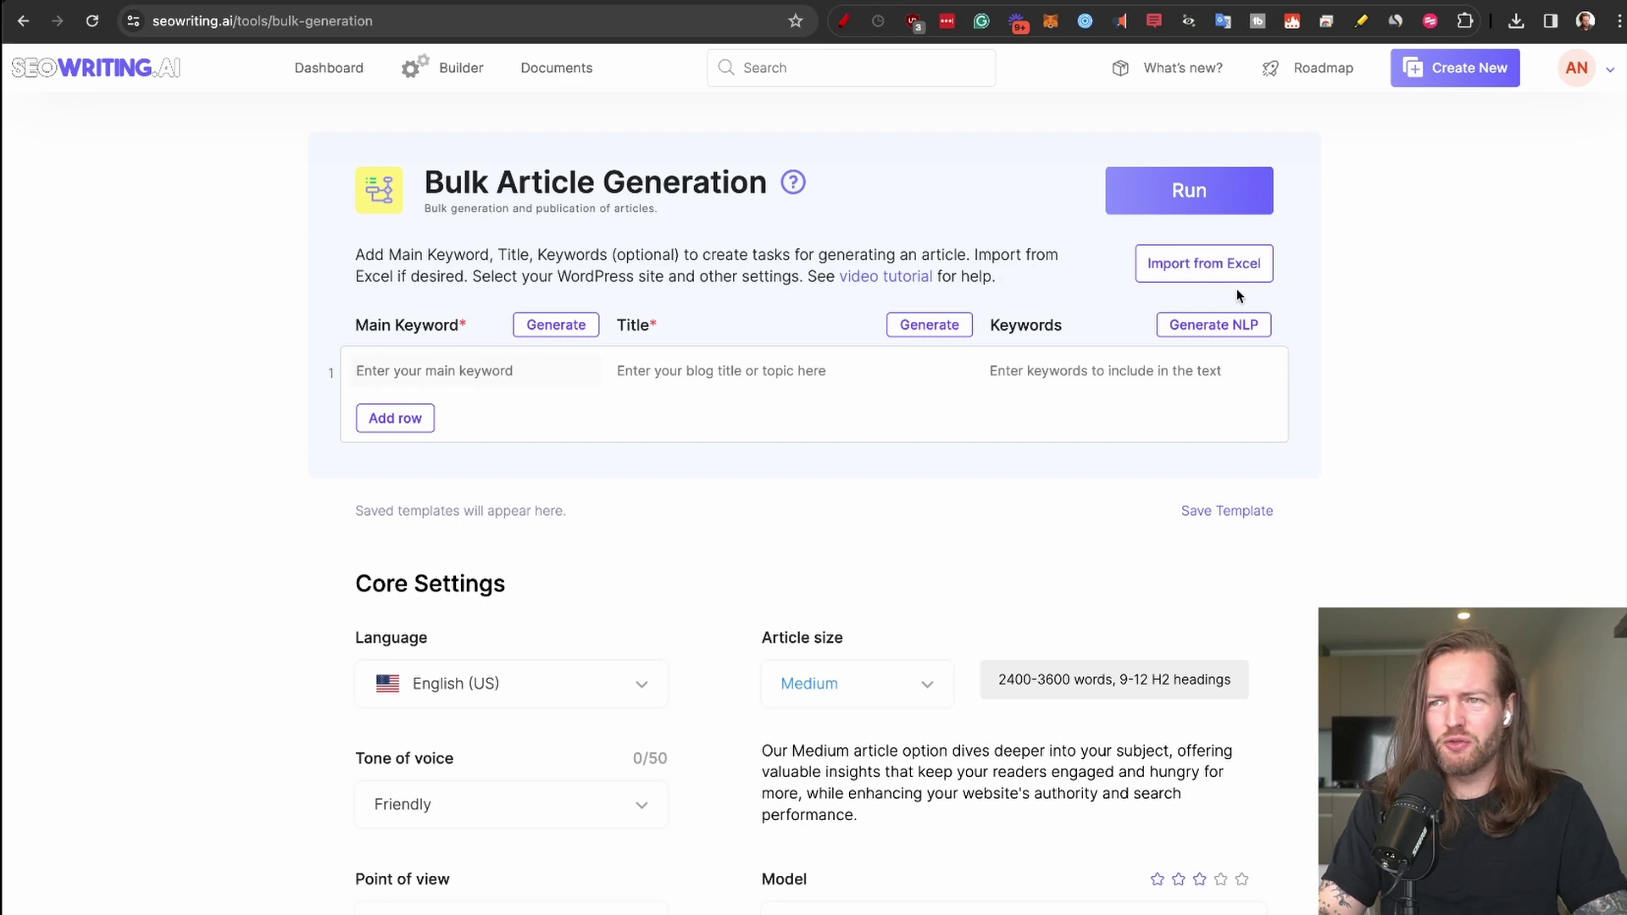
Paste the copied keyword list into the first Main Keyword cell.
{"action": "right_click", "coordinate": [443, 382]}
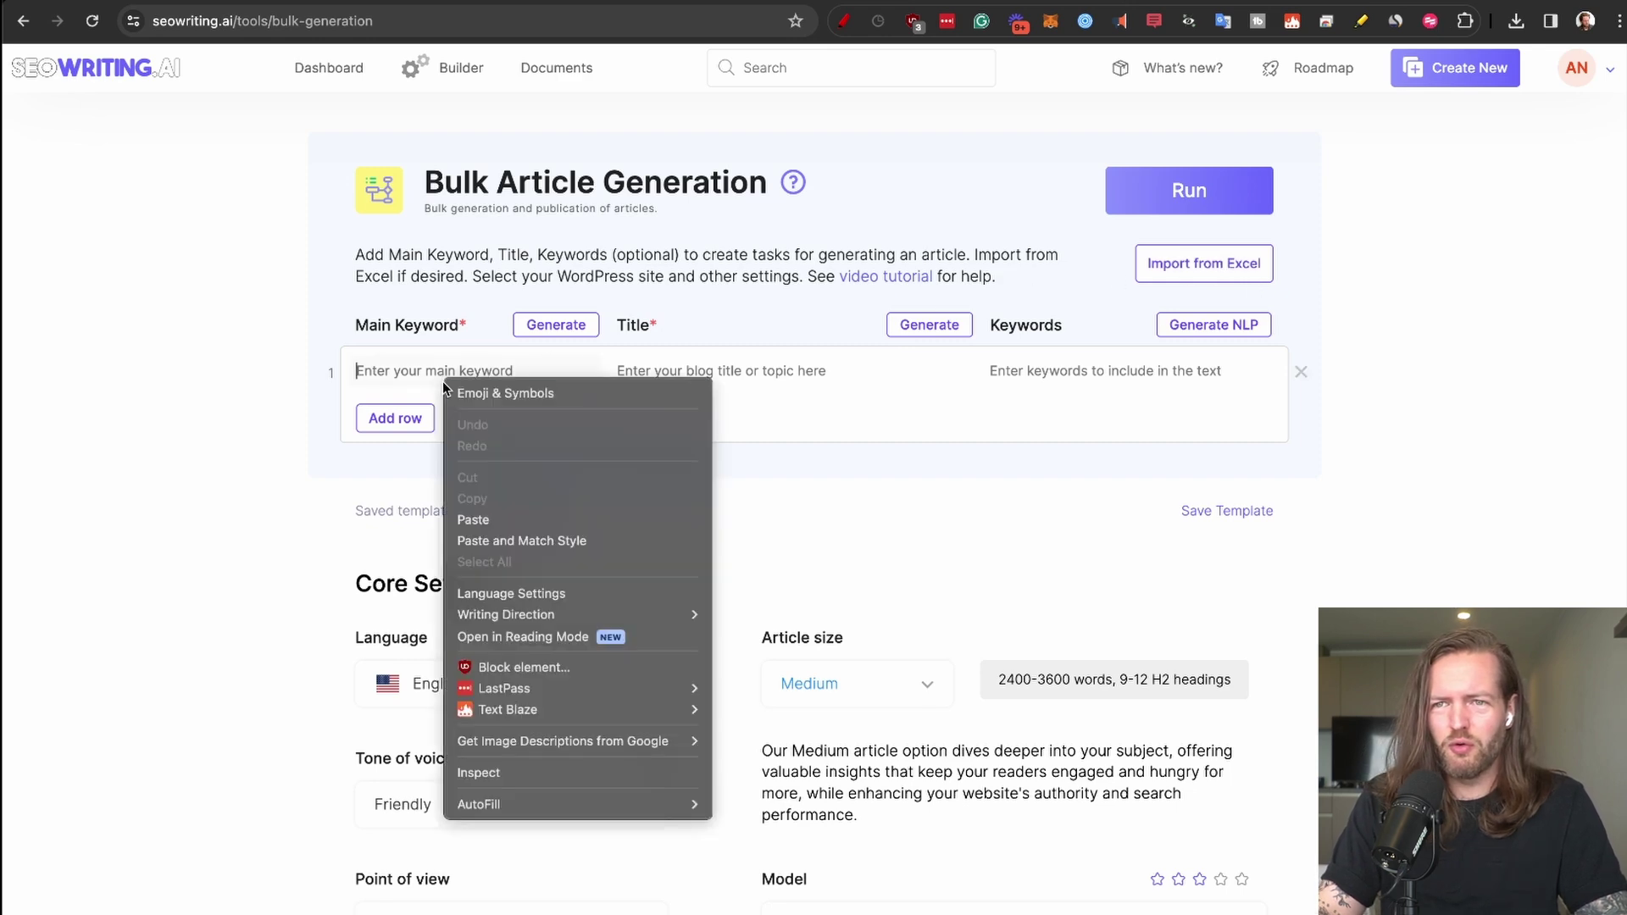
{"action": "left_click", "coordinate": [512, 520]}
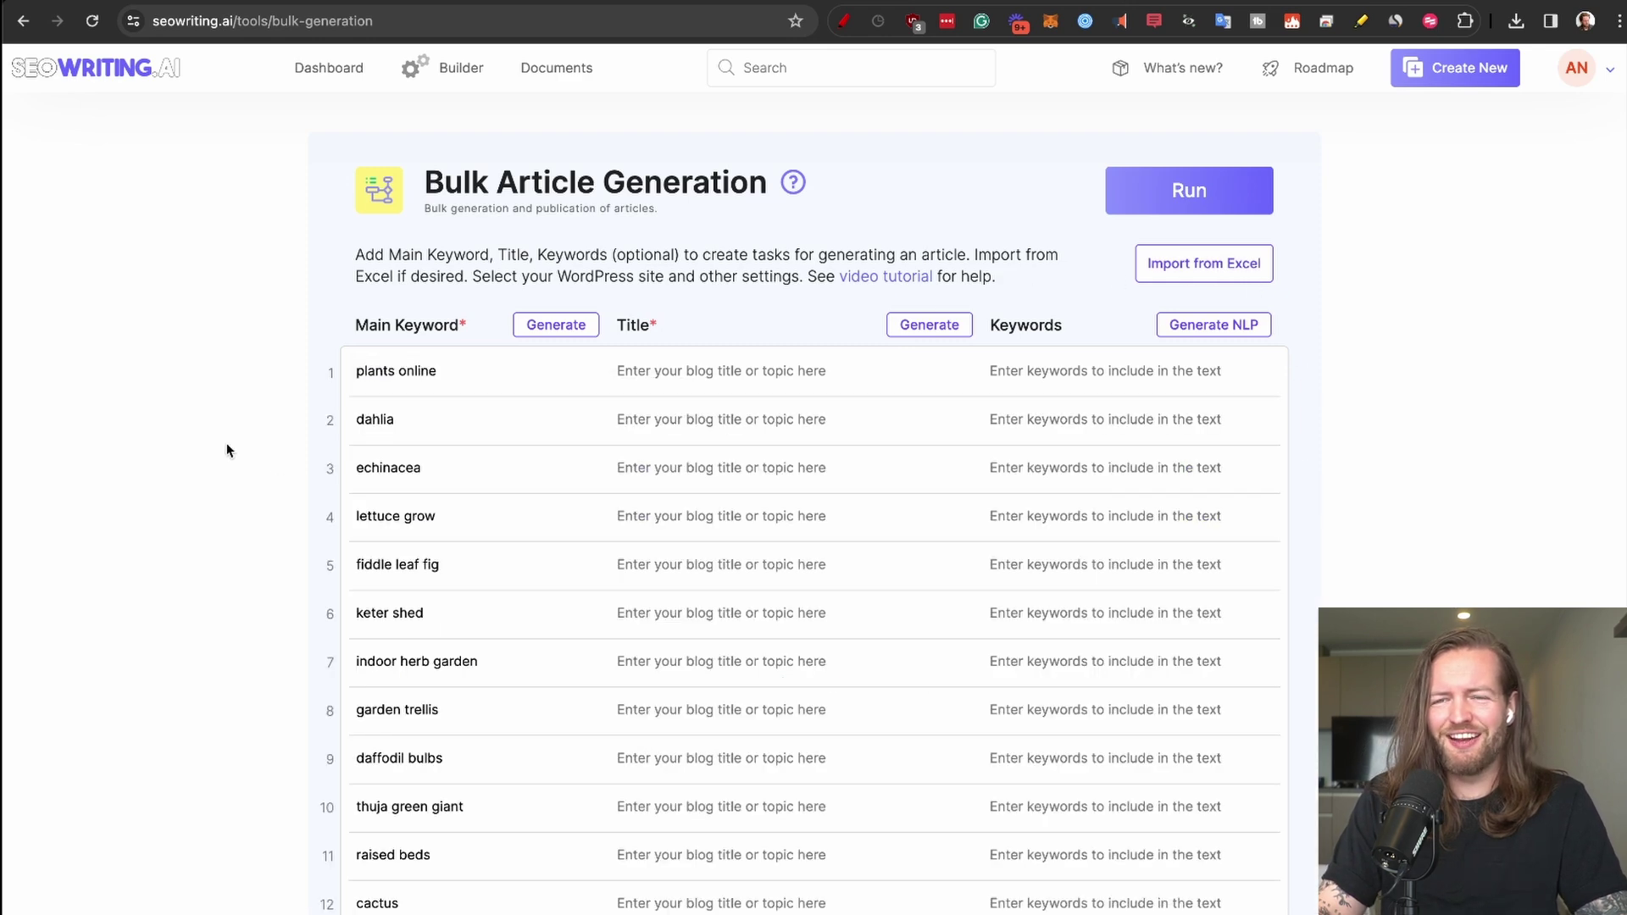
{"action": "scroll", "coordinate": [271, 445], "scroll_direction": "down", "scroll_amount": 20}
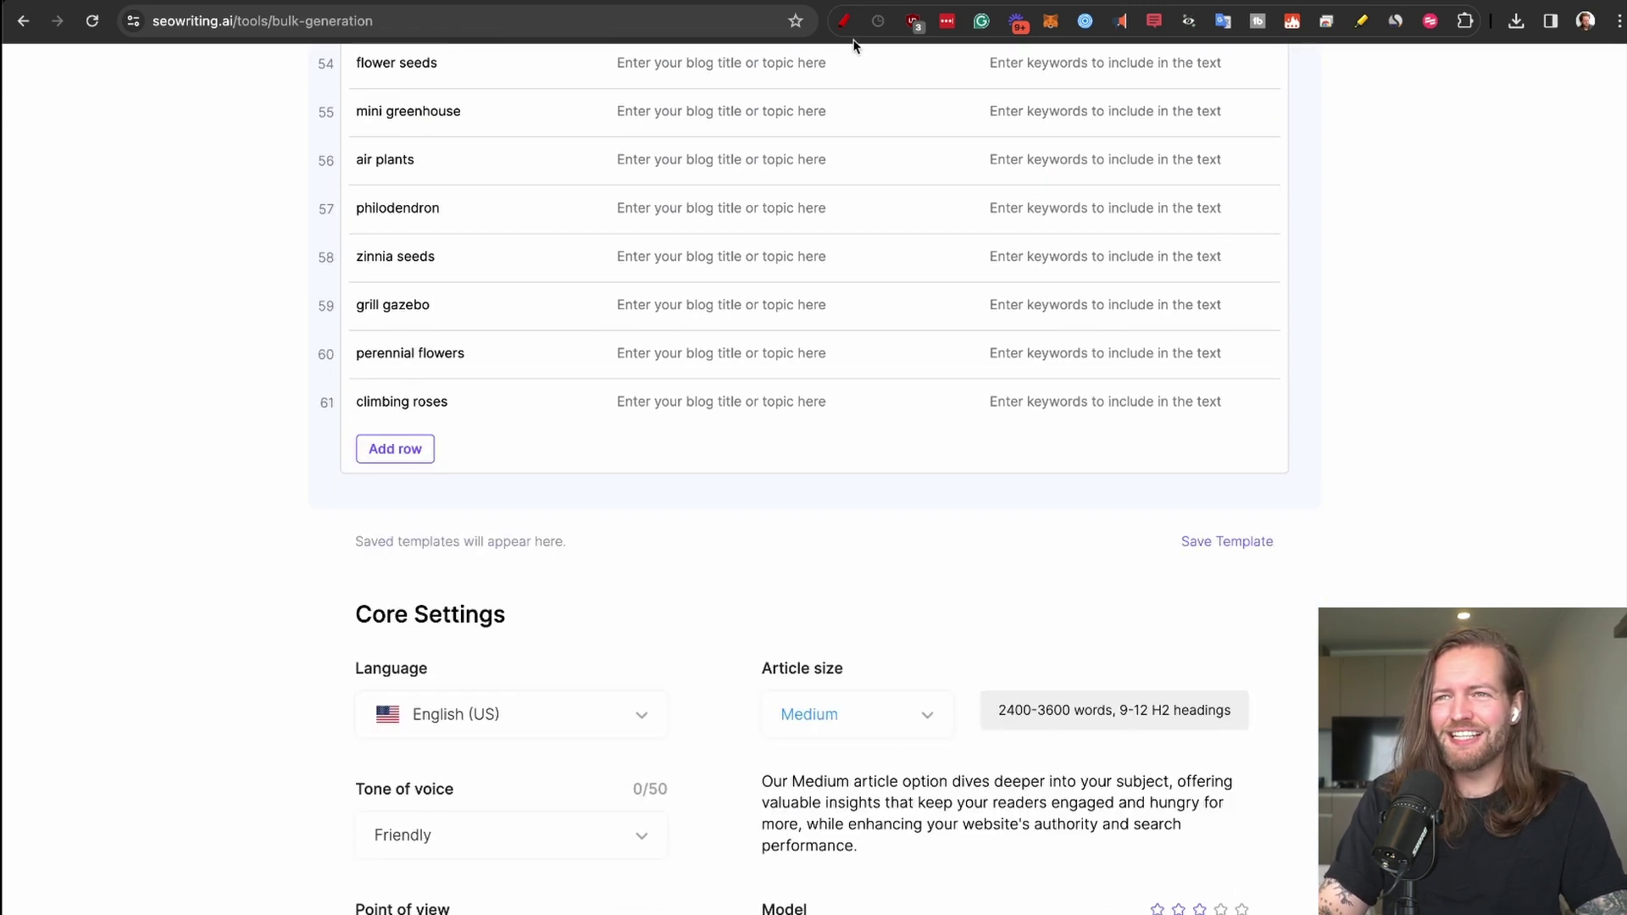
Paste the earlier keyword list from clipboard history after row 61.
{"action": "key", "text": "super+shift+v"}
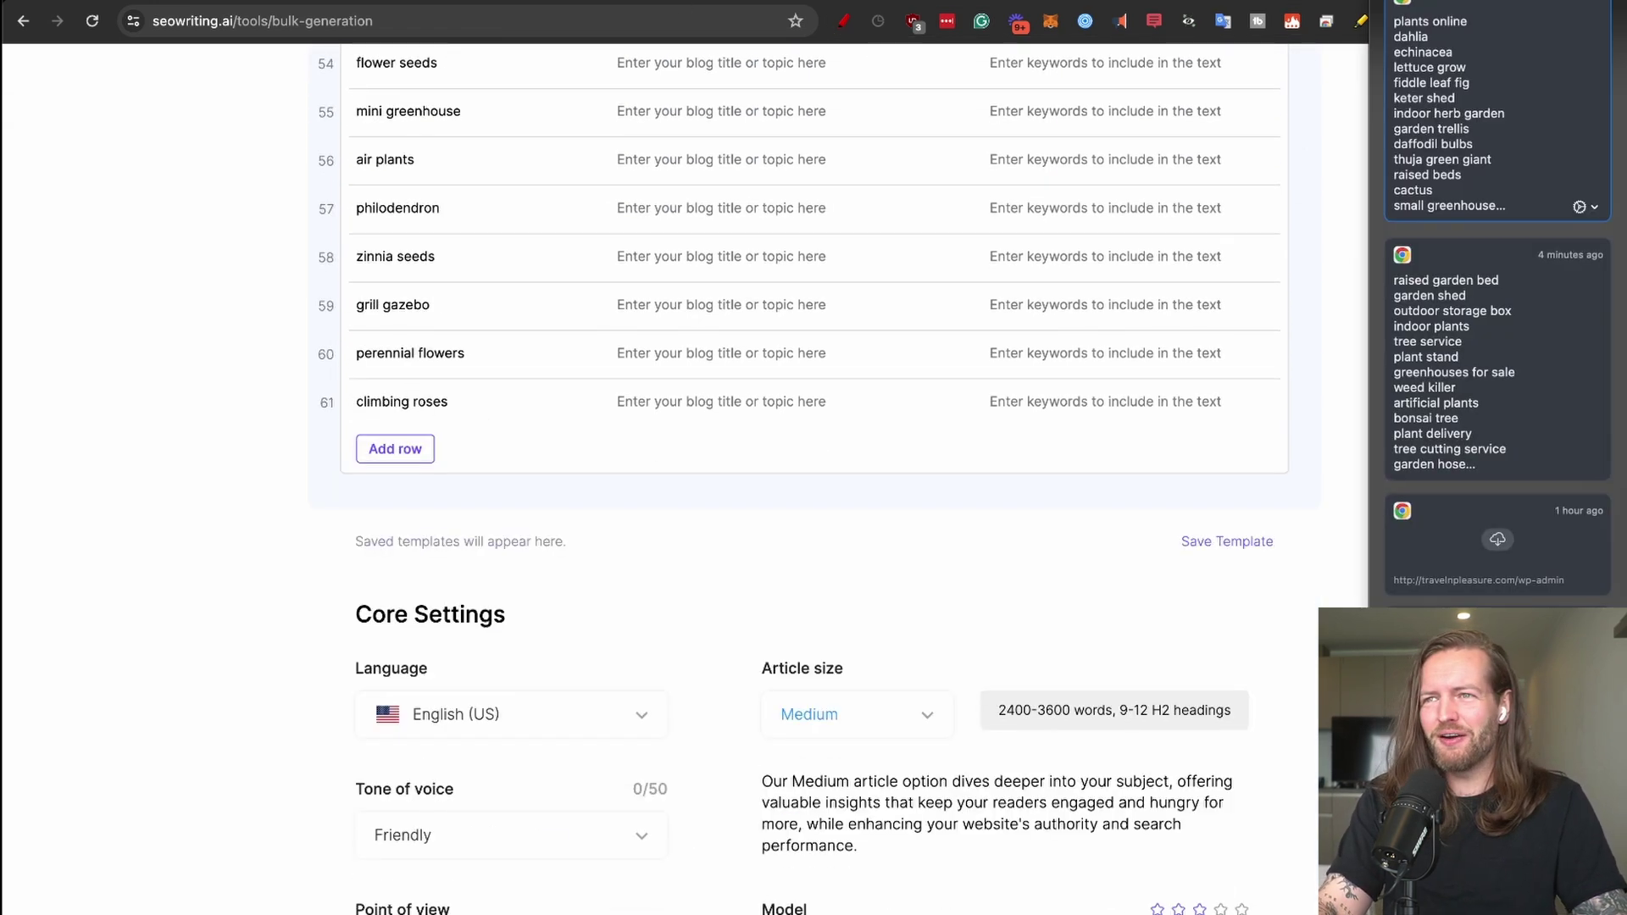
{"action": "left_click", "coordinate": [395, 448]}
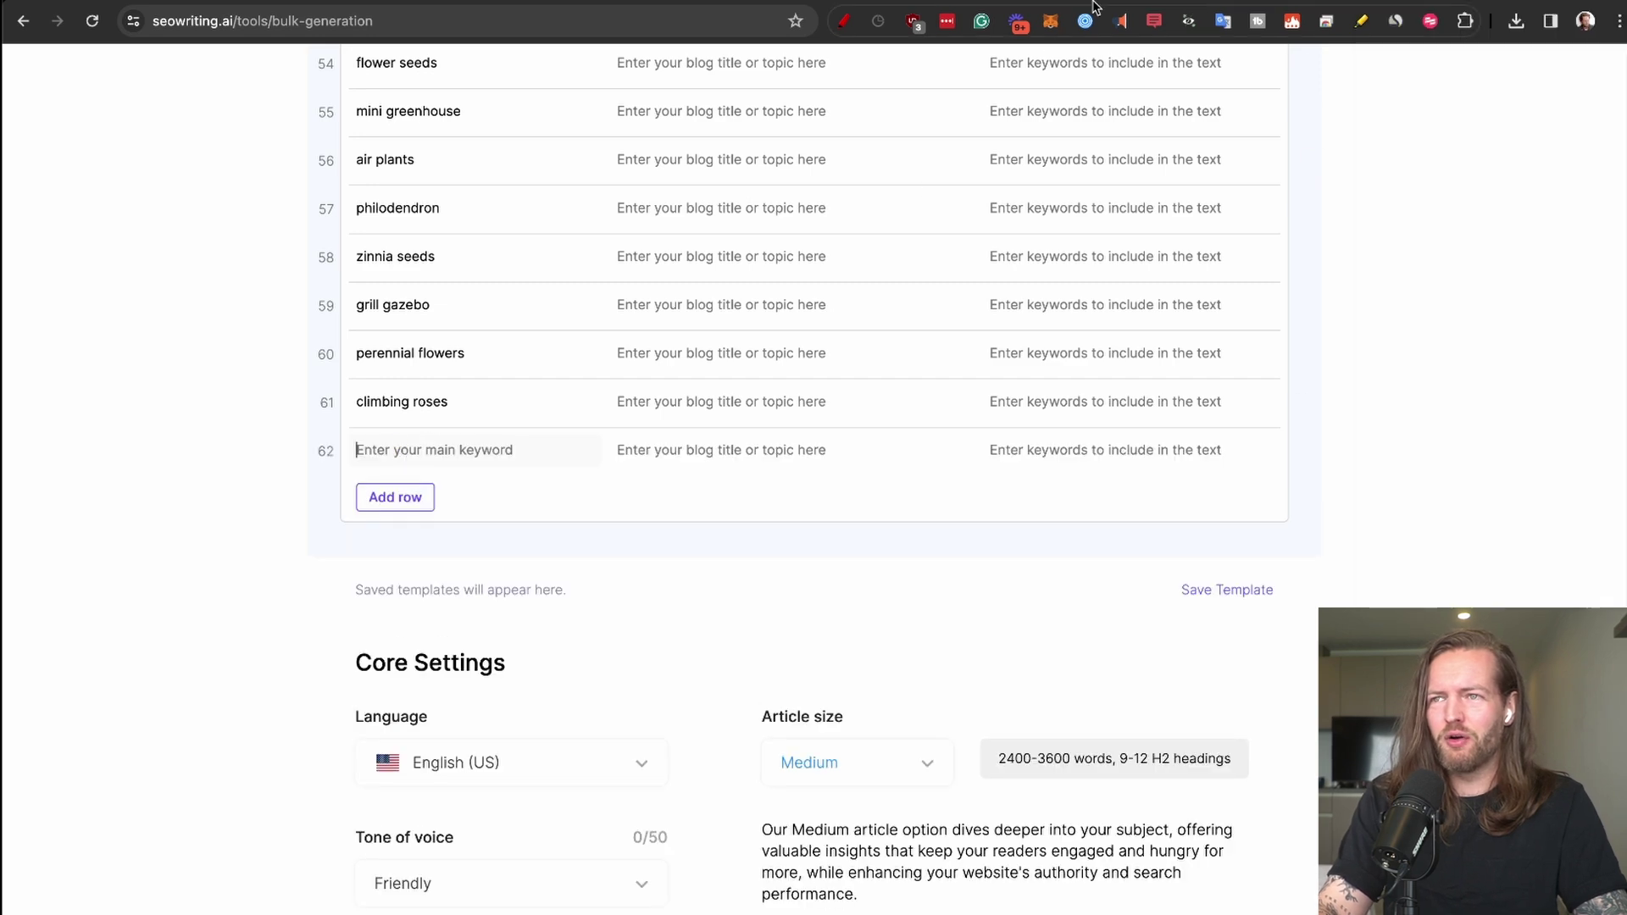
{"action": "key", "text": "super+v"}
{"action": "scroll", "coordinate": [1442, 458], "scroll_direction": "down", "scroll_amount": 20}
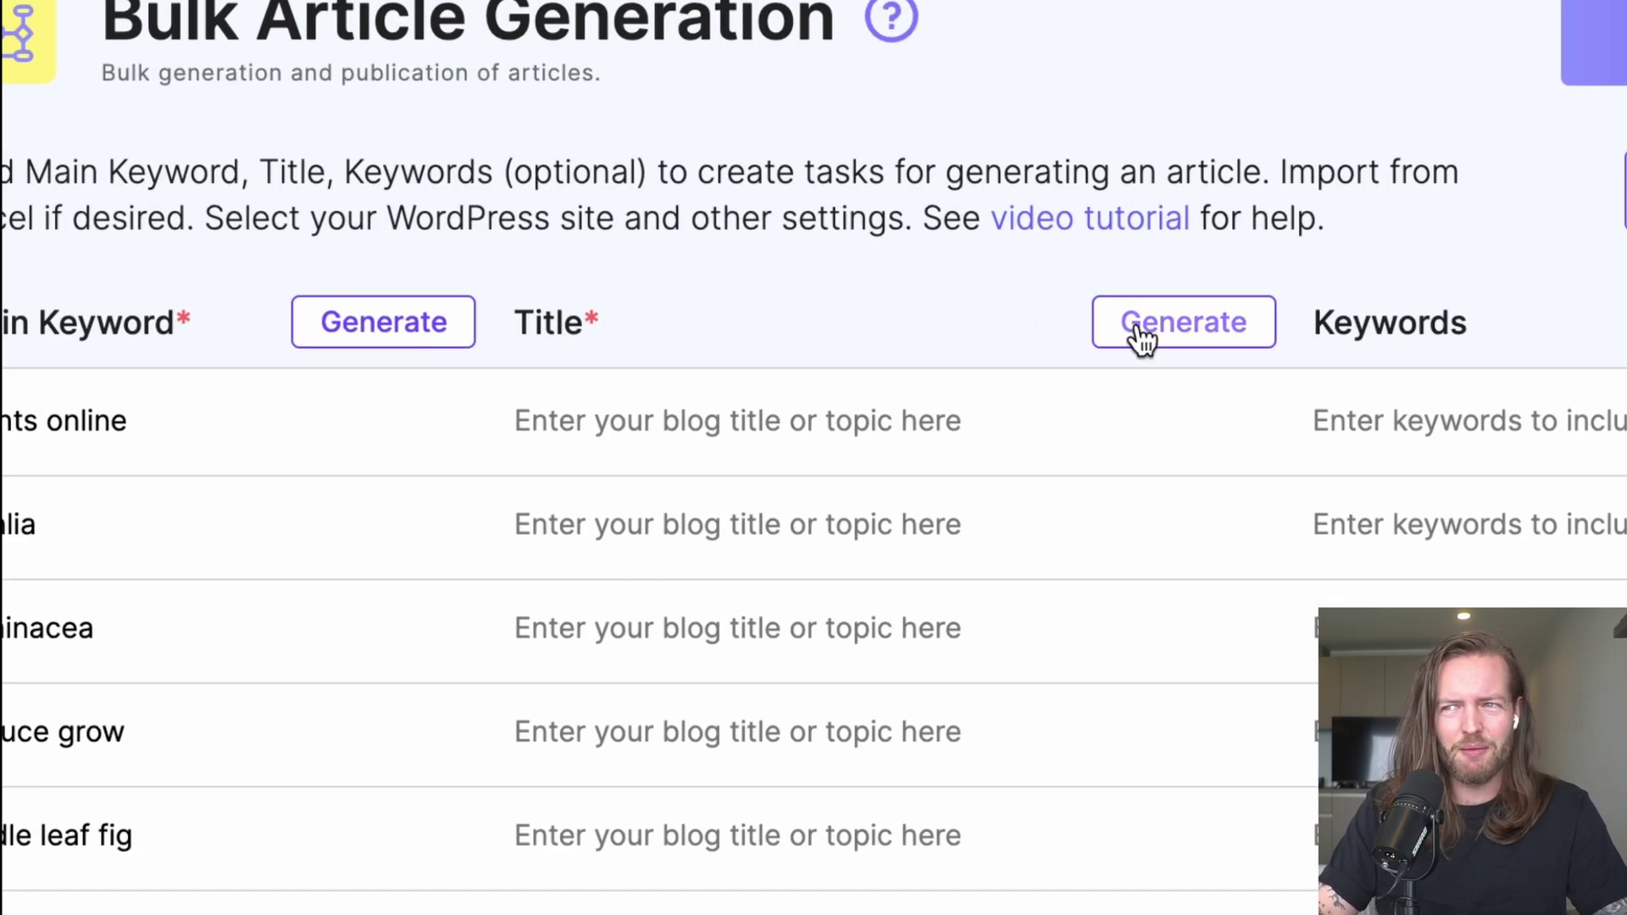
Generate titles and NLP keyword lists for all rows, dismissing the rate-limit warning.
{"action": "left_click", "coordinate": [1142, 337]}
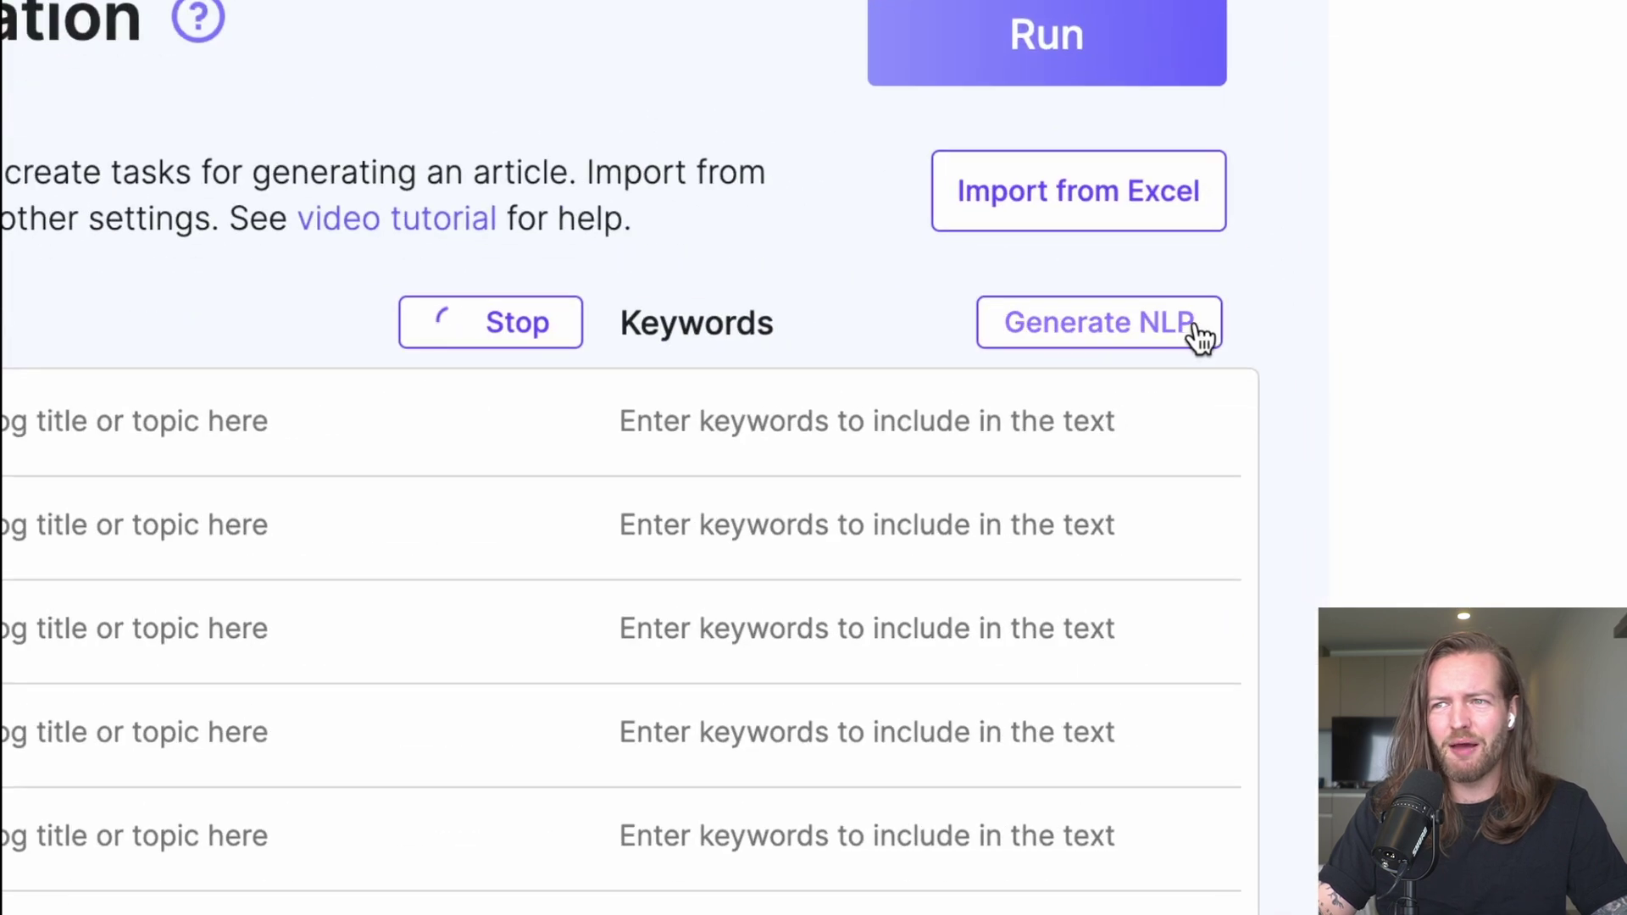
{"action": "left_click", "coordinate": [1136, 338]}
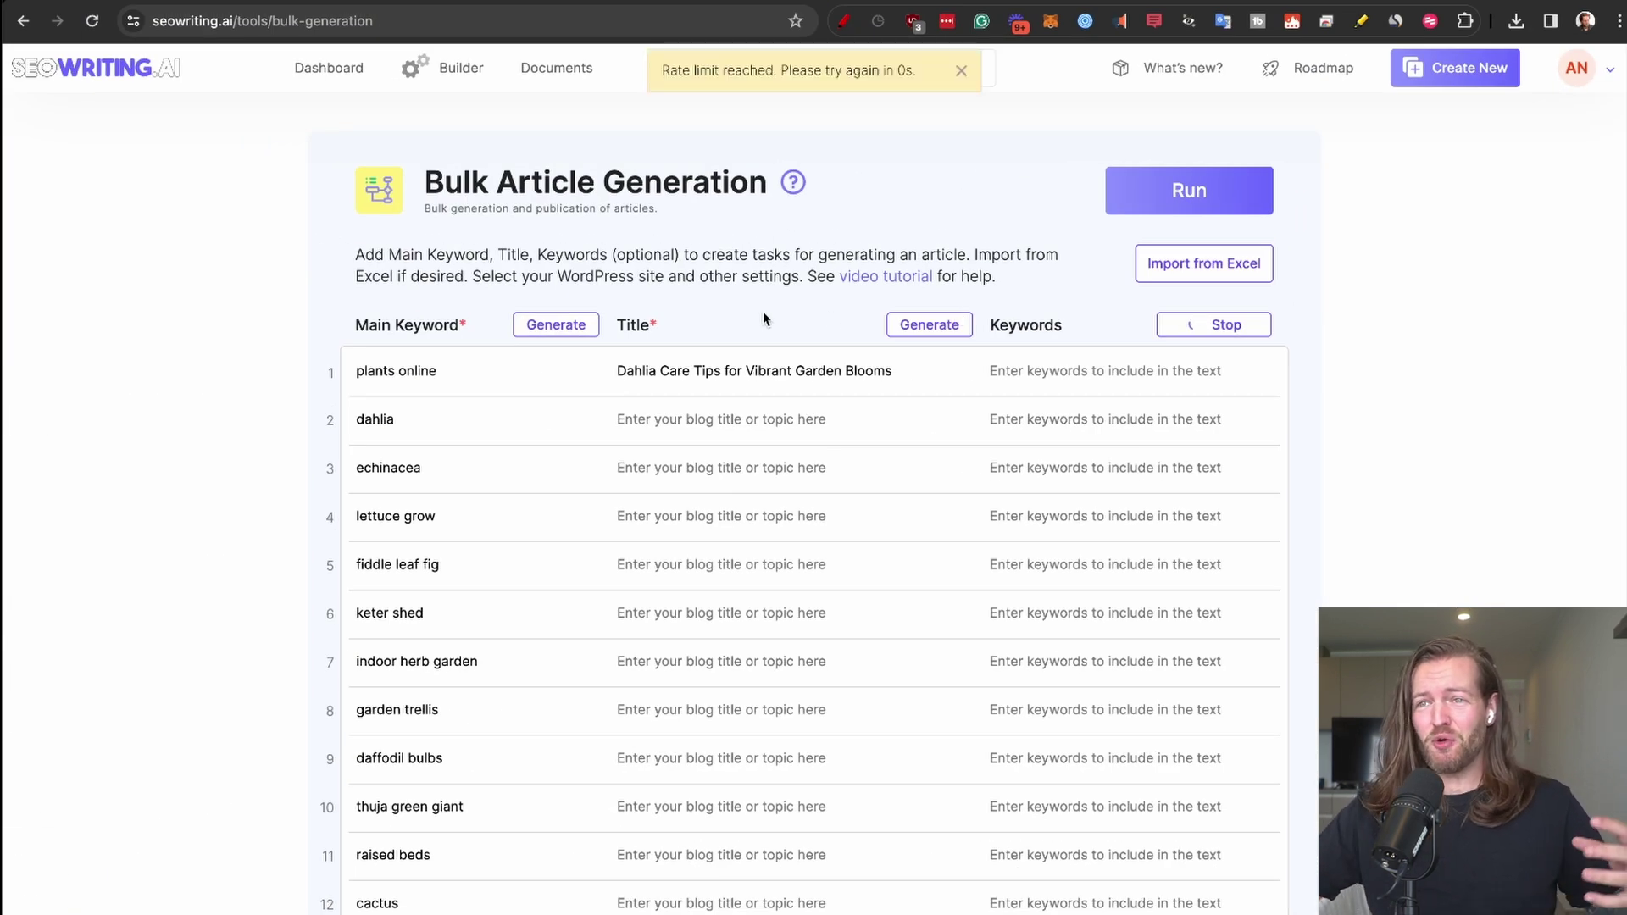
{"action": "left_click", "coordinate": [930, 325]}
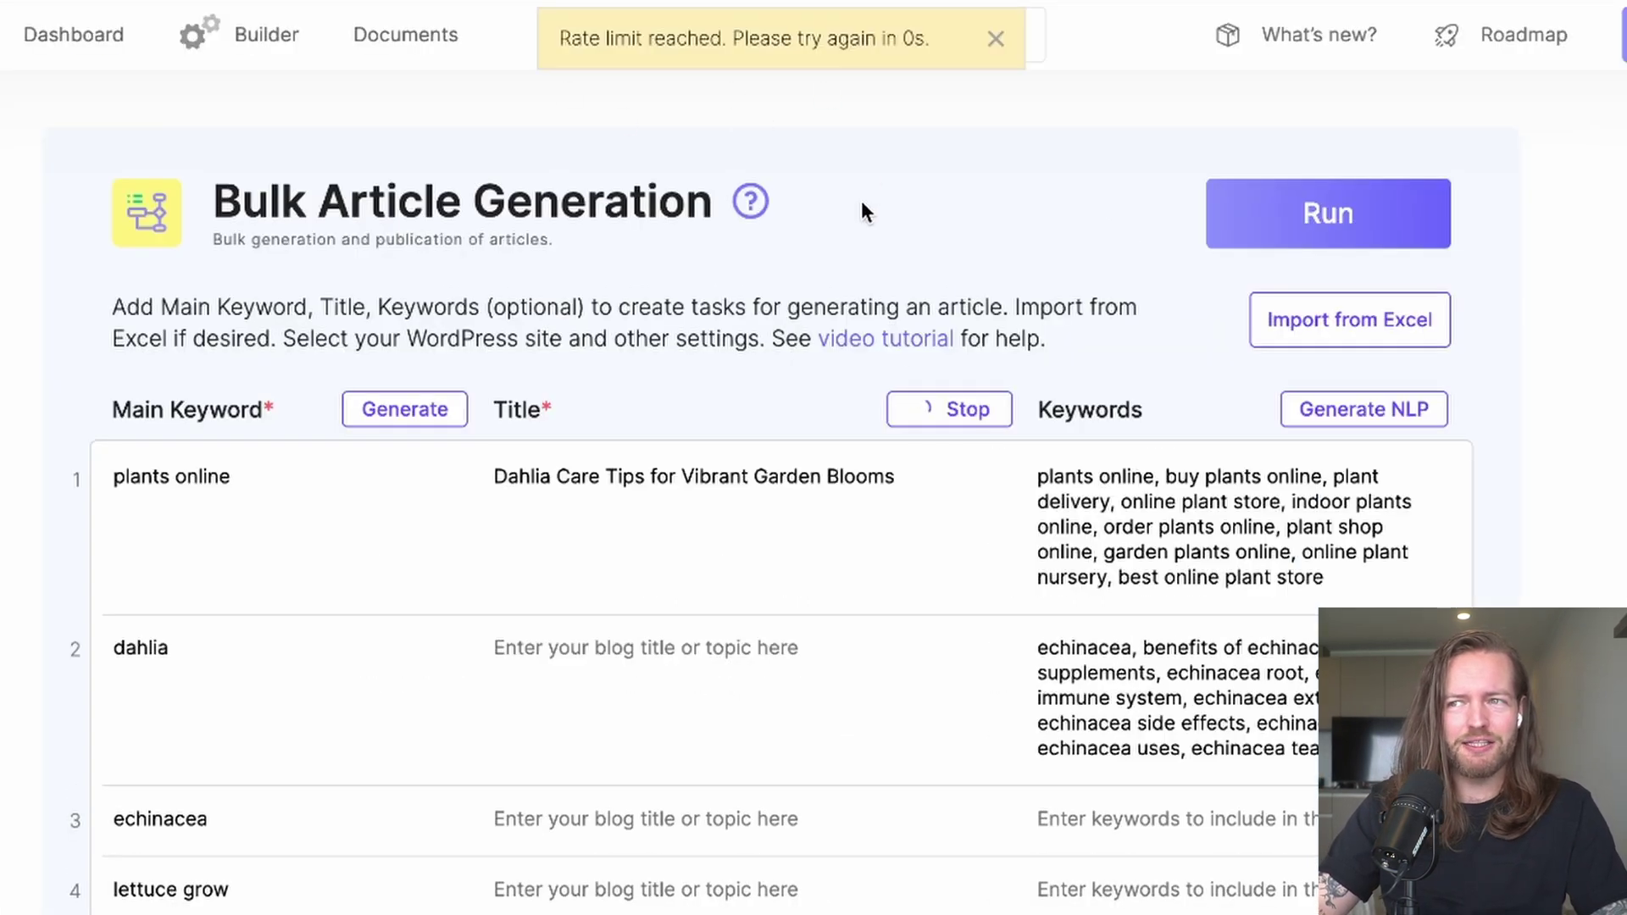
{"action": "left_click", "coordinate": [997, 44]}
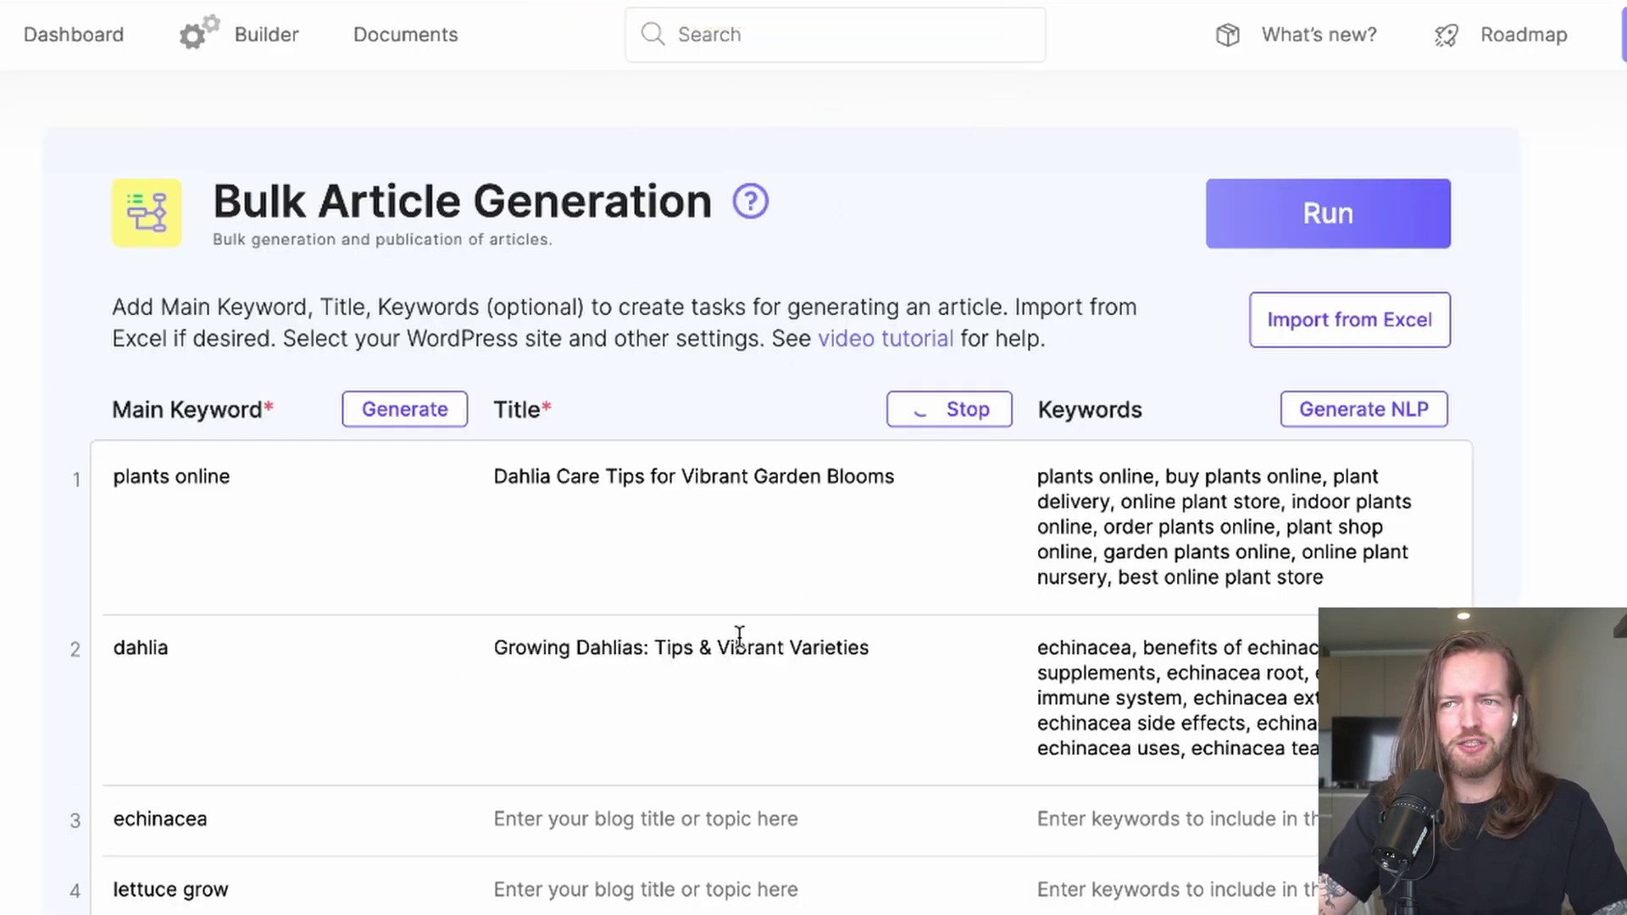
{"action": "left_click", "coordinate": [1373, 421]}
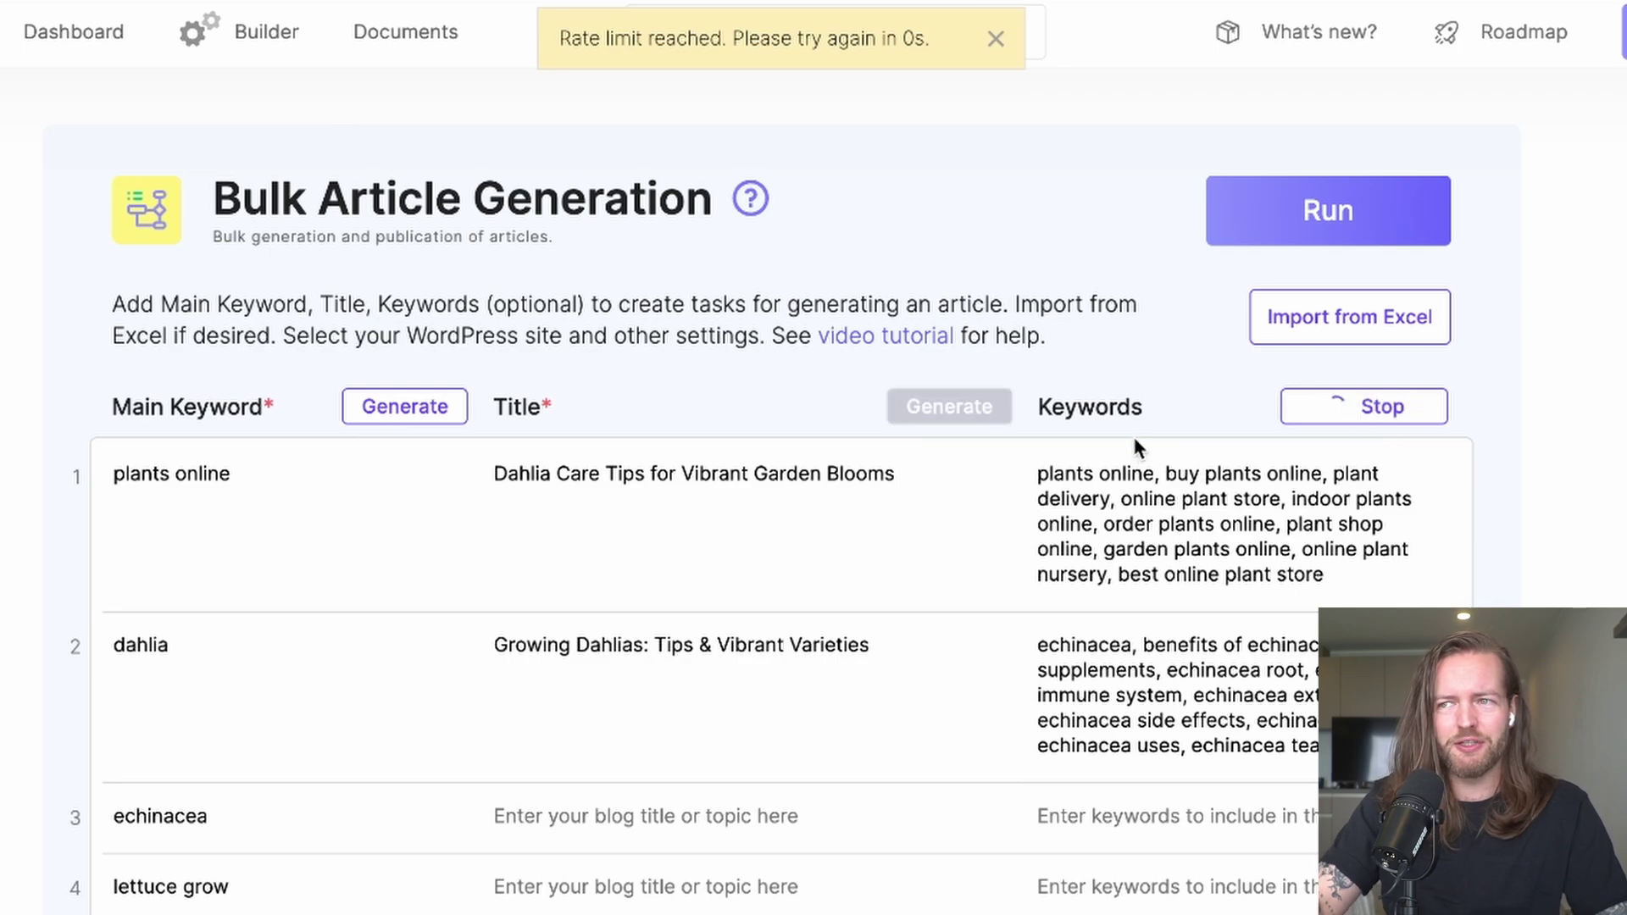
{"action": "scroll", "coordinate": [1141, 425], "scroll_direction": "down", "scroll_amount": 3}
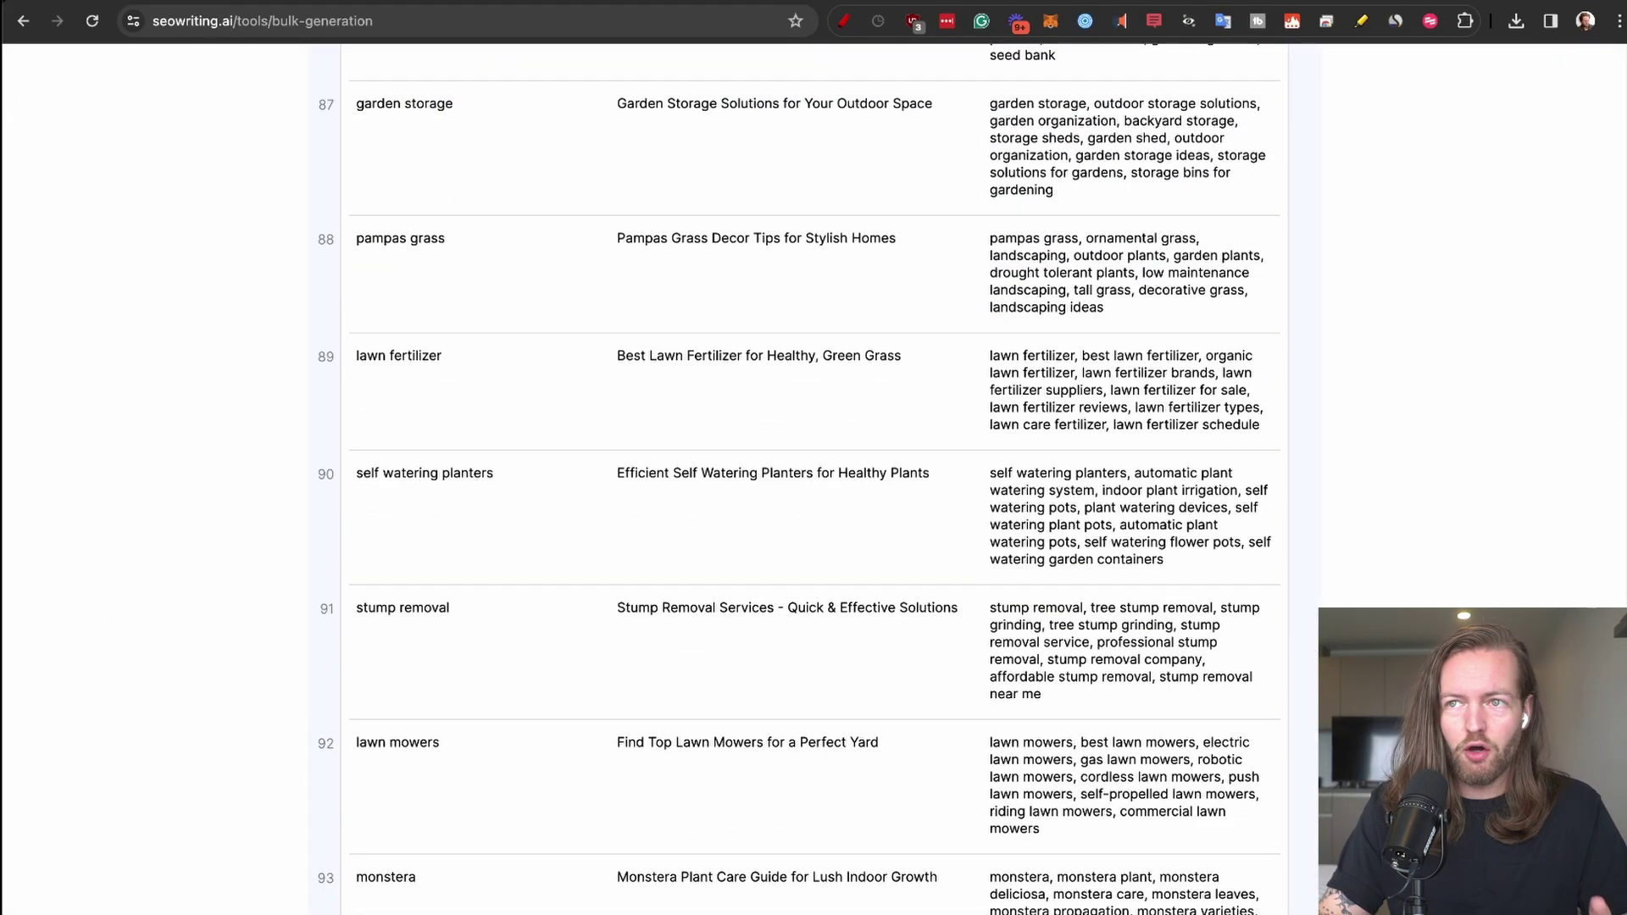
Scroll through the 100 generated rows, through vego garden beds, down to Core Settings.
{"action": "scroll", "coordinate": [799, 479], "scroll_direction": "up", "scroll_amount": 20}
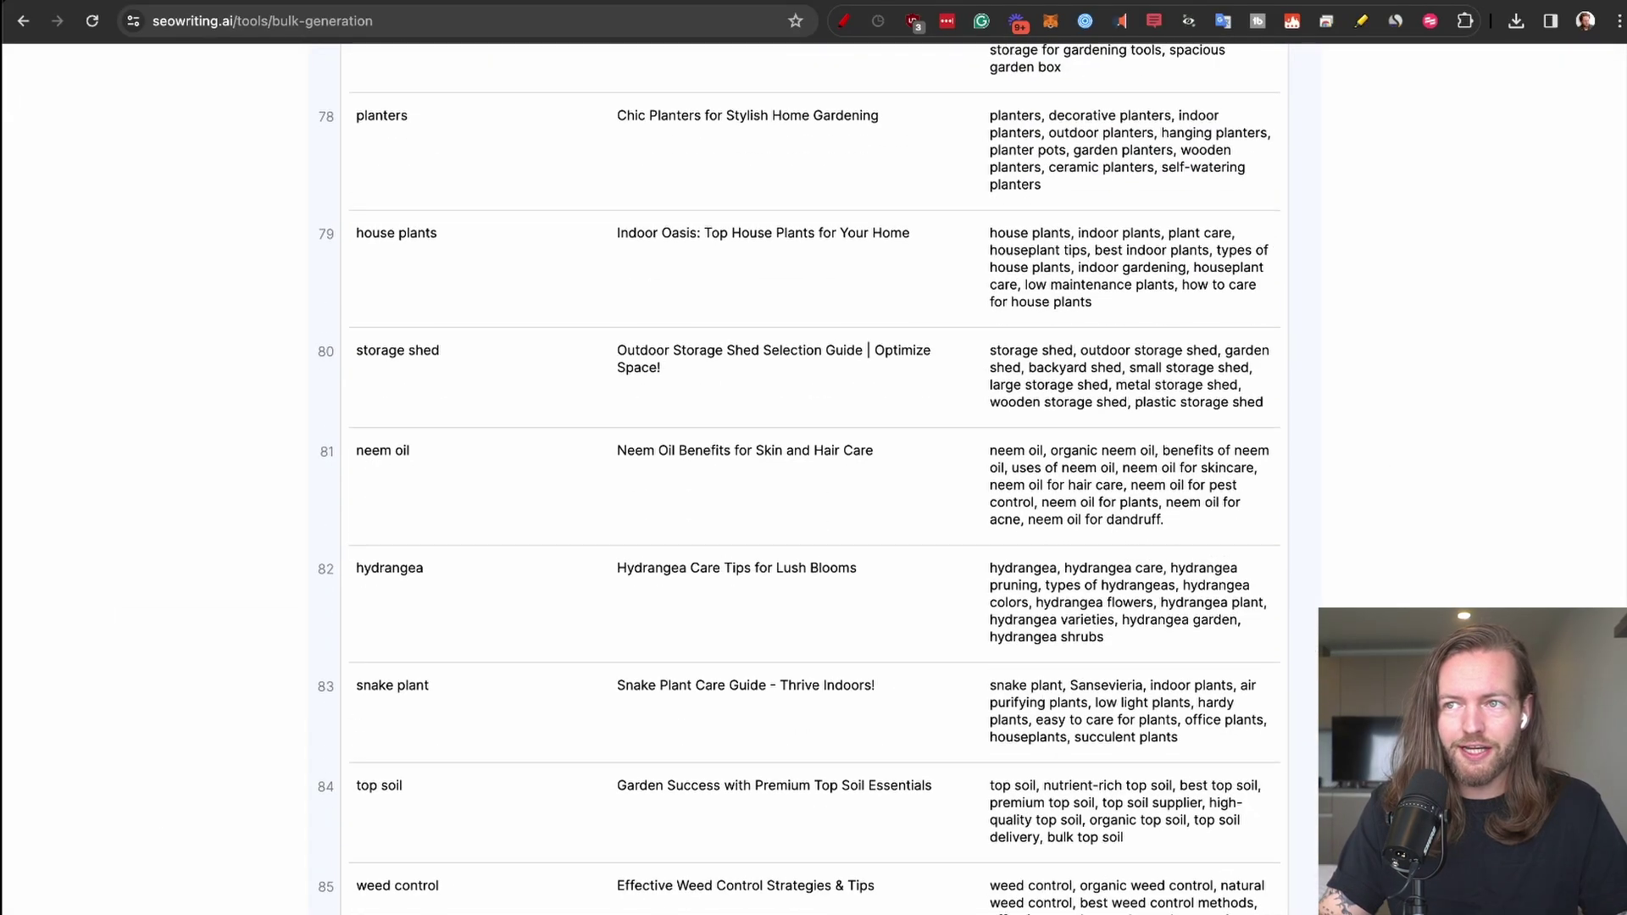
{"action": "scroll", "coordinate": [800, 479], "scroll_direction": "up", "scroll_amount": 20}
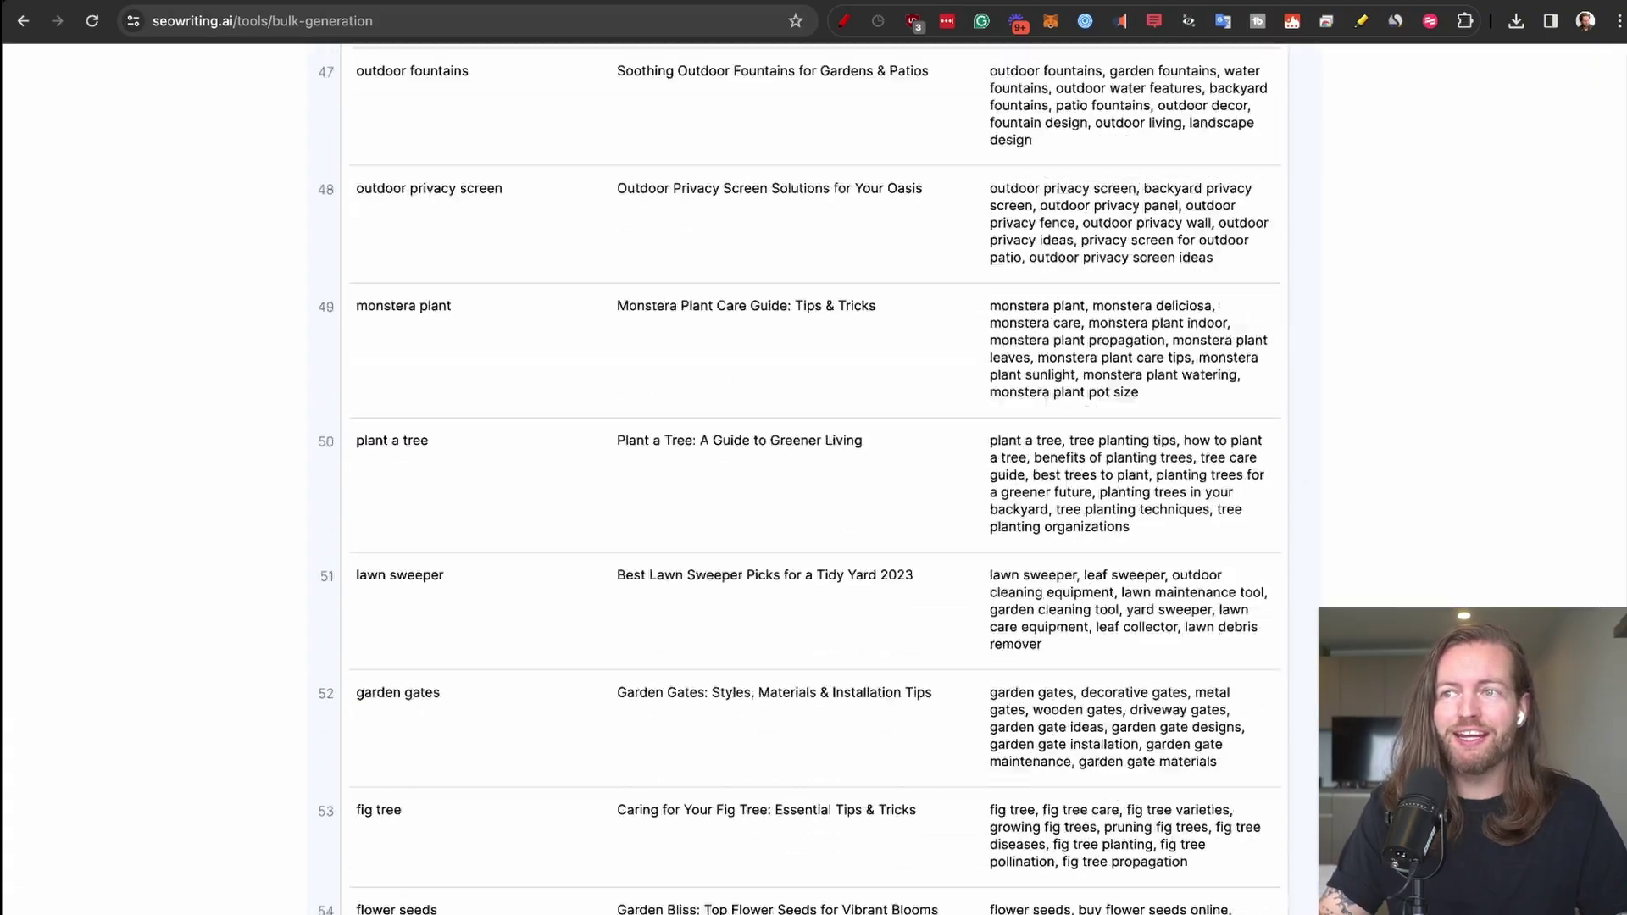
{"action": "scroll", "coordinate": [799, 479], "scroll_direction": "up", "scroll_amount": 20}
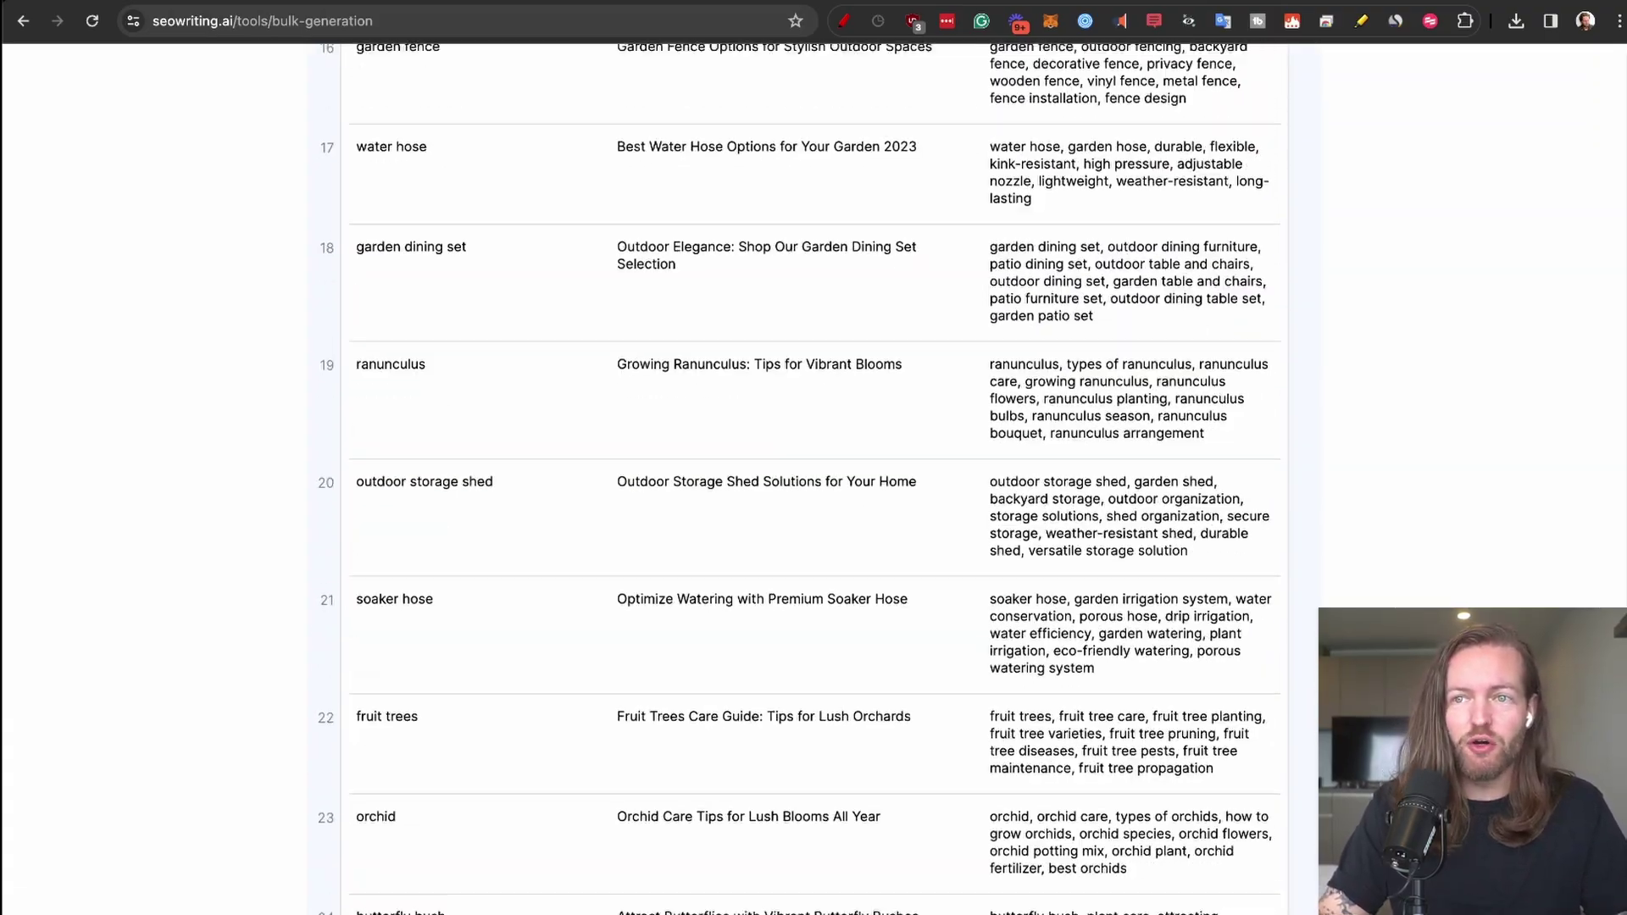
{"action": "scroll", "coordinate": [799, 479], "scroll_direction": "down", "scroll_amount": 20}
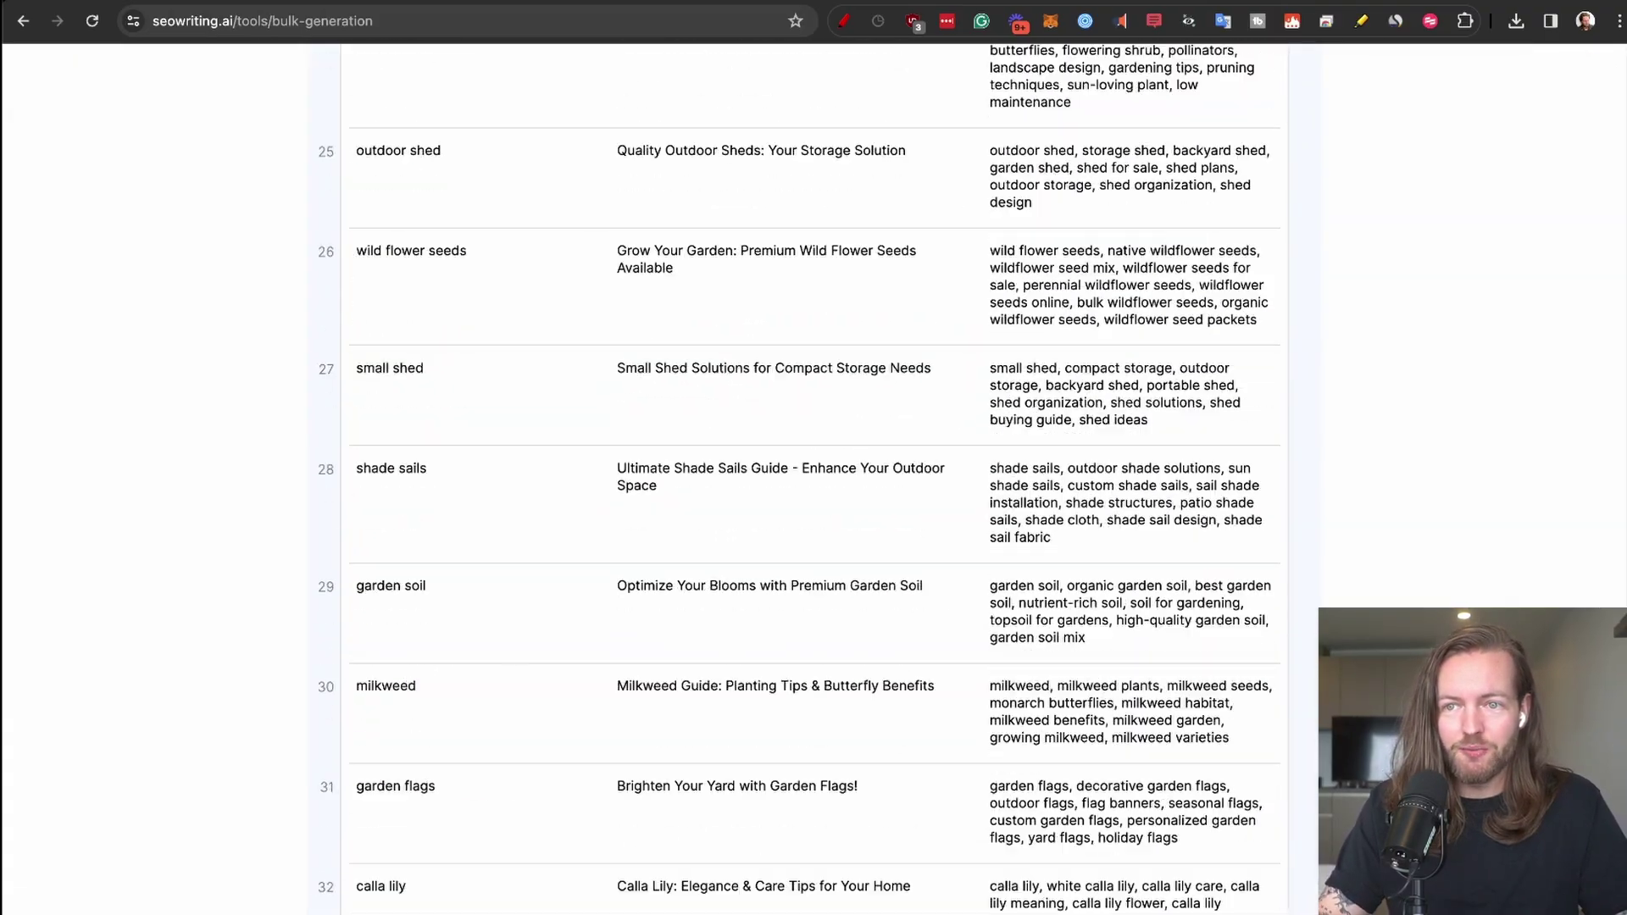
{"action": "scroll", "coordinate": [799, 478], "scroll_direction": "down", "scroll_amount": 10}
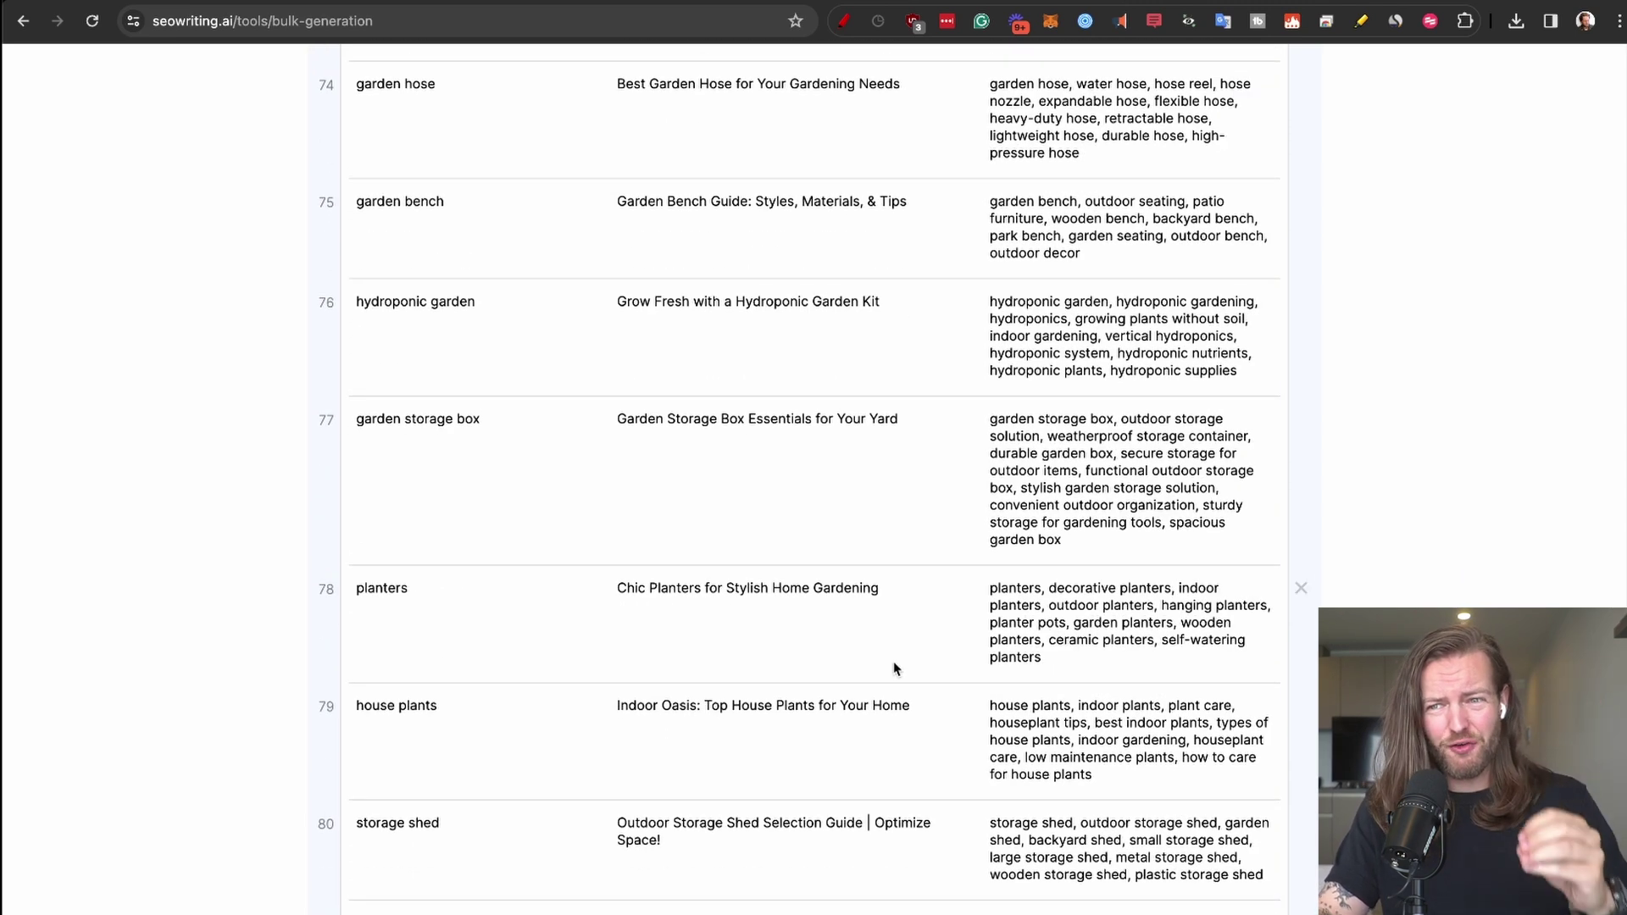
{"action": "scroll", "coordinate": [733, 712], "scroll_direction": "down", "scroll_amount": 3}
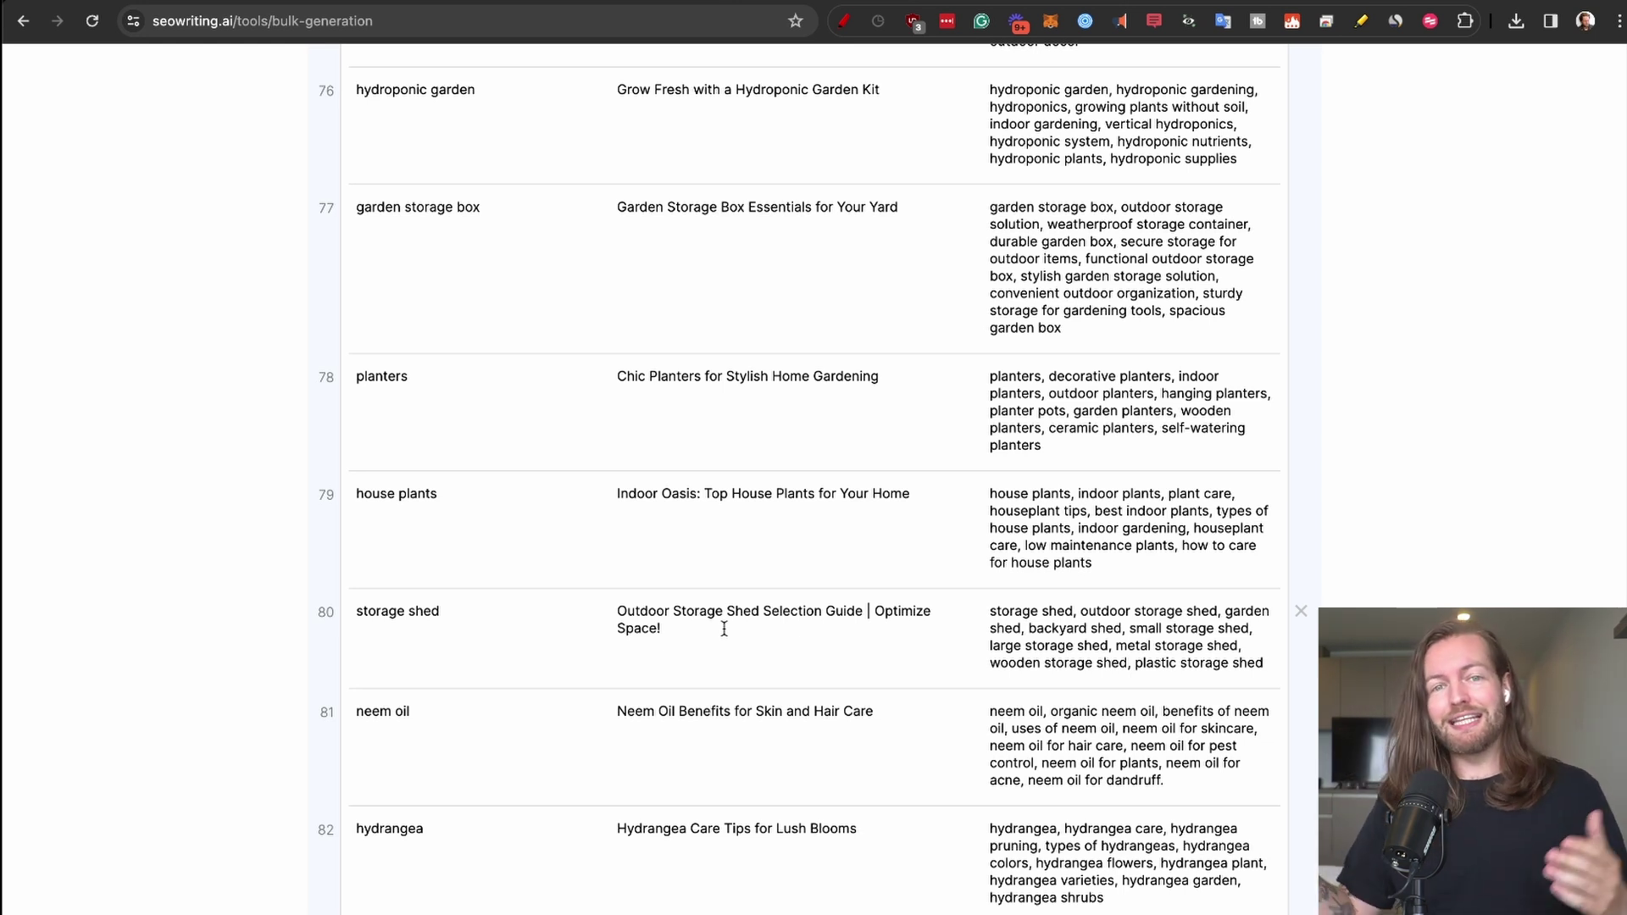
{"action": "scroll", "coordinate": [724, 628], "scroll_direction": "down", "scroll_amount": 10}
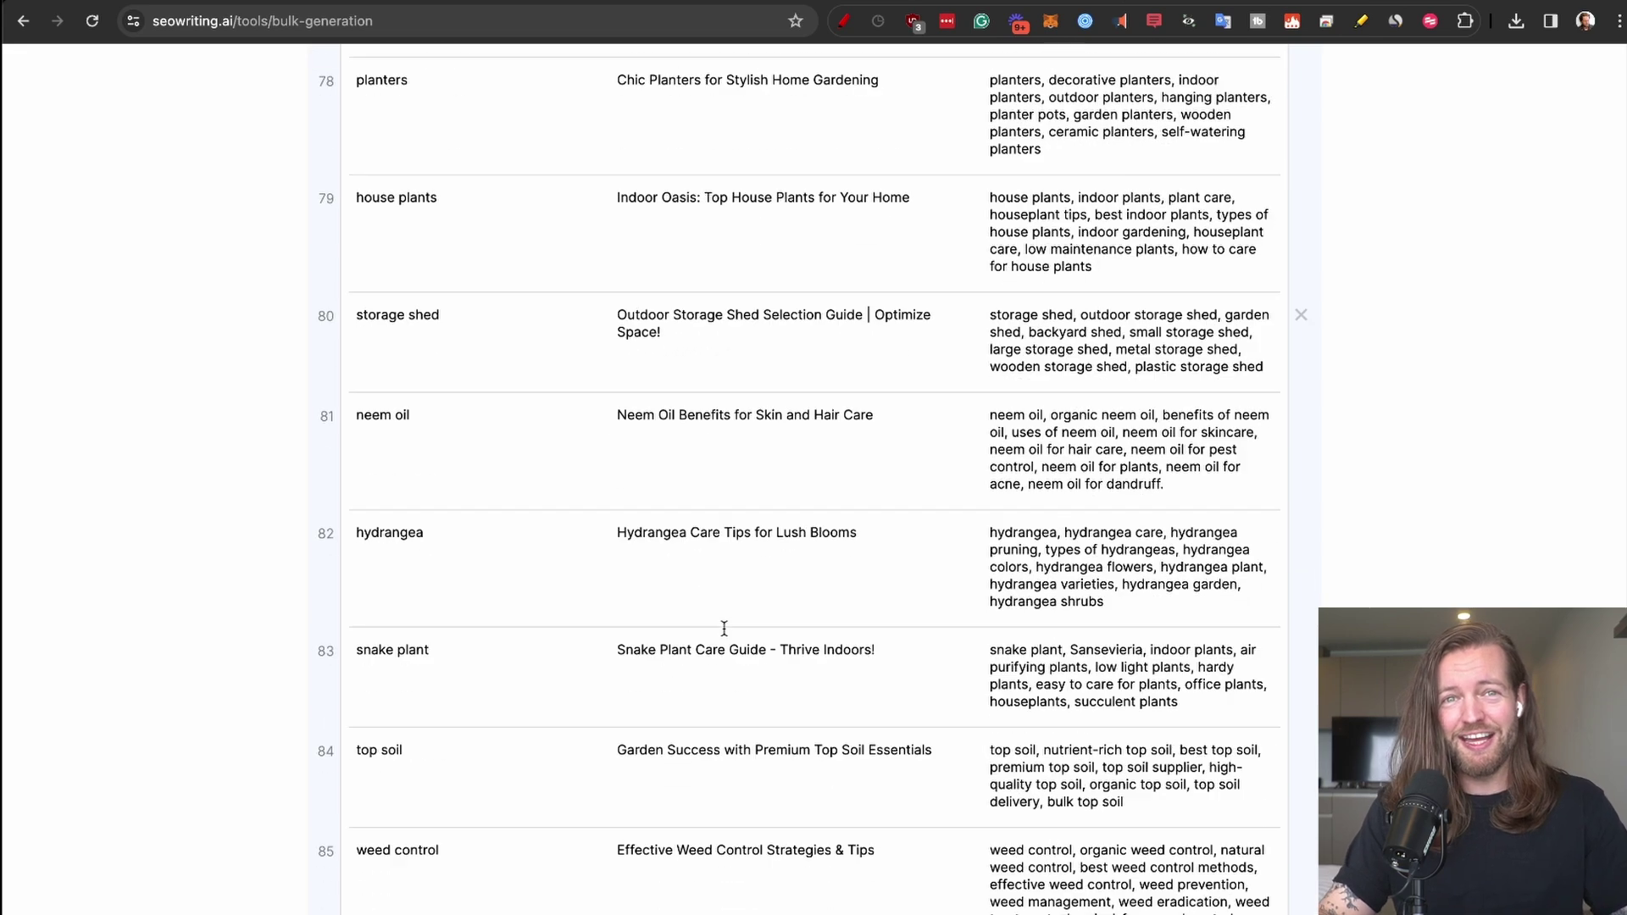
{"action": "scroll", "coordinate": [725, 628], "scroll_direction": "down", "scroll_amount": 10}
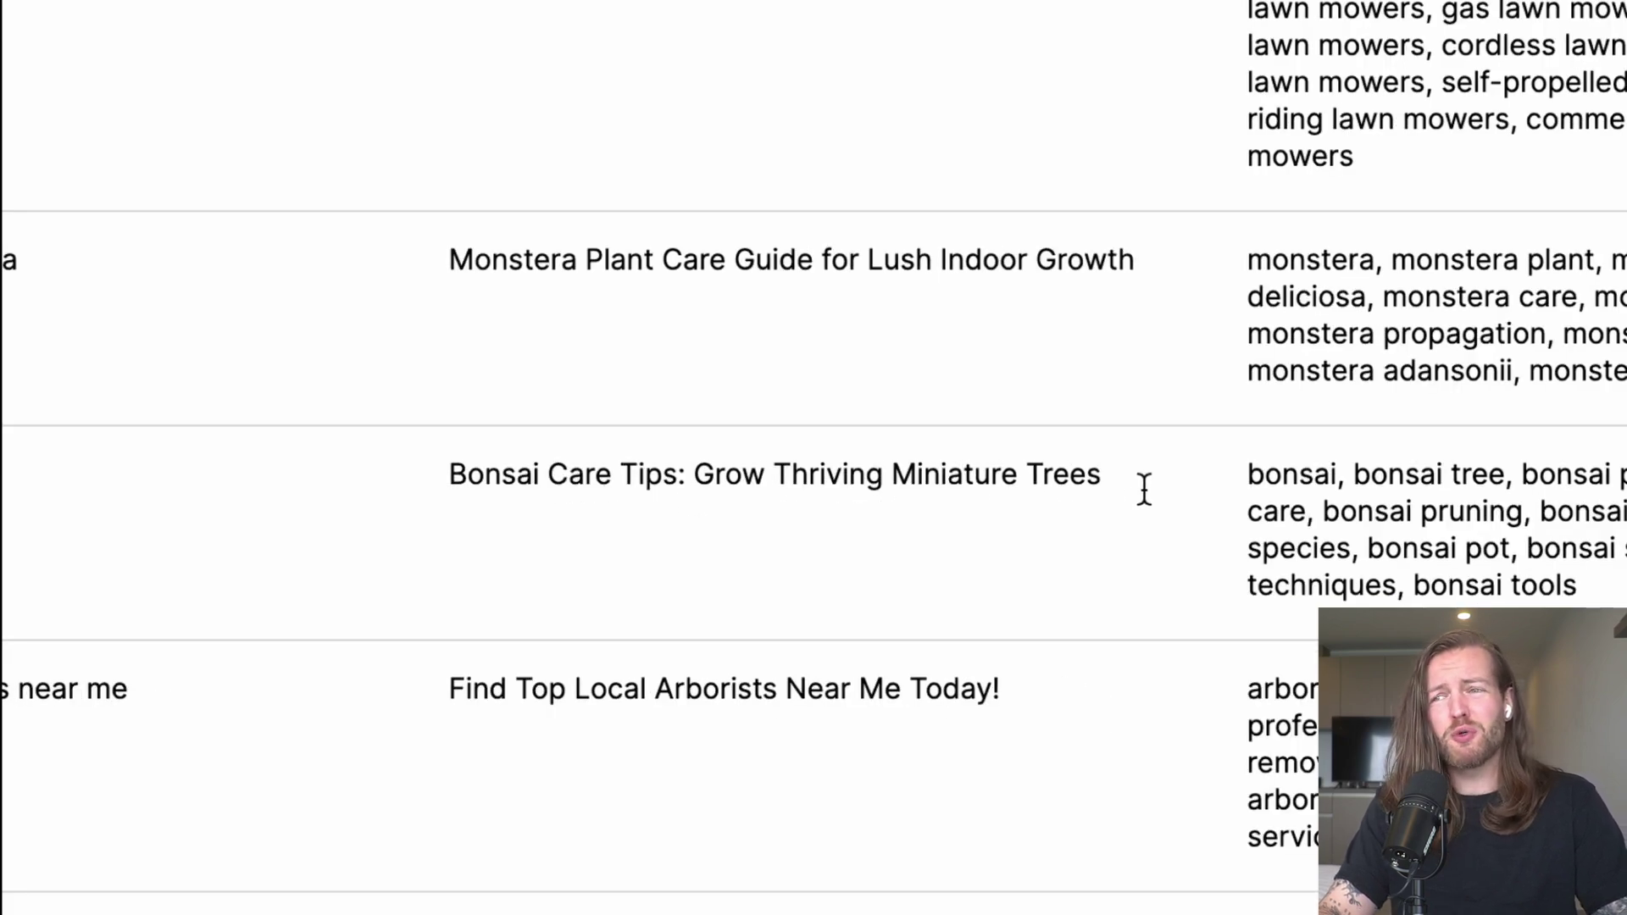
{"action": "scroll", "coordinate": [941, 670], "scroll_direction": "down", "scroll_amount": 10}
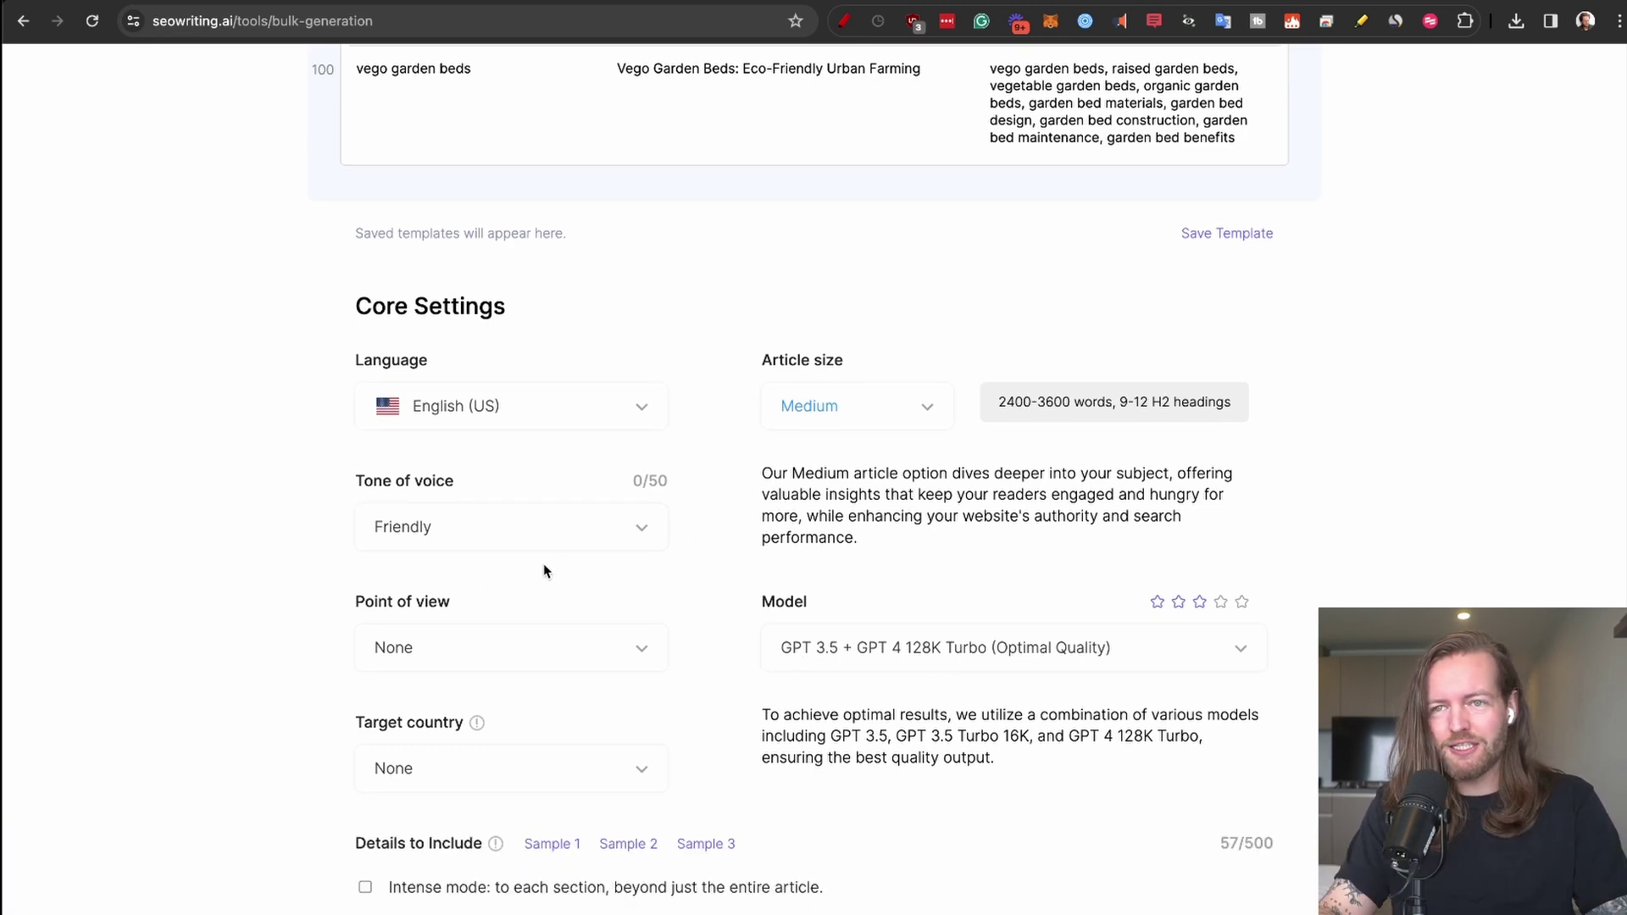
Set tone to Informational, point of view to Second person, target country to United States.
{"action": "left_click", "coordinate": [566, 525]}
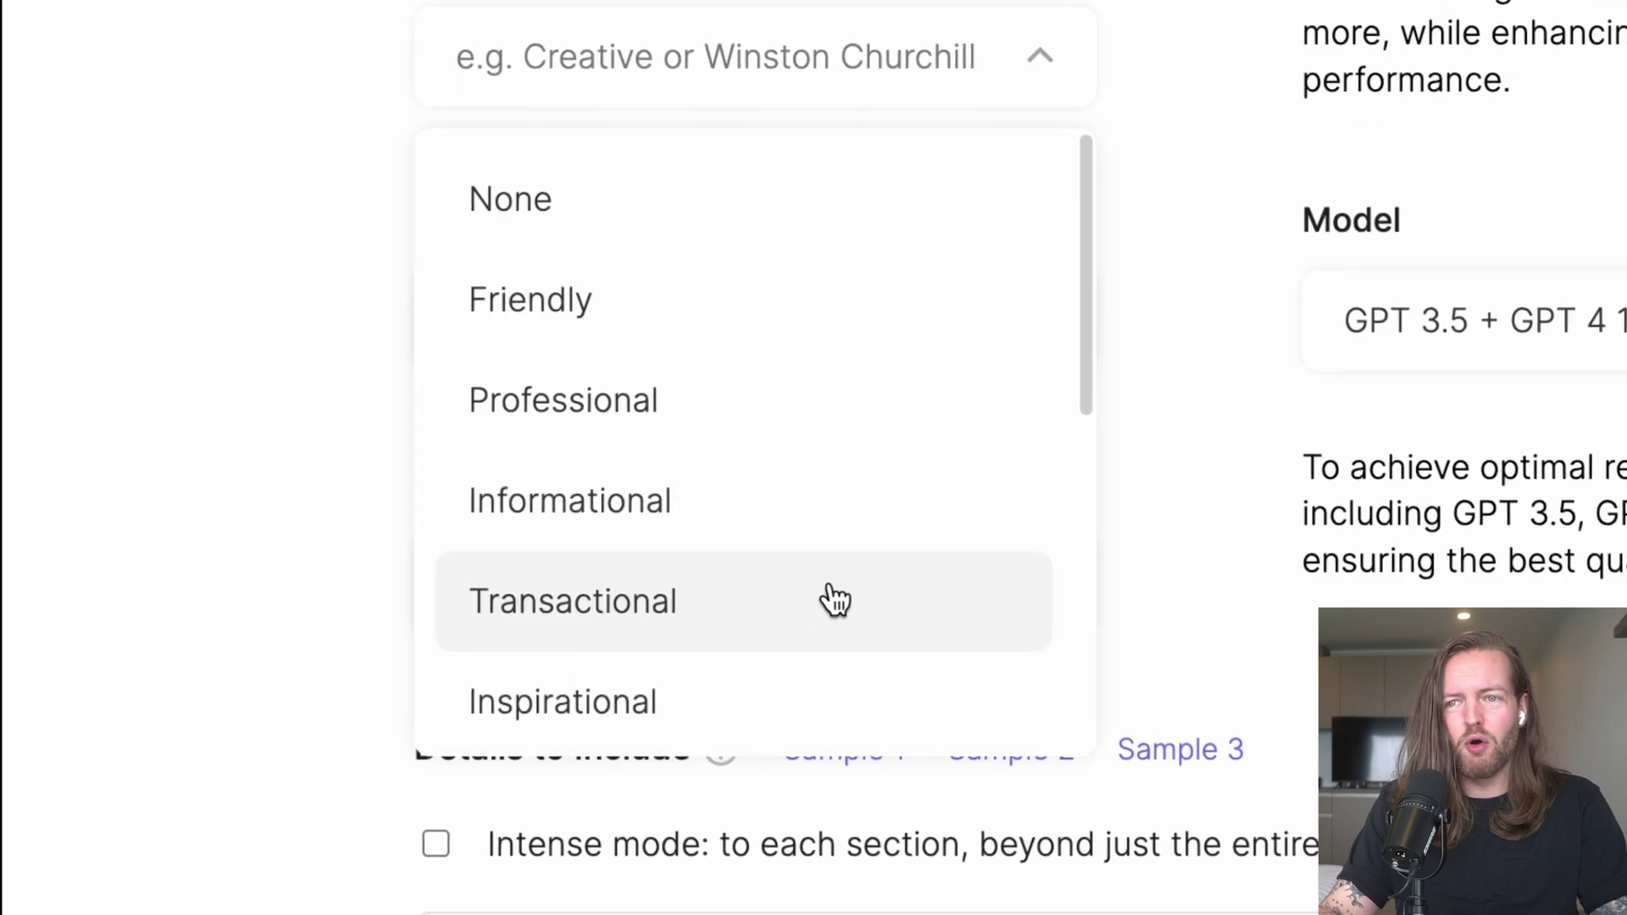
{"action": "scroll", "coordinate": [835, 597], "scroll_direction": "down", "scroll_amount": 5}
{"action": "scroll", "coordinate": [816, 574], "scroll_direction": "up", "scroll_amount": 4}
{"action": "left_click", "coordinate": [602, 349]}
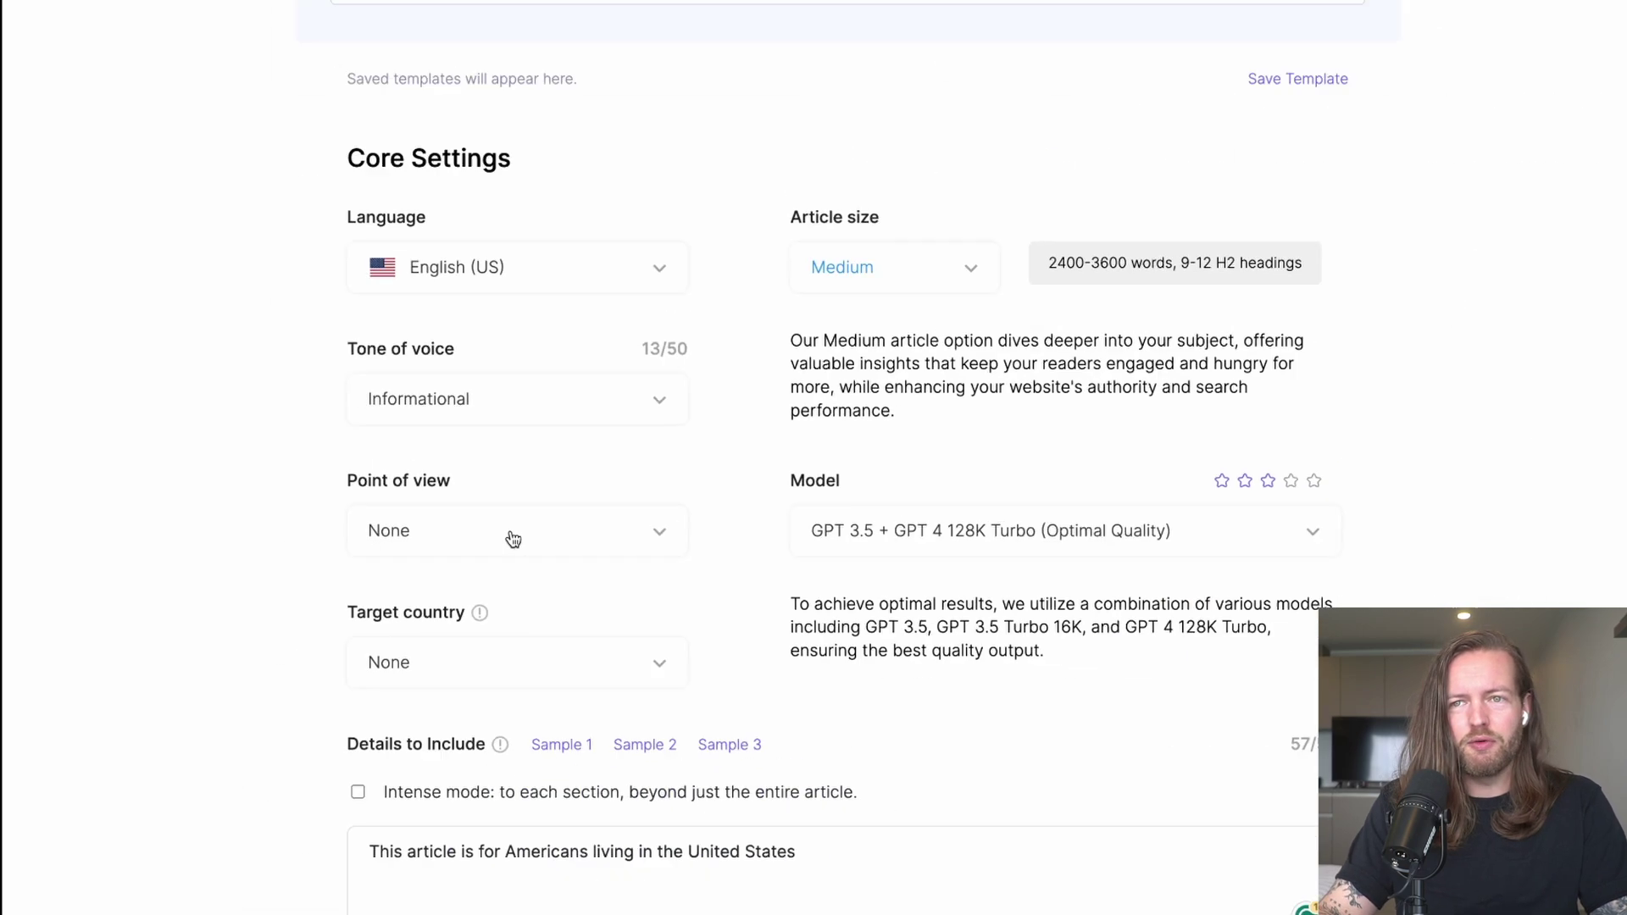
{"action": "left_click", "coordinate": [547, 536]}
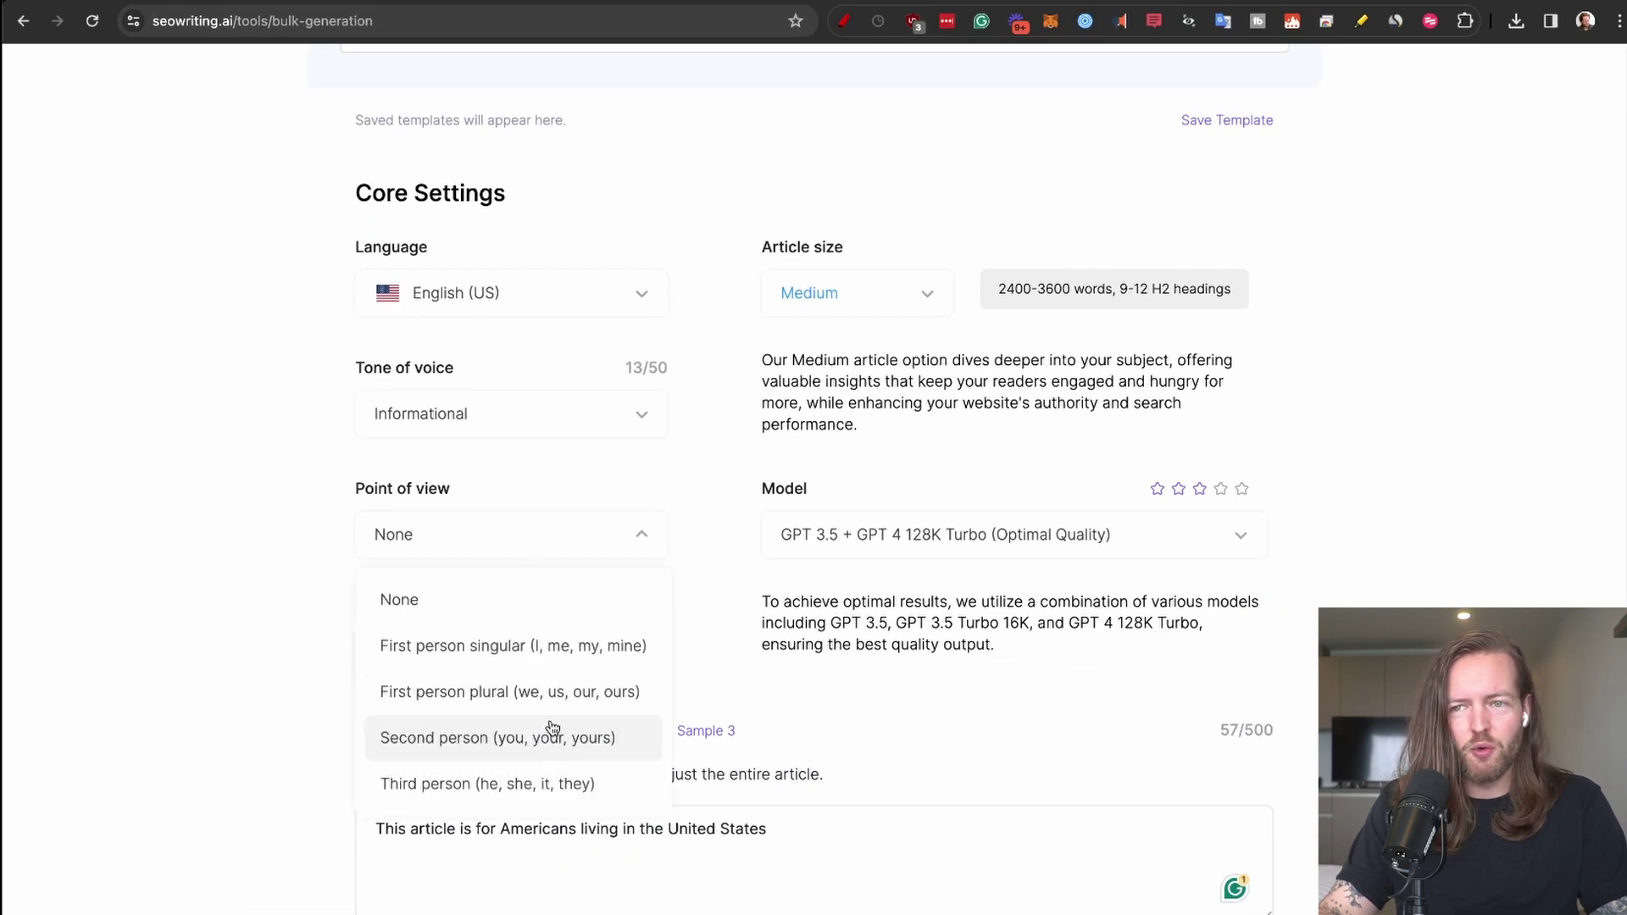
{"action": "left_click", "coordinate": [548, 755]}
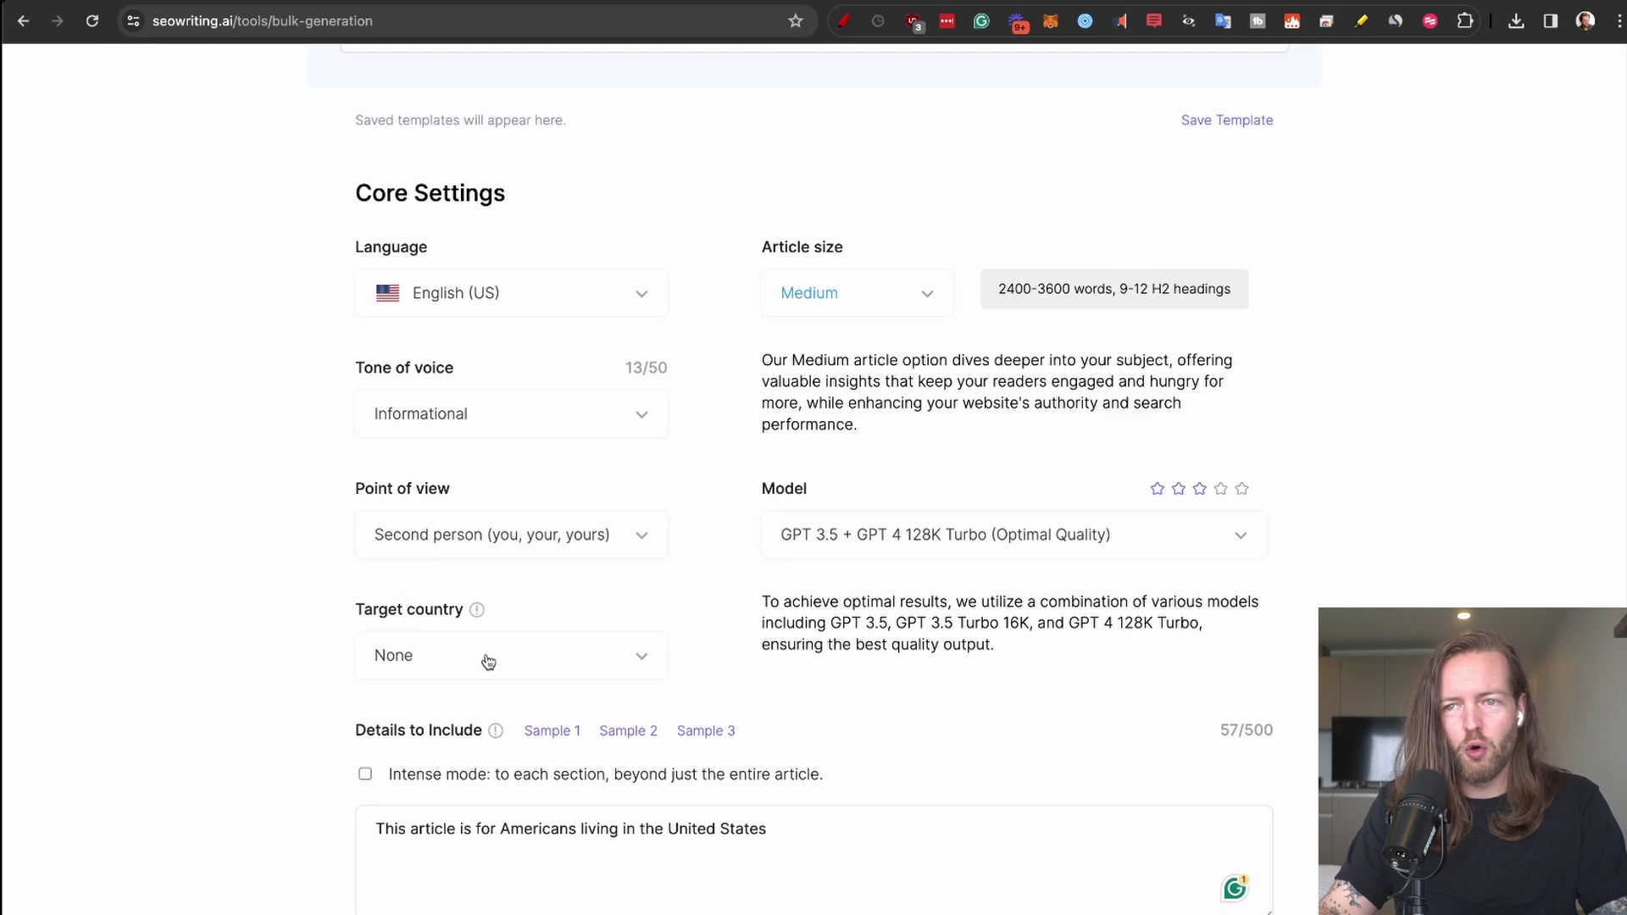
{"action": "left_click", "coordinate": [439, 662]}
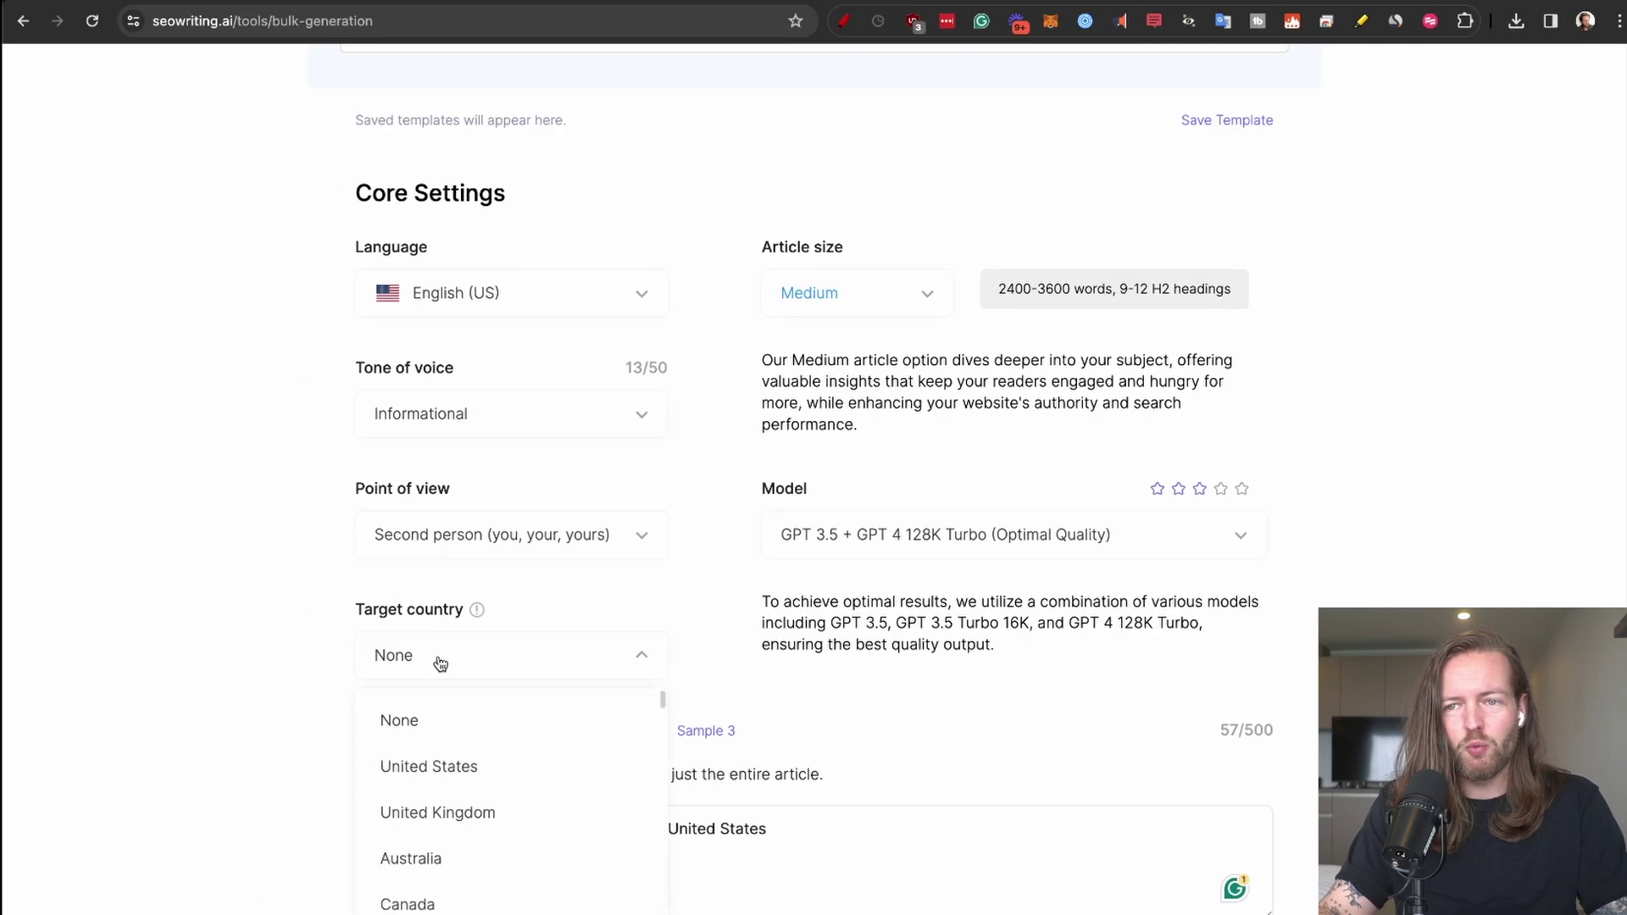
{"action": "left_click", "coordinate": [479, 772]}
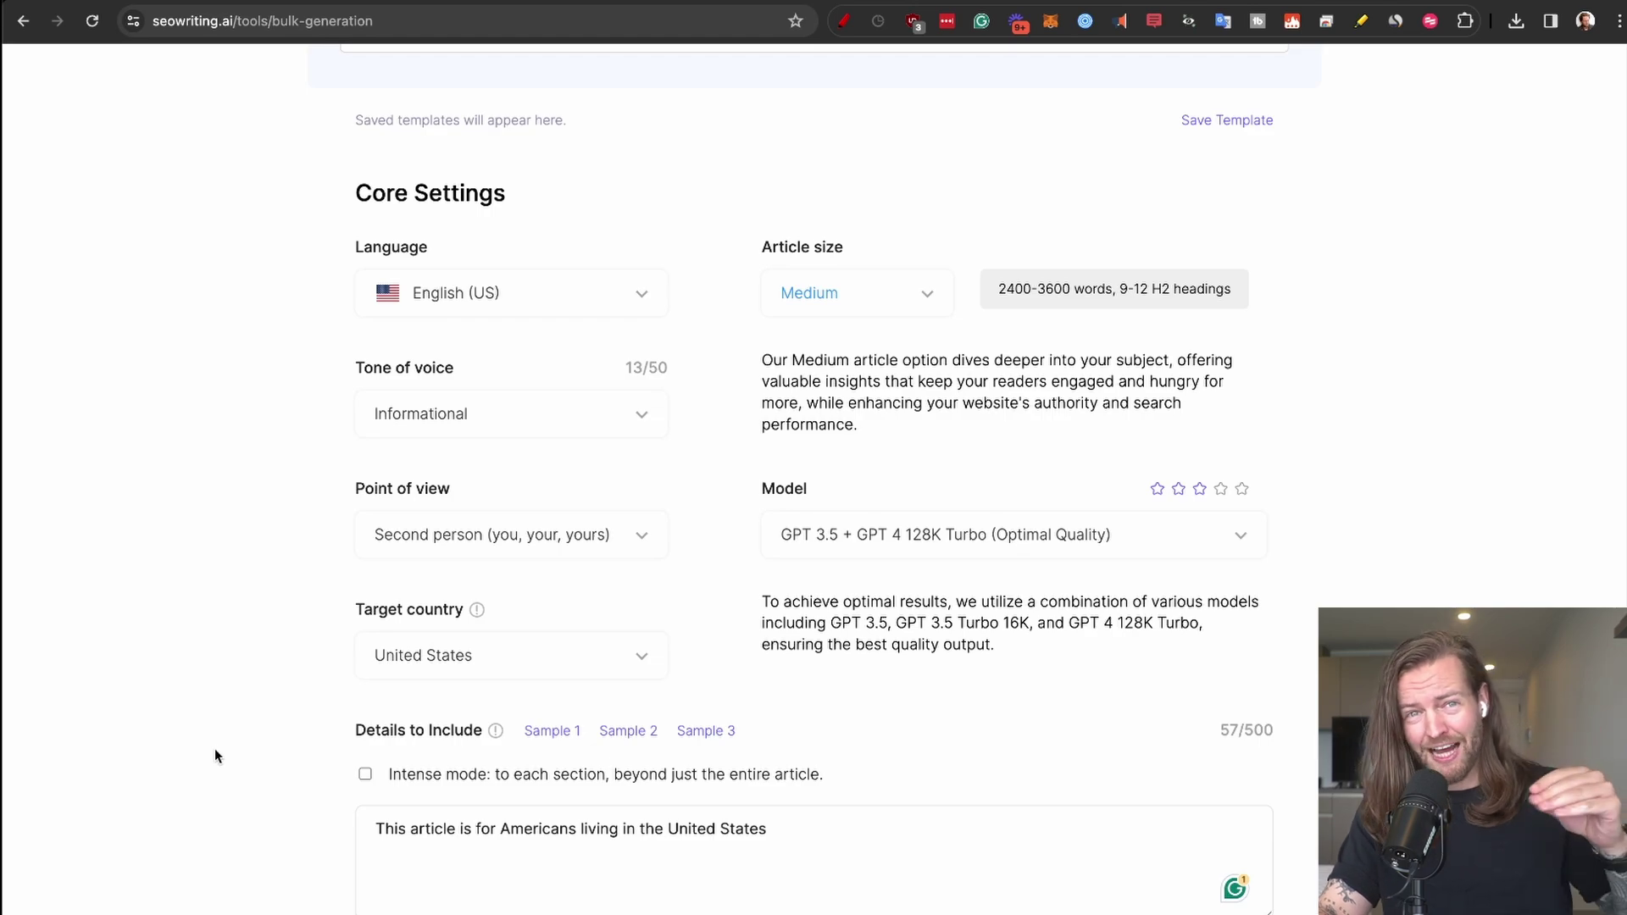
Check the article size options and keep the size on Medium.
{"action": "scroll", "coordinate": [493, 492], "scroll_direction": "up", "scroll_amount": 20}
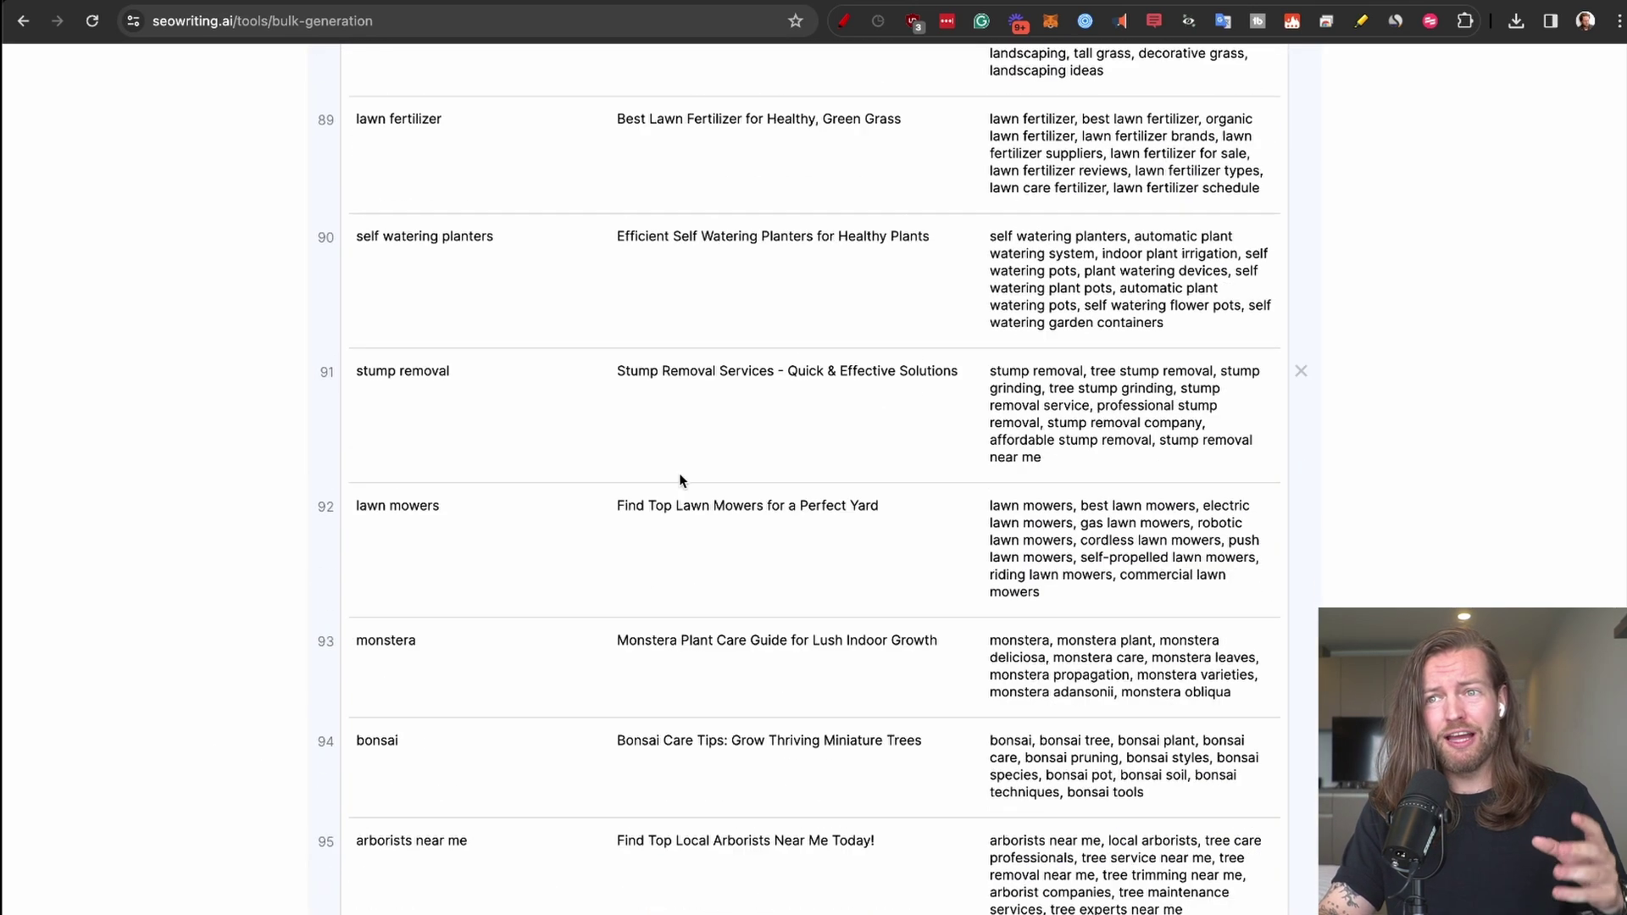
{"action": "scroll", "coordinate": [697, 454], "scroll_direction": "up", "scroll_amount": 6}
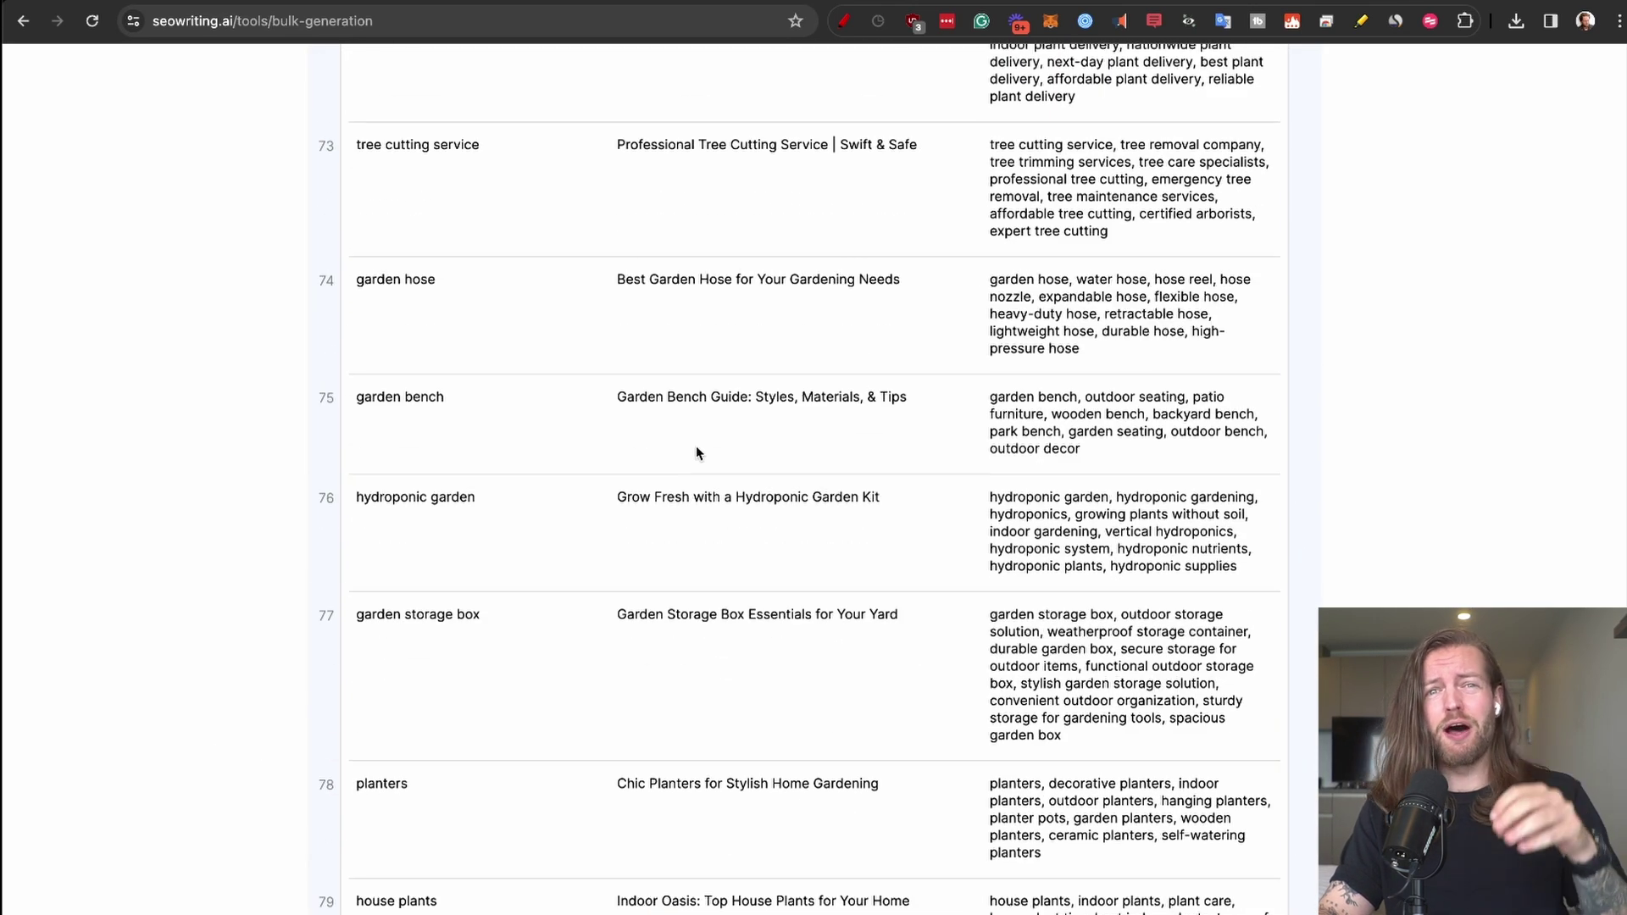
{"action": "scroll", "coordinate": [736, 483], "scroll_direction": "up", "scroll_amount": 2}
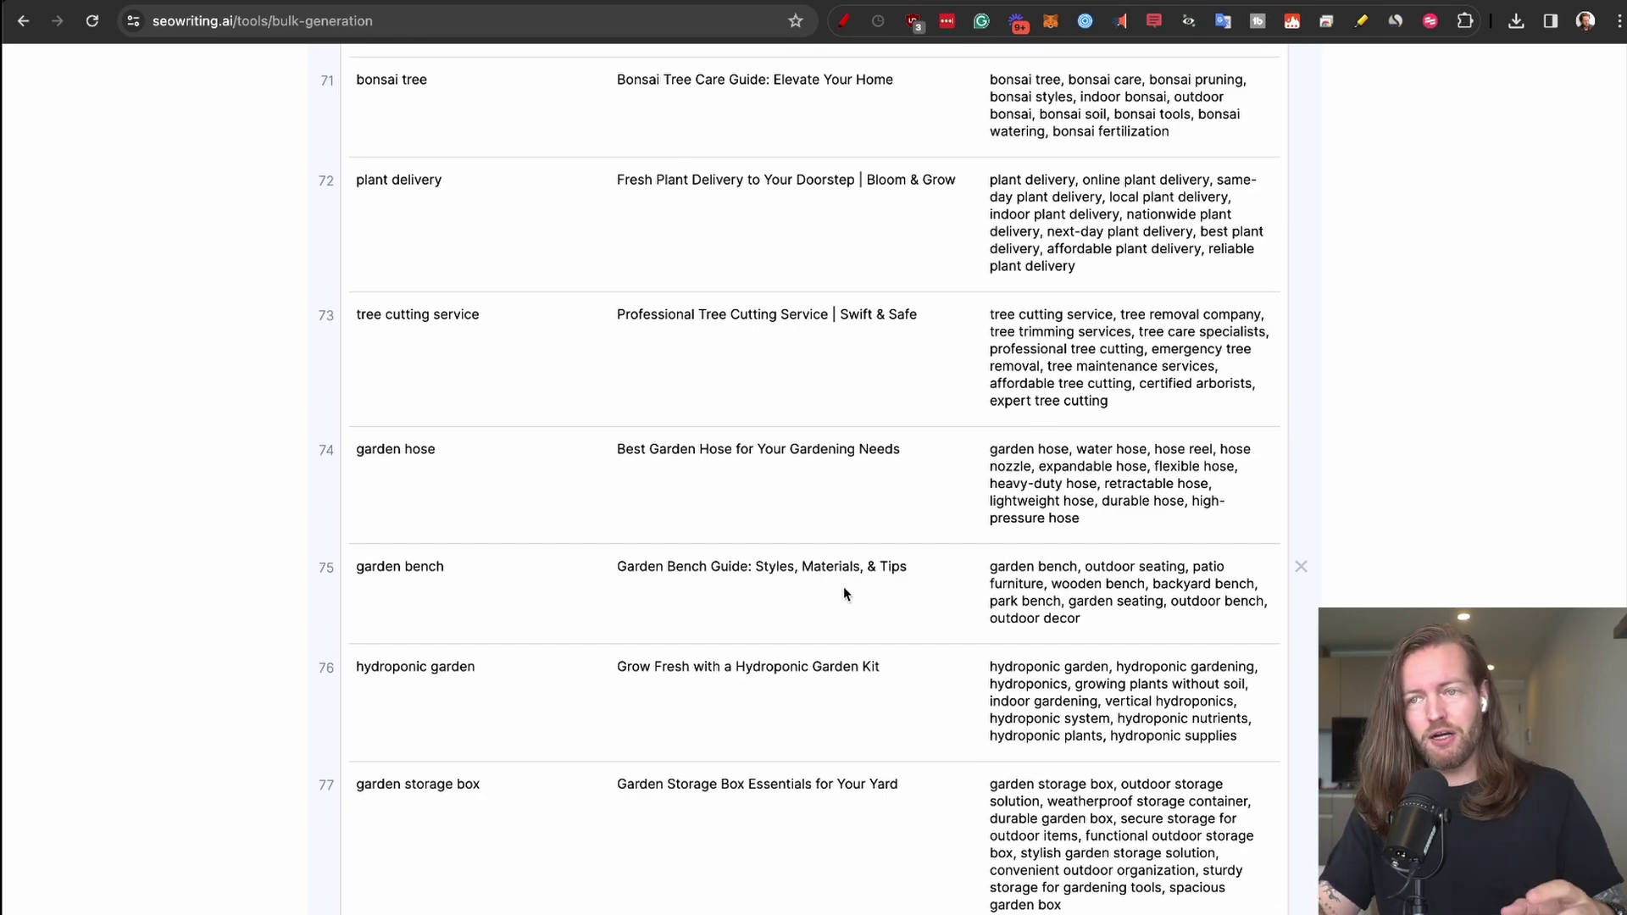
{"action": "scroll", "coordinate": [843, 594], "scroll_direction": "down", "scroll_amount": 20}
{"action": "scroll", "coordinate": [280, 480], "scroll_direction": "up", "scroll_amount": 15}
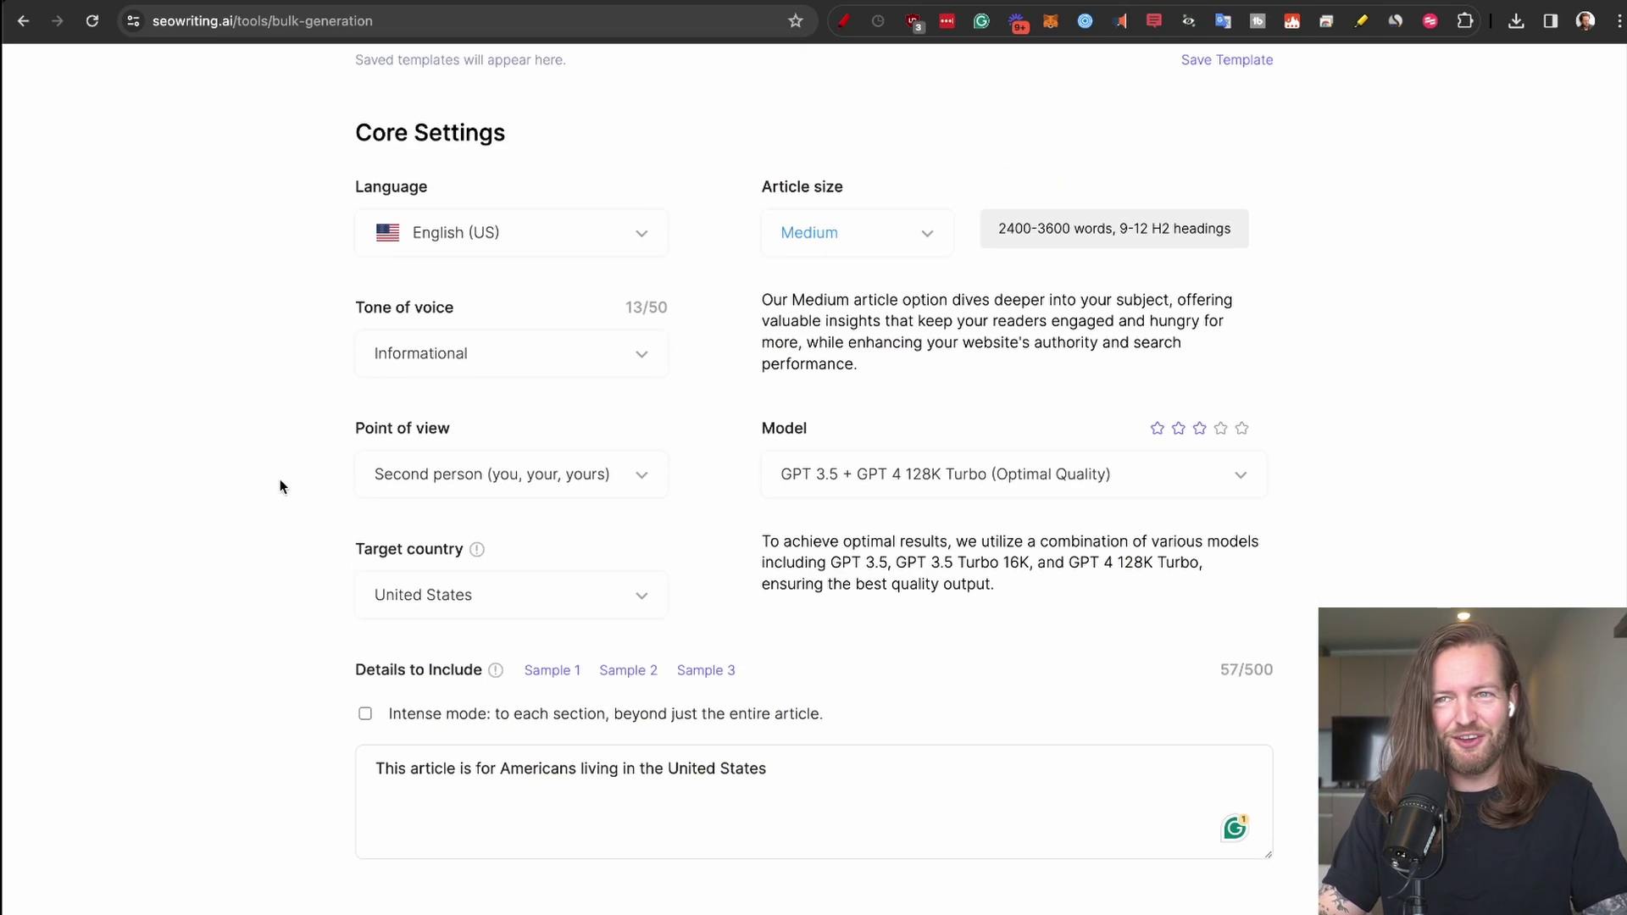
{"action": "scroll", "coordinate": [282, 478], "scroll_direction": "down", "scroll_amount": 1}
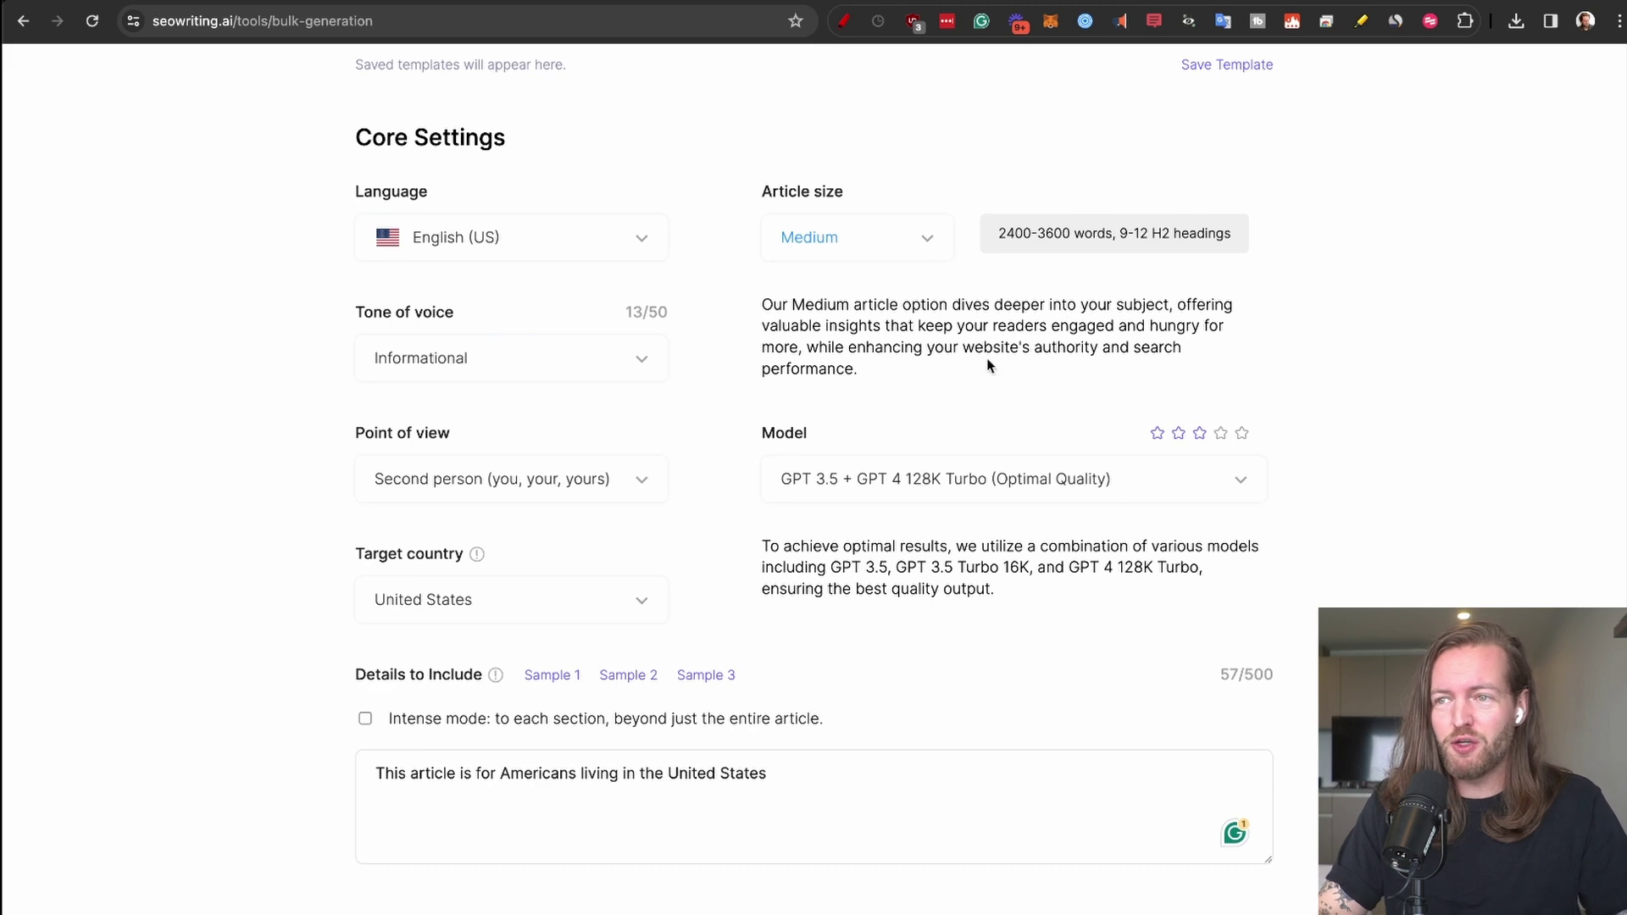
{"action": "left_click", "coordinate": [931, 242]}
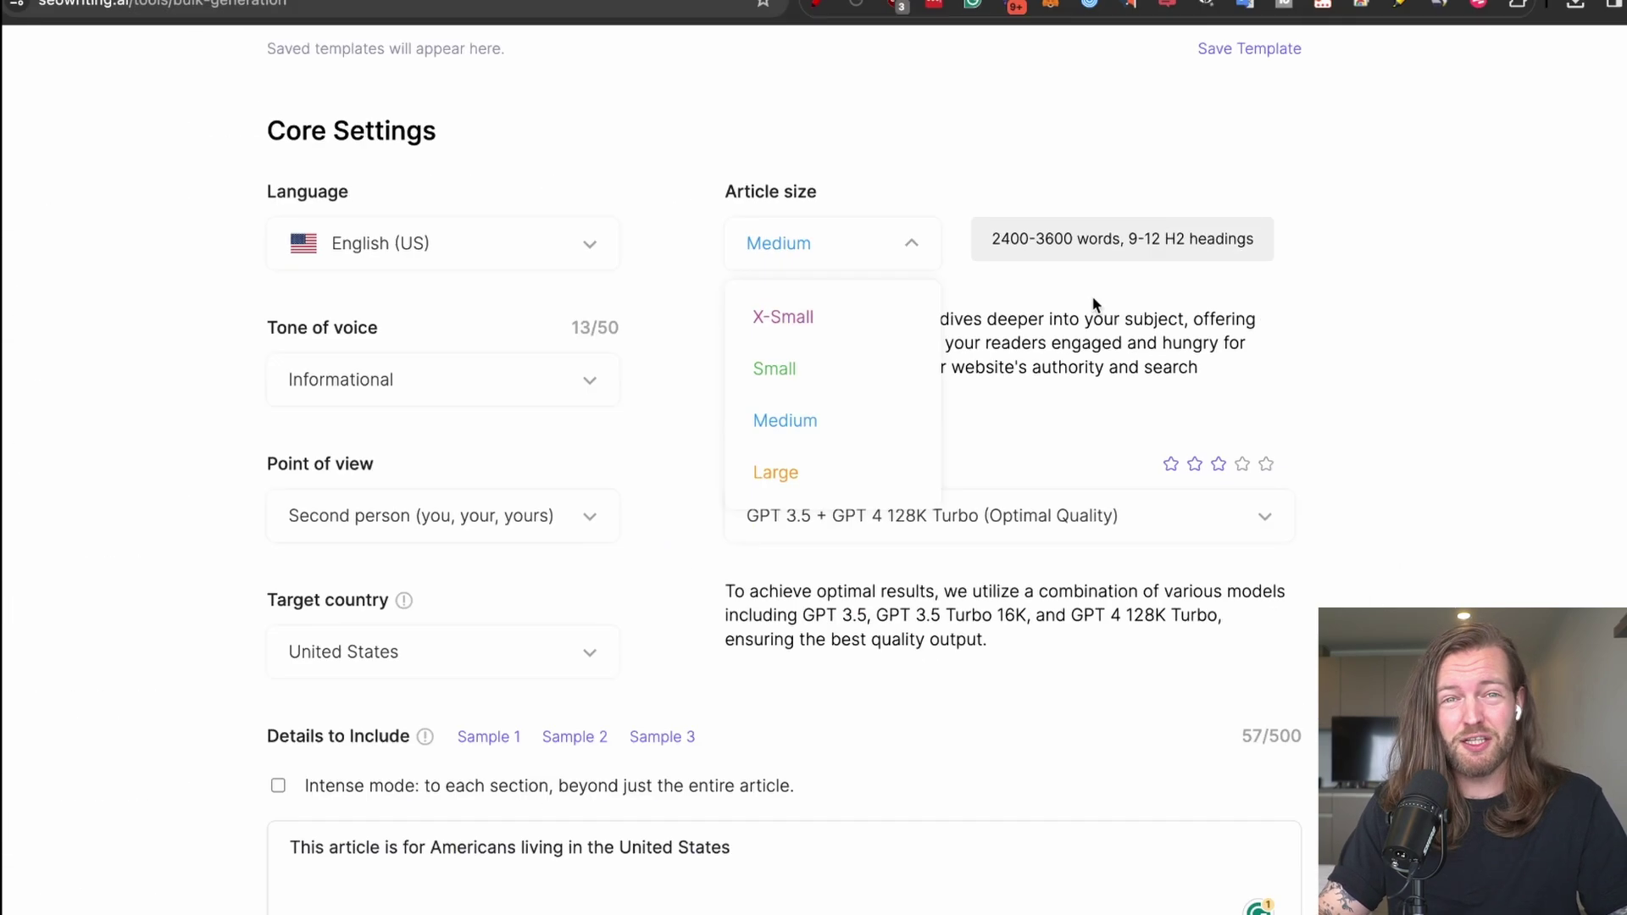
{"action": "left_click", "coordinate": [737, 519]}
{"action": "scroll", "coordinate": [741, 521], "scroll_direction": "down", "scroll_amount": 3}
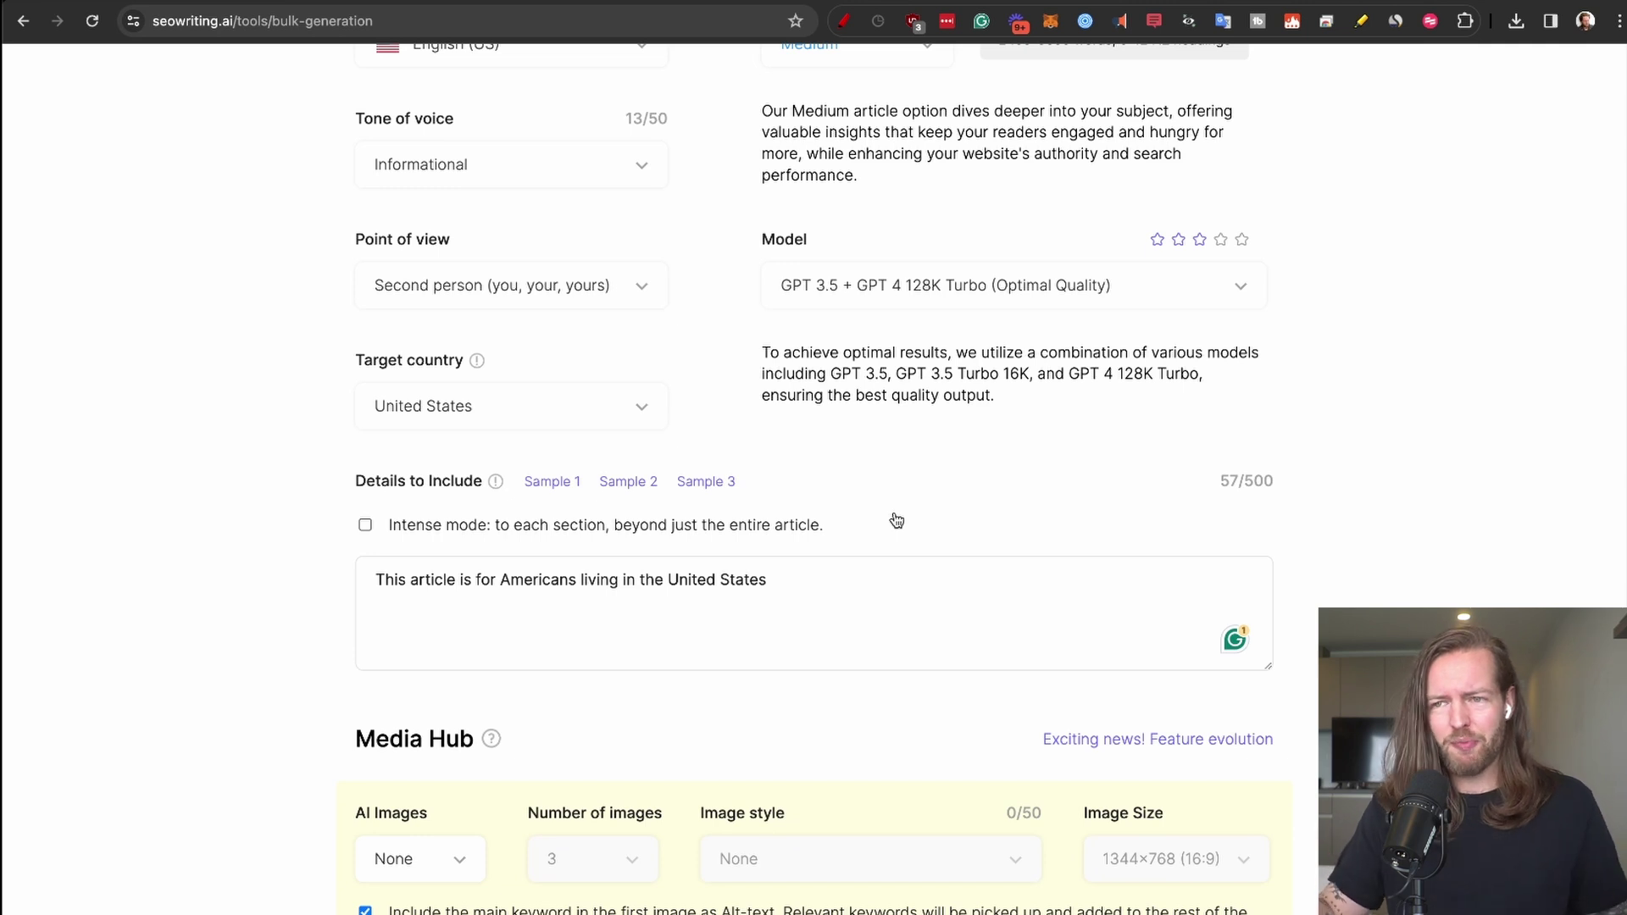
Turn on AI images, set 10 images, and place media sequentially in each section.
{"action": "scroll", "coordinate": [896, 520], "scroll_direction": "down", "scroll_amount": 5}
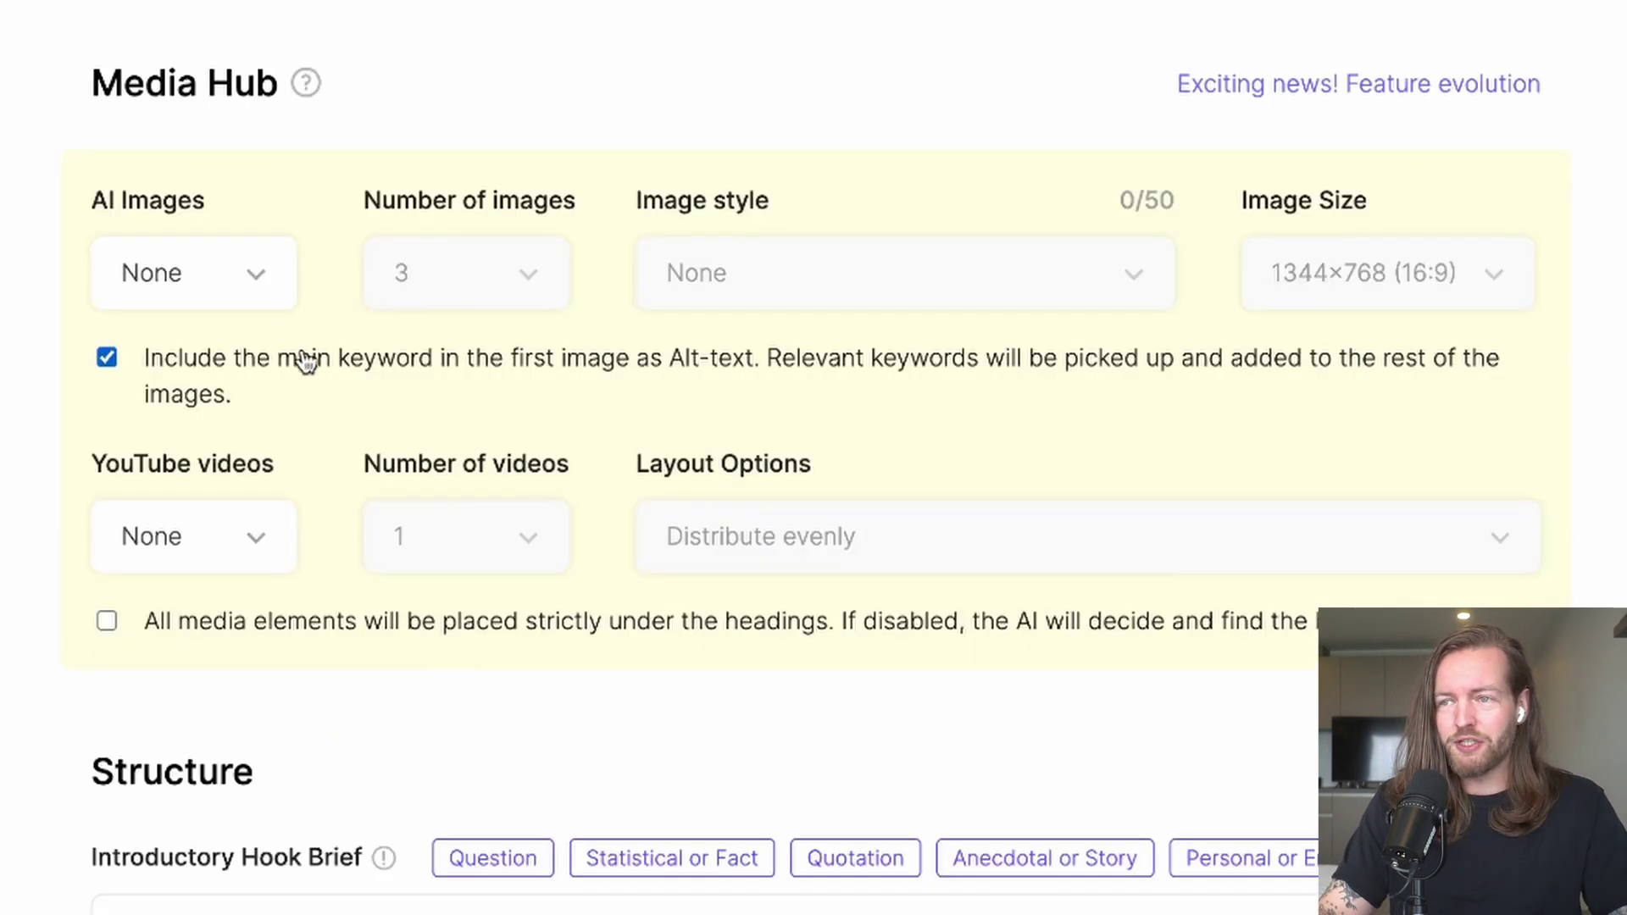
{"action": "left_click", "coordinate": [253, 299]}
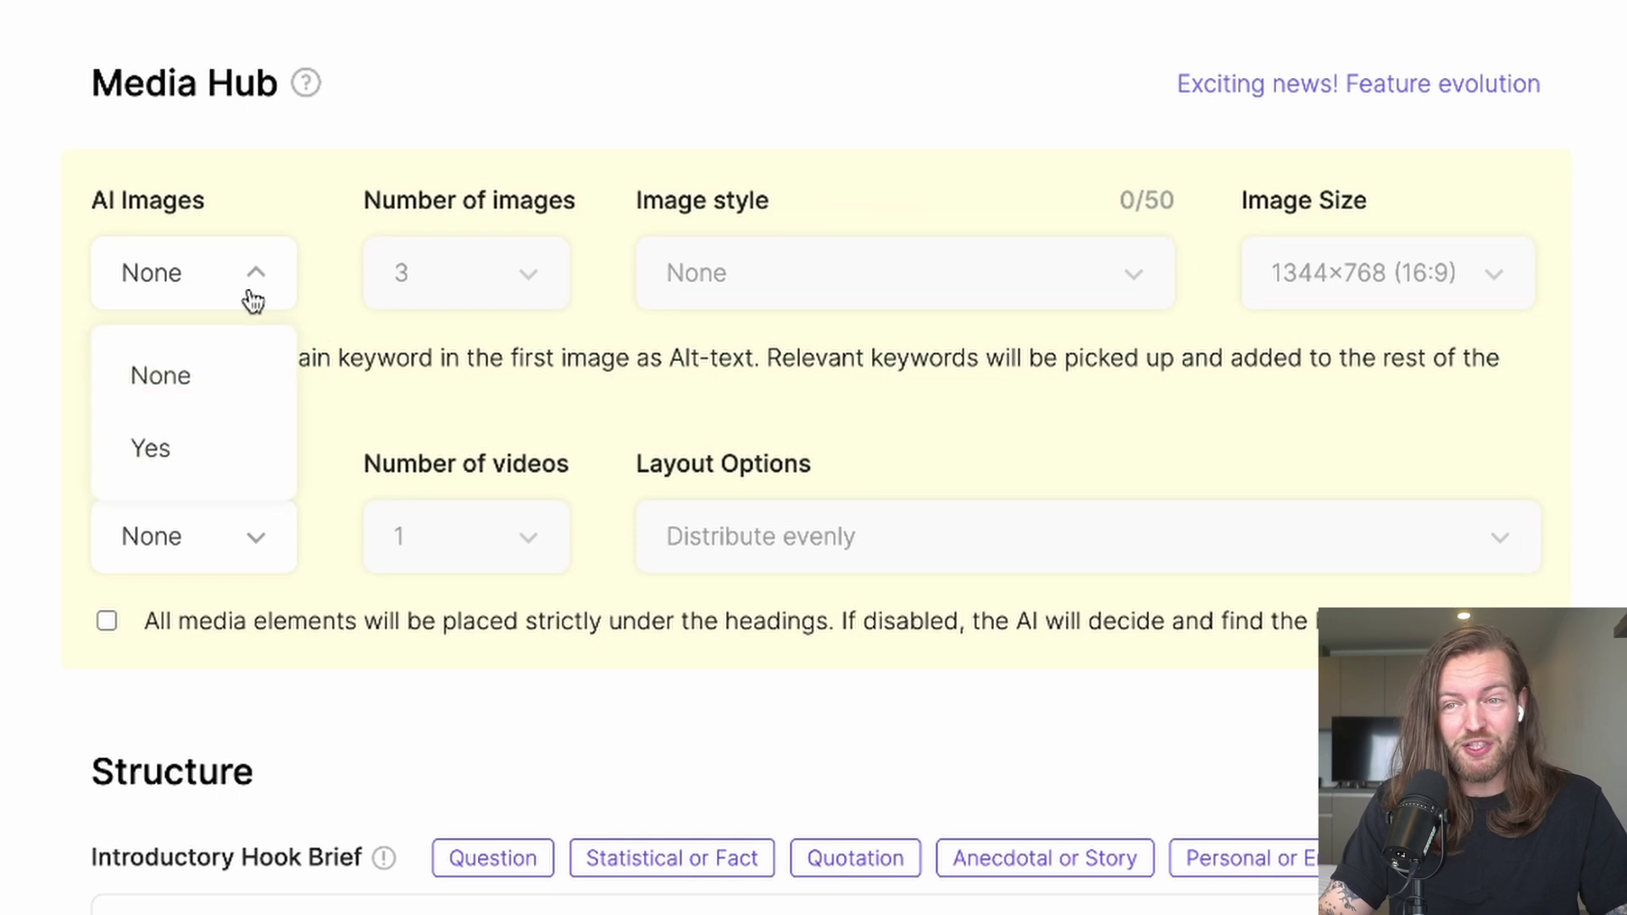
{"action": "left_click", "coordinate": [204, 475]}
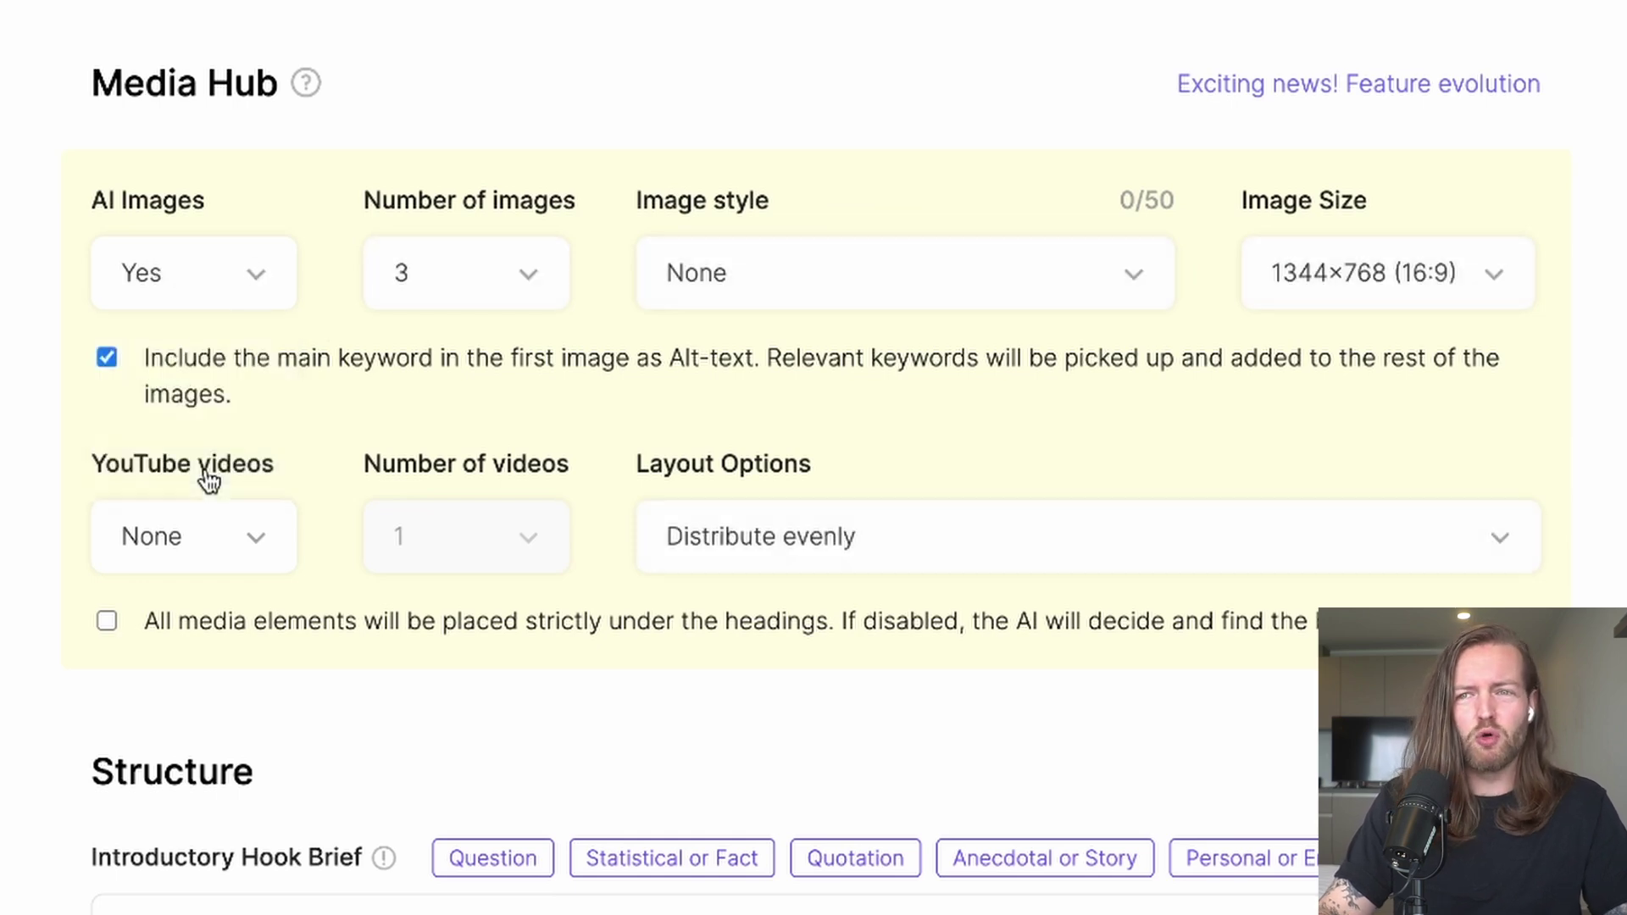
{"action": "left_click", "coordinate": [519, 301]}
{"action": "scroll", "coordinate": [472, 643], "scroll_direction": "down", "scroll_amount": 3}
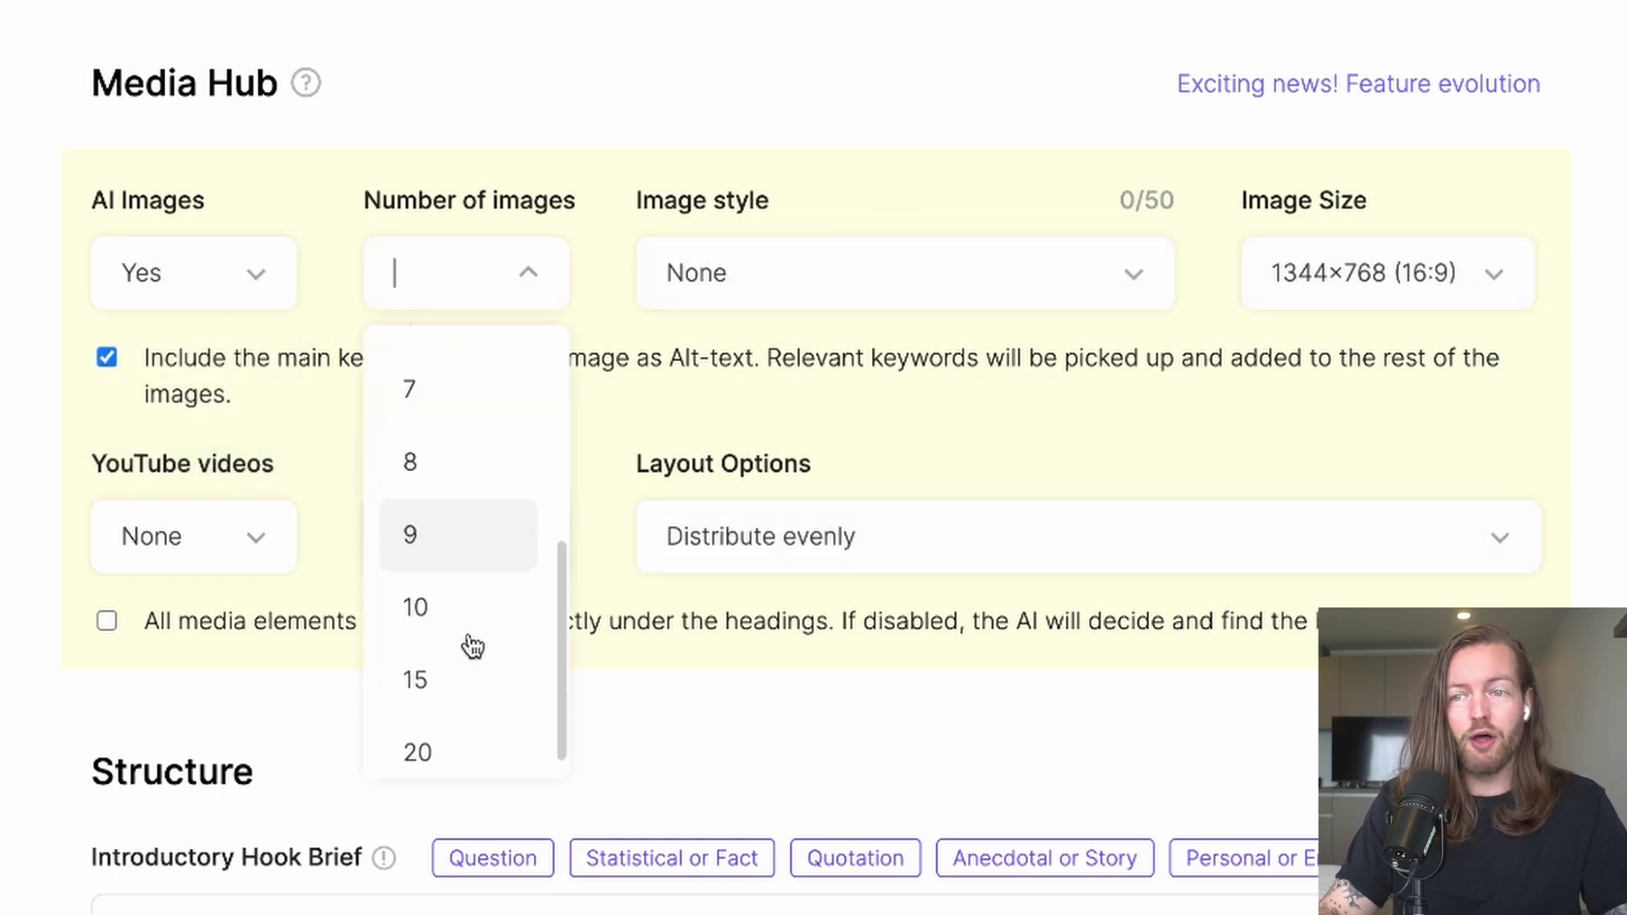
{"action": "left_click", "coordinate": [236, 412]}
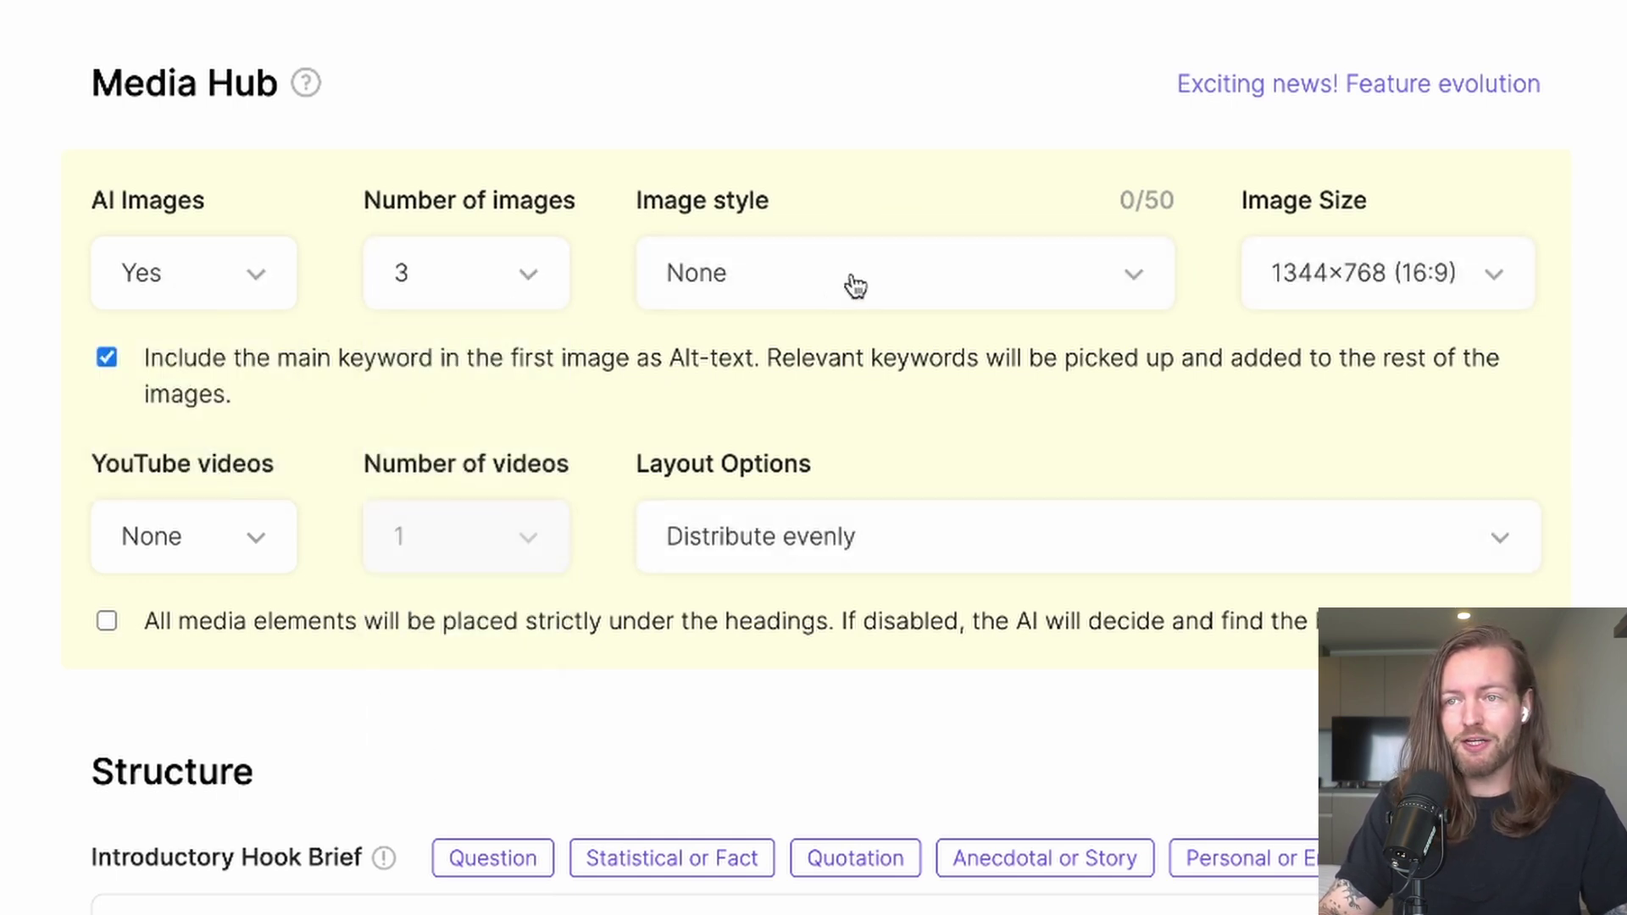
{"action": "left_click", "coordinate": [905, 543]}
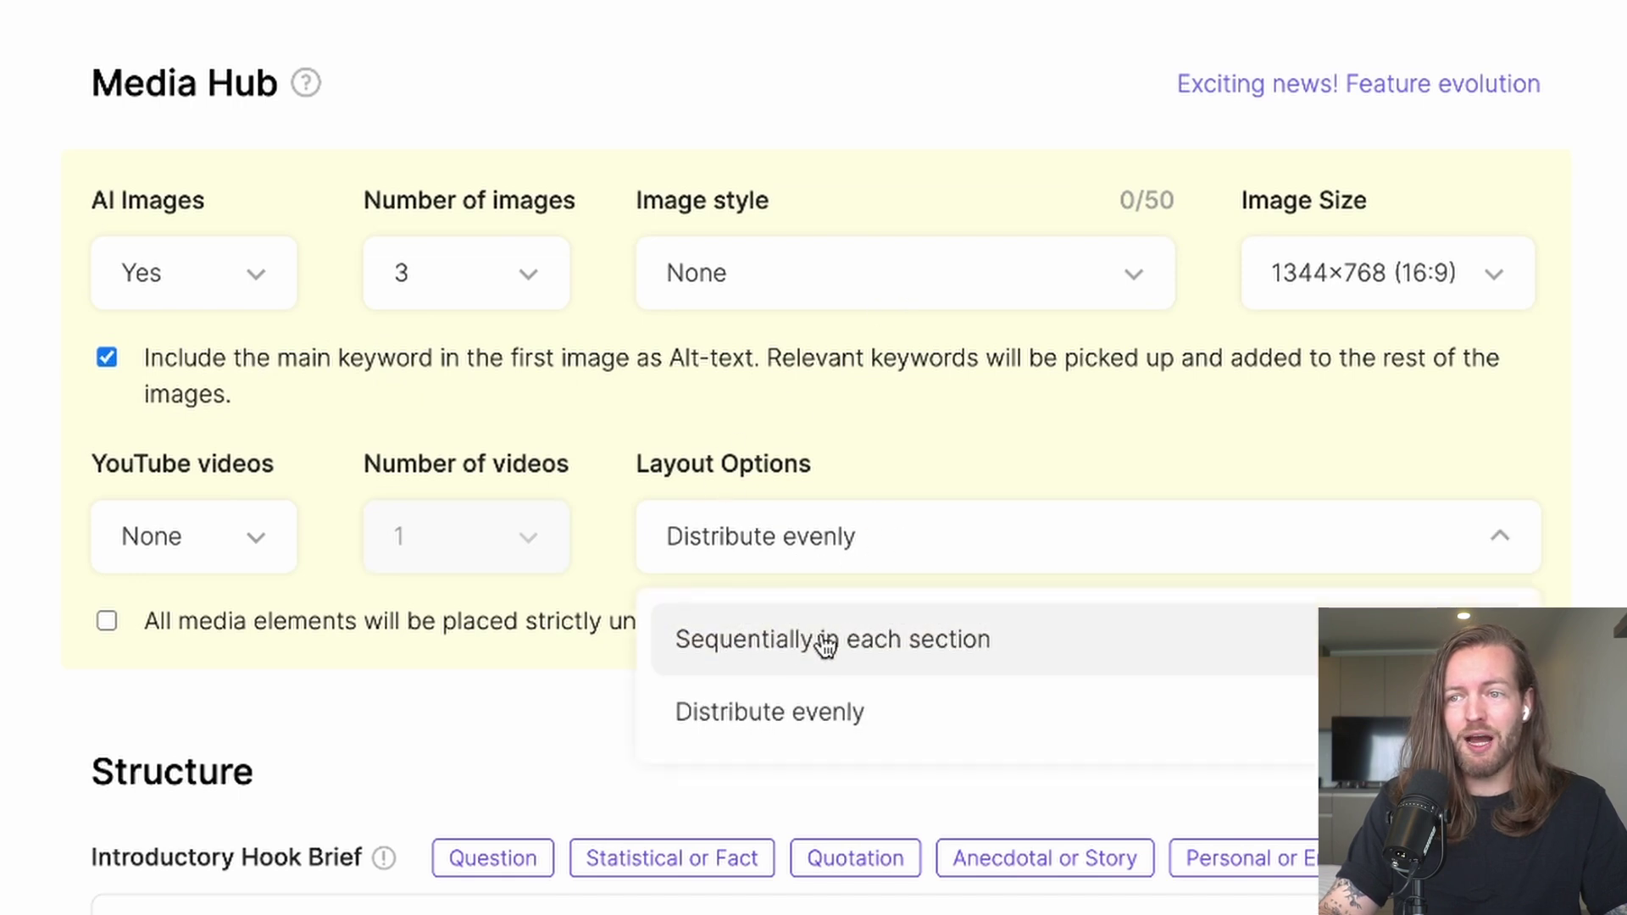
{"action": "left_click", "coordinate": [850, 653]}
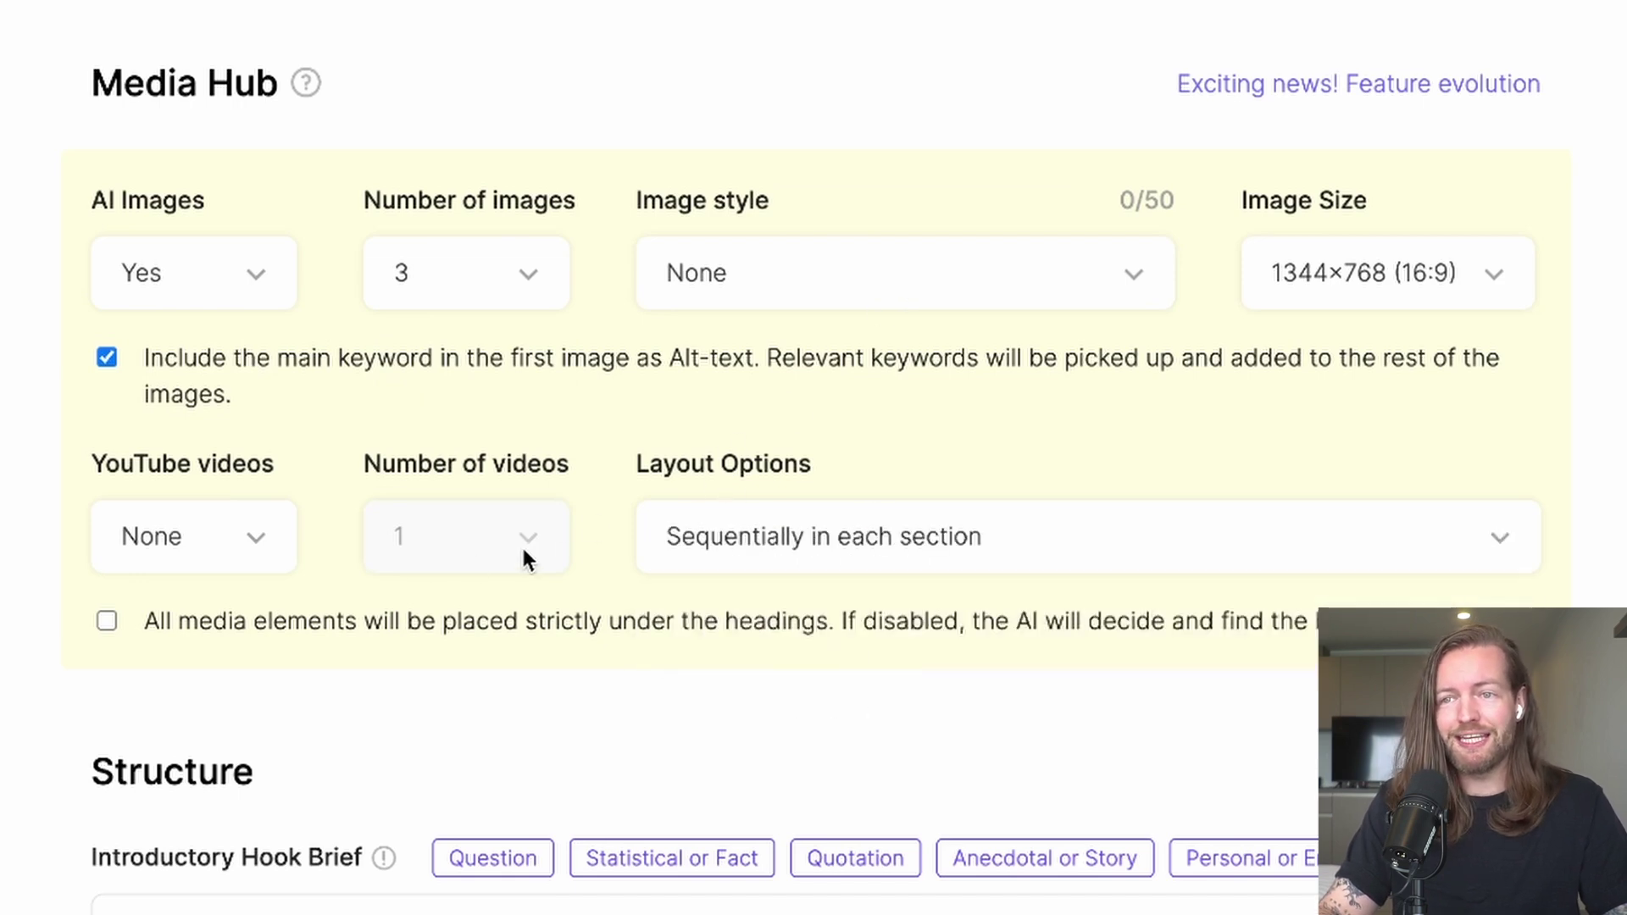
{"action": "left_click", "coordinate": [534, 269]}
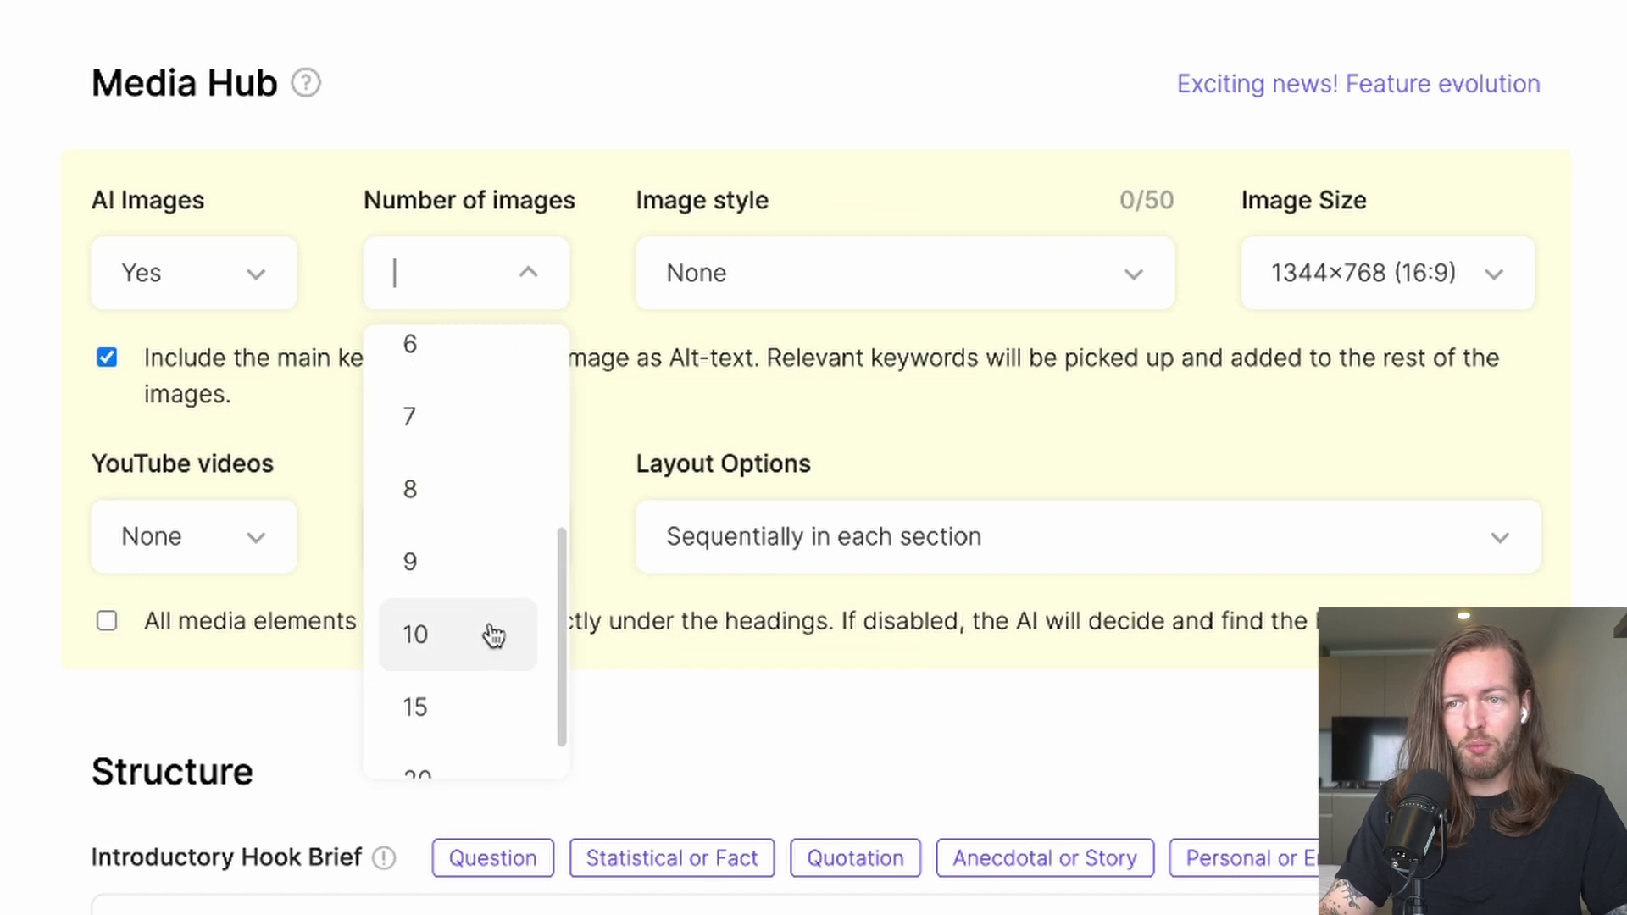
{"action": "left_click", "coordinate": [465, 656]}
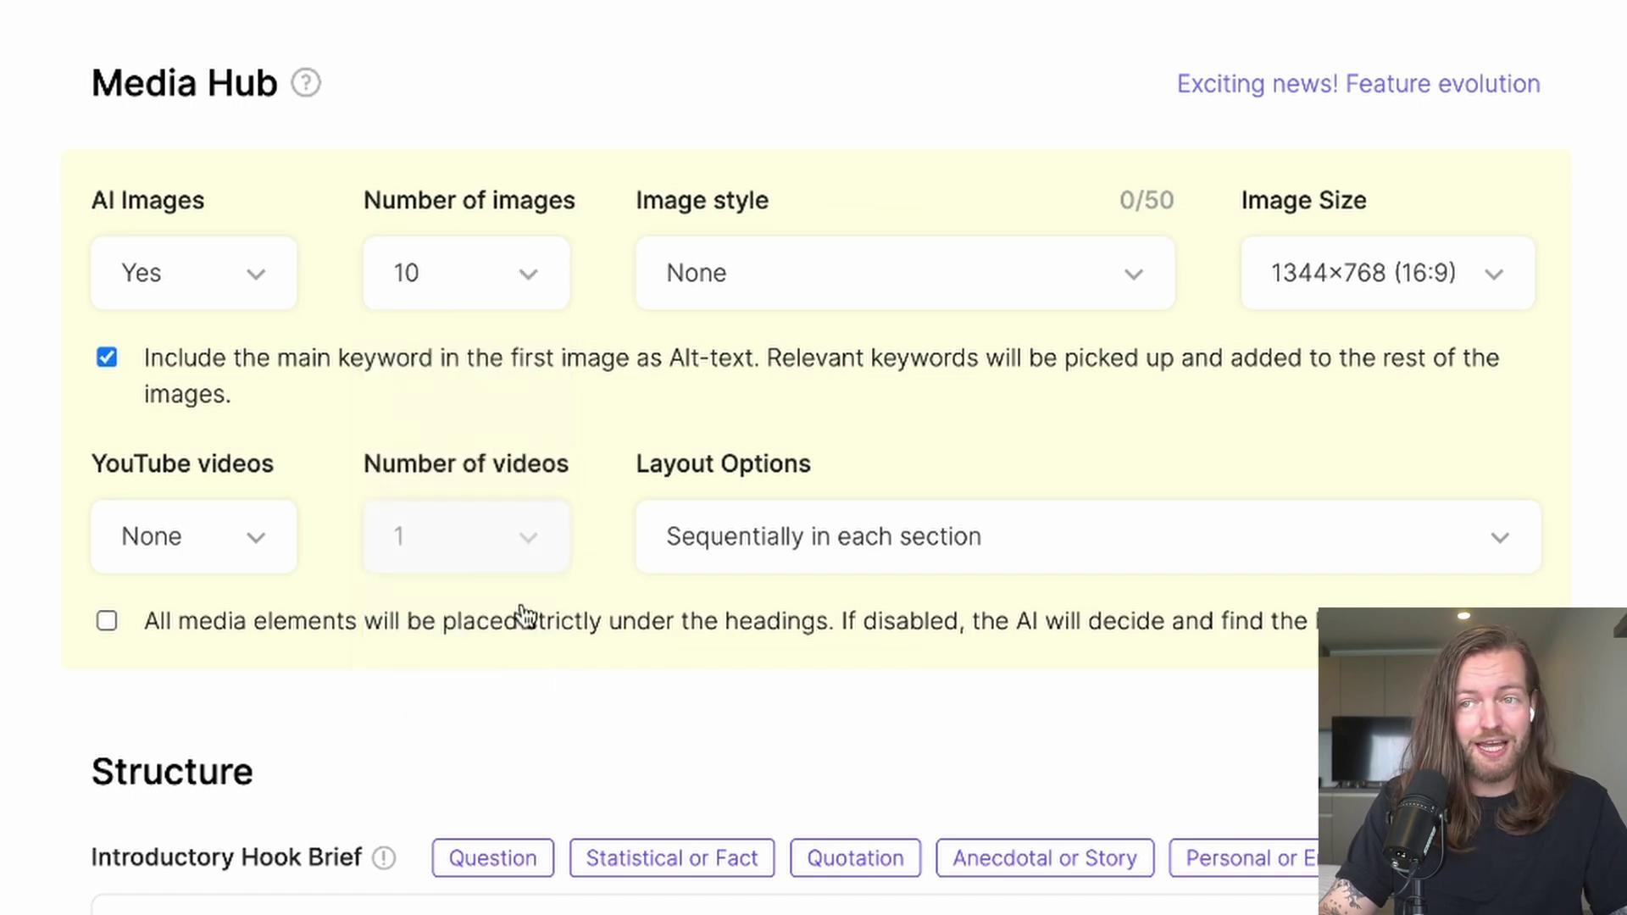
Make the images Photo style and embed one YouTube video per article.
{"action": "left_click", "coordinate": [1100, 278]}
{"action": "left_click", "coordinate": [890, 461]}
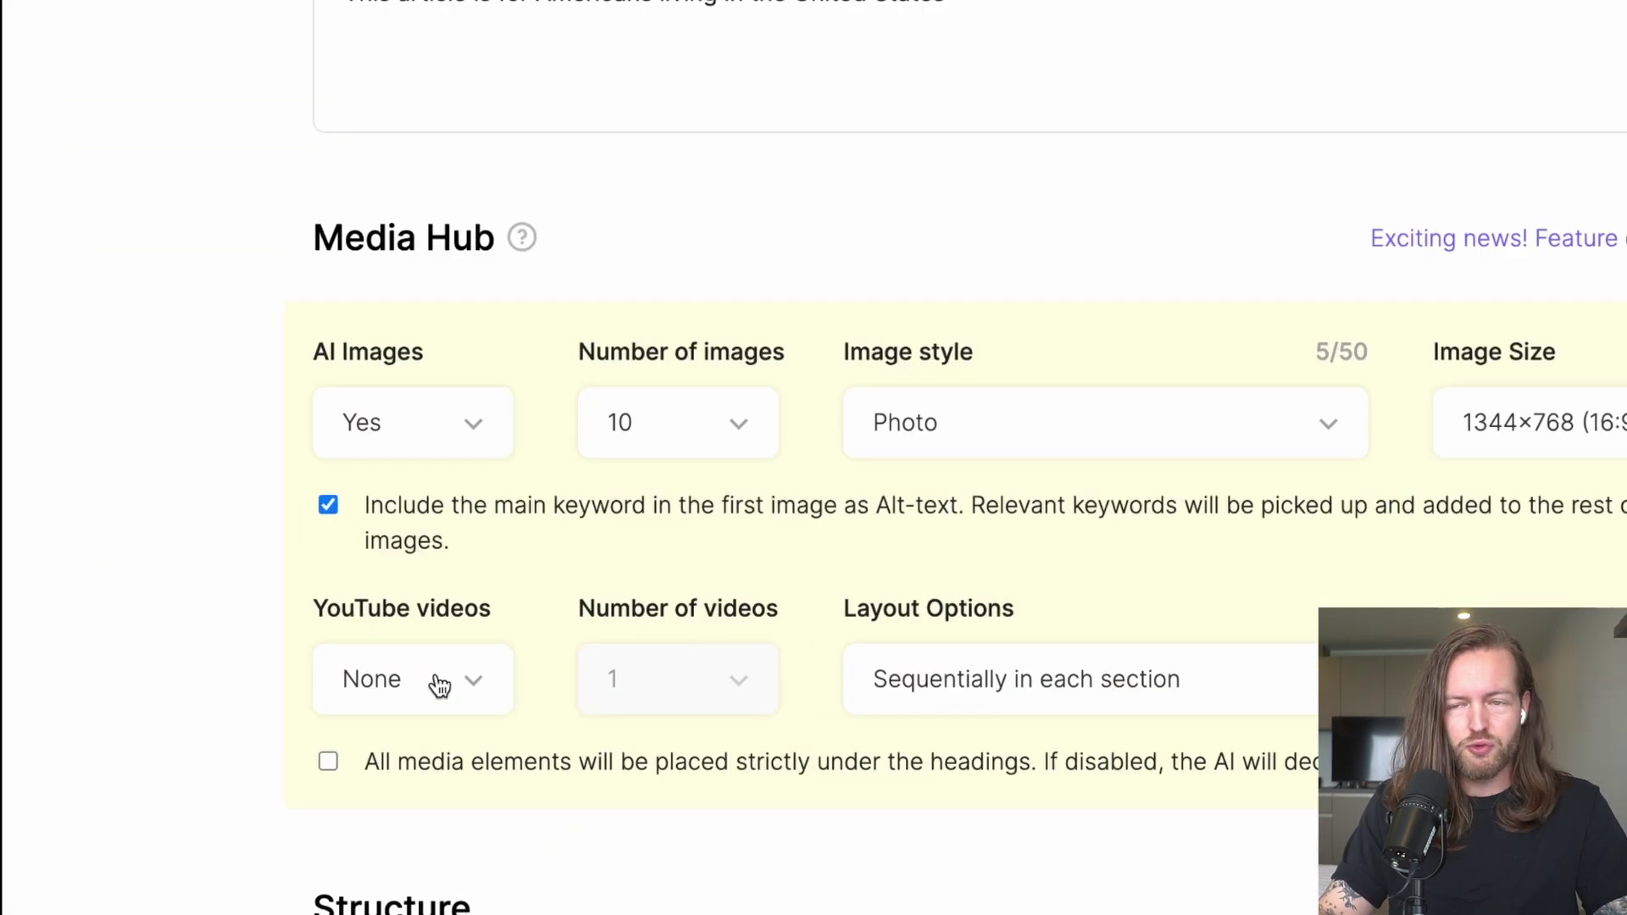
{"action": "left_click", "coordinate": [442, 685]}
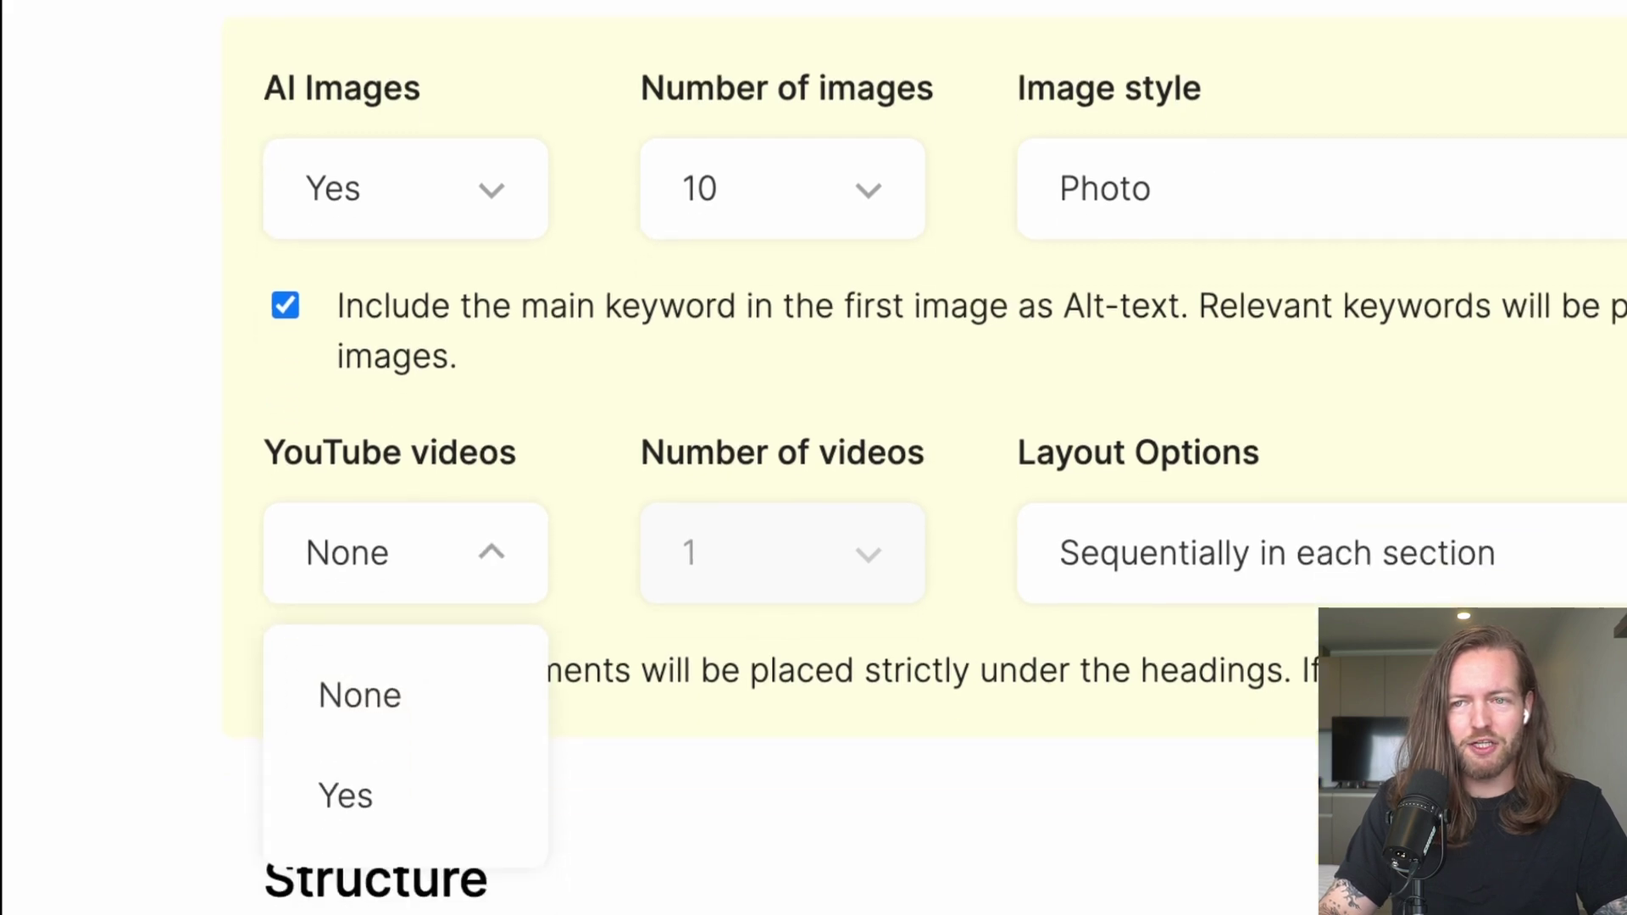
{"action": "left_click", "coordinate": [412, 835]}
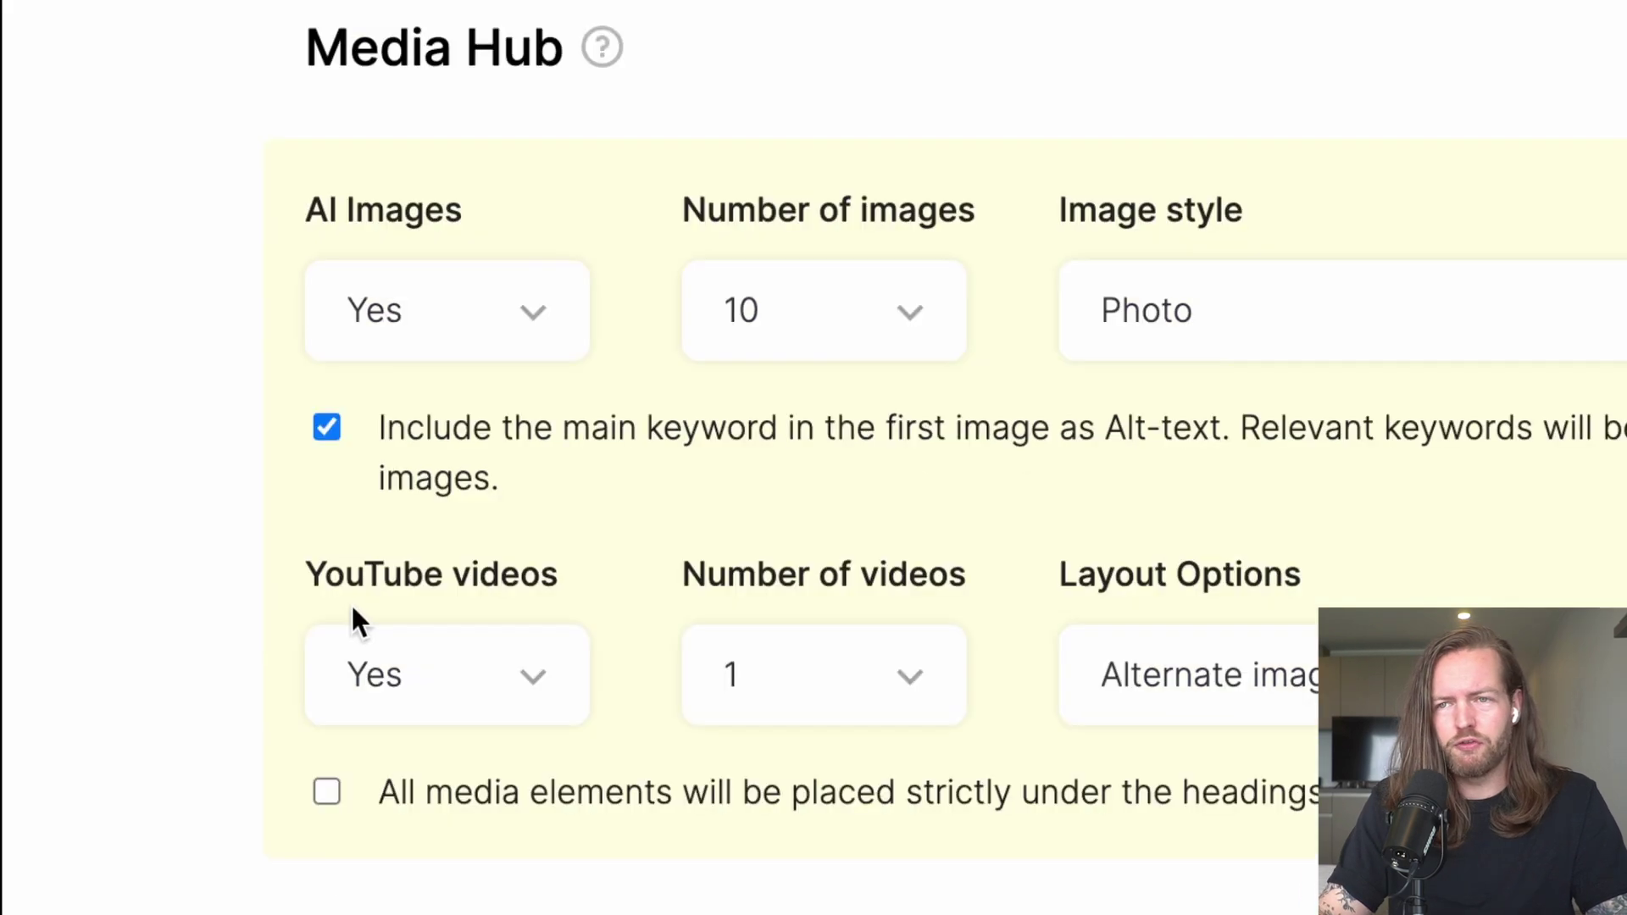
{"action": "left_click", "coordinate": [842, 685]}
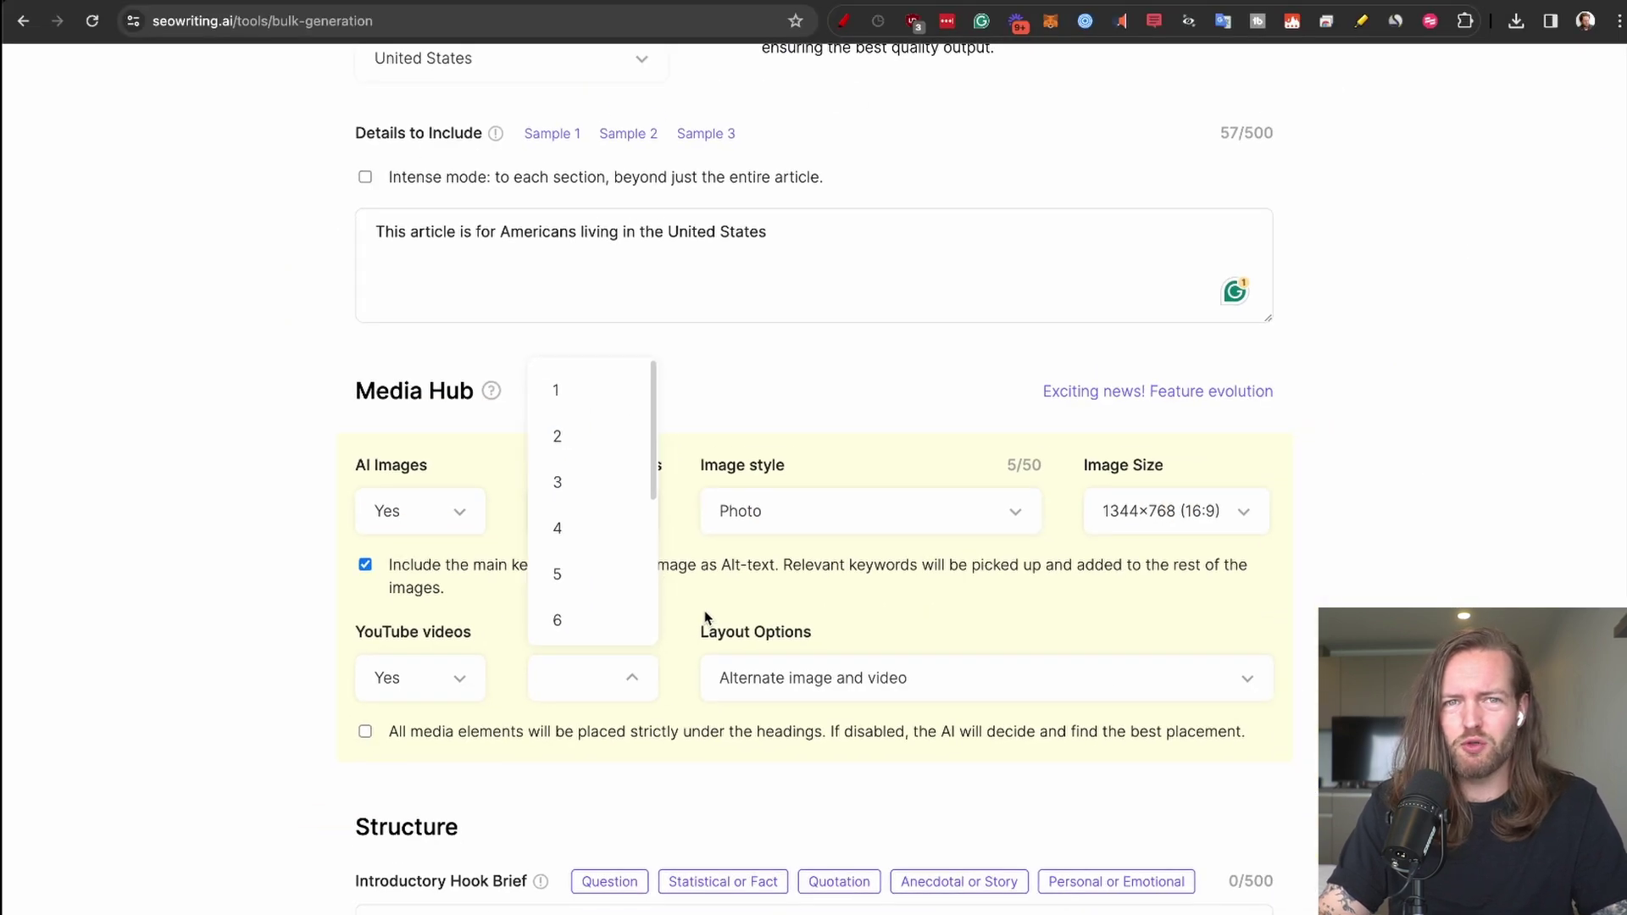
{"action": "left_click", "coordinate": [705, 617]}
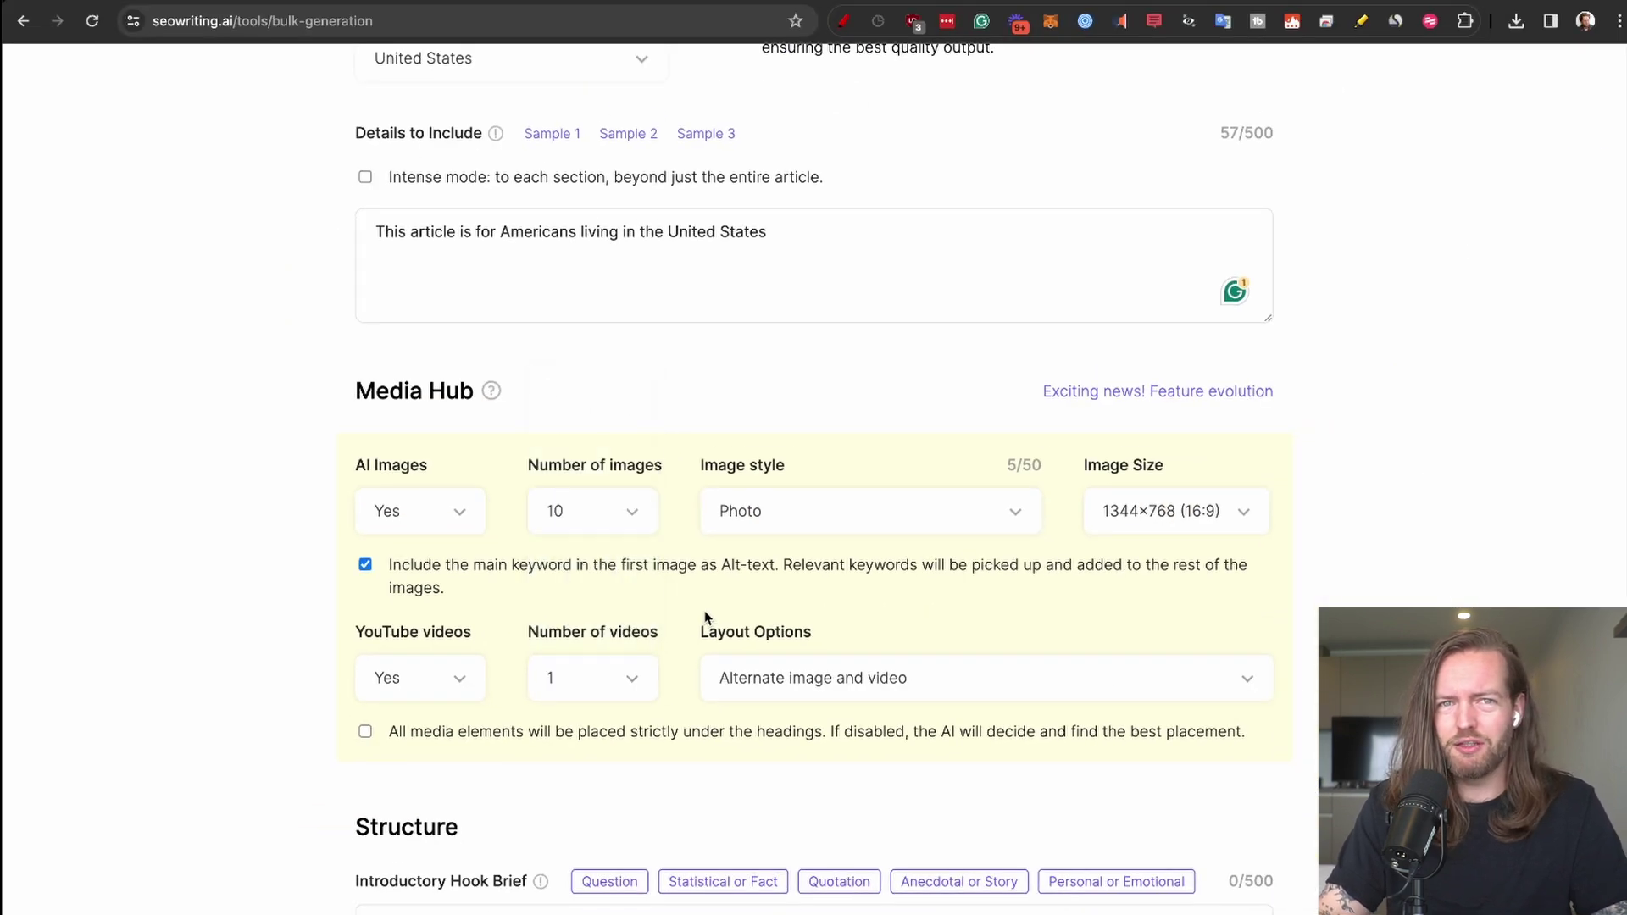
Under Connect to Web, set both Network and Source Links to Yes.
{"action": "scroll", "coordinate": [704, 617], "scroll_direction": "down", "scroll_amount": 3}
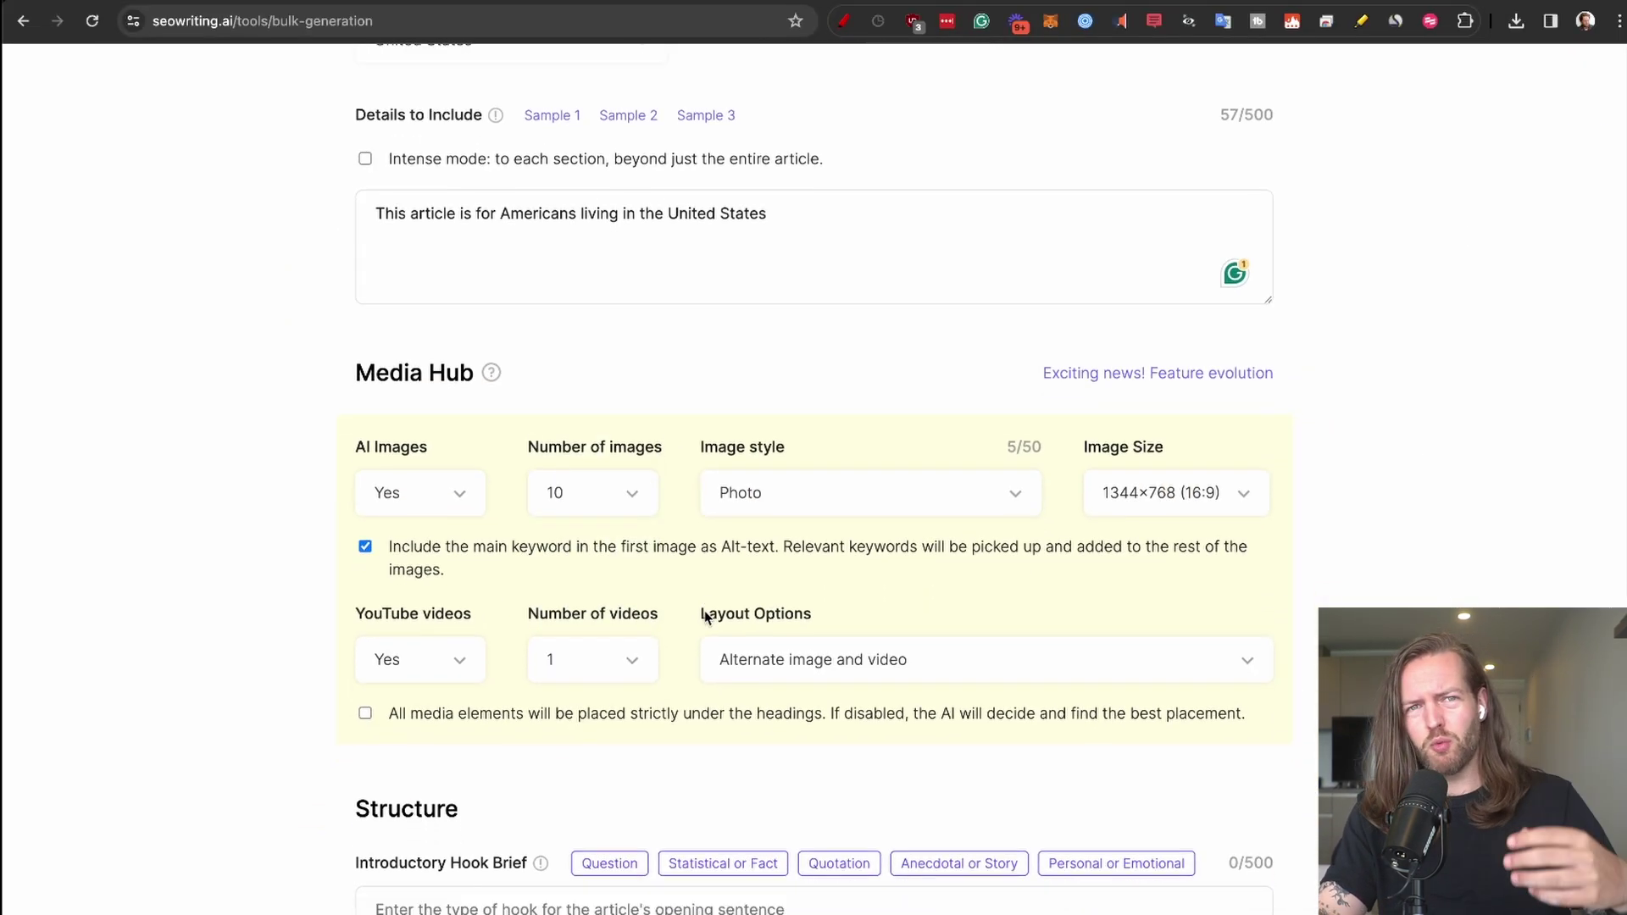
{"action": "scroll", "coordinate": [704, 613], "scroll_direction": "down", "scroll_amount": 4}
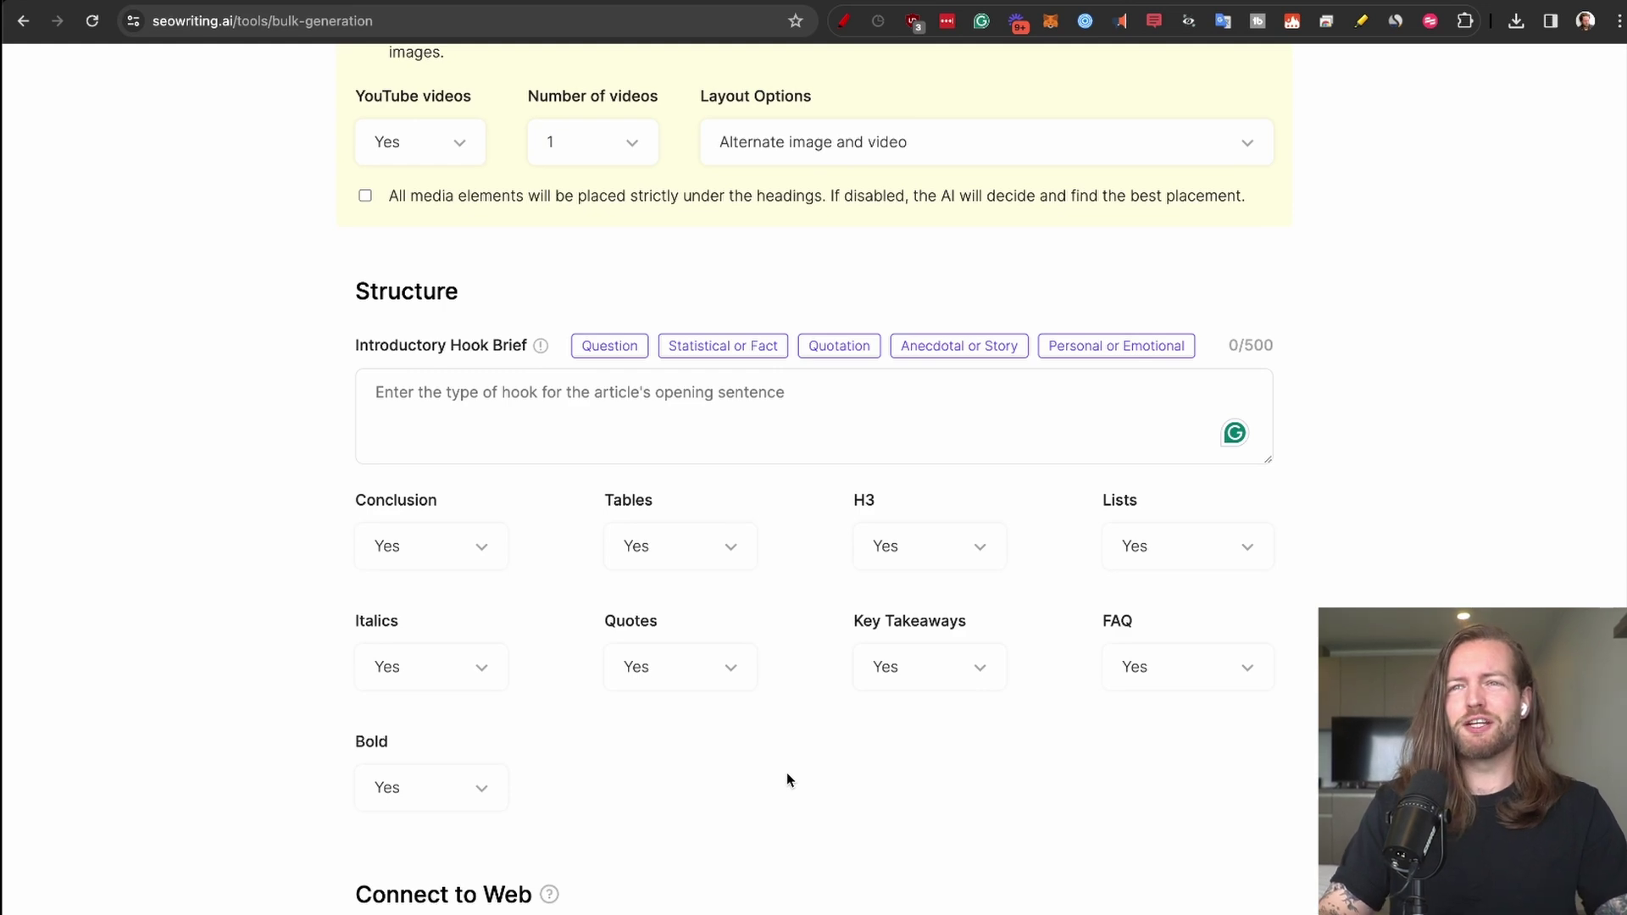
{"action": "scroll", "coordinate": [787, 780], "scroll_direction": "down", "scroll_amount": 5}
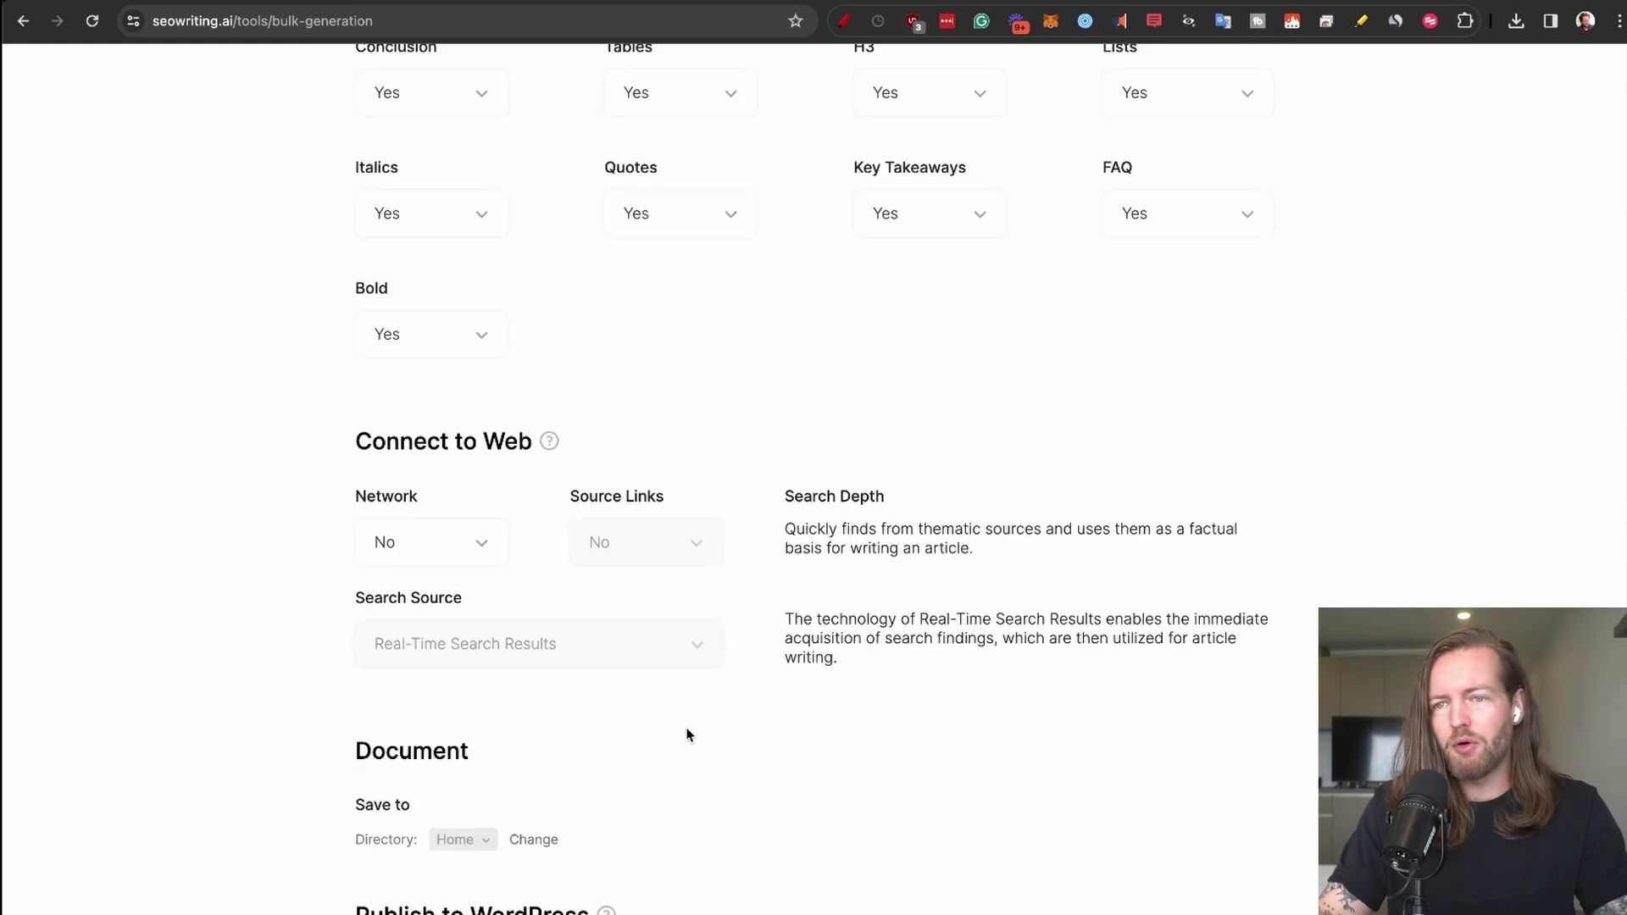
{"action": "left_click", "coordinate": [436, 553]}
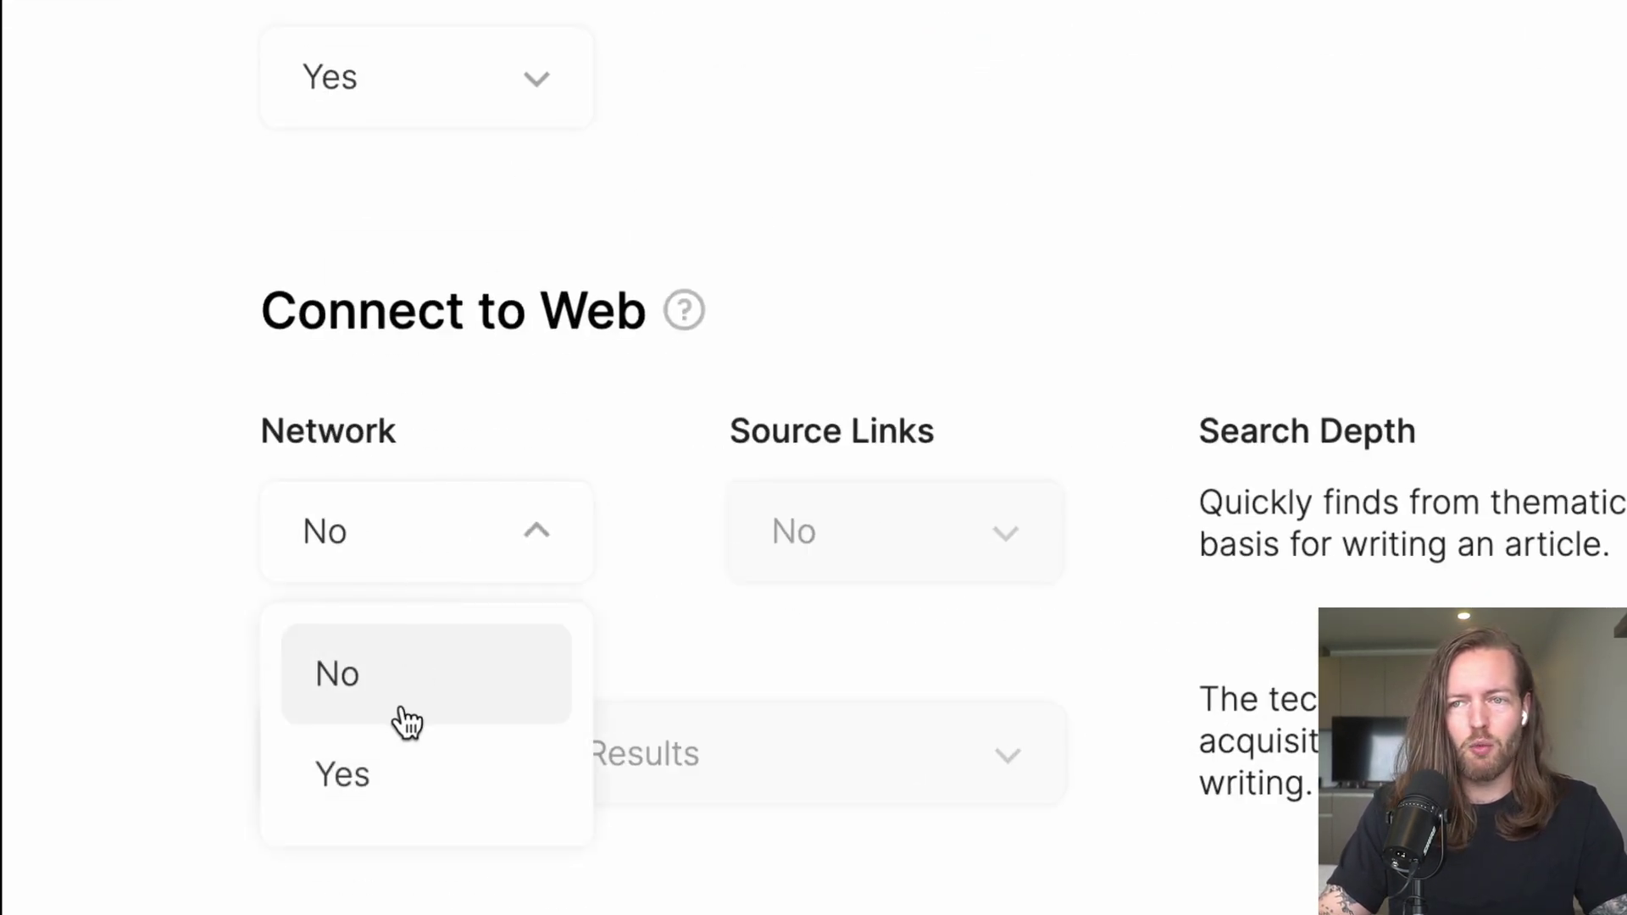
{"action": "left_click", "coordinate": [399, 772]}
{"action": "left_click", "coordinate": [860, 574]}
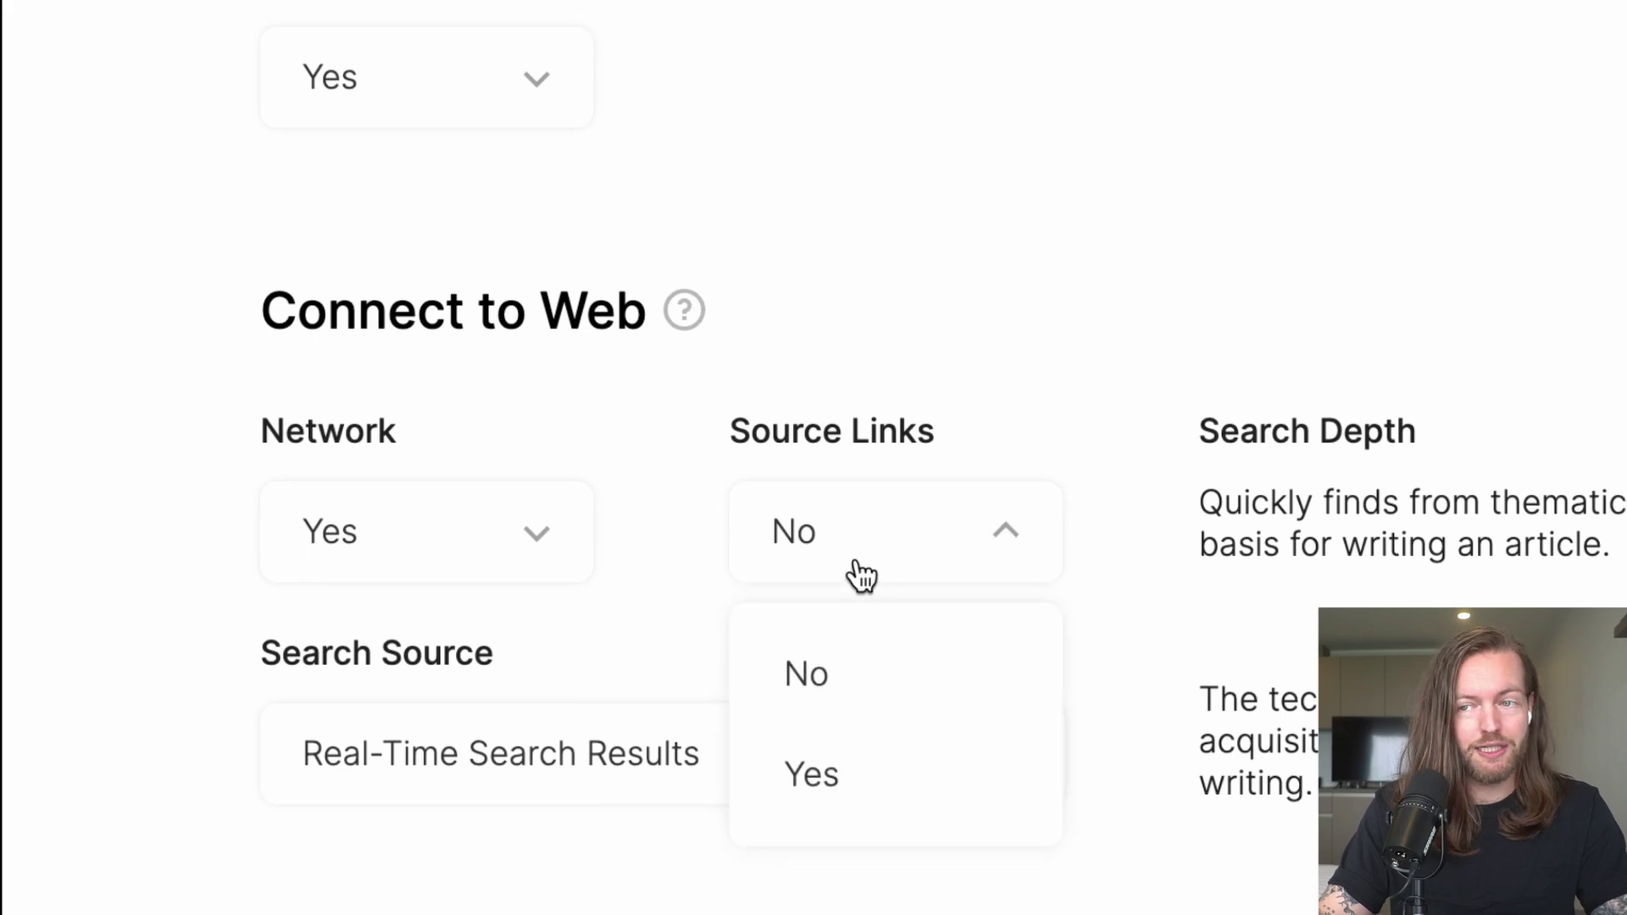
{"action": "left_click", "coordinate": [901, 771]}
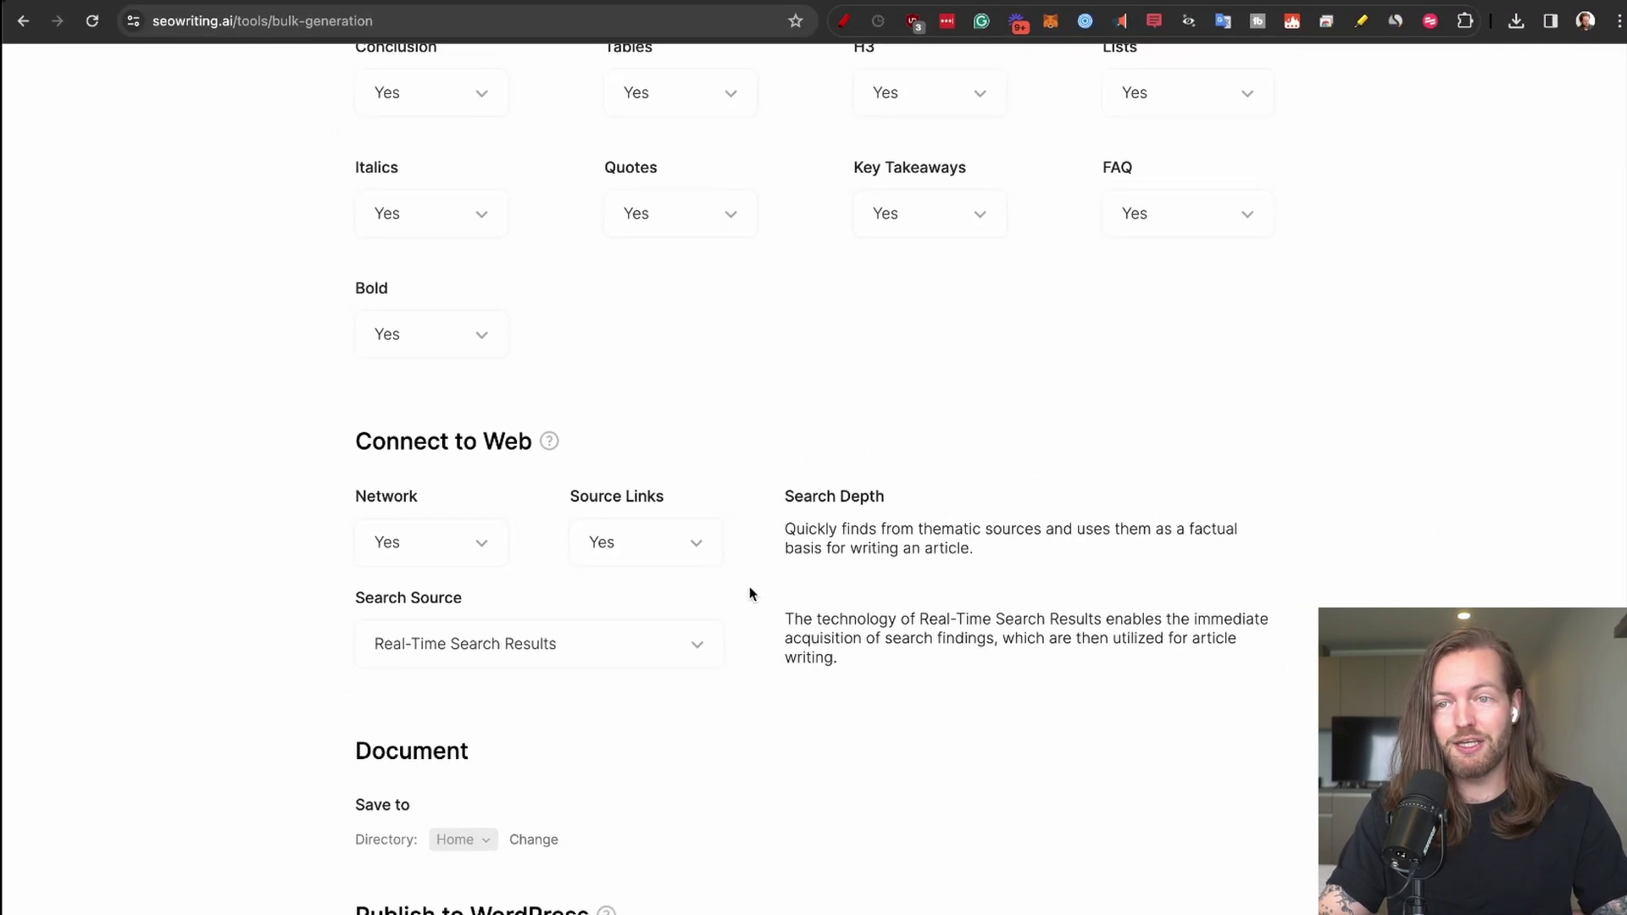
{"action": "scroll", "coordinate": [752, 585], "scroll_direction": "down", "scroll_amount": 4}
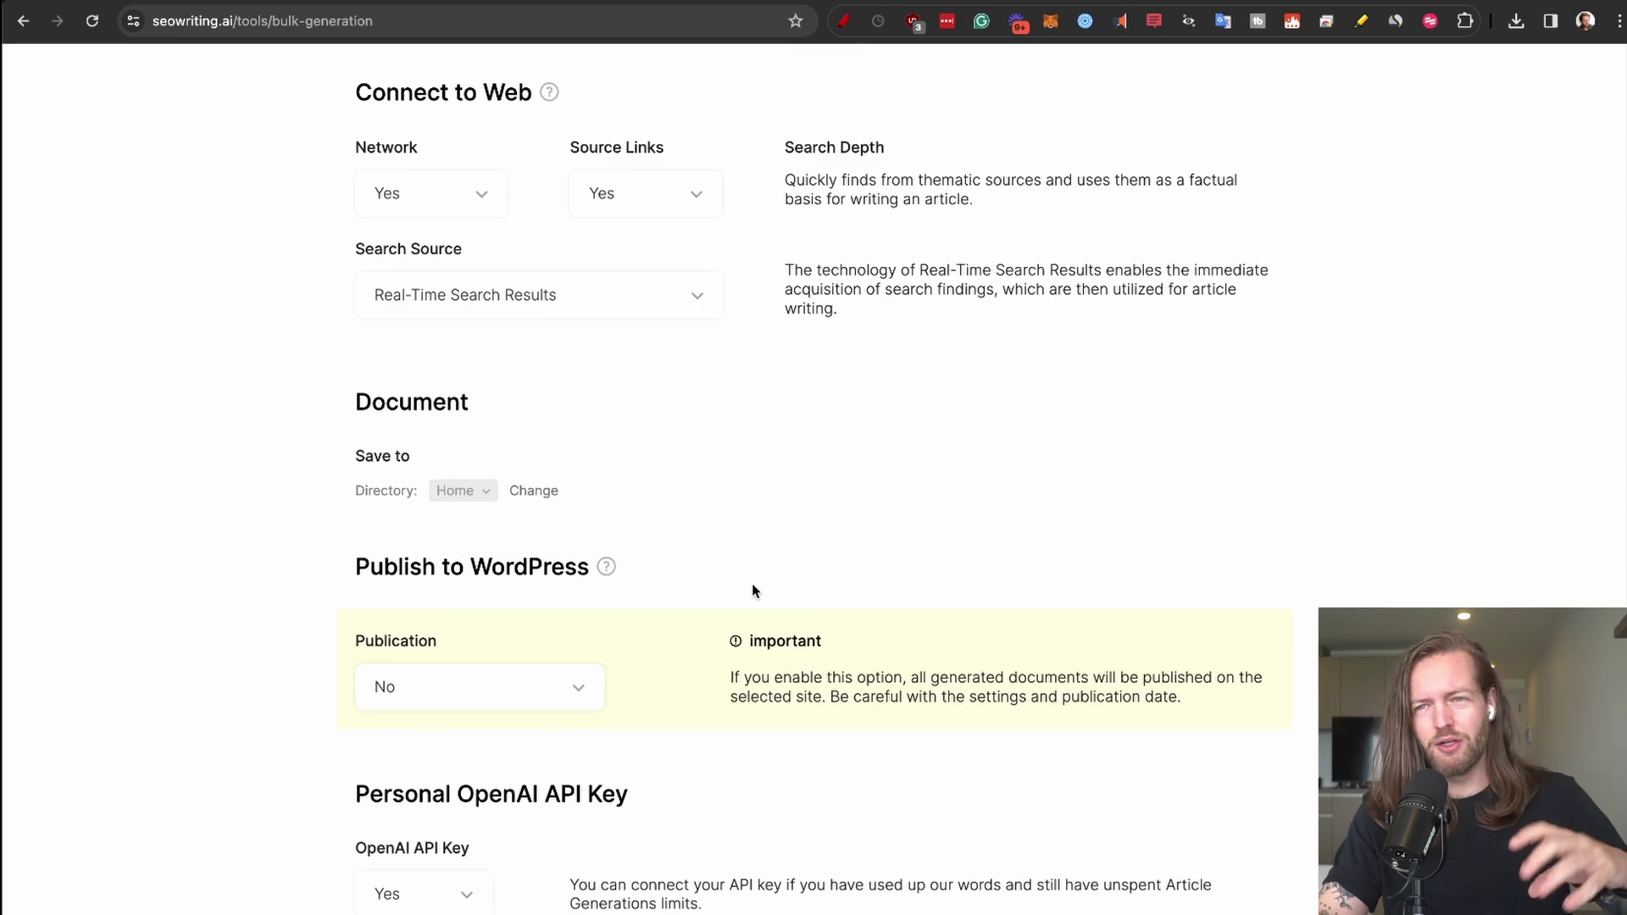
{"action": "scroll", "coordinate": [712, 559], "scroll_direction": "down", "scroll_amount": 1}
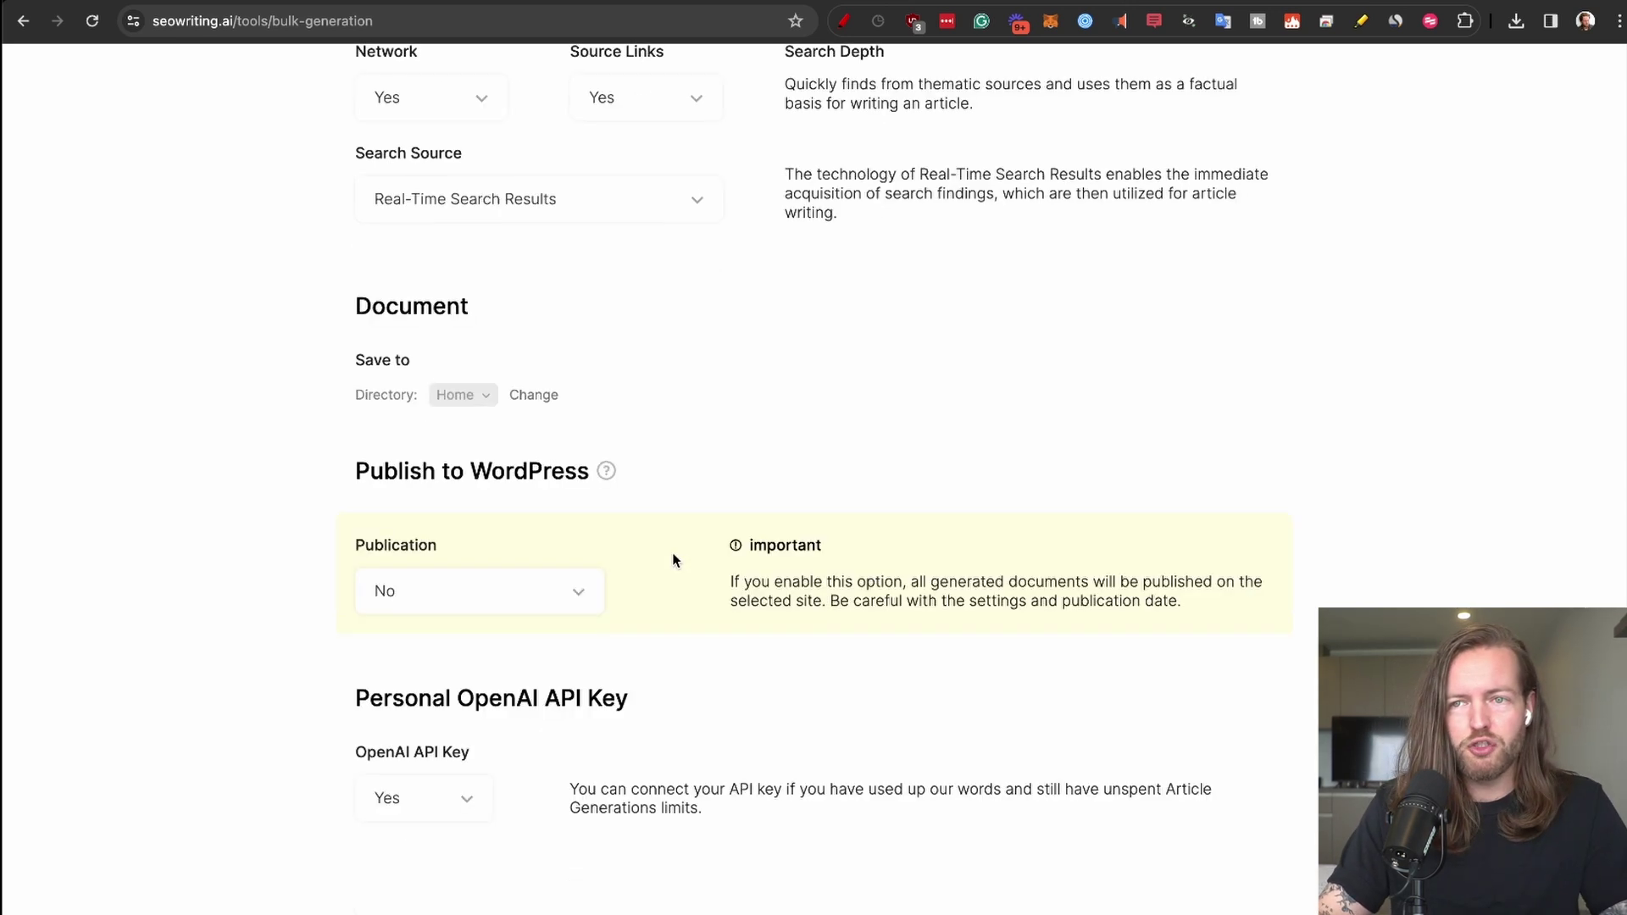
{"action": "left_click", "coordinate": [576, 603]}
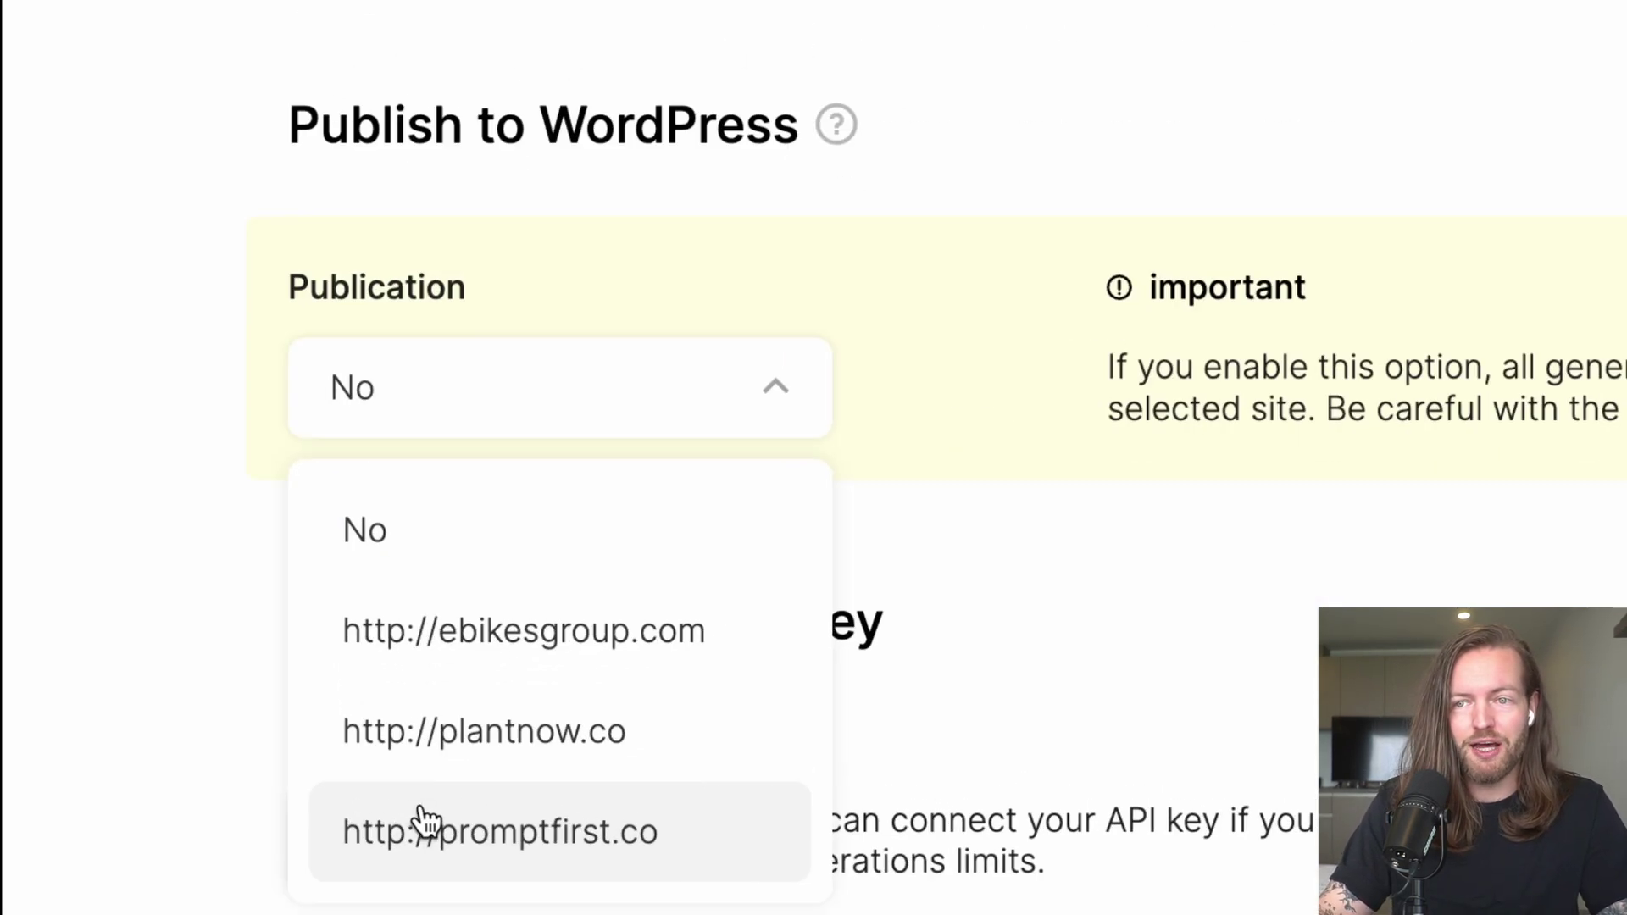
{"action": "left_click", "coordinate": [546, 739]}
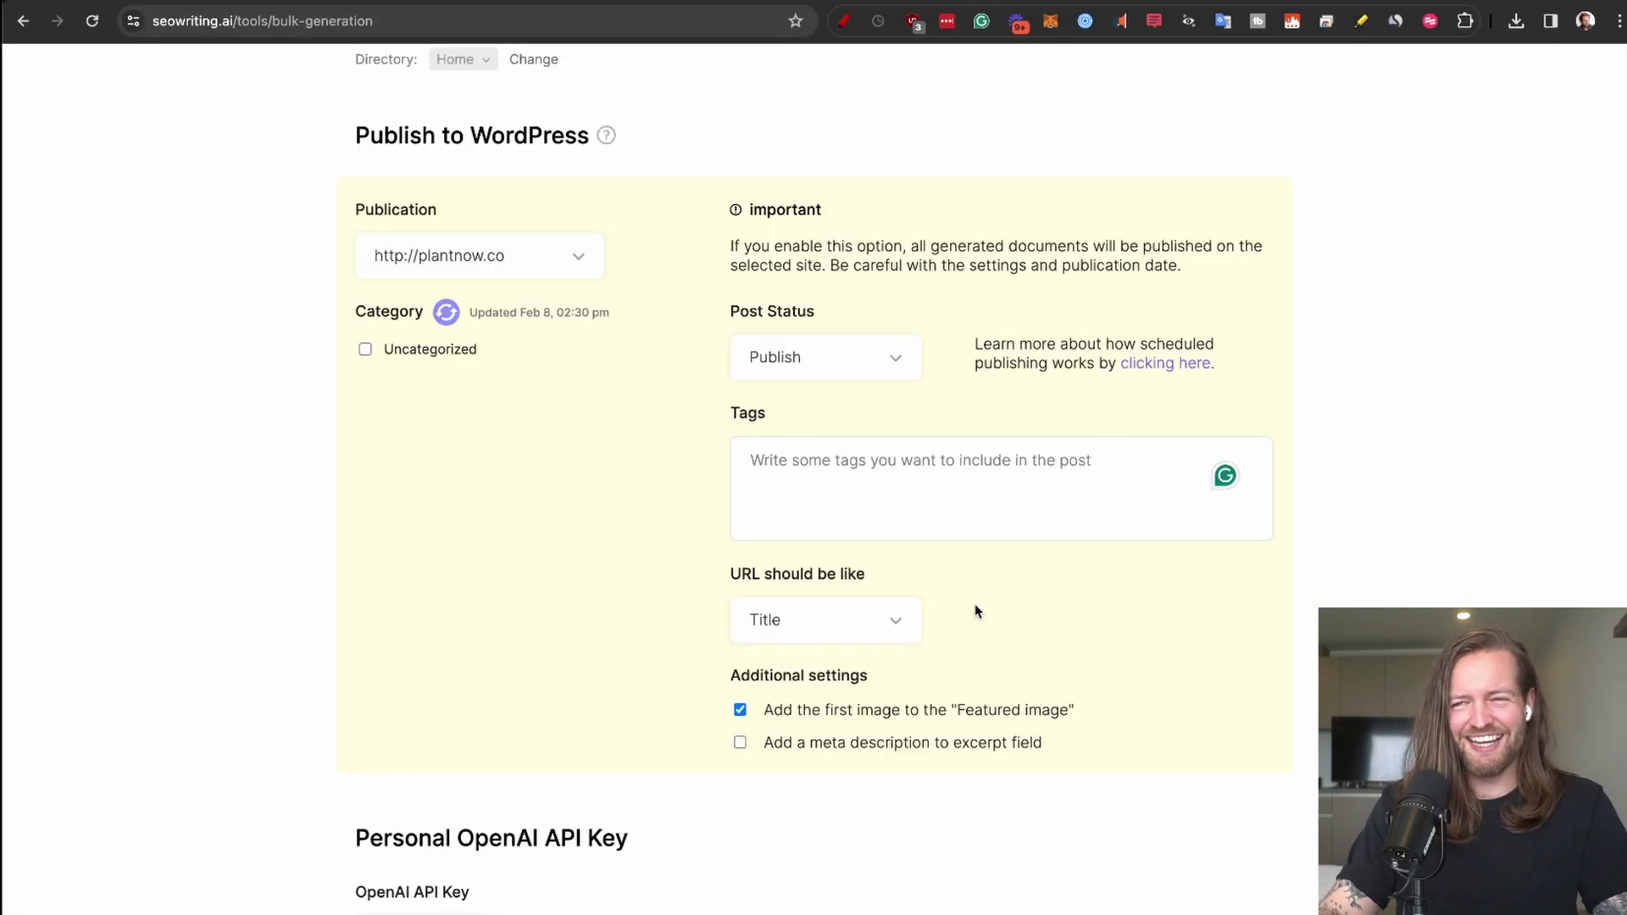
{"action": "left_click", "coordinate": [857, 622]}
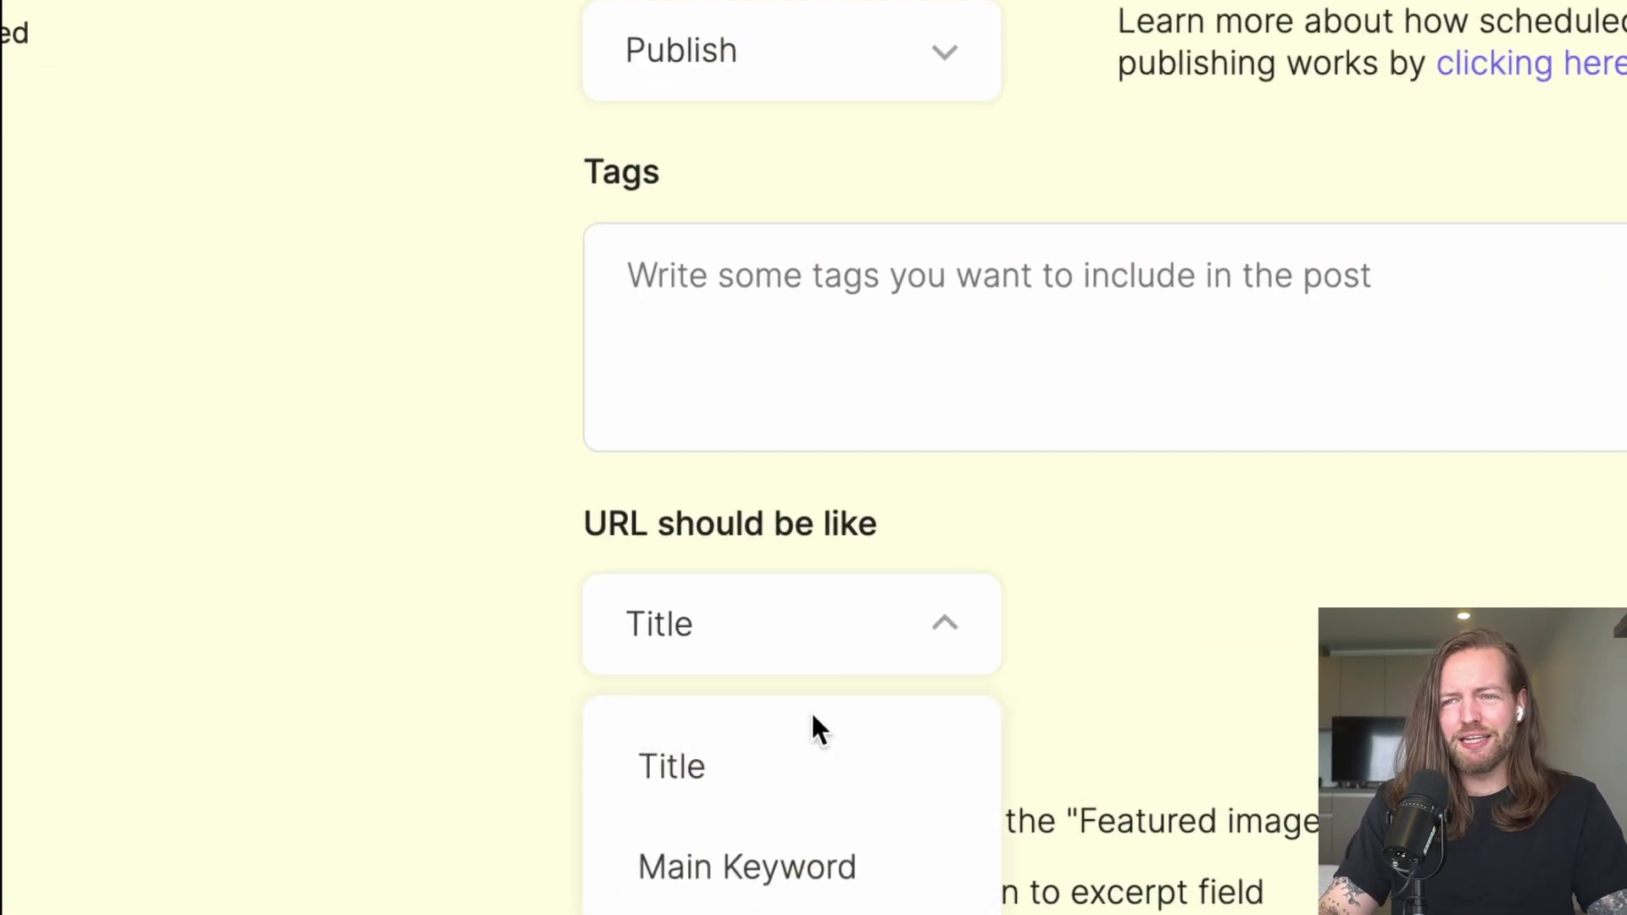
{"action": "left_click", "coordinate": [835, 737]}
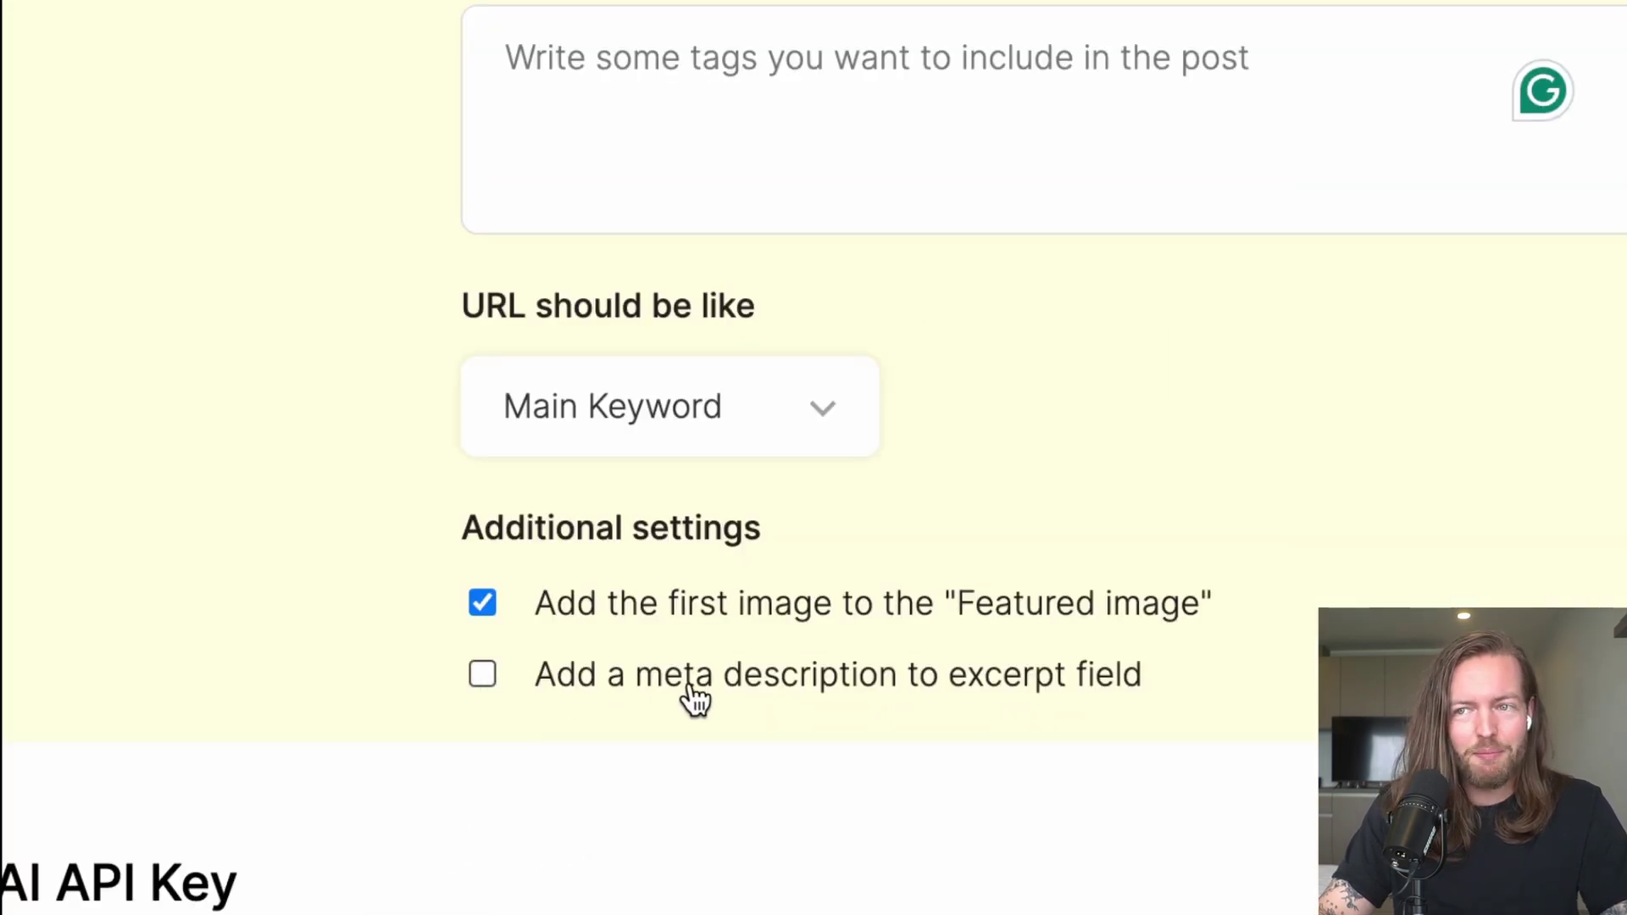
{"action": "left_click", "coordinate": [884, 688]}
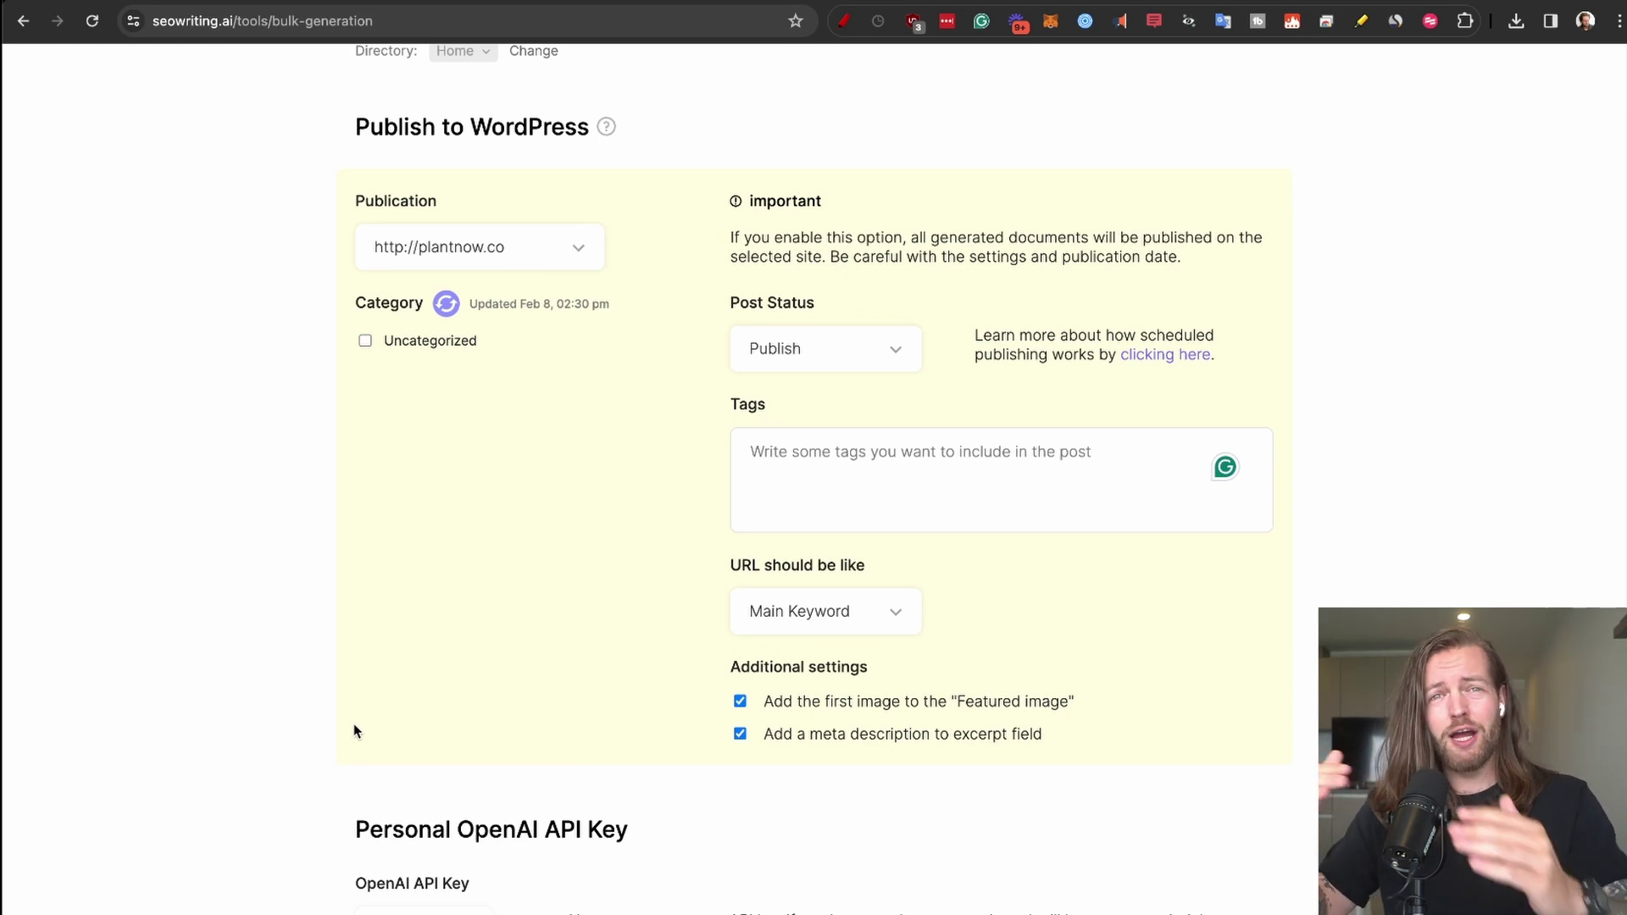
{"action": "scroll", "coordinate": [540, 705], "scroll_direction": "down", "scroll_amount": 3}
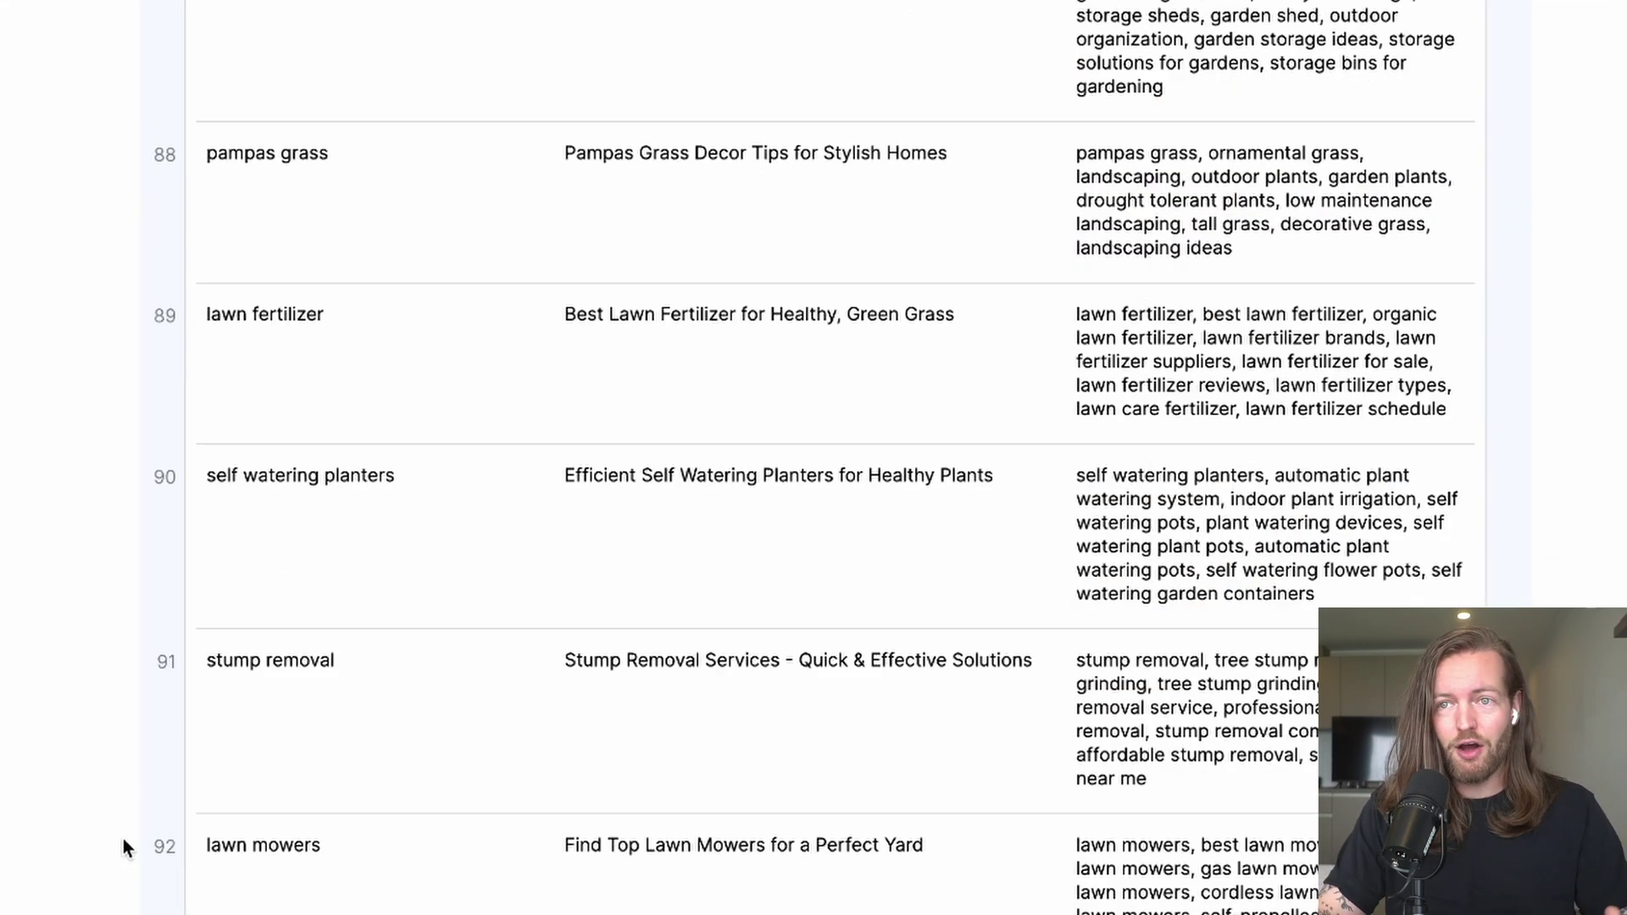
Run bulk generation and check the confirmation's 74-document limit for posting to plantnow.co.
{"action": "scroll", "coordinate": [124, 839], "scroll_direction": "up", "scroll_amount": 8}
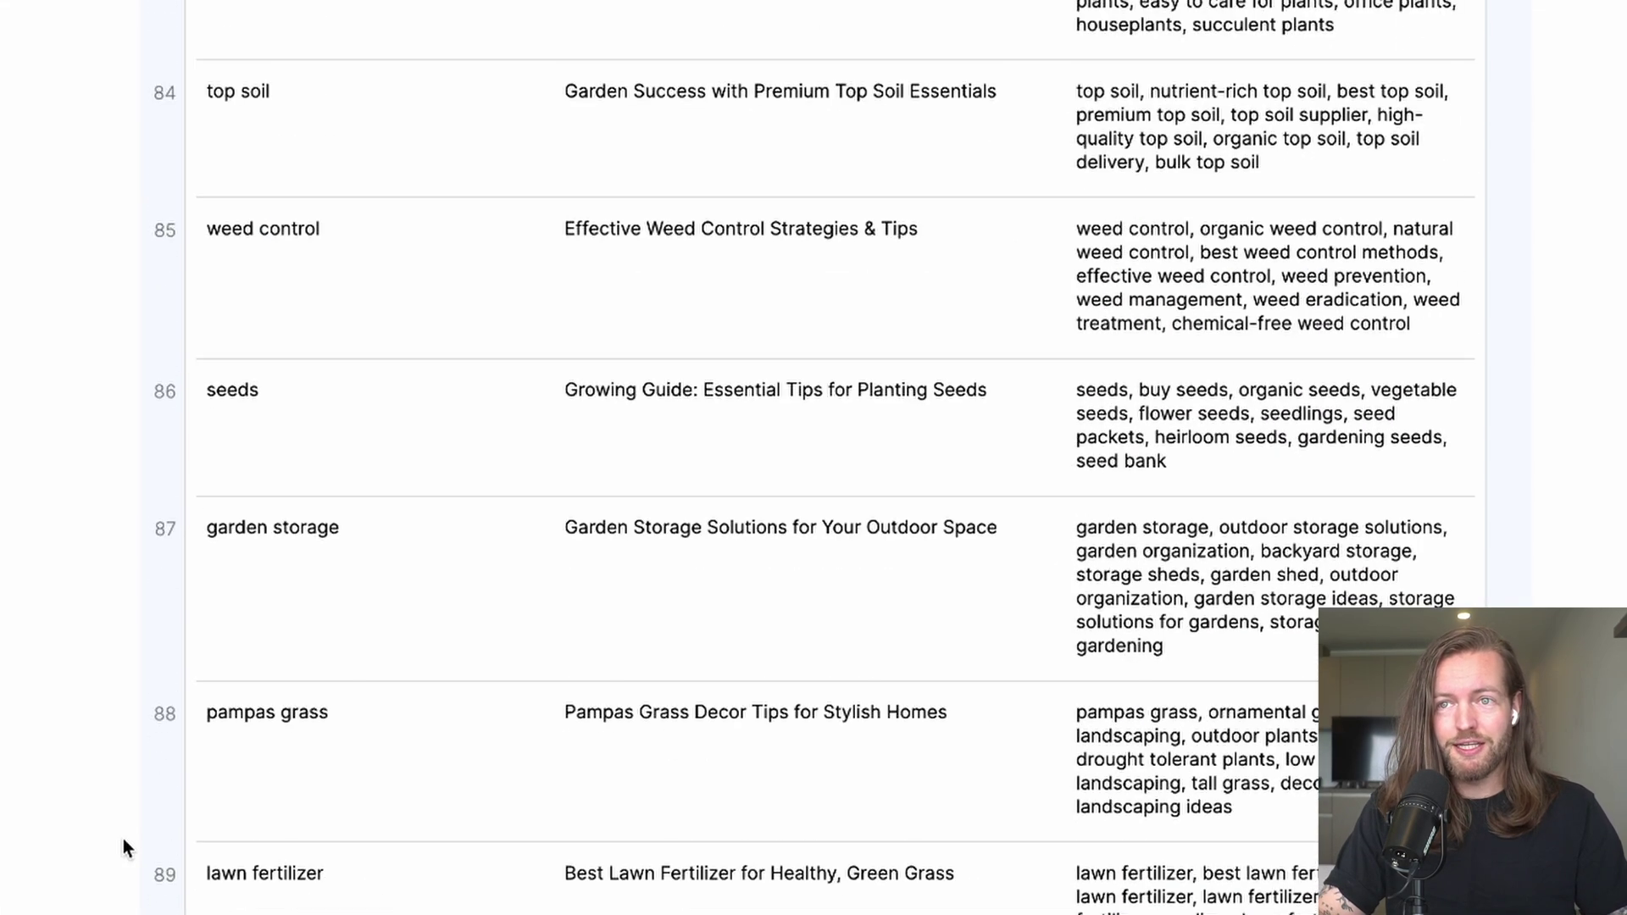
{"action": "scroll", "coordinate": [124, 839], "scroll_direction": "up", "scroll_amount": 15}
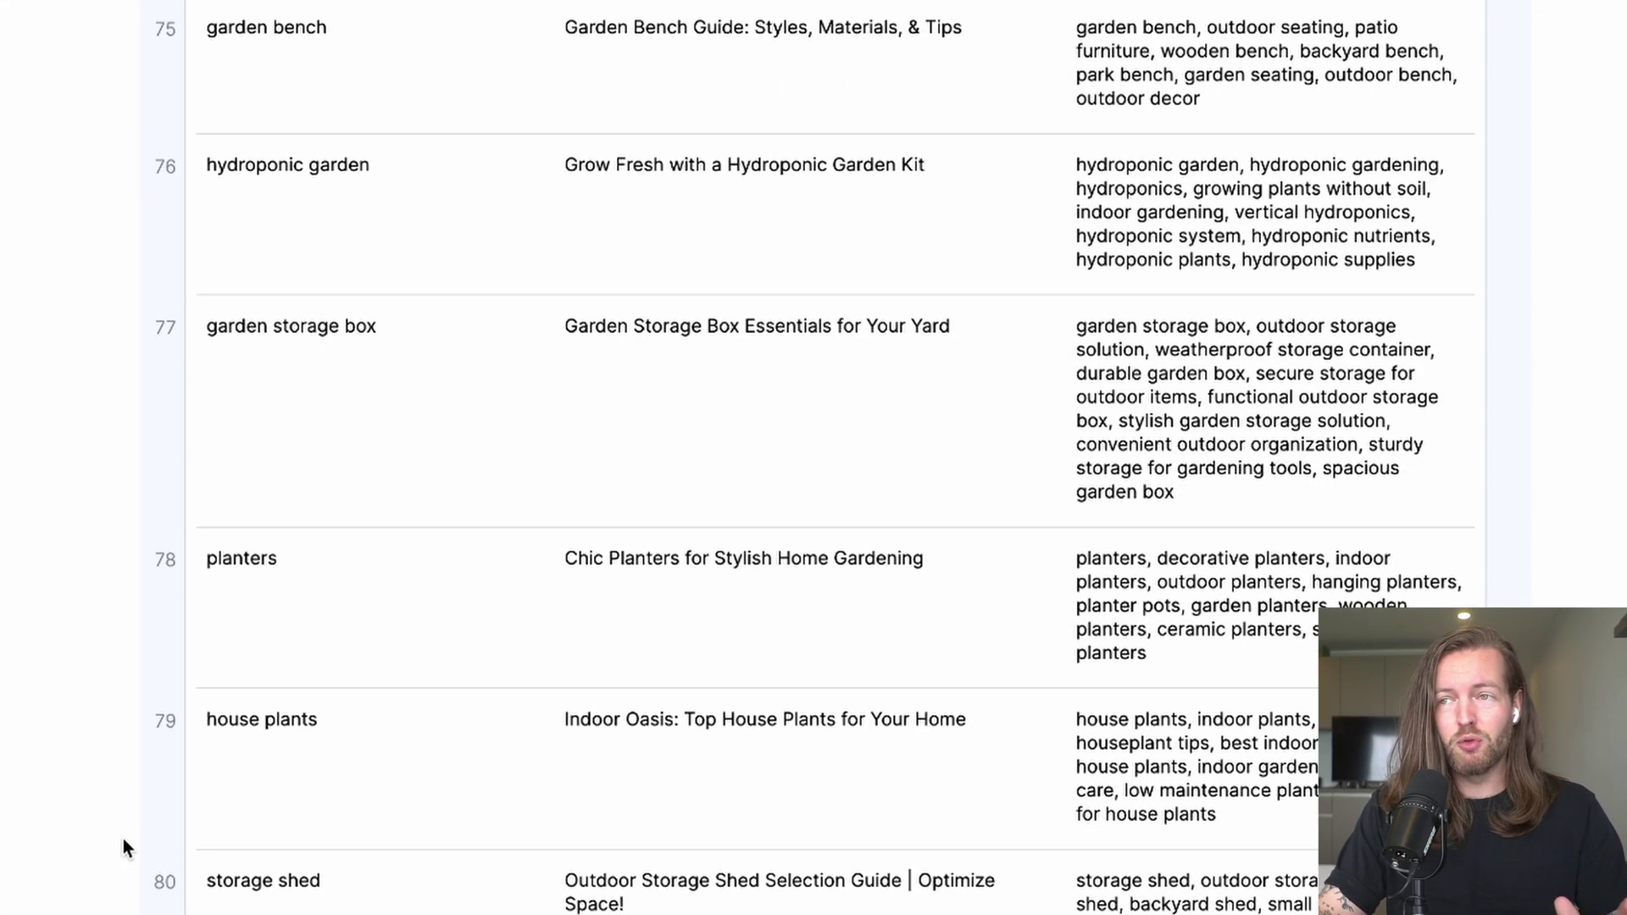
{"action": "scroll", "coordinate": [124, 848], "scroll_direction": "up", "scroll_amount": 20}
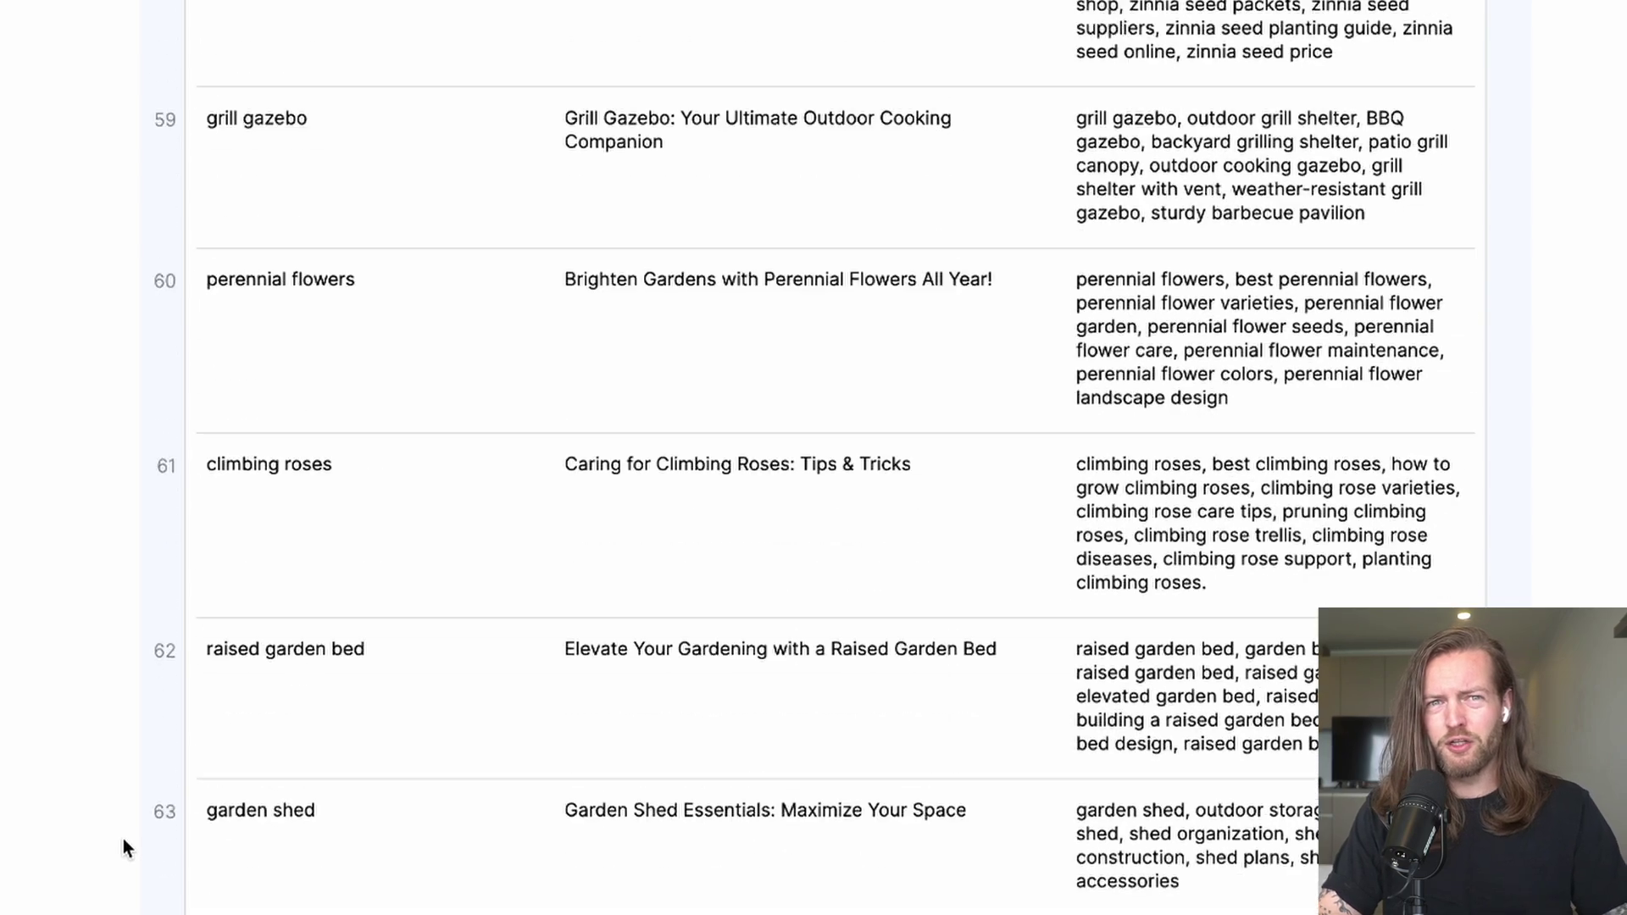
{"action": "scroll", "coordinate": [123, 839], "scroll_direction": "up", "scroll_amount": 20}
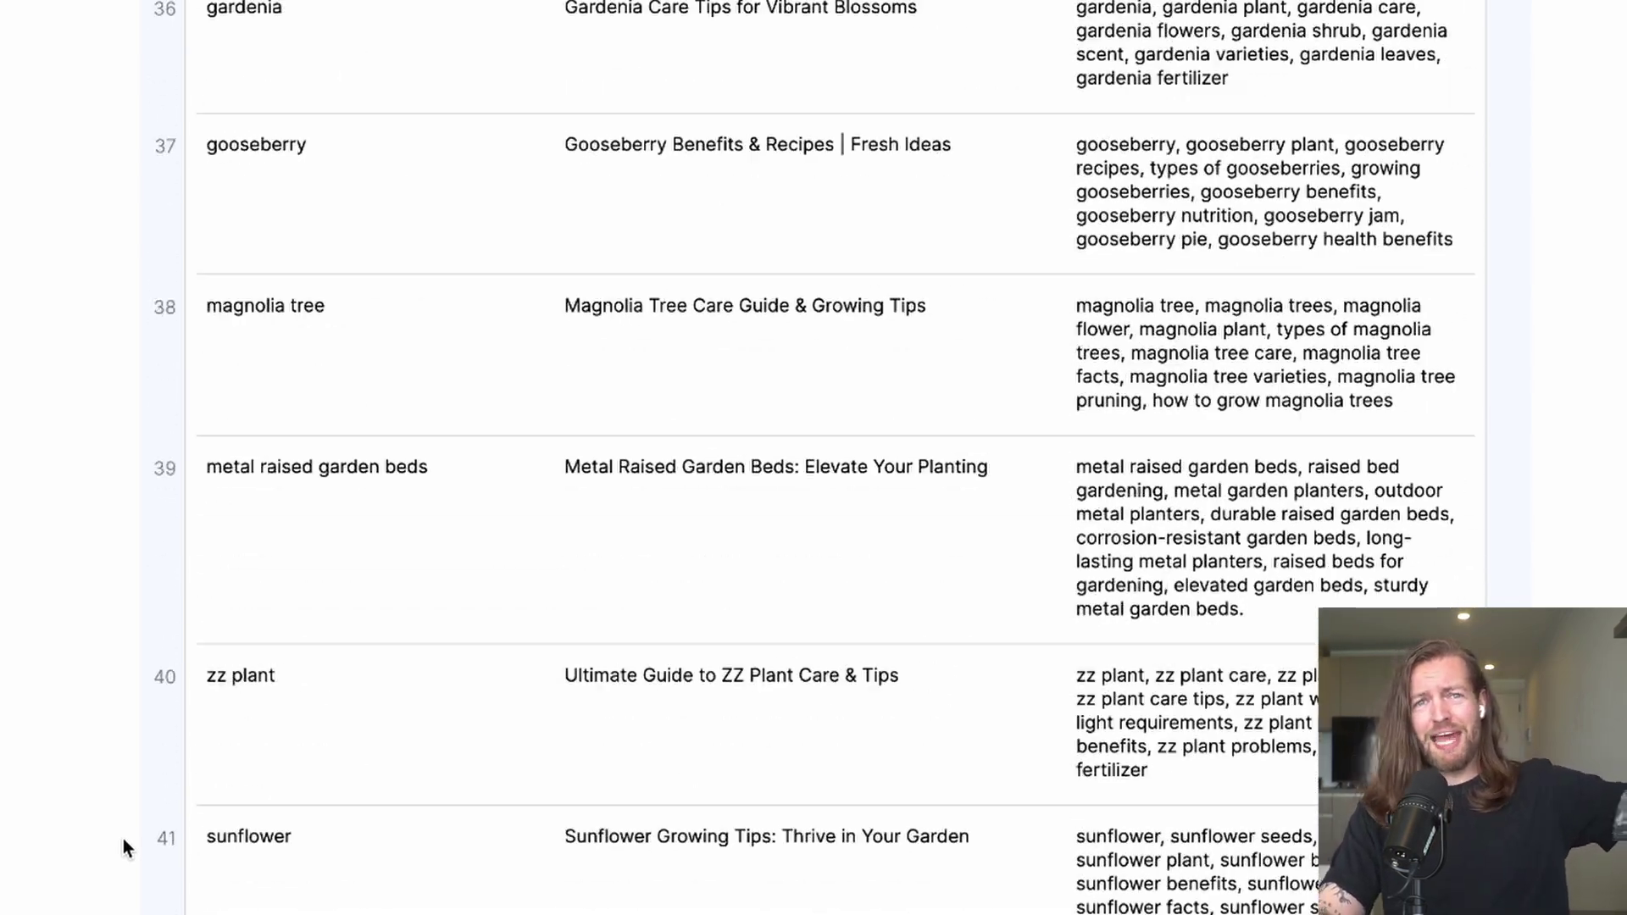
{"action": "scroll", "coordinate": [124, 839], "scroll_direction": "up", "scroll_amount": 20}
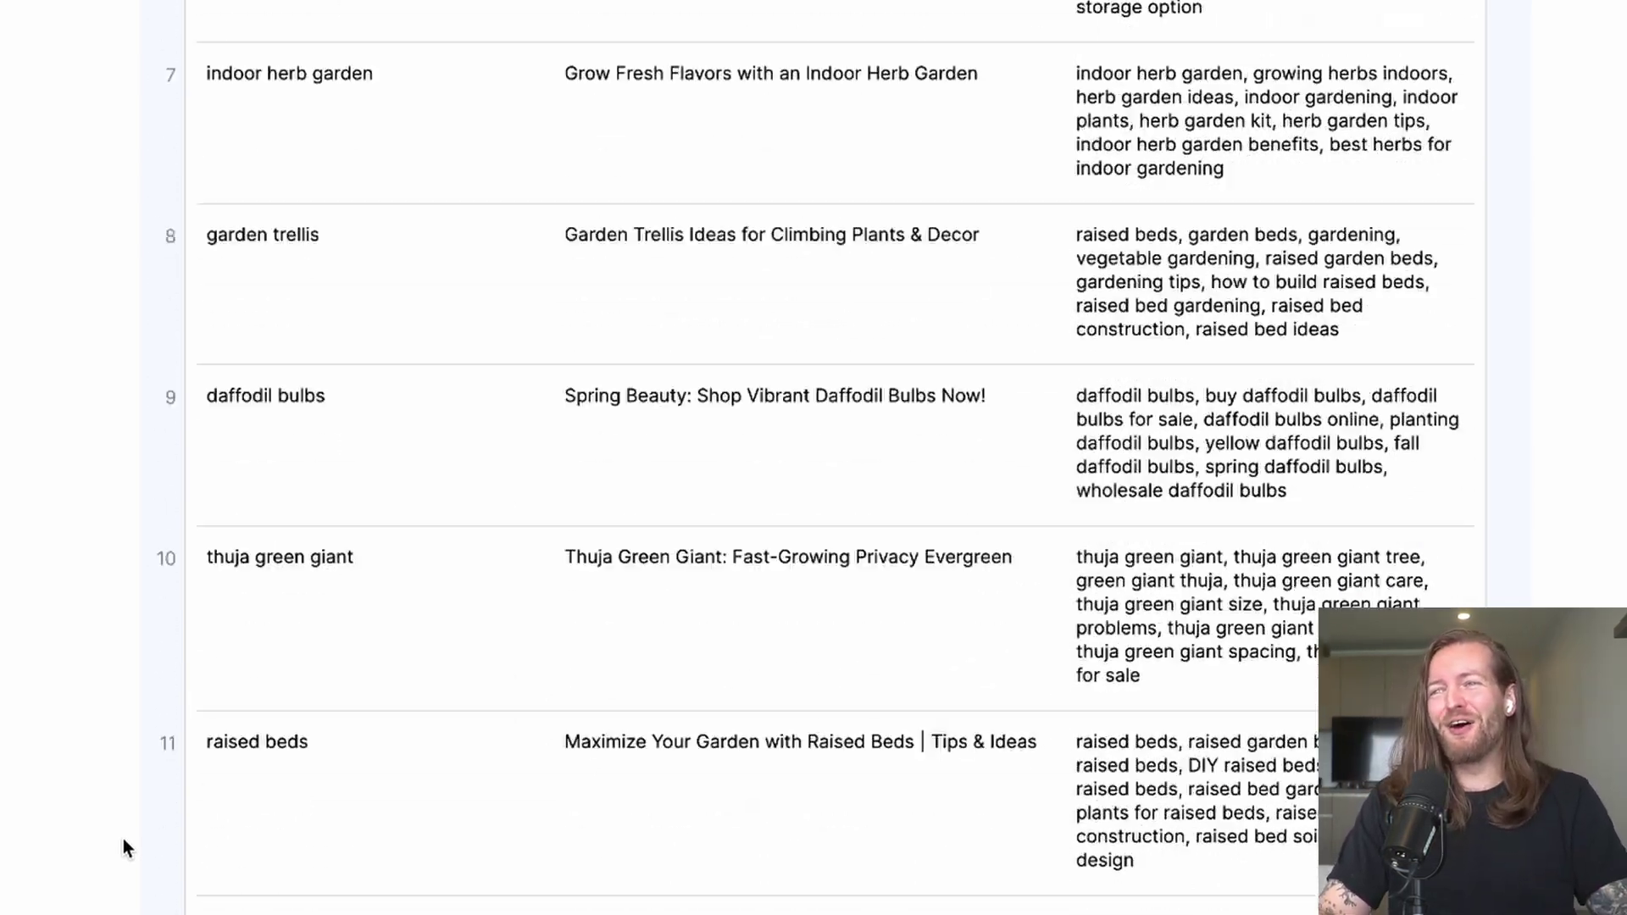
{"action": "scroll", "coordinate": [124, 844], "scroll_direction": "up", "scroll_amount": 20}
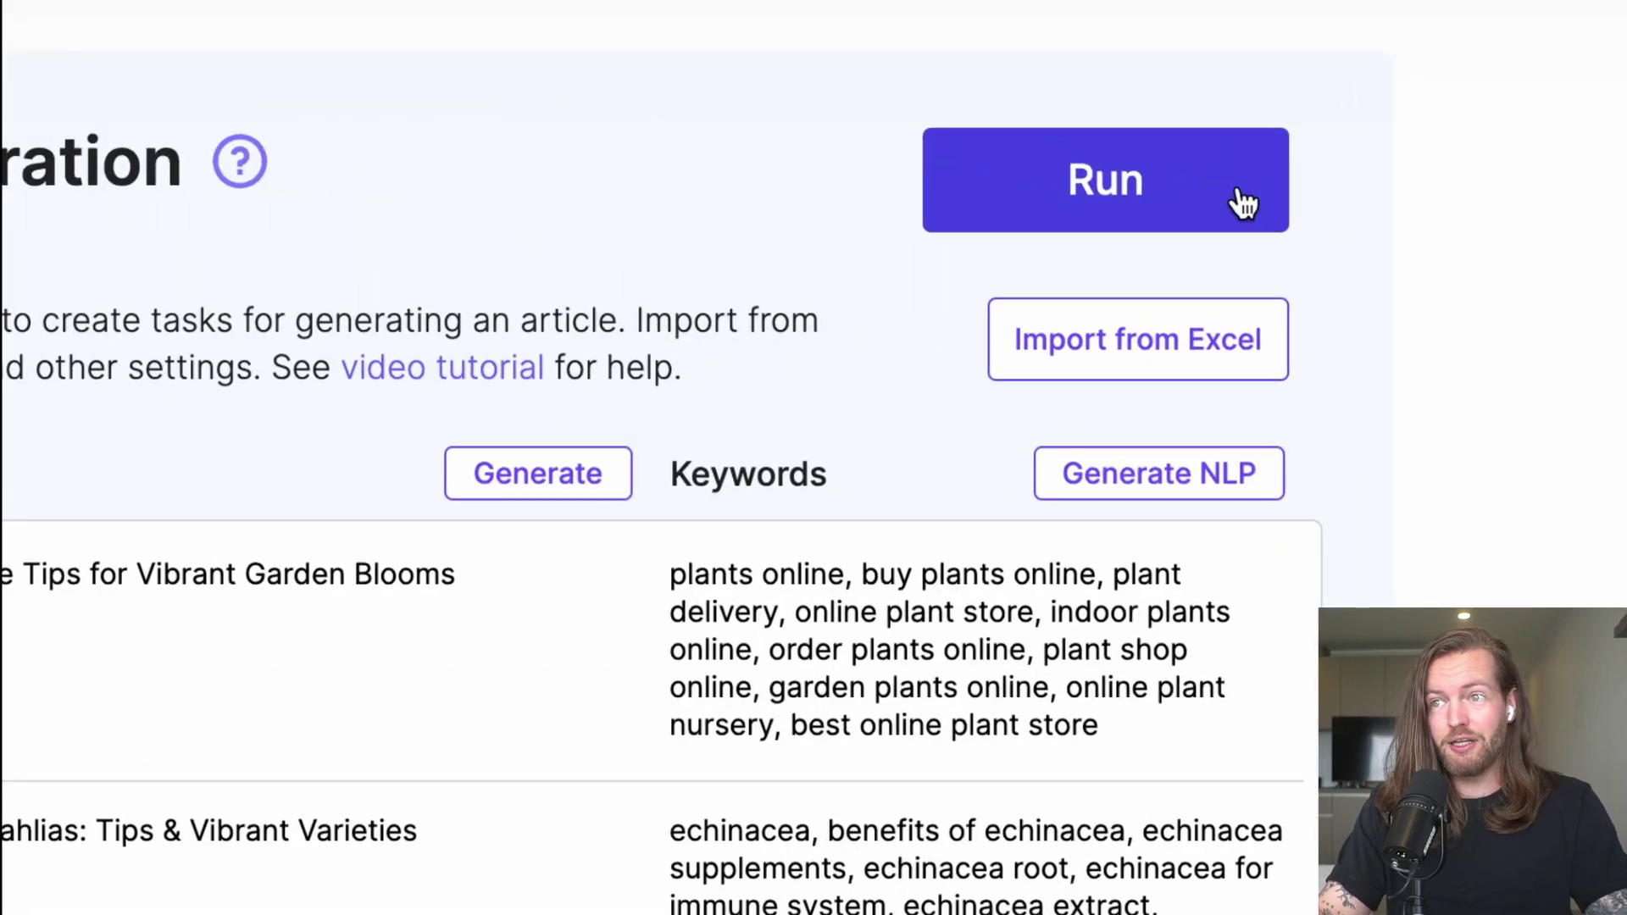
{"action": "left_click", "coordinate": [1244, 204]}
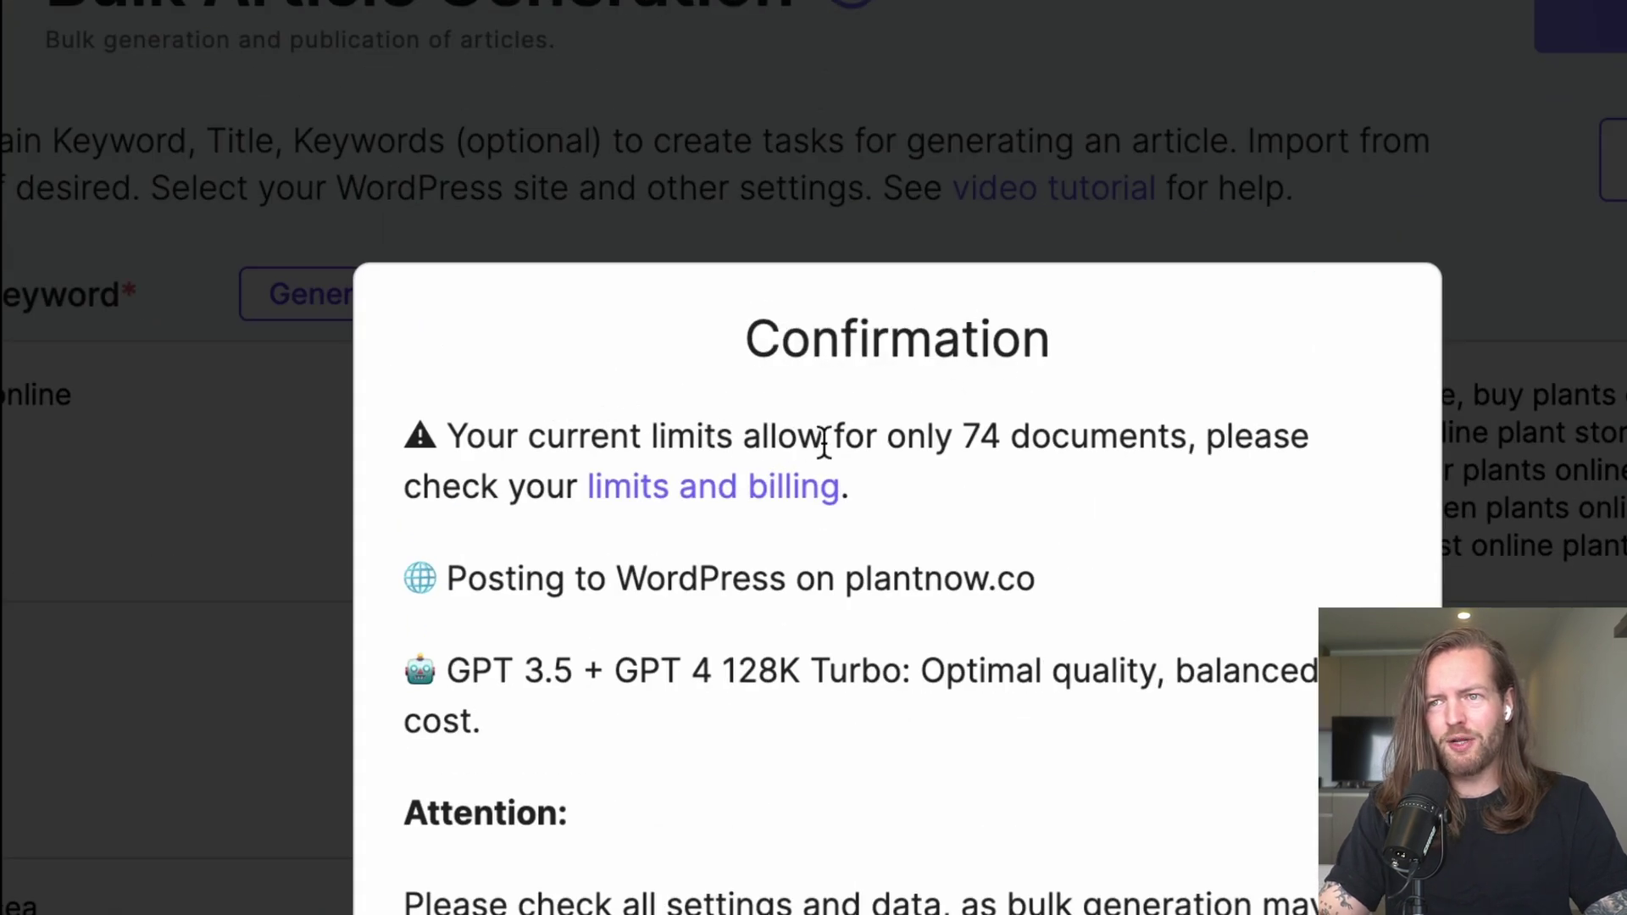
{"action": "left_click_drag", "start_coordinate": [967, 436], "coordinate": [1002, 437]}
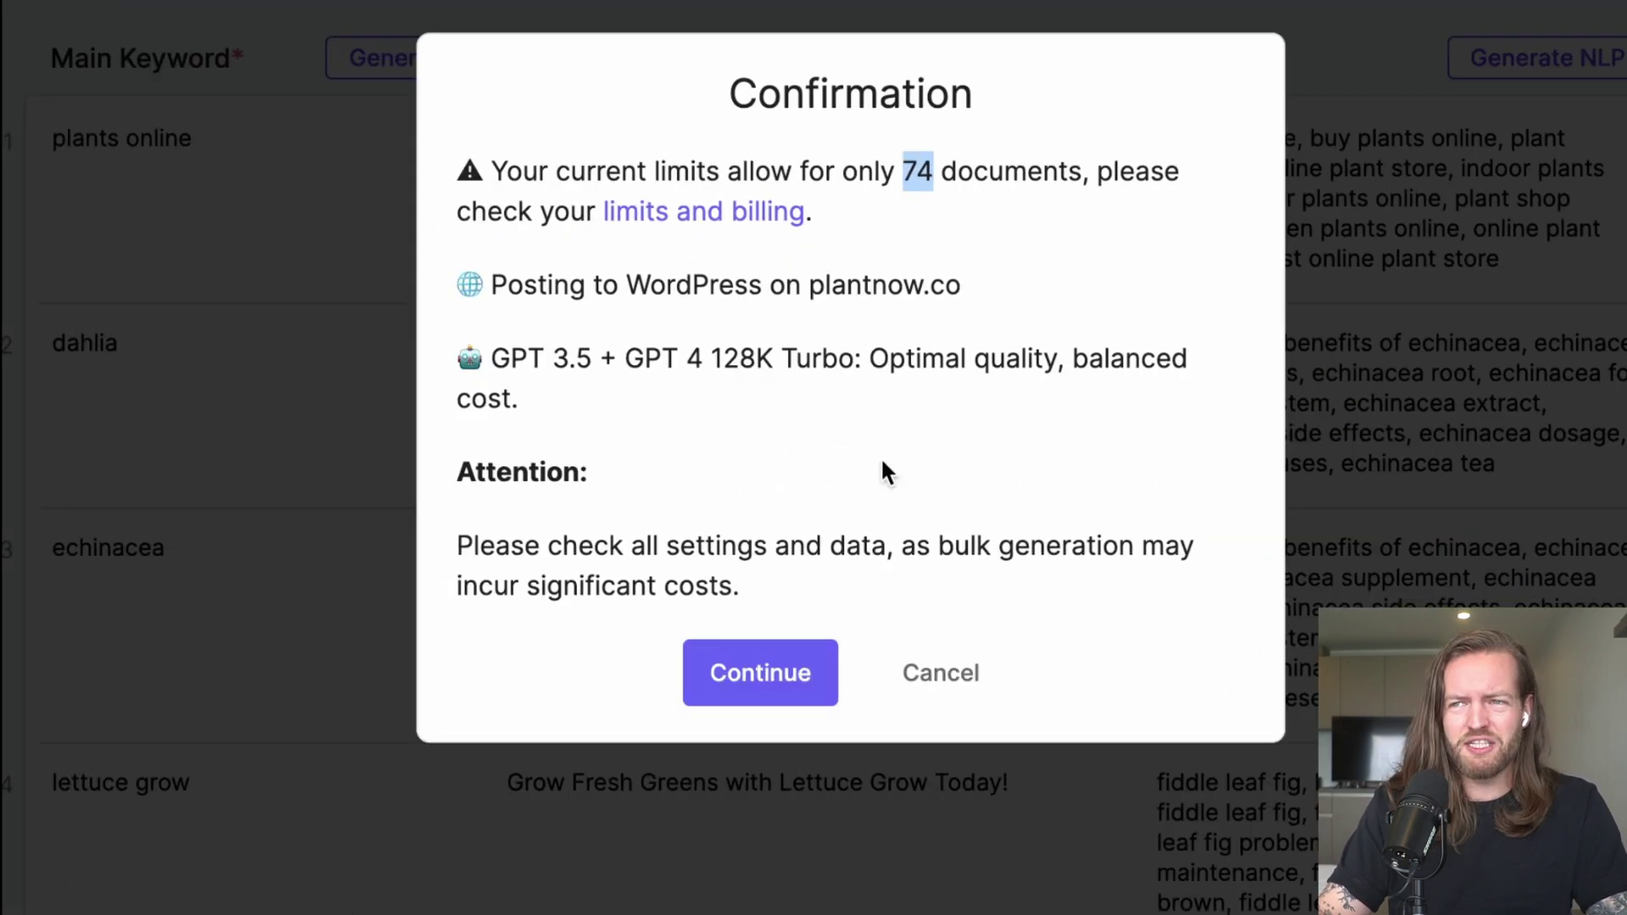
{"action": "left_click", "coordinate": [781, 669]}
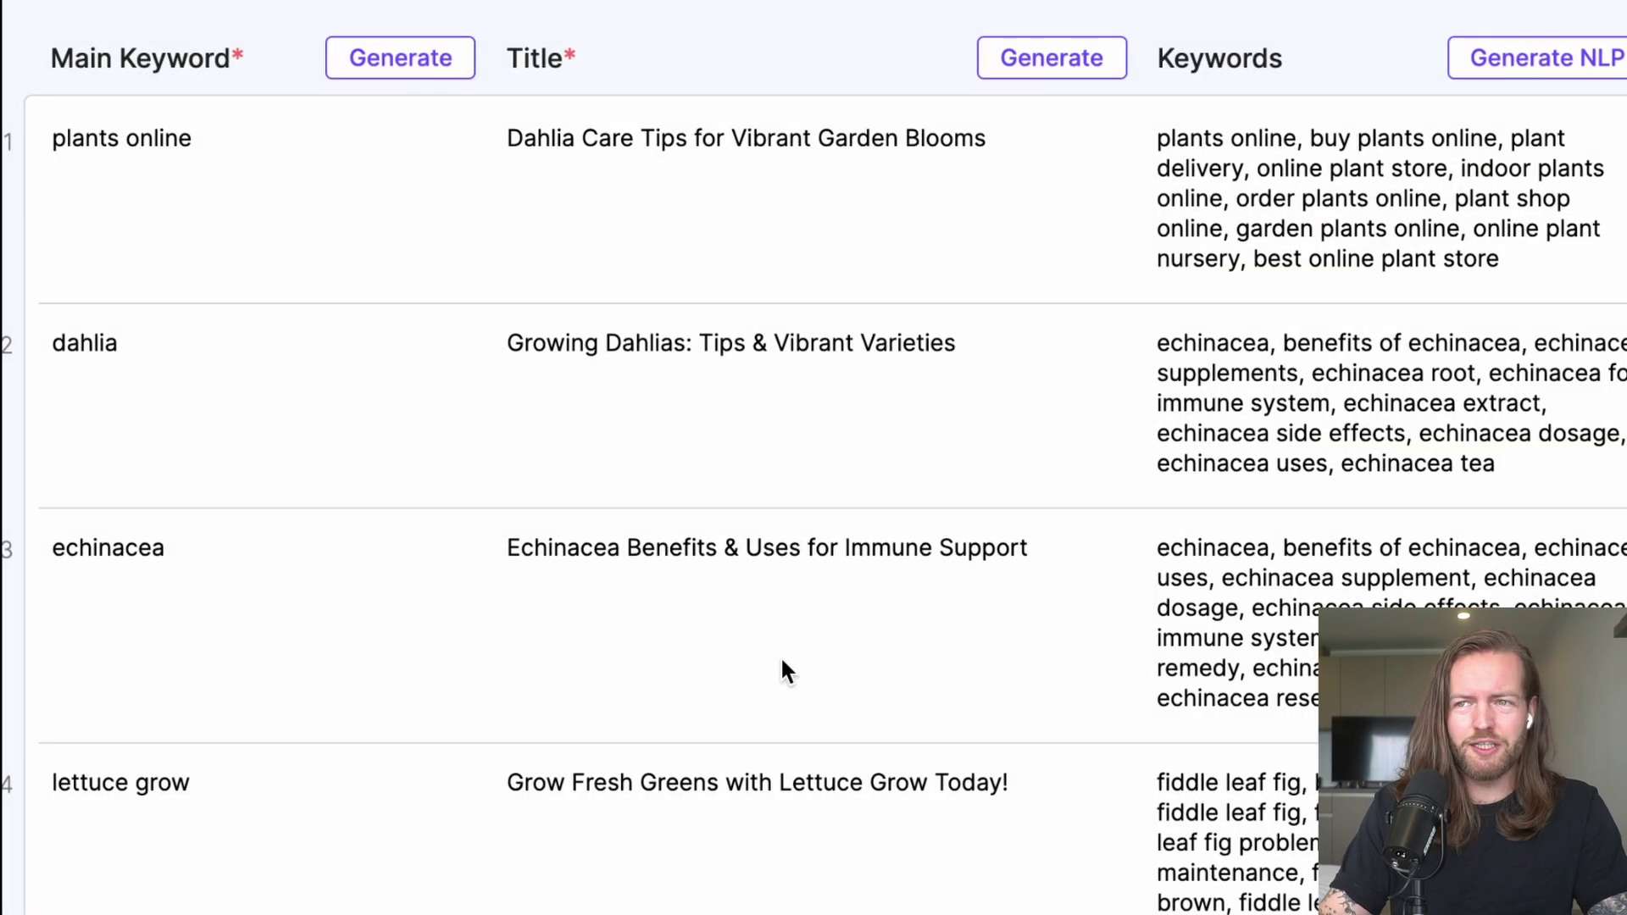
{"action": "scroll", "coordinate": [906, 432], "scroll_direction": "down", "scroll_amount": 6}
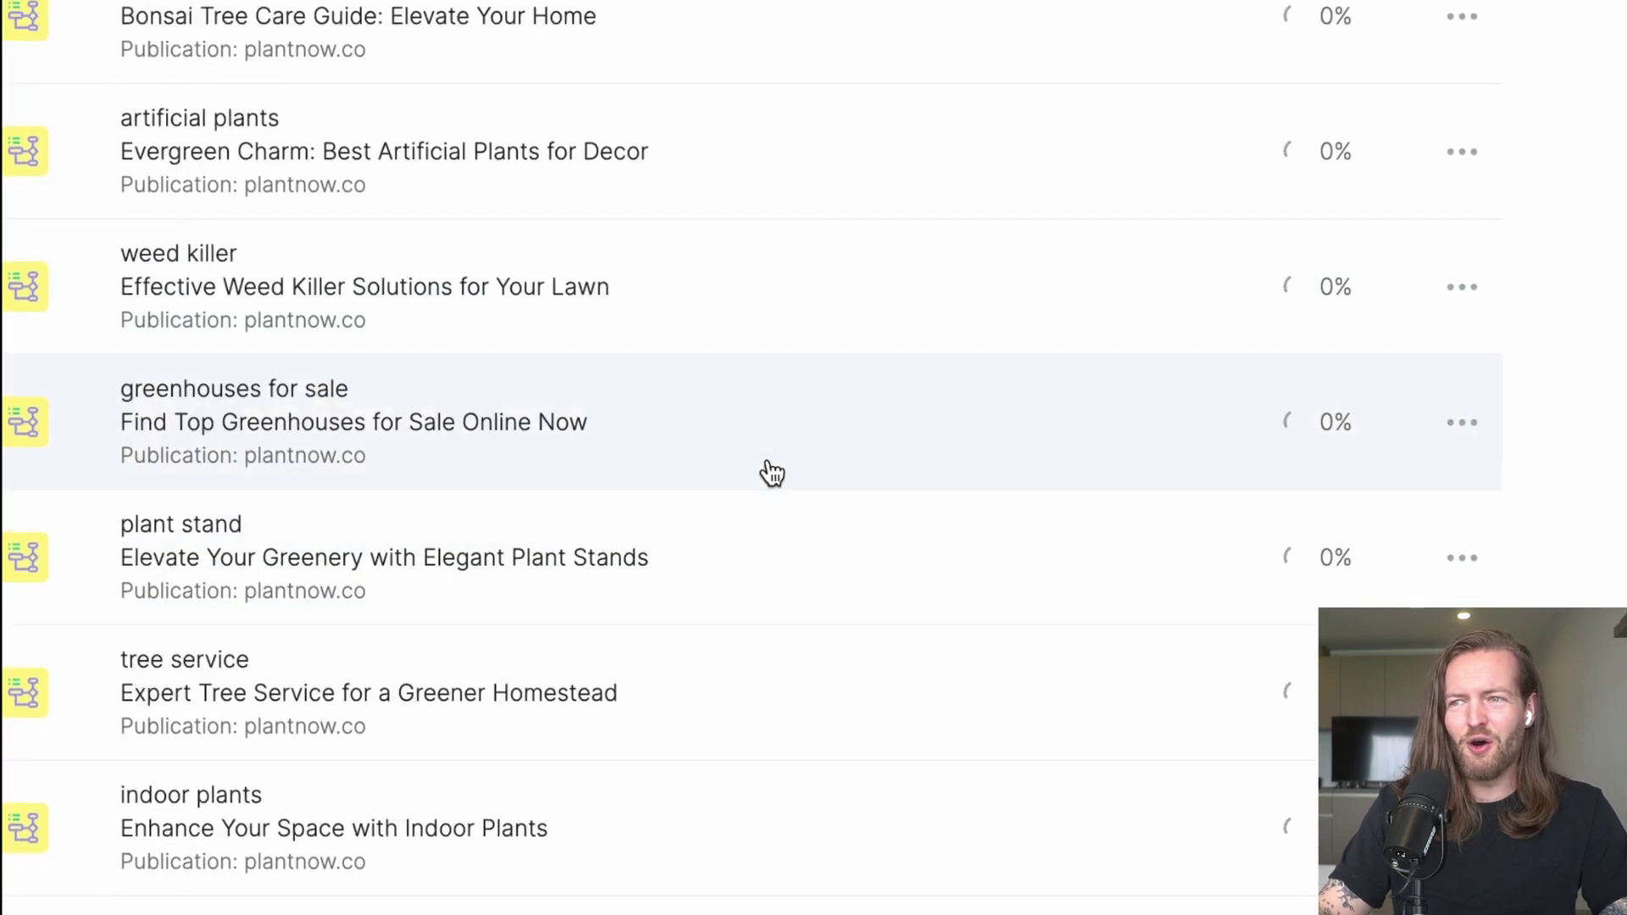
{"action": "scroll", "coordinate": [764, 474], "scroll_direction": "down", "scroll_amount": 15}
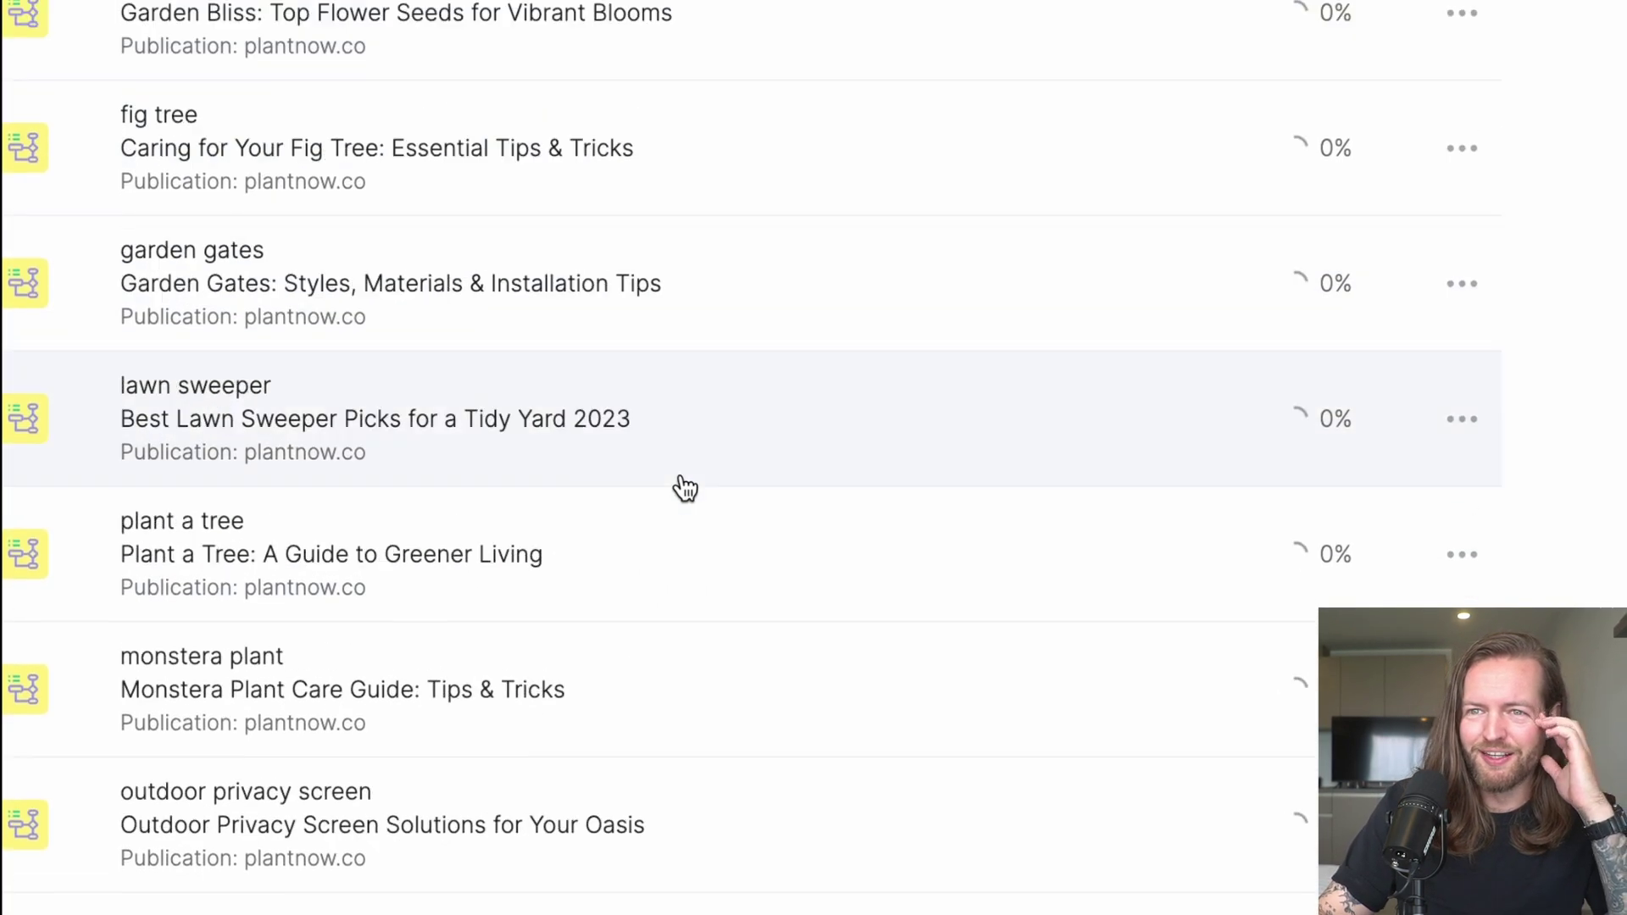
{"action": "scroll", "coordinate": [876, 759], "scroll_direction": "down", "scroll_amount": 3}
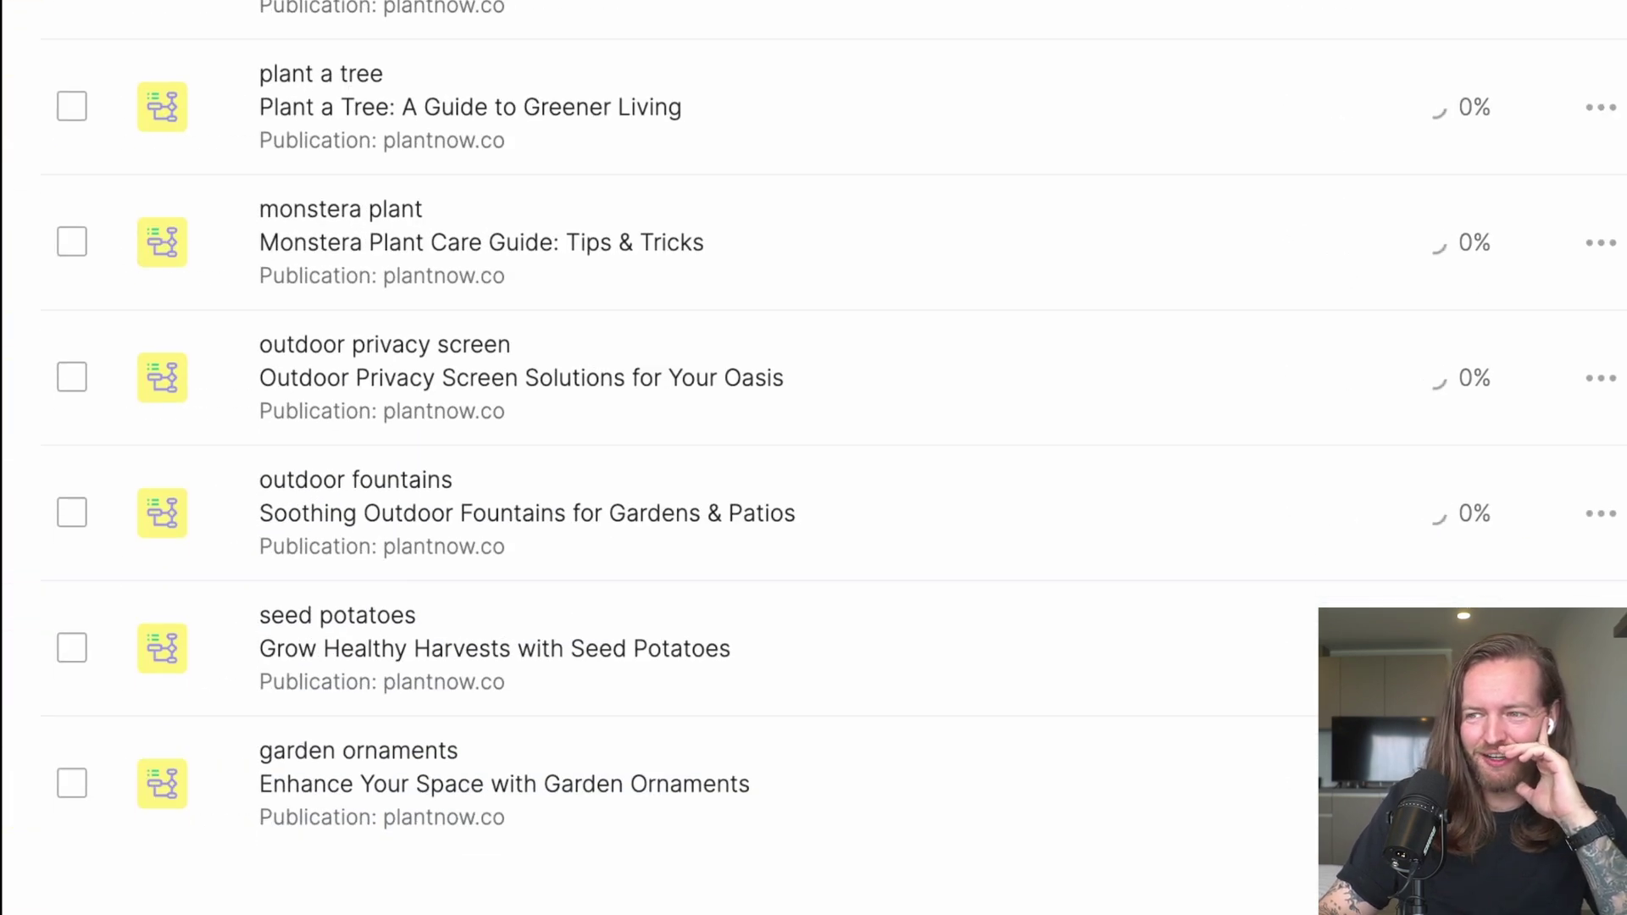
{"action": "scroll", "coordinate": [1050, 585], "scroll_direction": "down", "scroll_amount": 5}
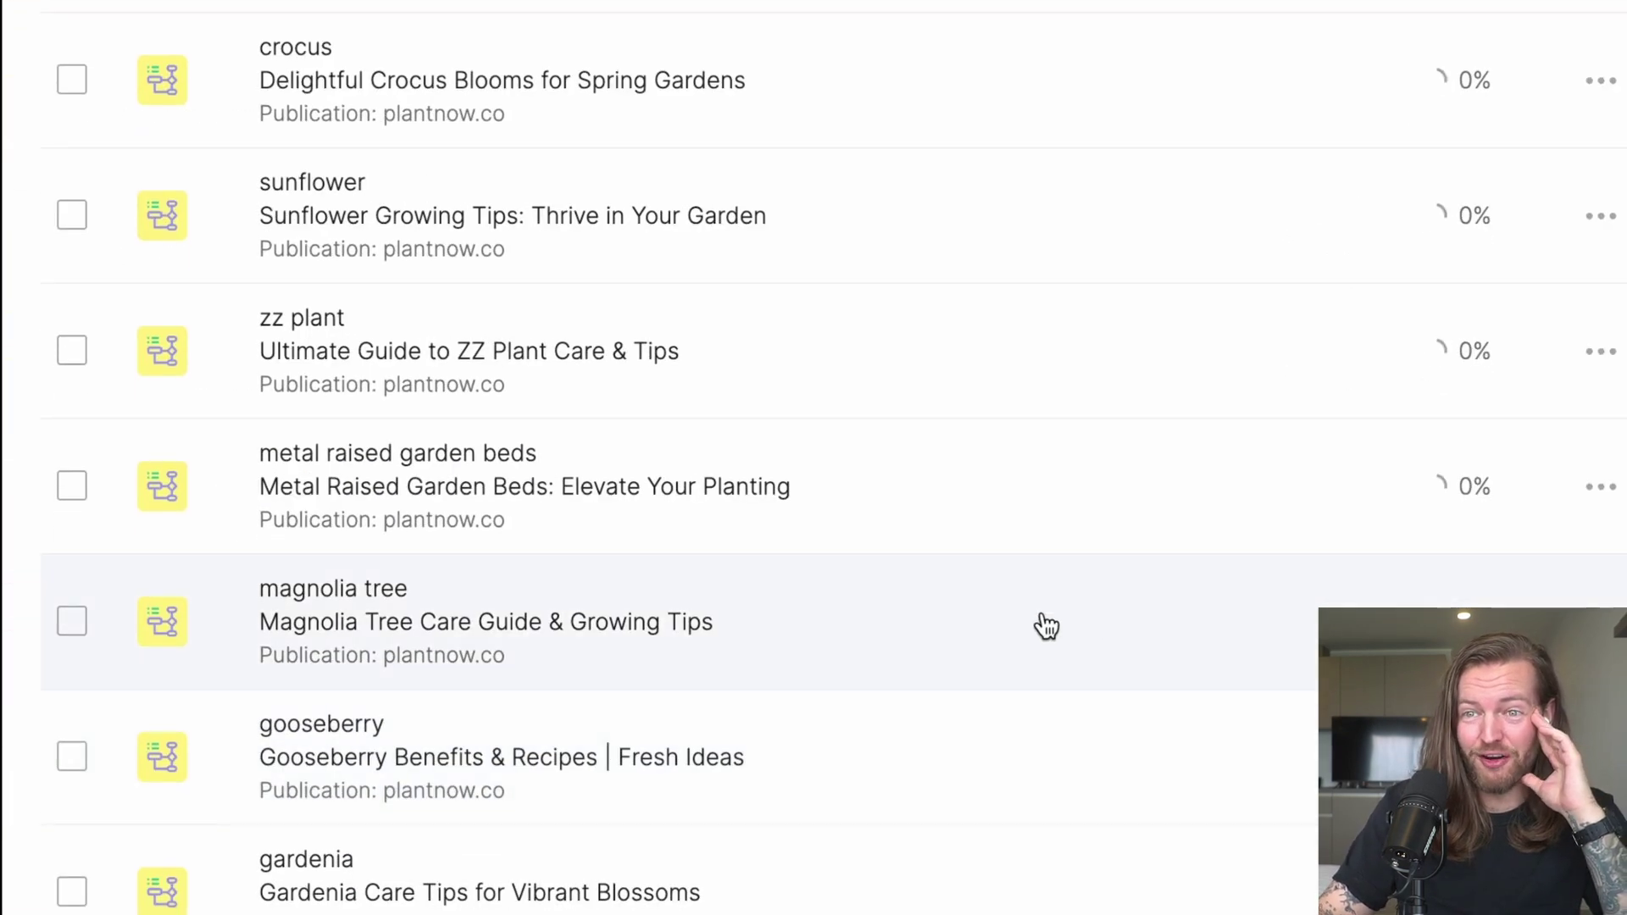
{"action": "scroll", "coordinate": [1047, 626], "scroll_direction": "up", "scroll_amount": 5}
{"action": "scroll", "coordinate": [1029, 662], "scroll_direction": "down", "scroll_amount": 5}
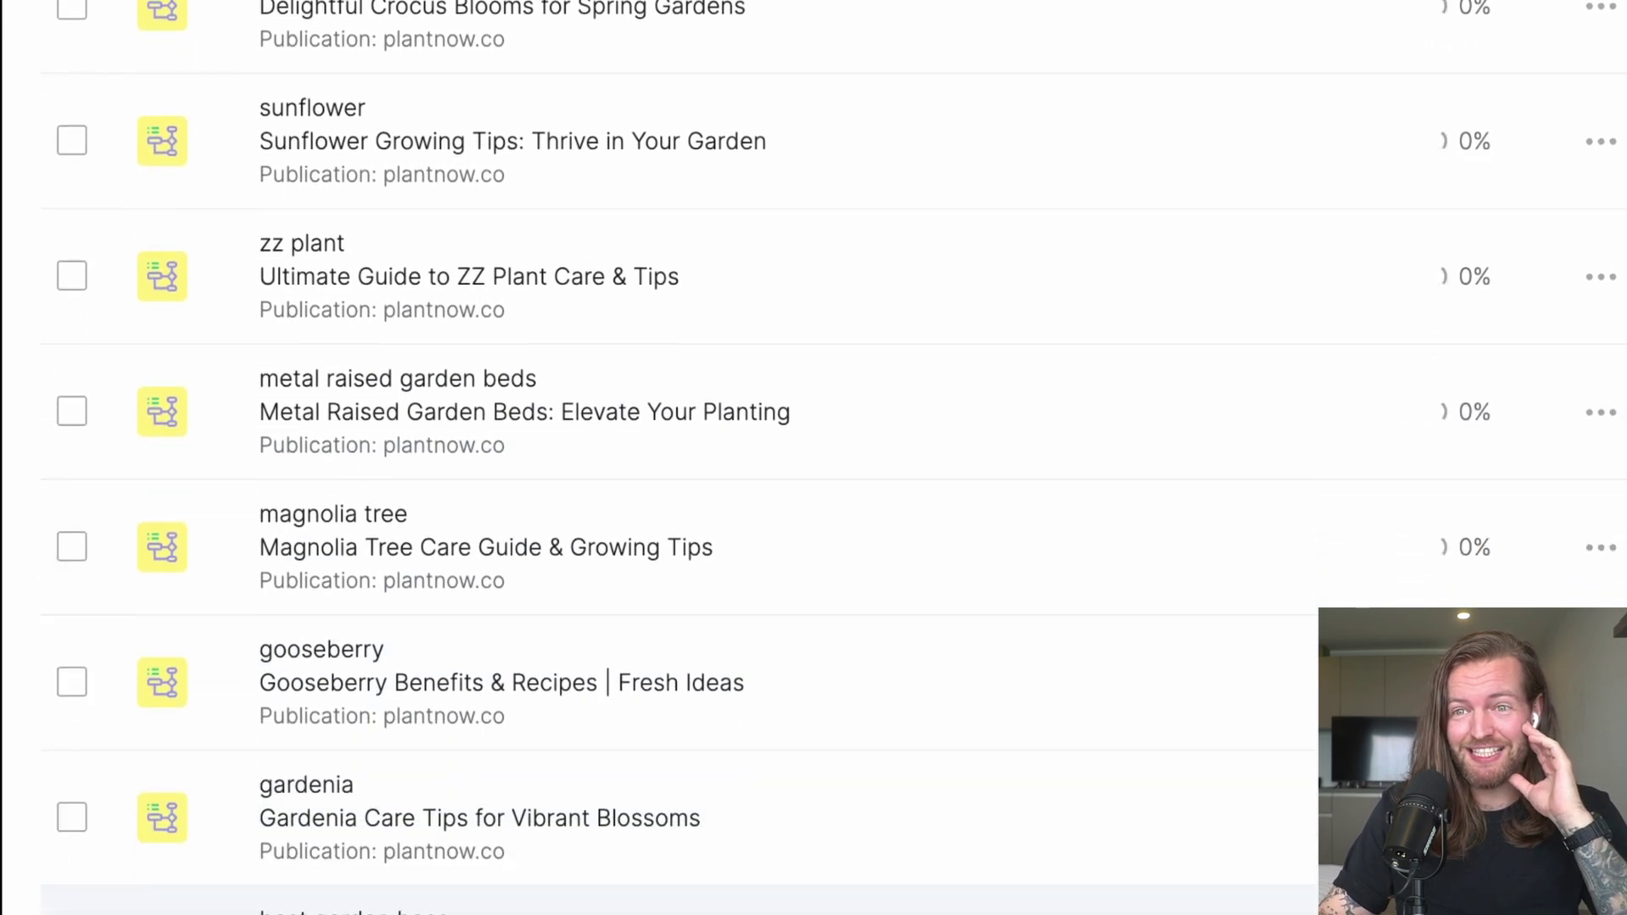
{"action": "scroll", "coordinate": [1475, 839], "scroll_direction": "down", "scroll_amount": 5}
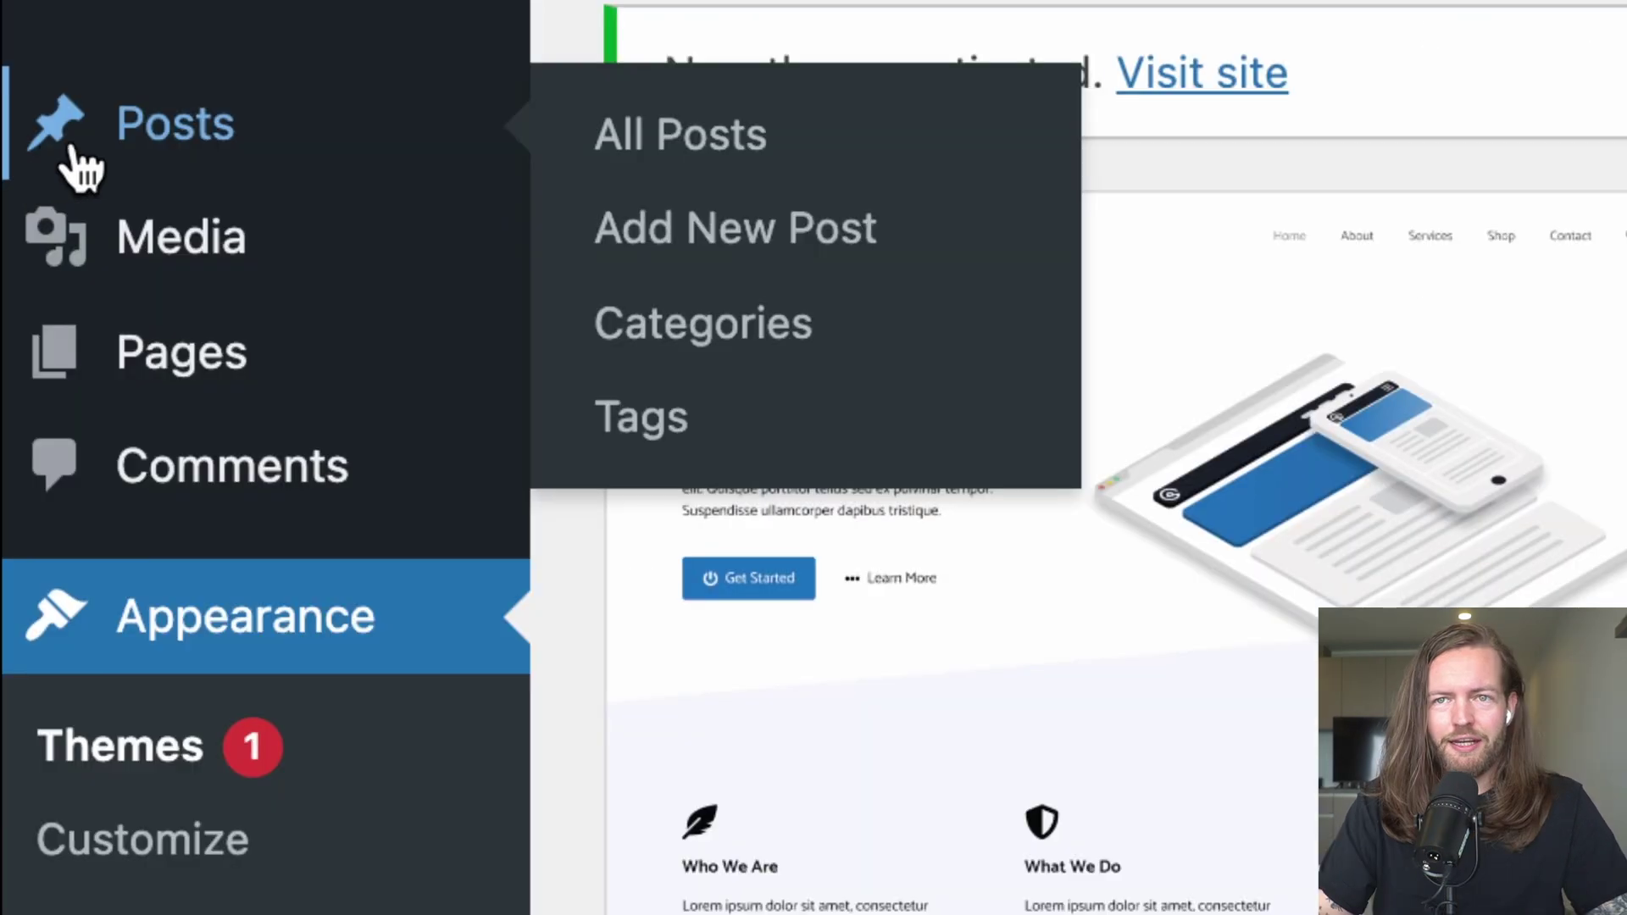
Show All Posts in WordPress and scroll through the 31 published gardening articles.
{"action": "left_click", "coordinate": [485, 168]}
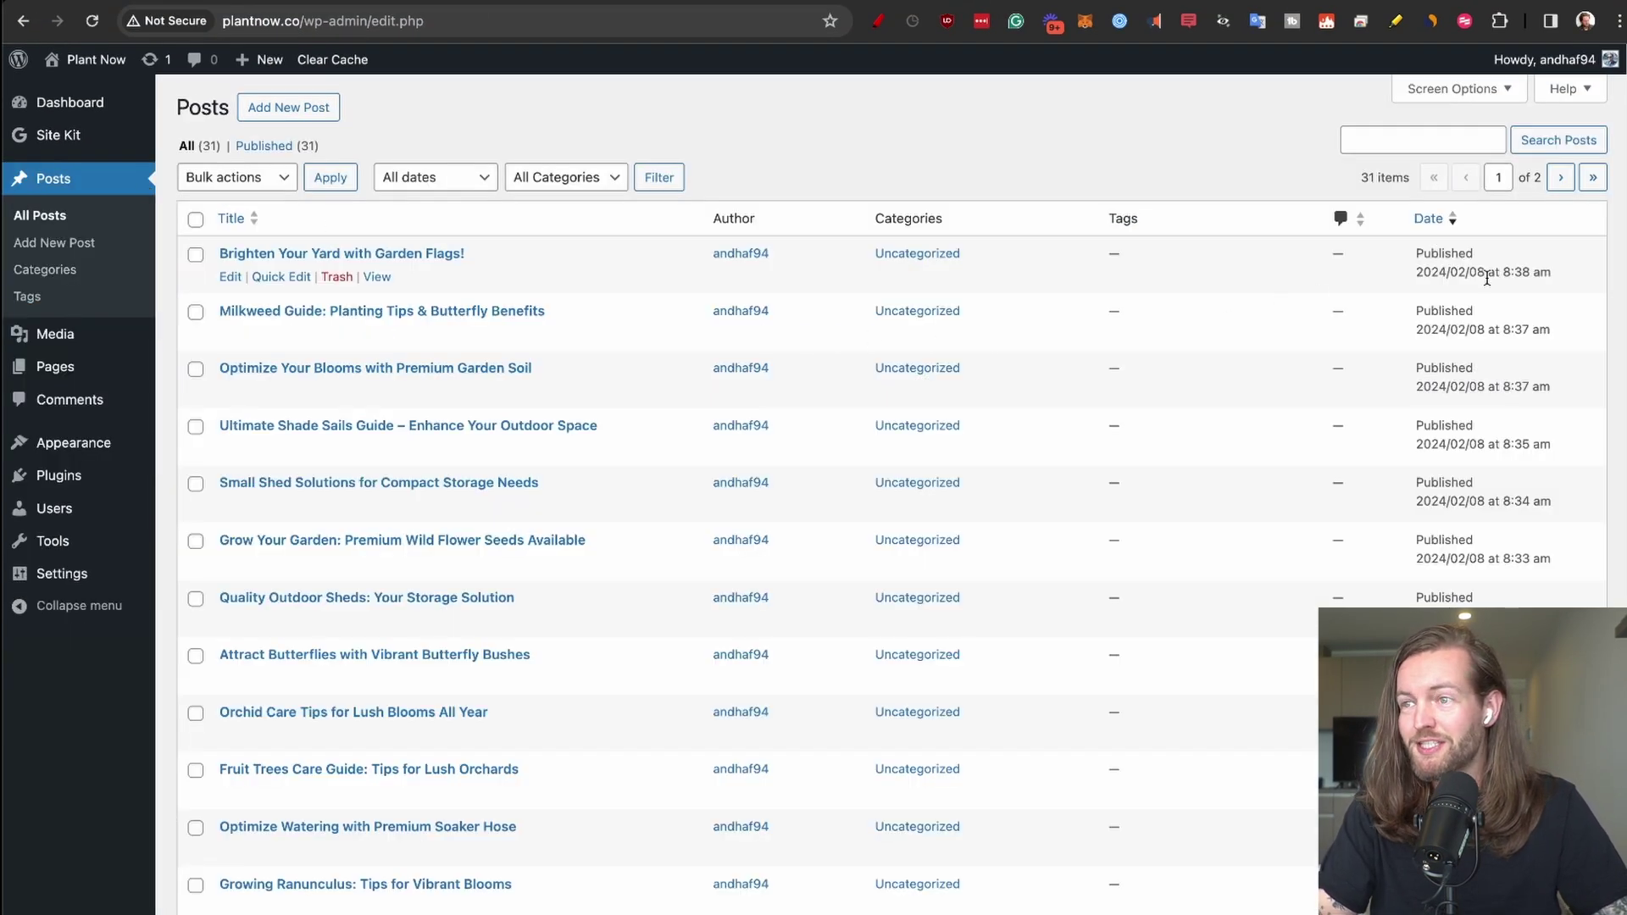
{"action": "scroll", "coordinate": [974, 577], "scroll_direction": "down", "scroll_amount": 6}
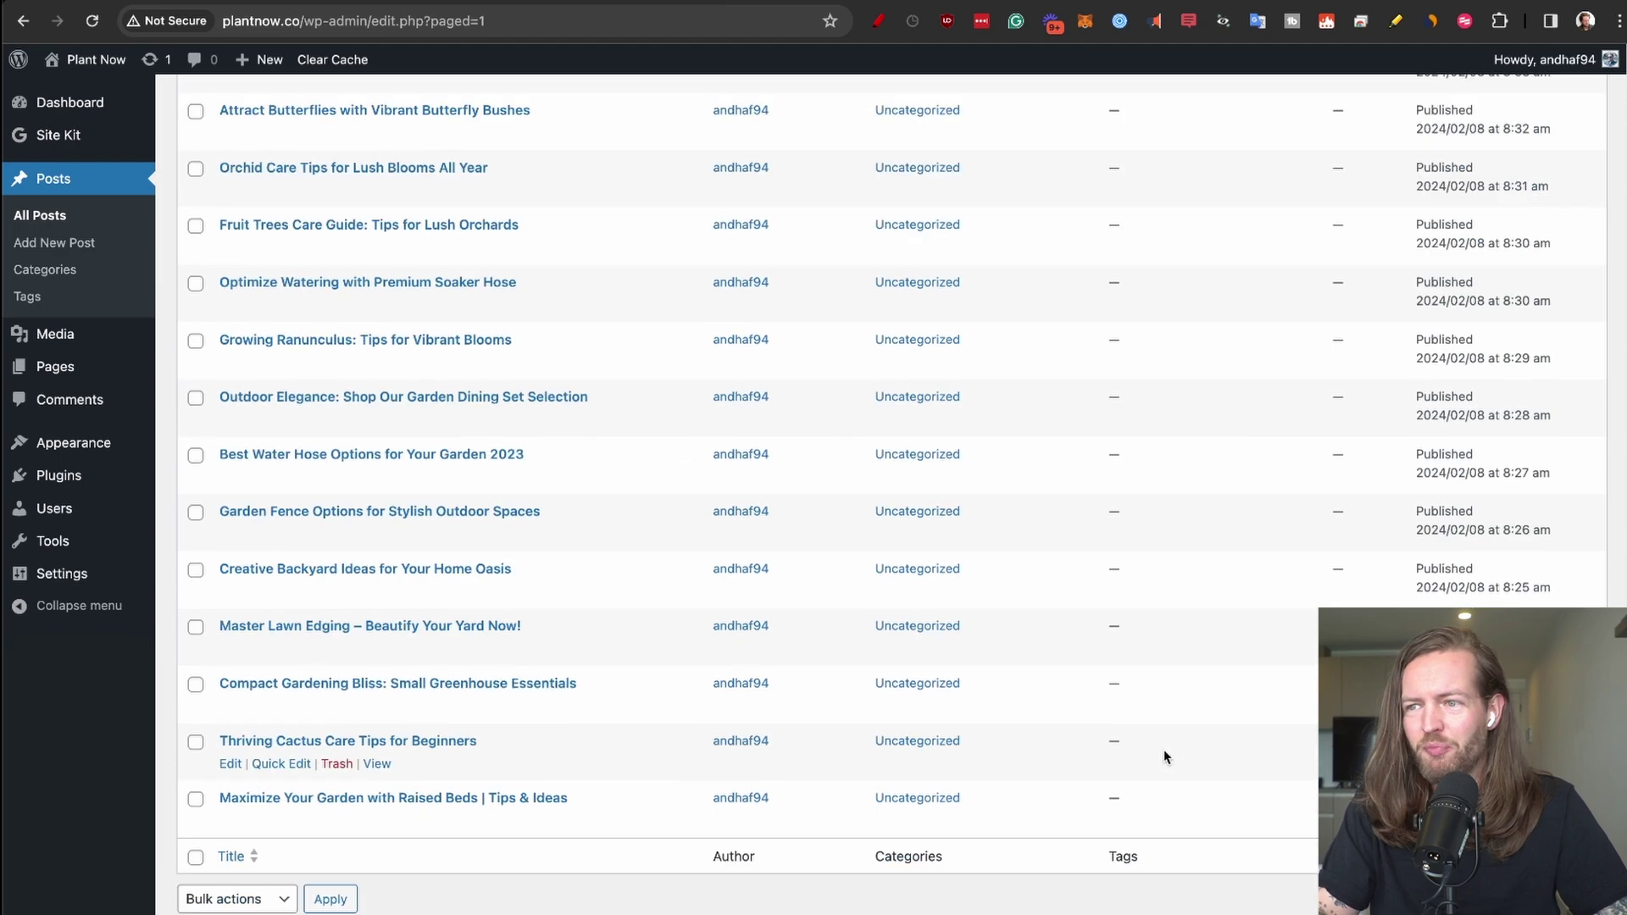
{"action": "scroll", "coordinate": [390, 169], "scroll_direction": "up", "scroll_amount": 6}
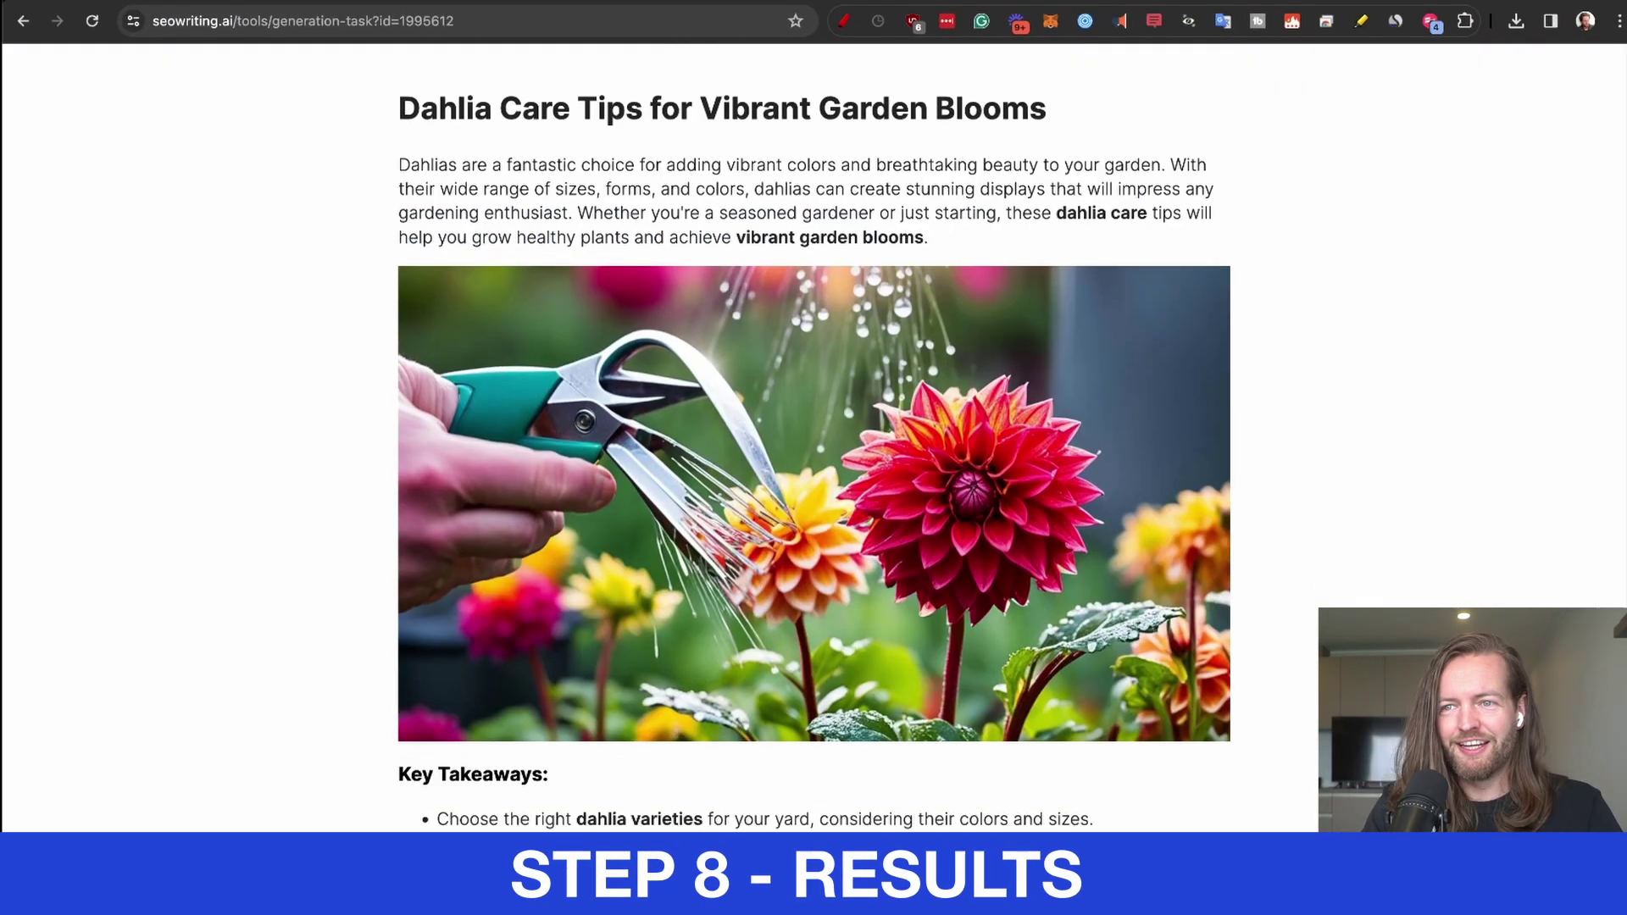
{"action": "scroll", "coordinate": [814, 475], "scroll_direction": "down", "scroll_amount": 20}
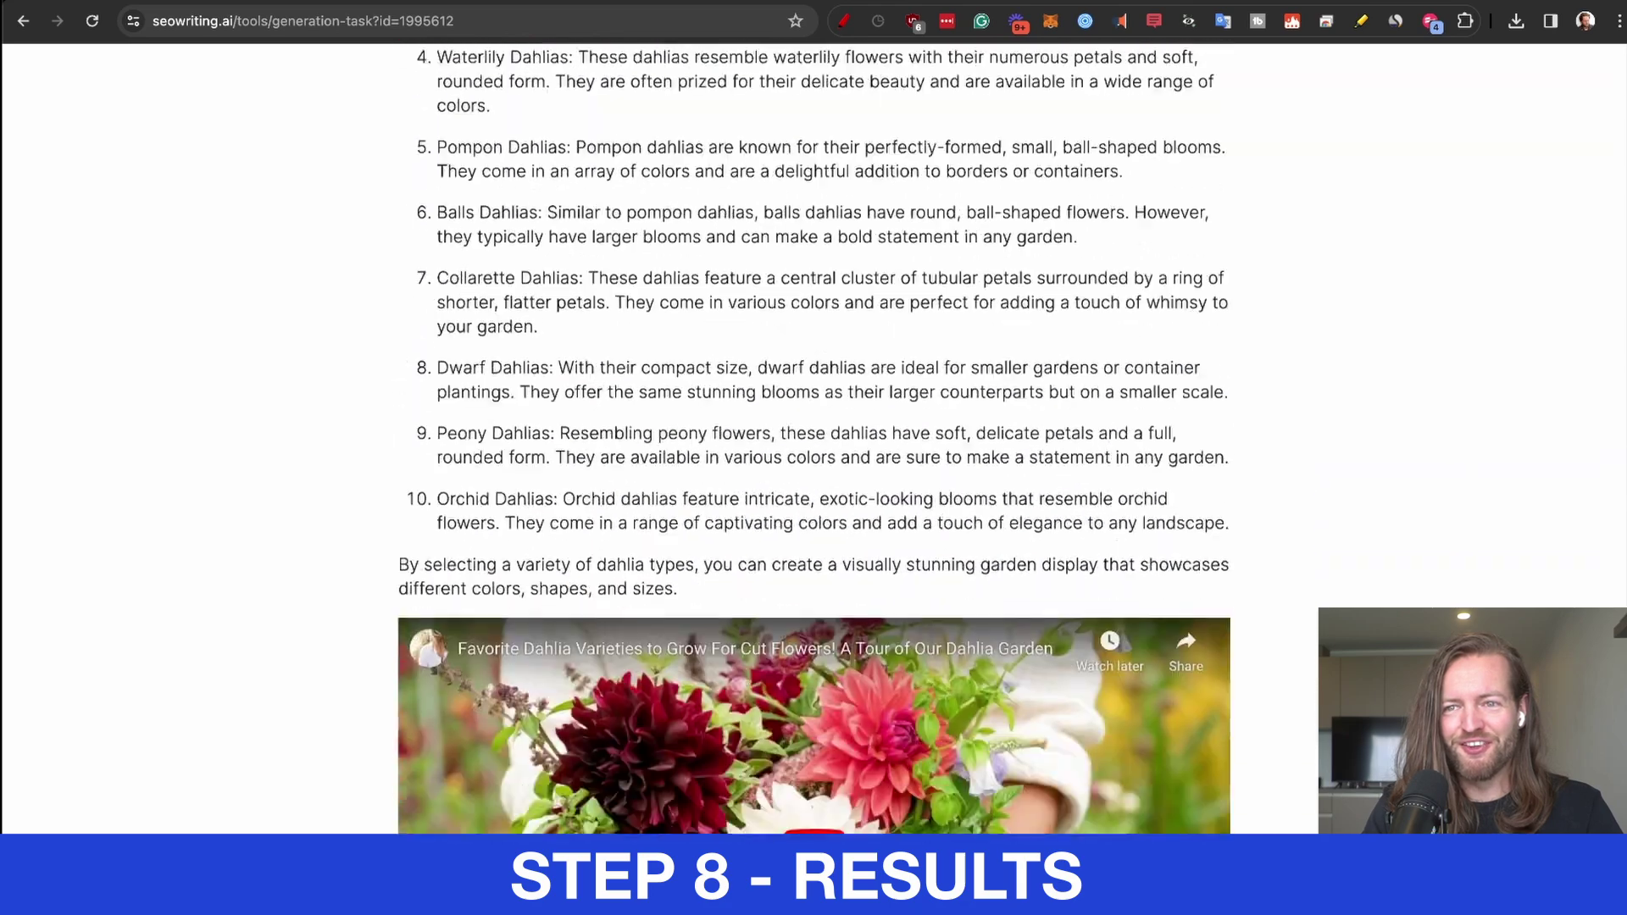
{"action": "scroll", "coordinate": [813, 475], "scroll_direction": "down", "scroll_amount": 10}
Scroll the generated dahlia article down through its FAQ to the Source Links.
{"action": "scroll", "coordinate": [814, 475], "scroll_direction": "up", "scroll_amount": 15}
{"action": "scroll", "coordinate": [813, 475], "scroll_direction": "down", "scroll_amount": 5}
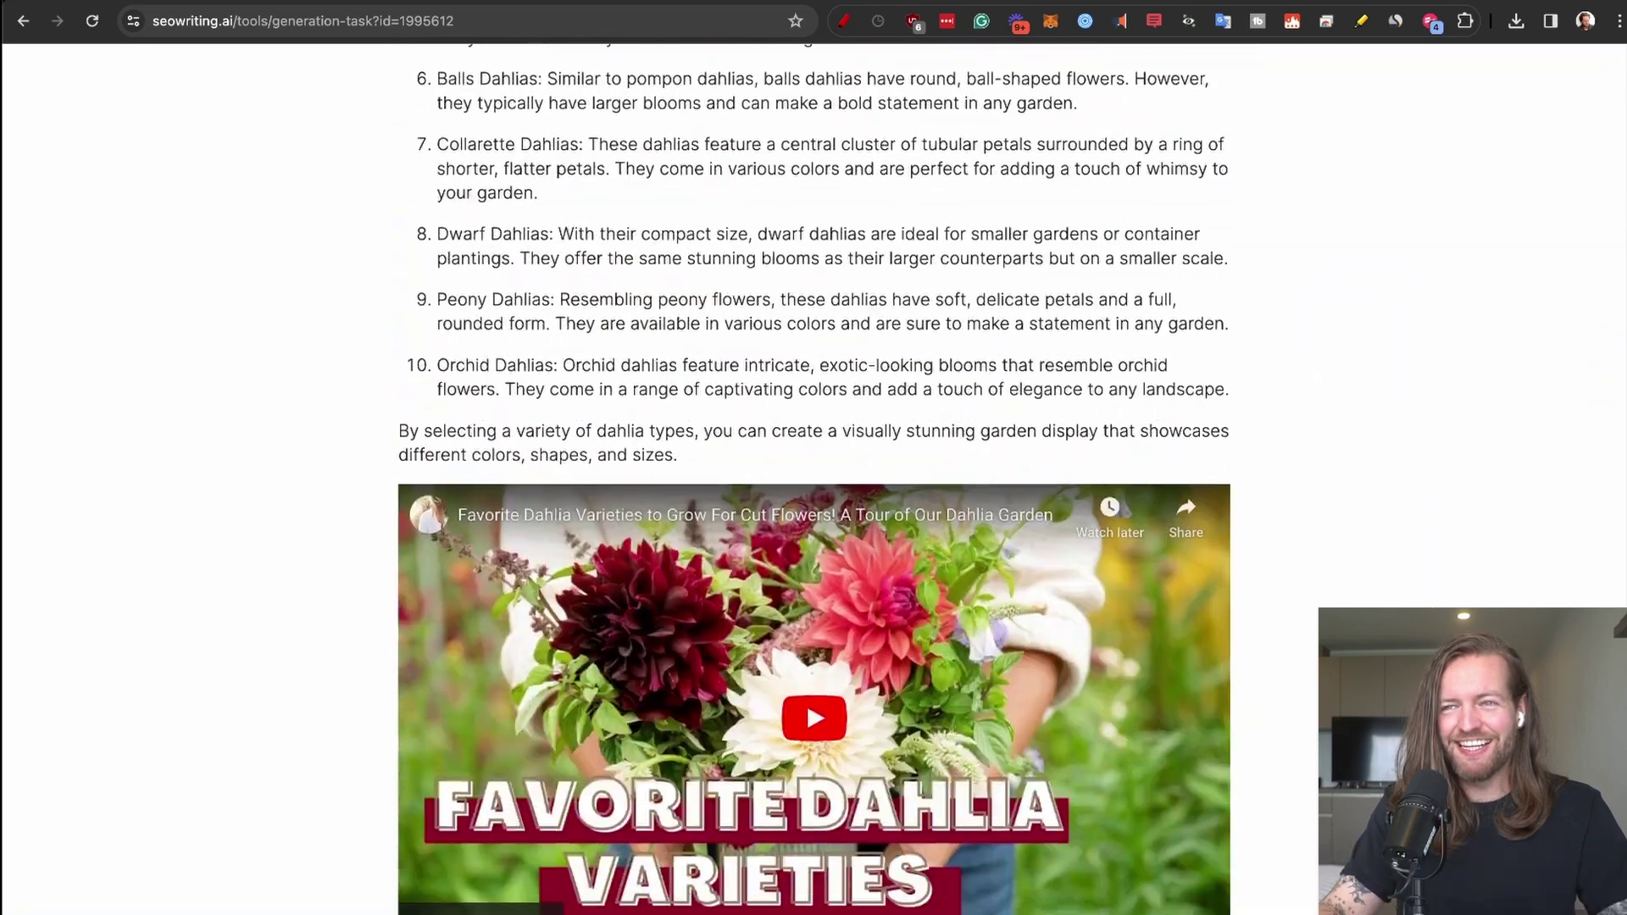
{"action": "scroll", "coordinate": [813, 475], "scroll_direction": "down", "scroll_amount": 11}
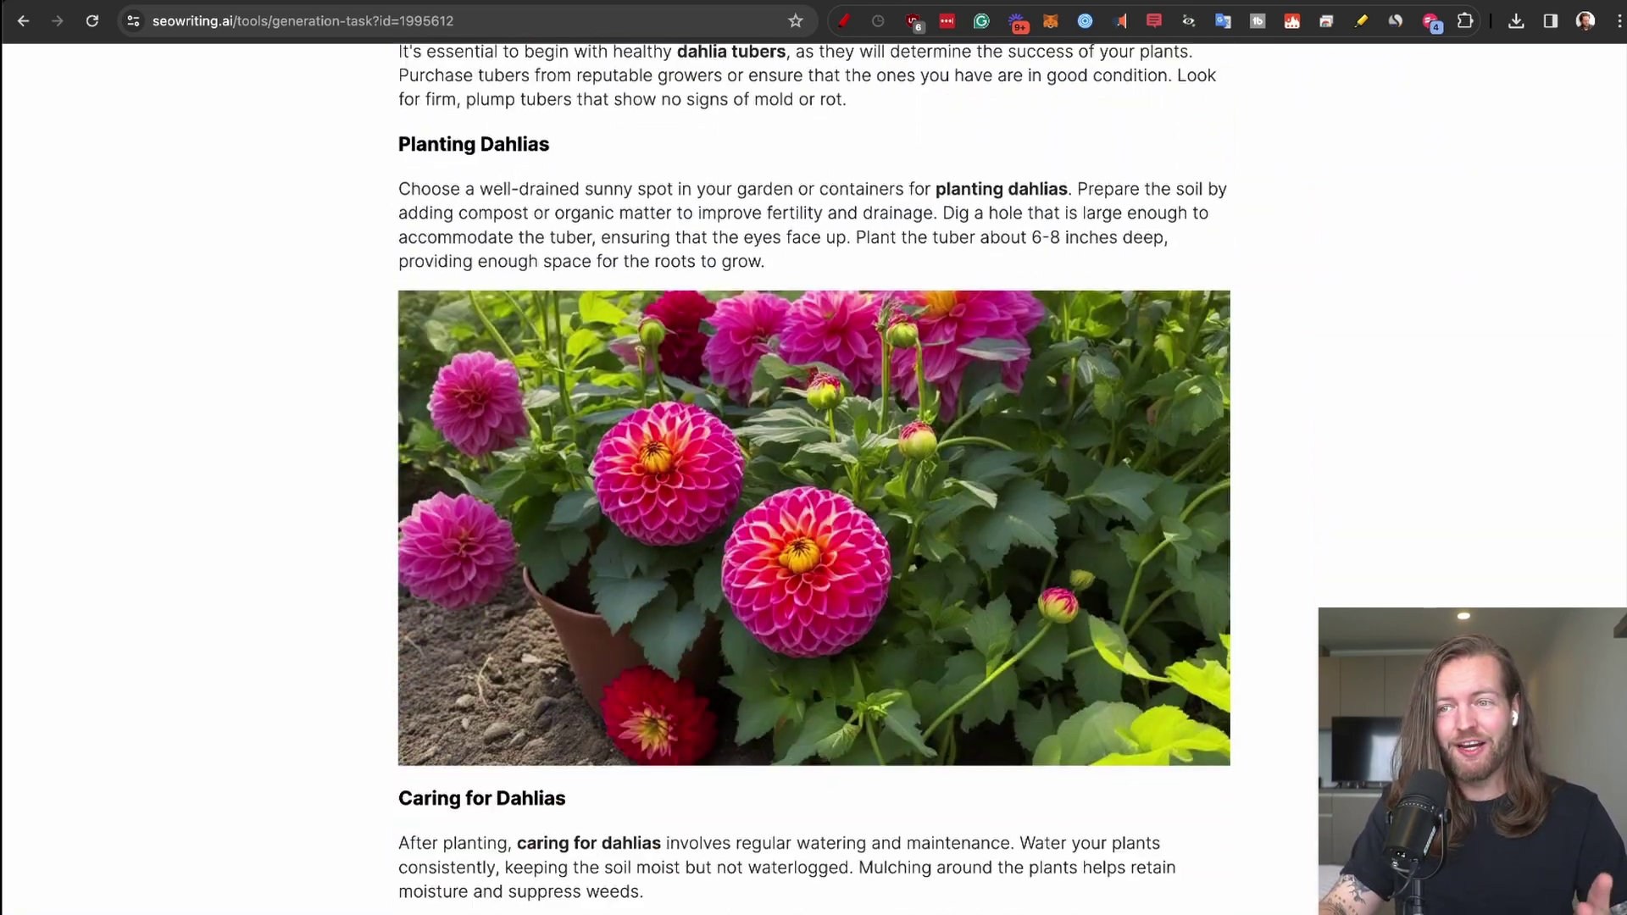
{"action": "scroll", "coordinate": [814, 475], "scroll_direction": "down", "scroll_amount": 2}
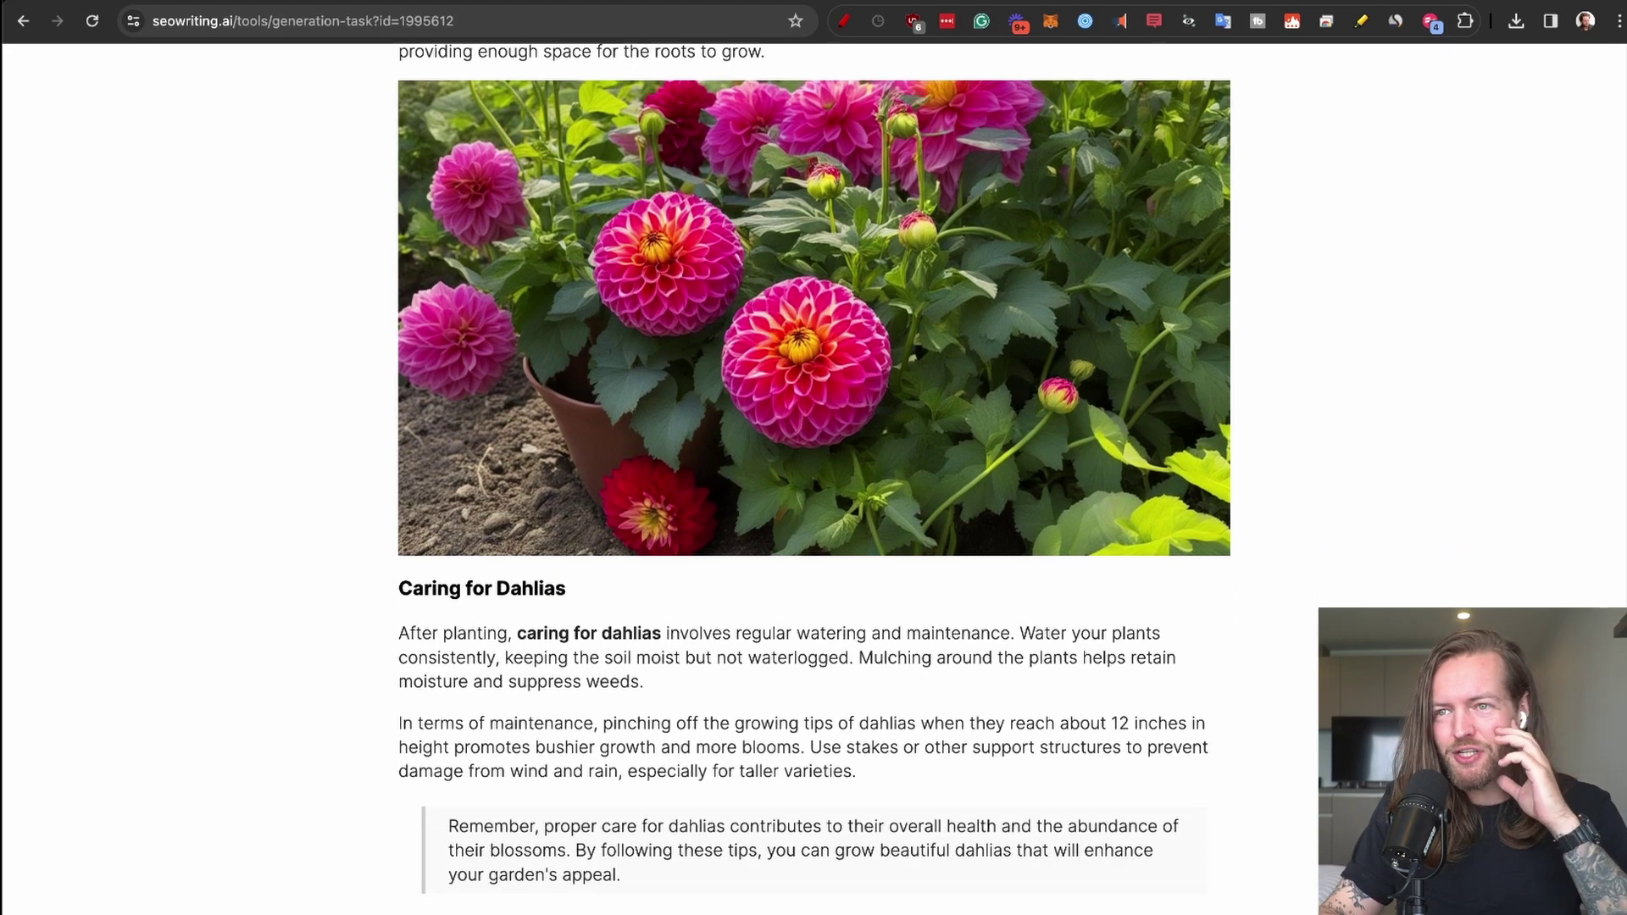
{"action": "scroll", "coordinate": [814, 475], "scroll_direction": "up", "scroll_amount": 1}
{"action": "scroll", "coordinate": [814, 474], "scroll_direction": "down", "scroll_amount": 13}
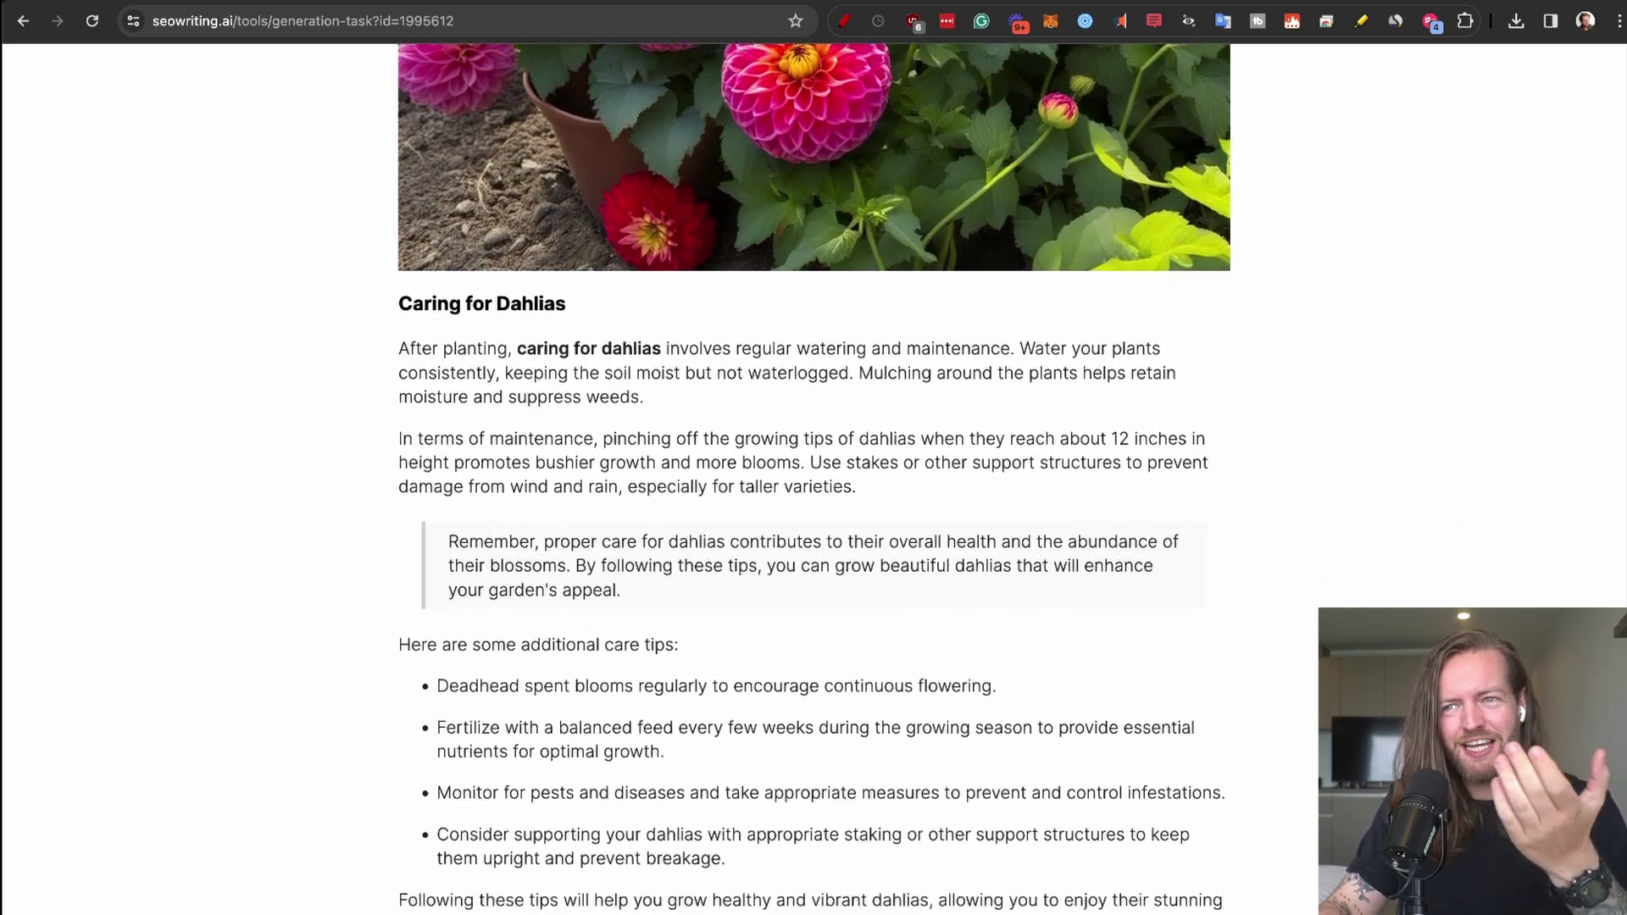
{"action": "scroll", "coordinate": [1022, 584], "scroll_direction": "down", "scroll_amount": 10}
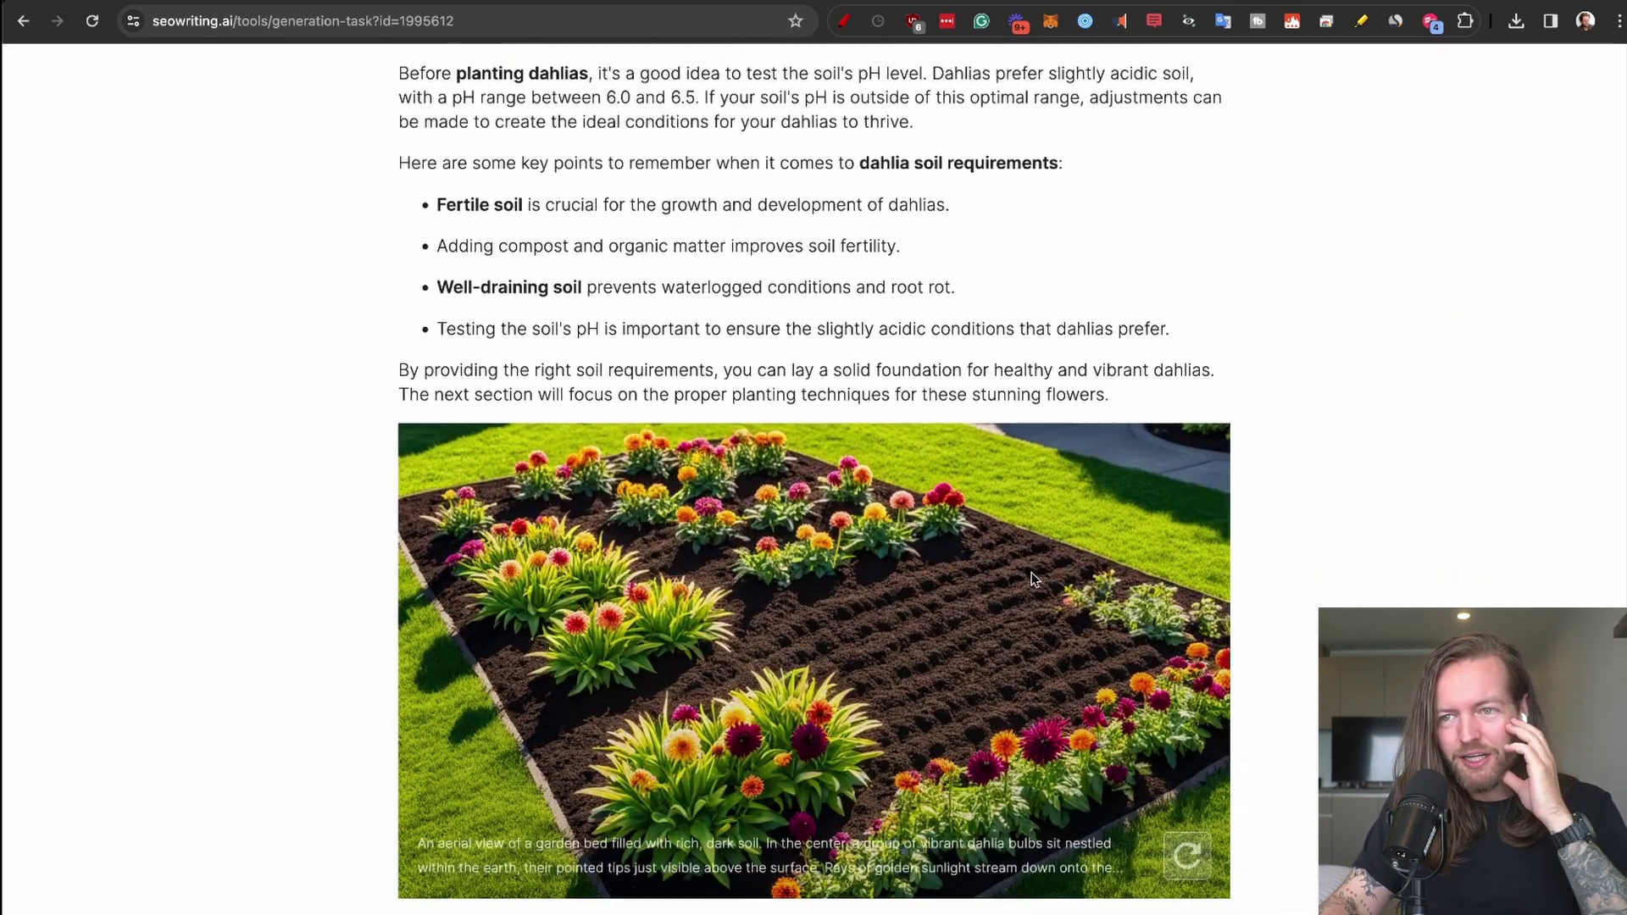
{"action": "scroll", "coordinate": [1278, 512], "scroll_direction": "down", "scroll_amount": 3}
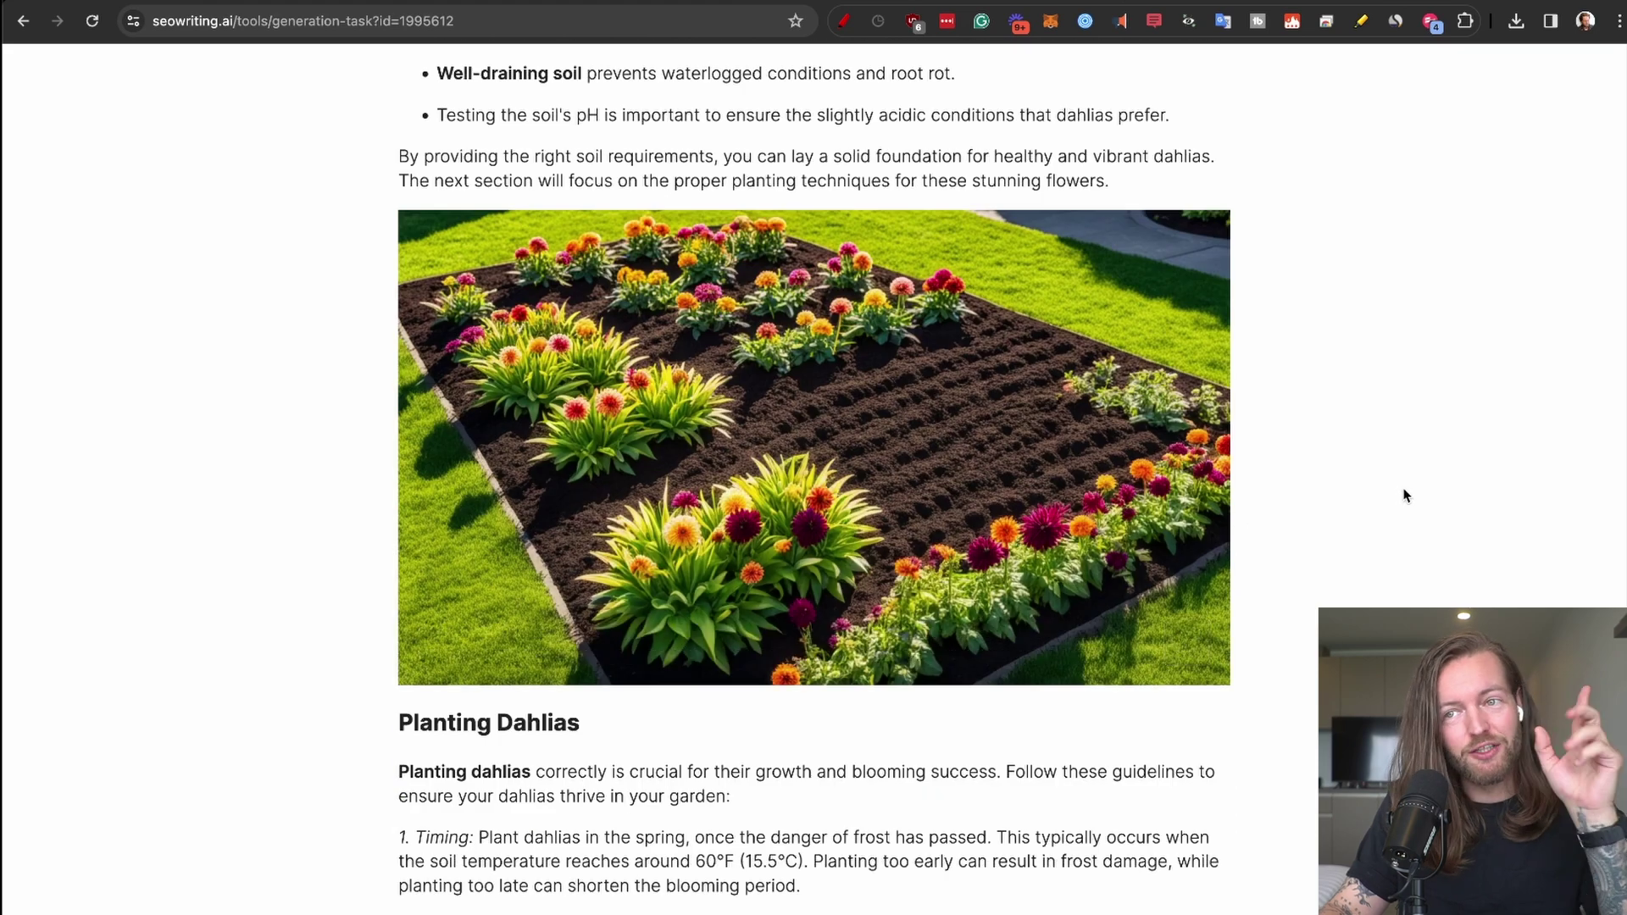
{"action": "scroll", "coordinate": [1398, 492], "scroll_direction": "down", "scroll_amount": 4}
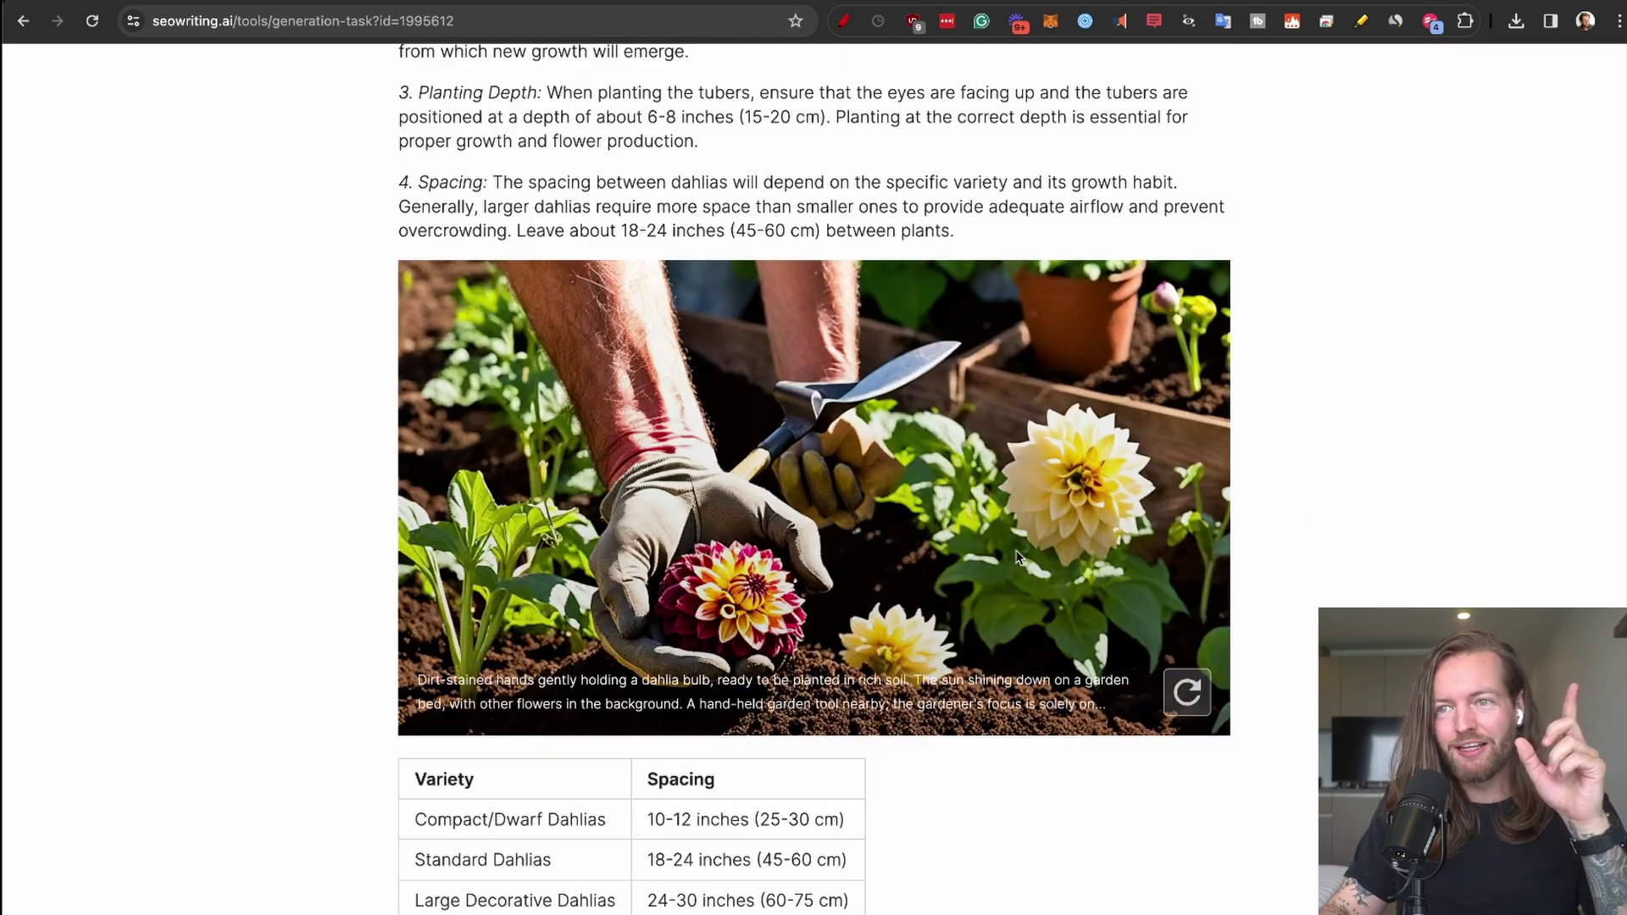
{"action": "scroll", "coordinate": [1320, 491], "scroll_direction": "down", "scroll_amount": 5}
{"action": "scroll", "coordinate": [1321, 495], "scroll_direction": "down", "scroll_amount": 15}
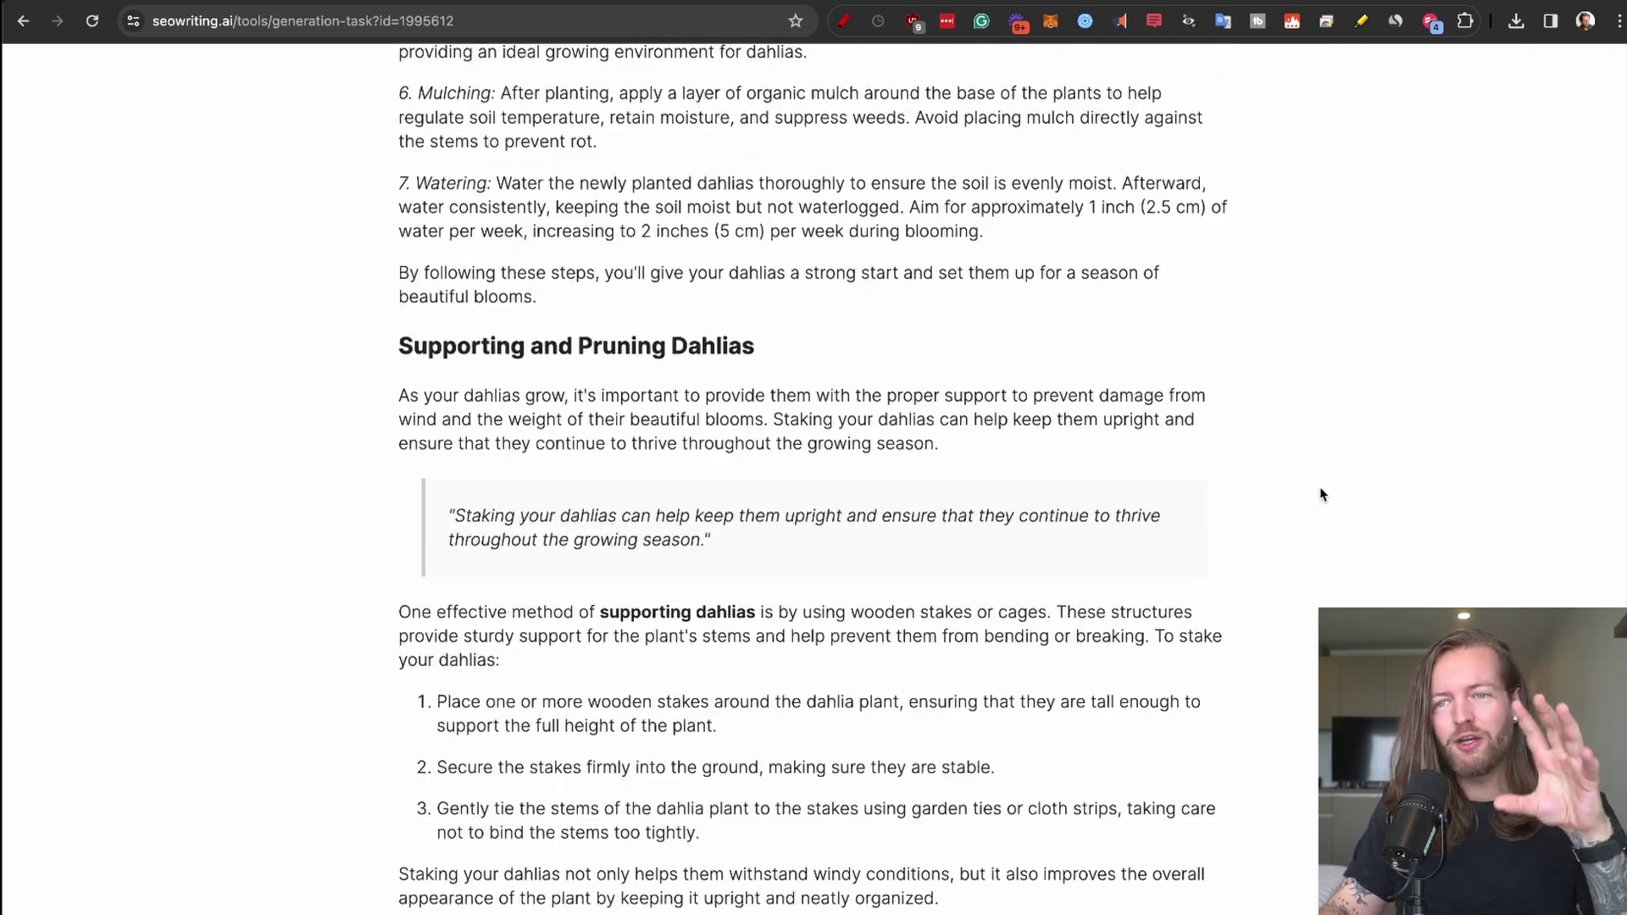
{"action": "scroll", "coordinate": [1319, 486], "scroll_direction": "down", "scroll_amount": 3}
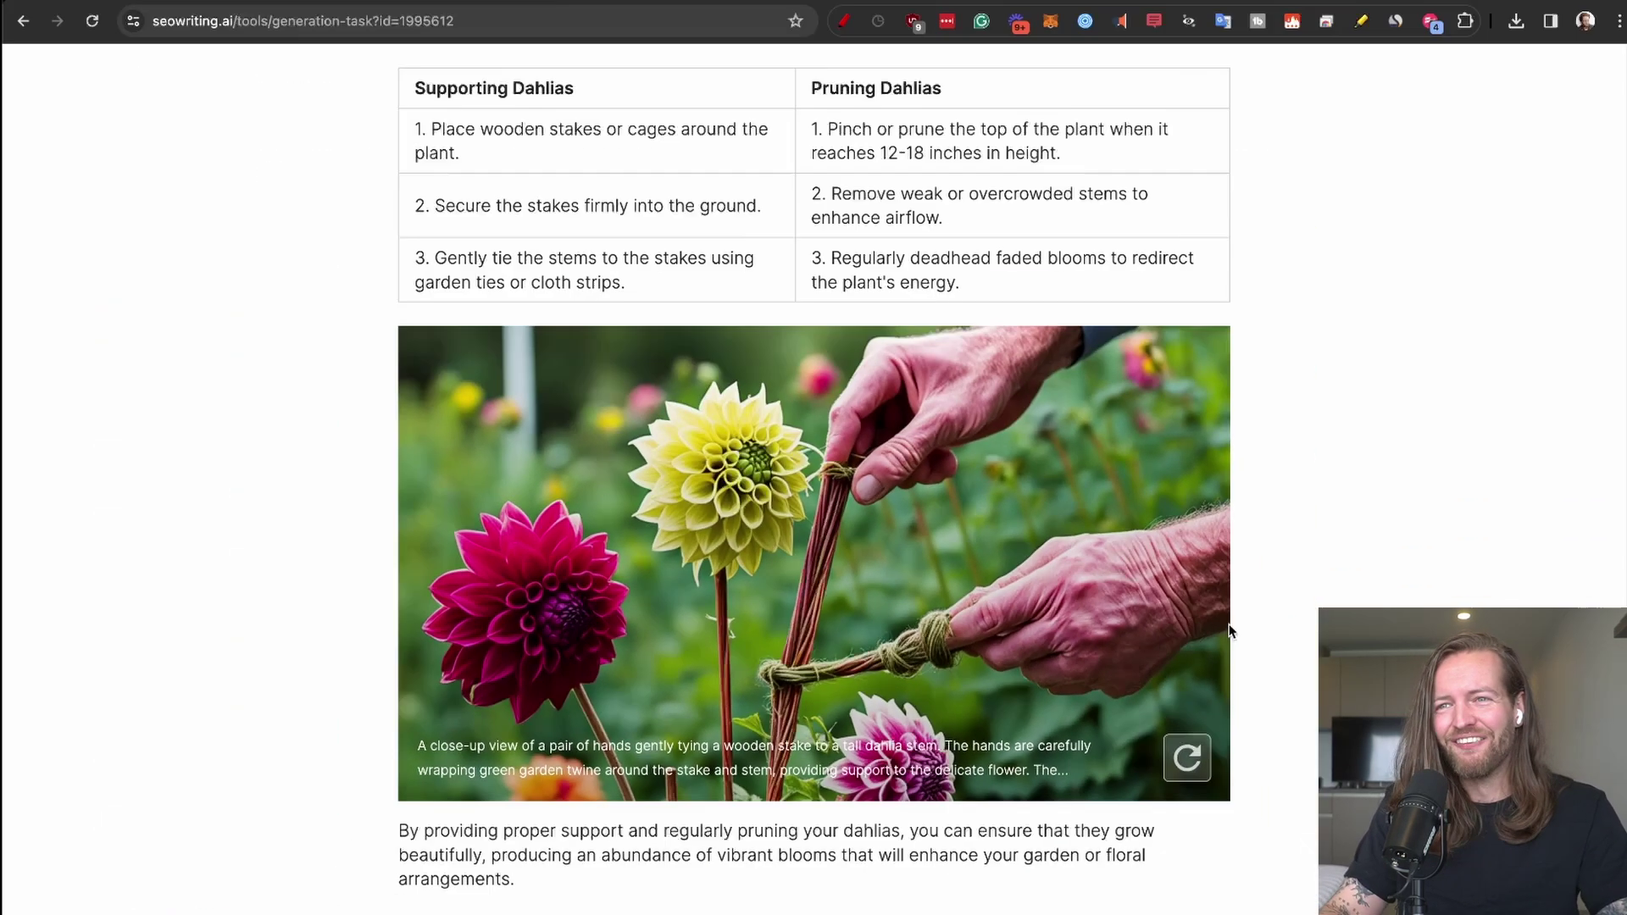
{"action": "scroll", "coordinate": [1357, 593], "scroll_direction": "down", "scroll_amount": 10}
{"action": "scroll", "coordinate": [814, 479], "scroll_direction": "down", "scroll_amount": 10}
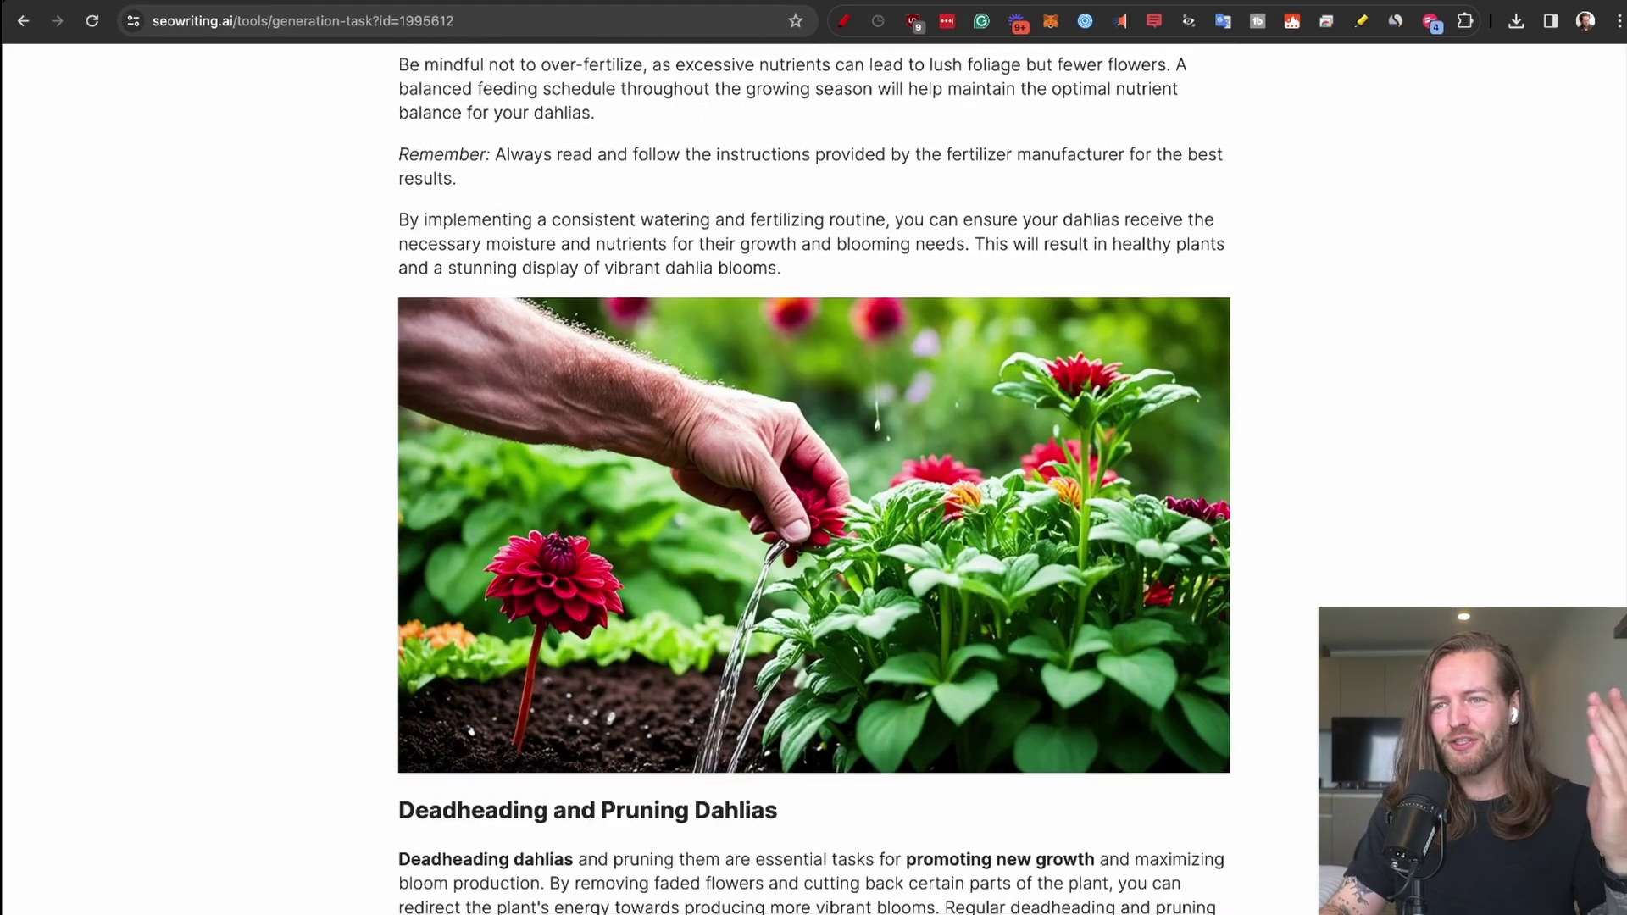
{"action": "scroll", "coordinate": [814, 509], "scroll_direction": "down", "scroll_amount": 15}
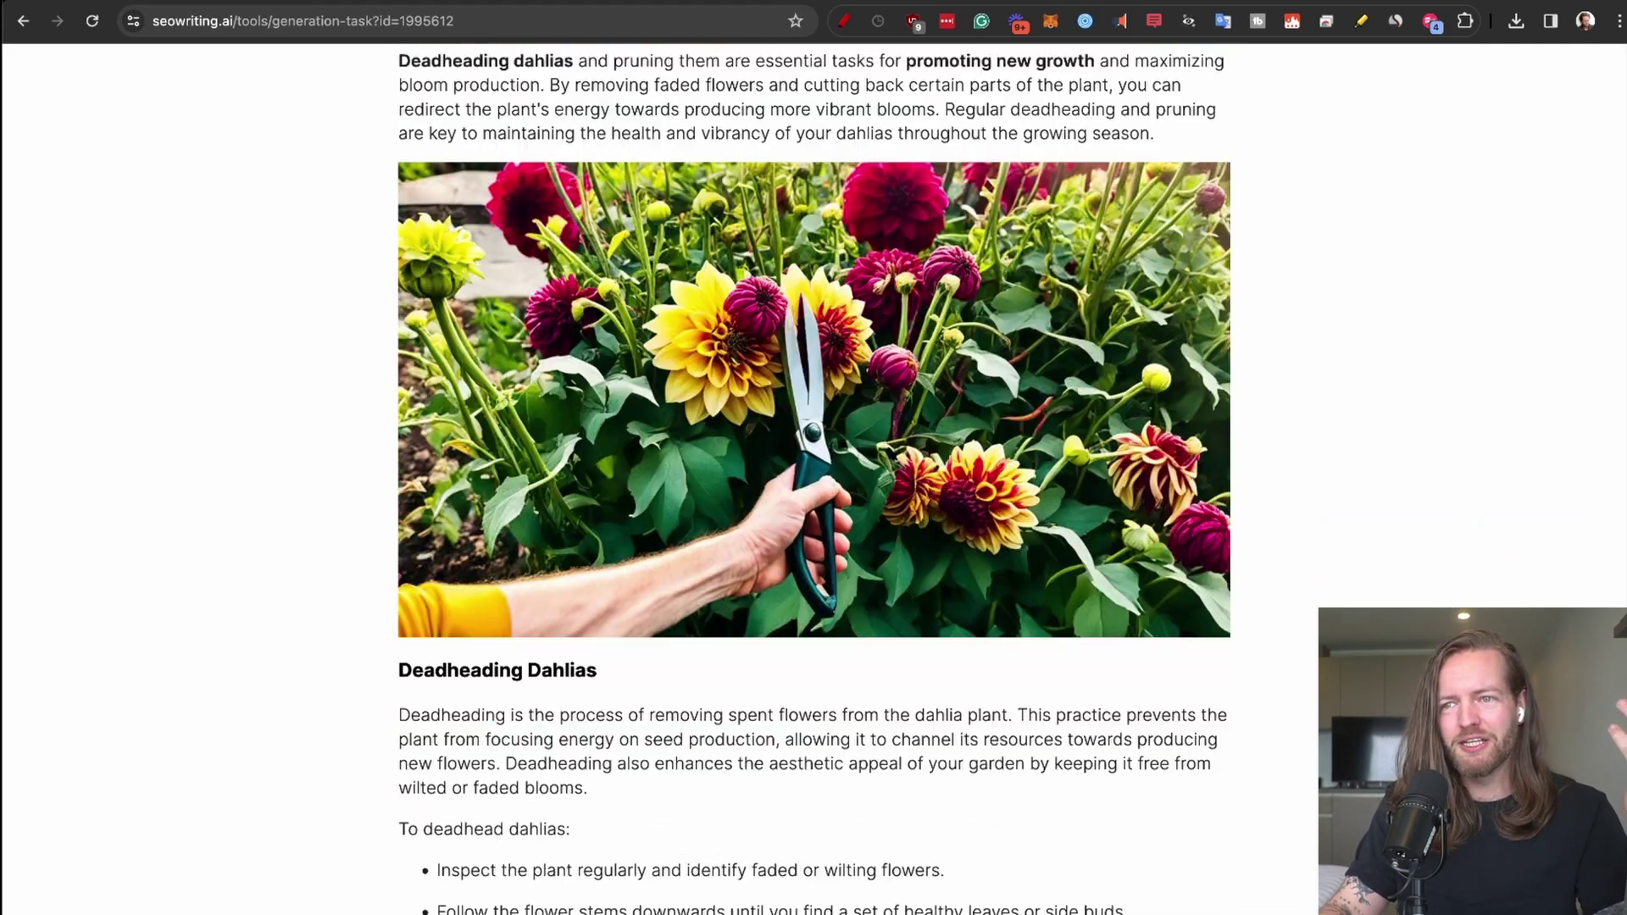
{"action": "scroll", "coordinate": [311, 708], "scroll_direction": "down", "scroll_amount": 9}
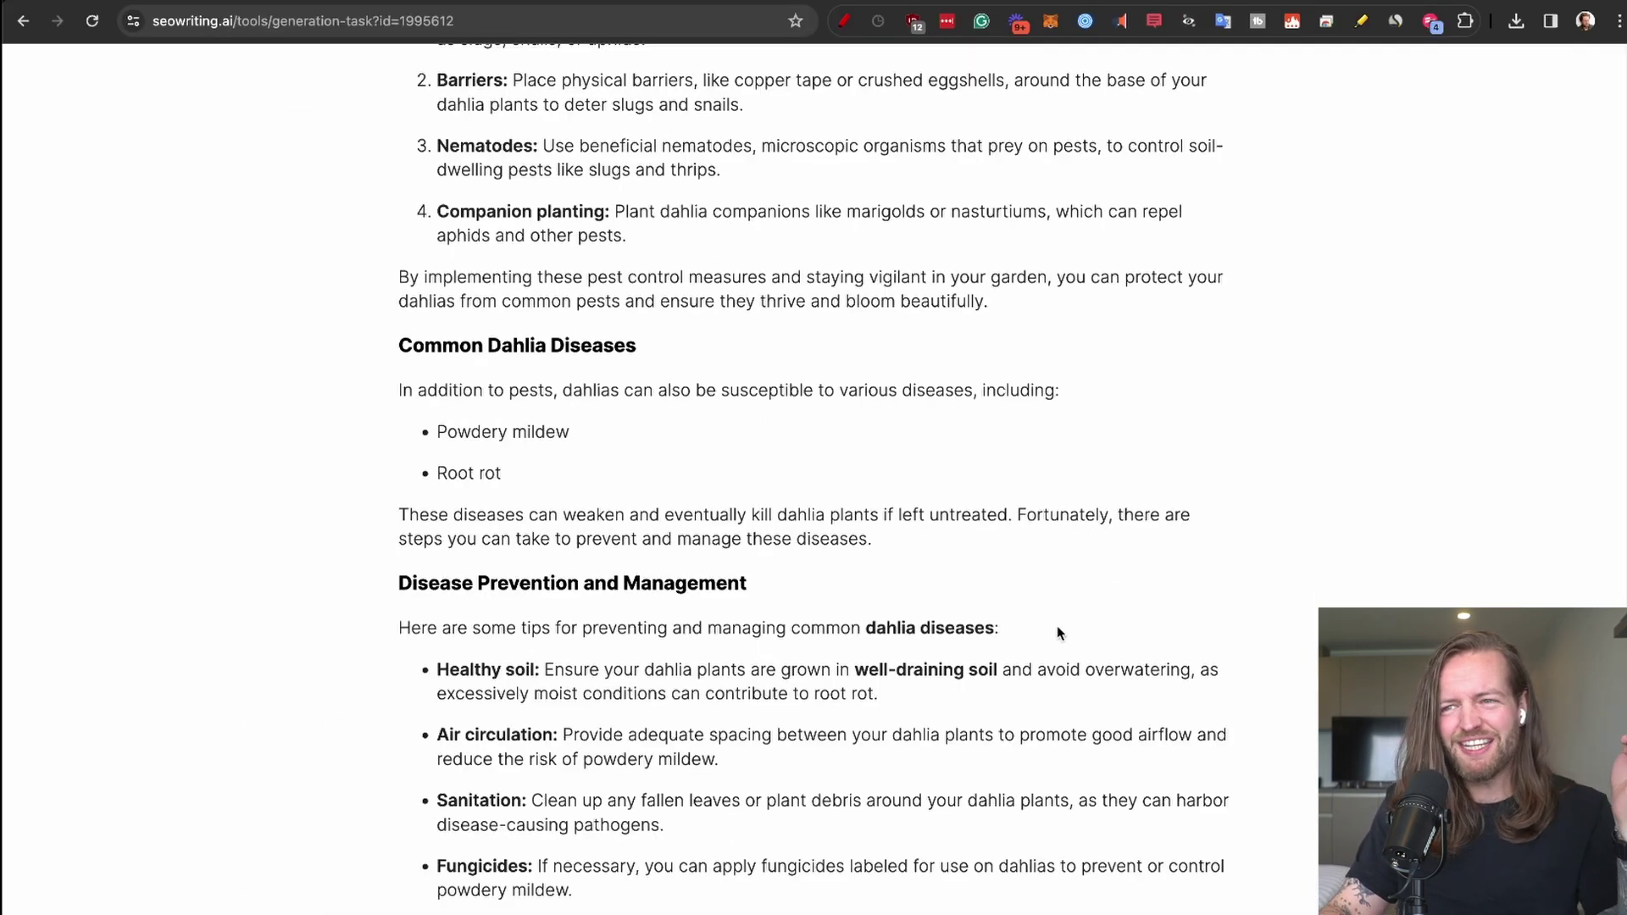
{"action": "scroll", "coordinate": [902, 590], "scroll_direction": "down", "scroll_amount": 3}
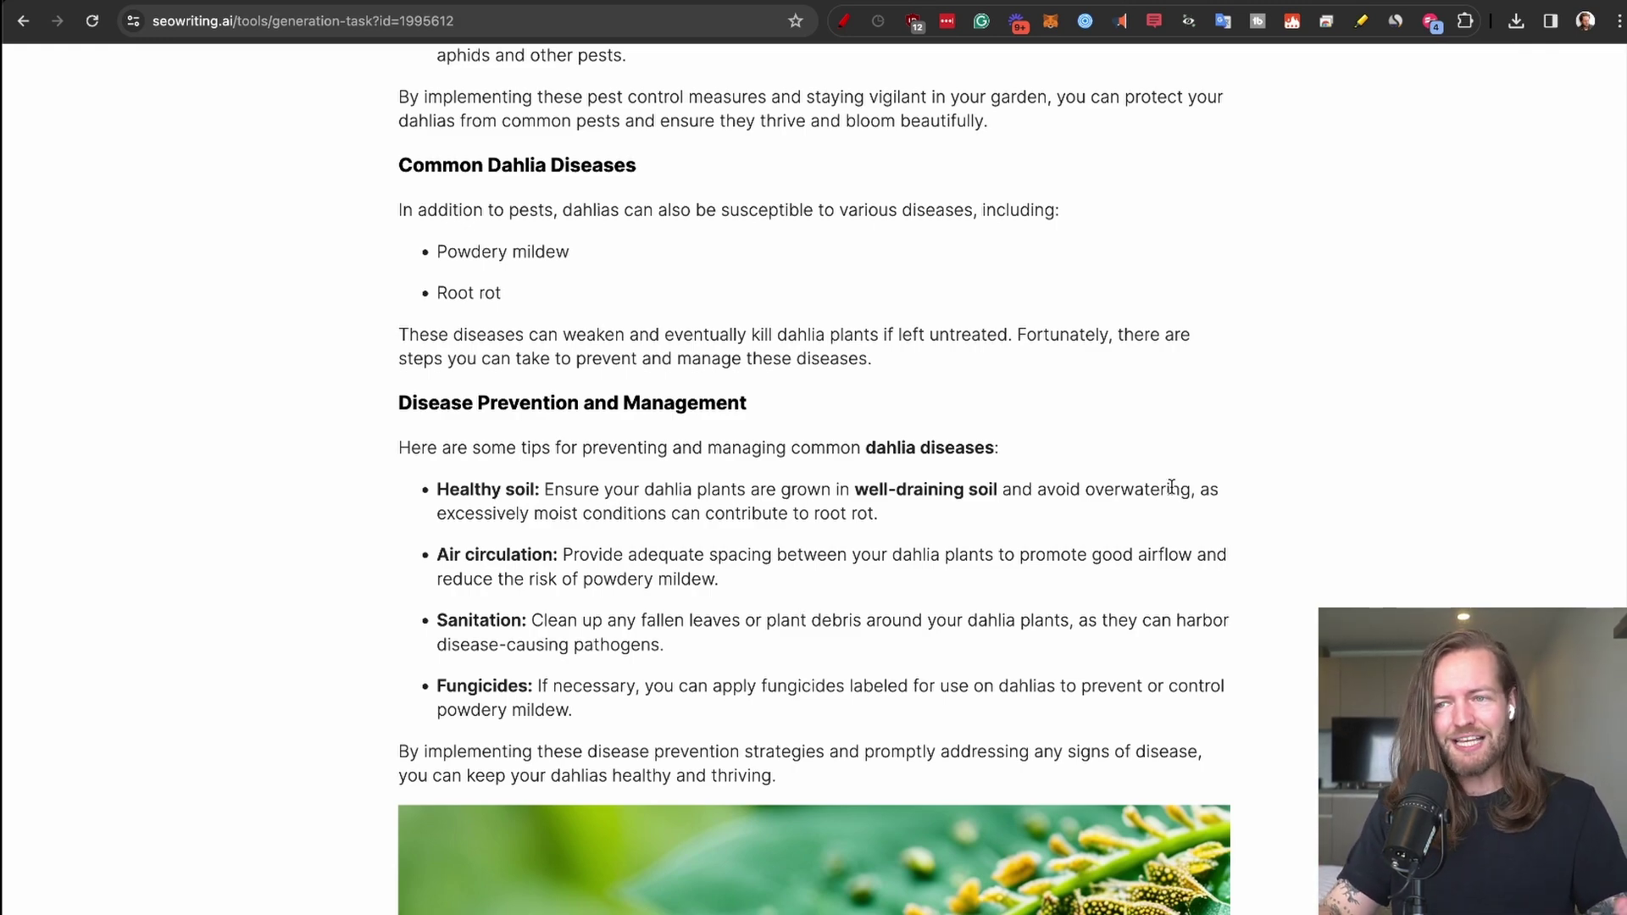
{"action": "scroll", "coordinate": [1187, 484], "scroll_direction": "down", "scroll_amount": 10}
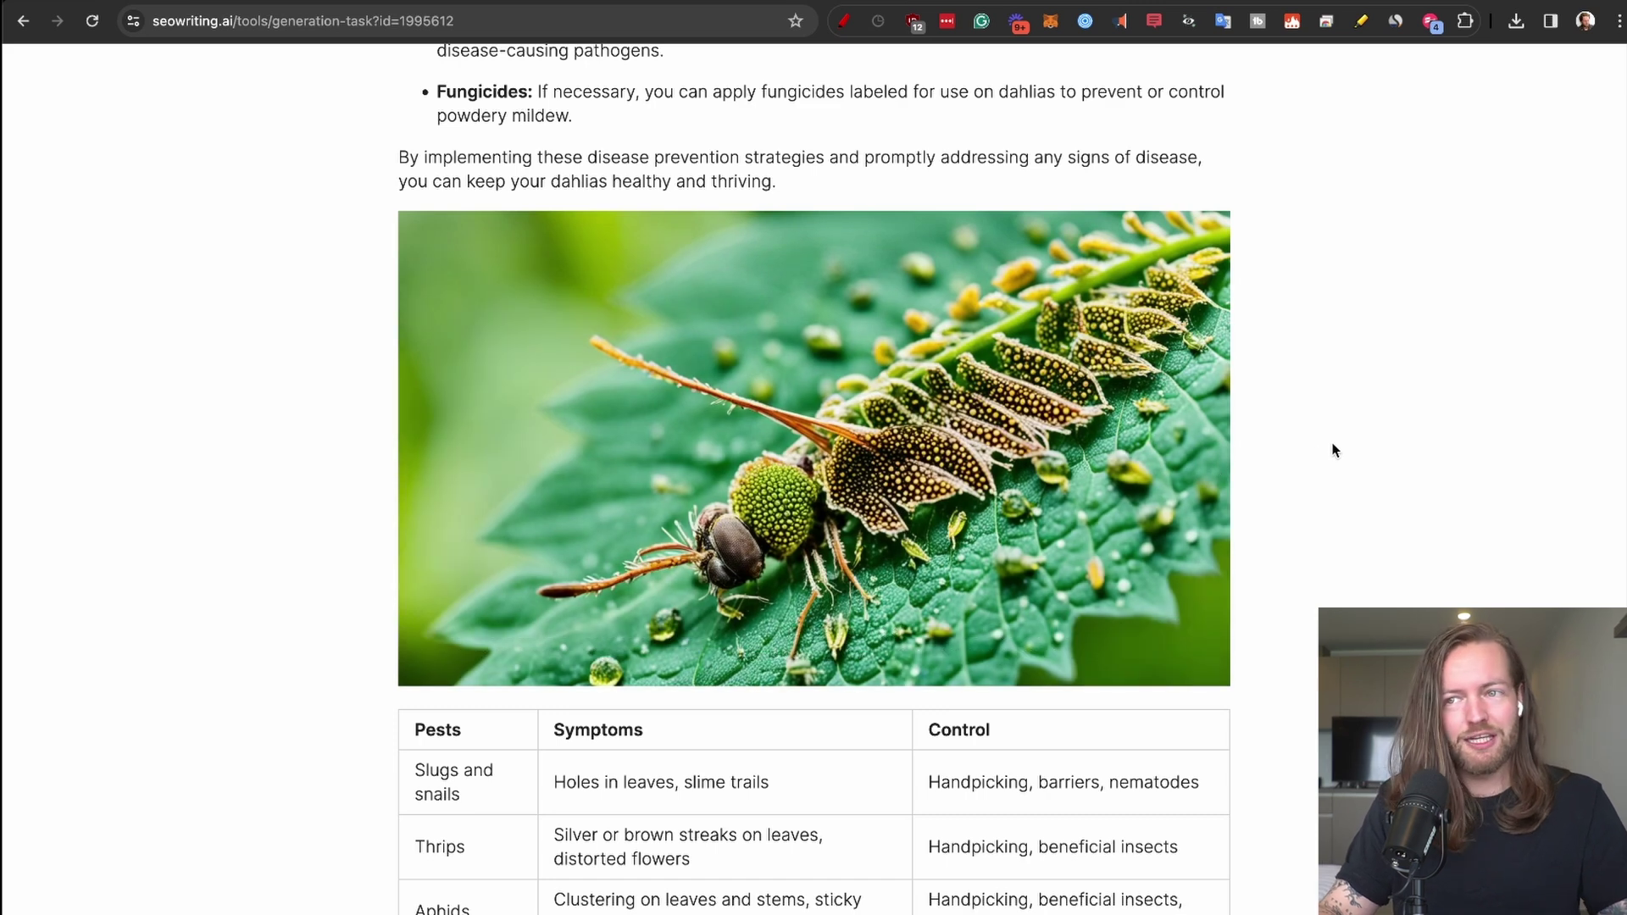
{"action": "scroll", "coordinate": [1297, 570], "scroll_direction": "down", "scroll_amount": 2}
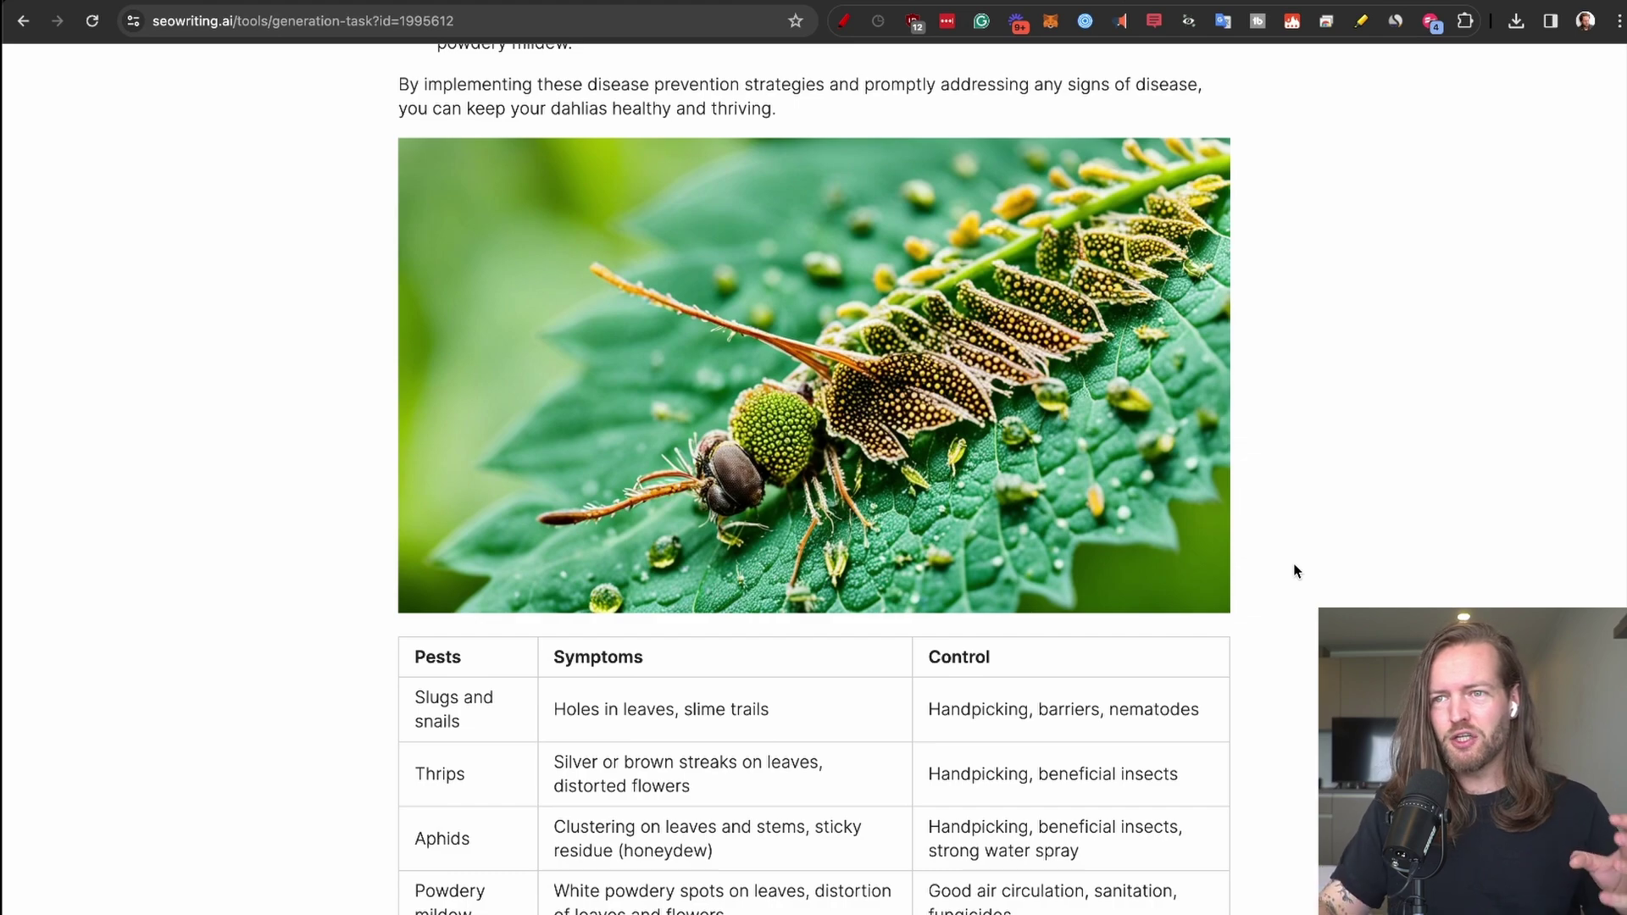
{"action": "scroll", "coordinate": [1294, 569], "scroll_direction": "down", "scroll_amount": 20}
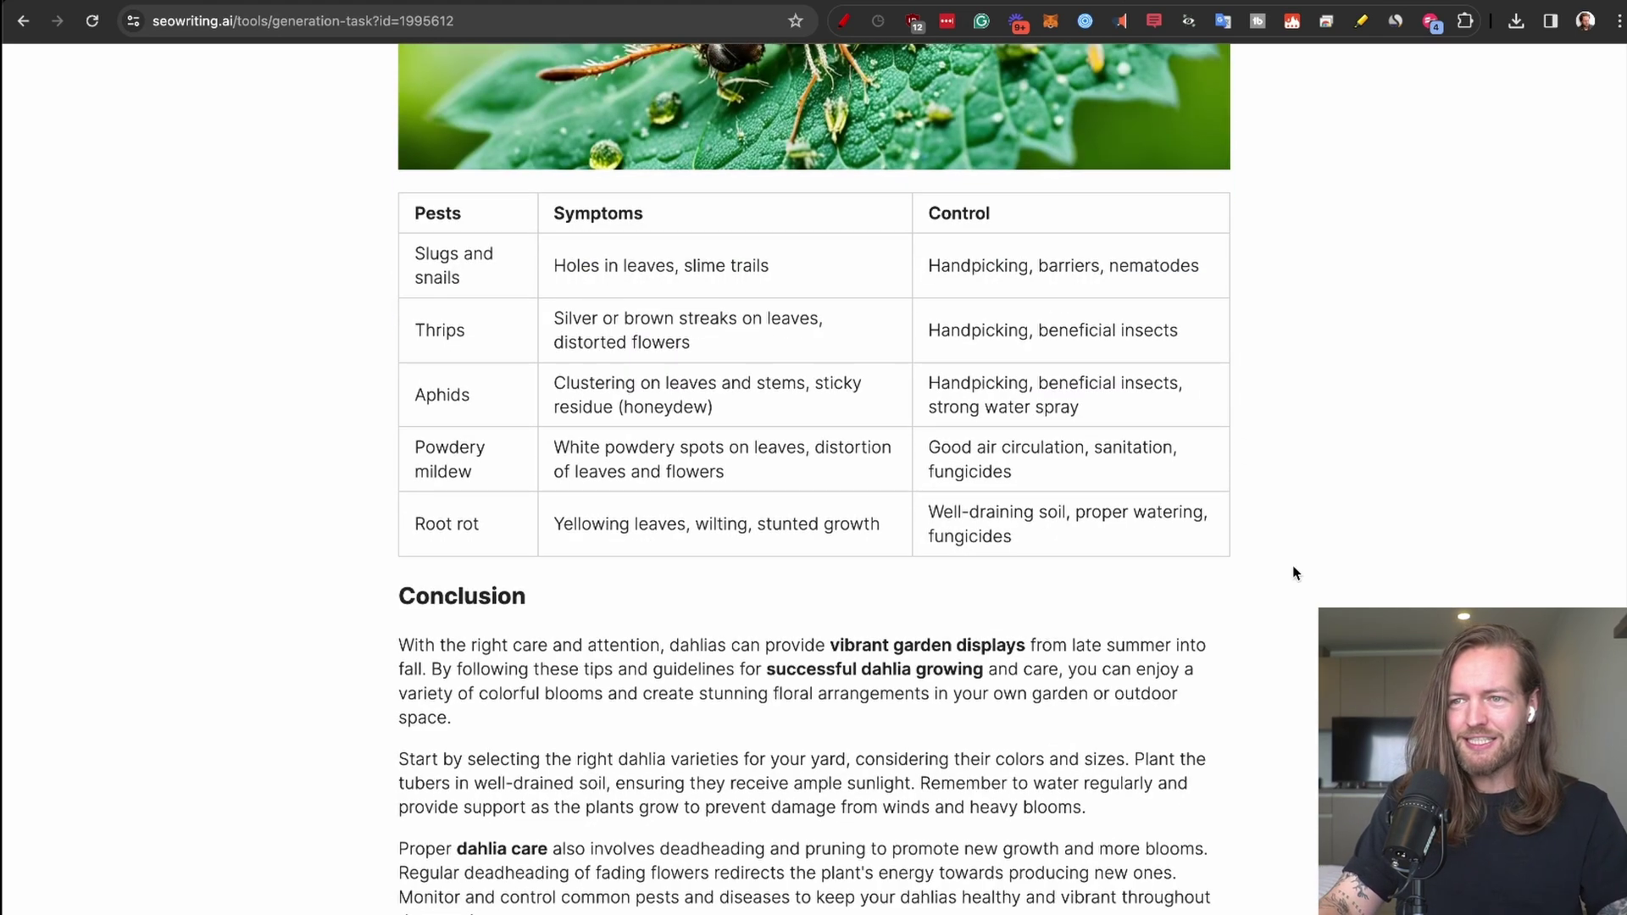
{"action": "scroll", "coordinate": [1293, 573], "scroll_direction": "down", "scroll_amount": 7}
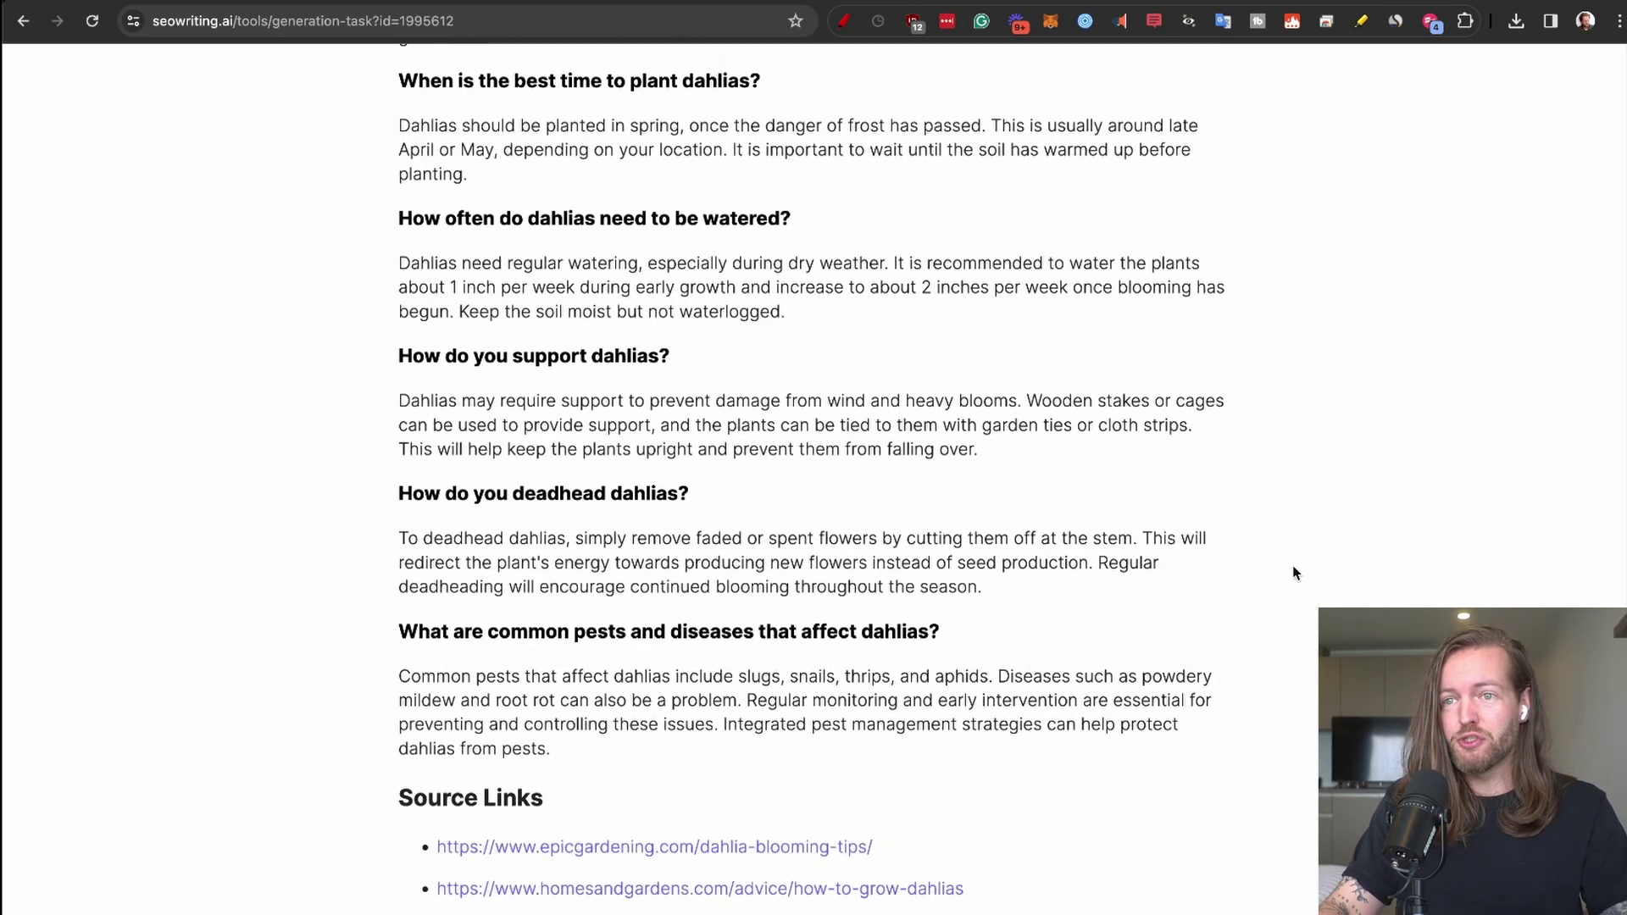
{"action": "scroll", "coordinate": [1294, 573], "scroll_direction": "up", "scroll_amount": 2}
{"action": "scroll", "coordinate": [1293, 566], "scroll_direction": "down", "scroll_amount": 1}
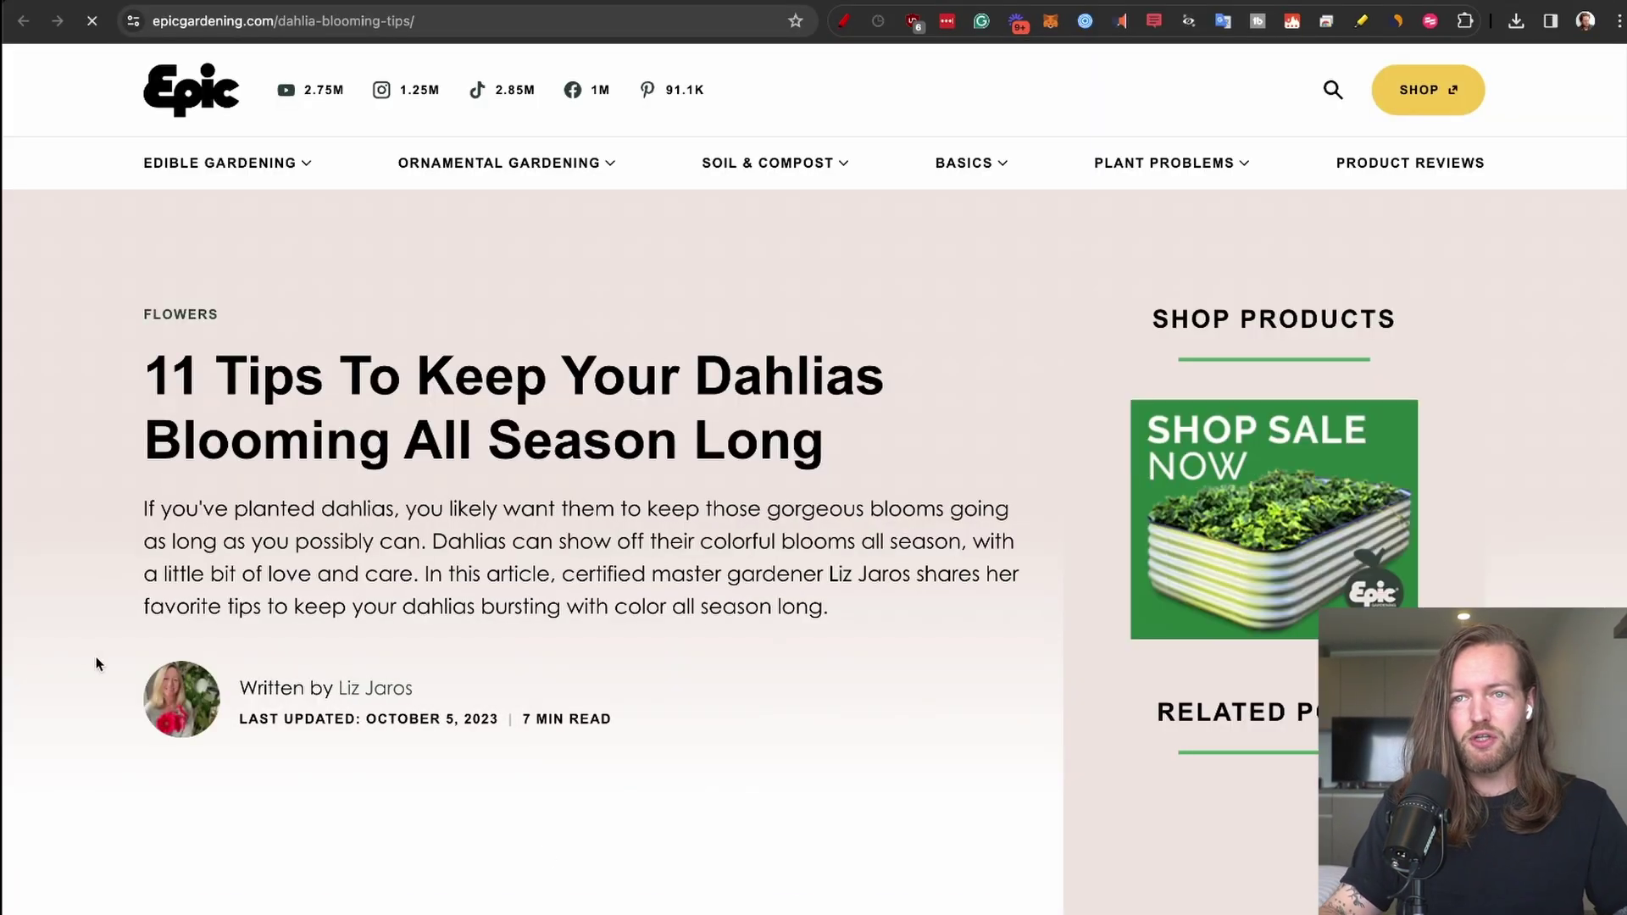
Read the Epic Gardening dahlia blooming-tips page down to its Final Thoughts.
{"action": "scroll", "coordinate": [119, 492], "scroll_direction": "down", "scroll_amount": 10}
{"action": "scroll", "coordinate": [119, 475], "scroll_direction": "down", "scroll_amount": 20}
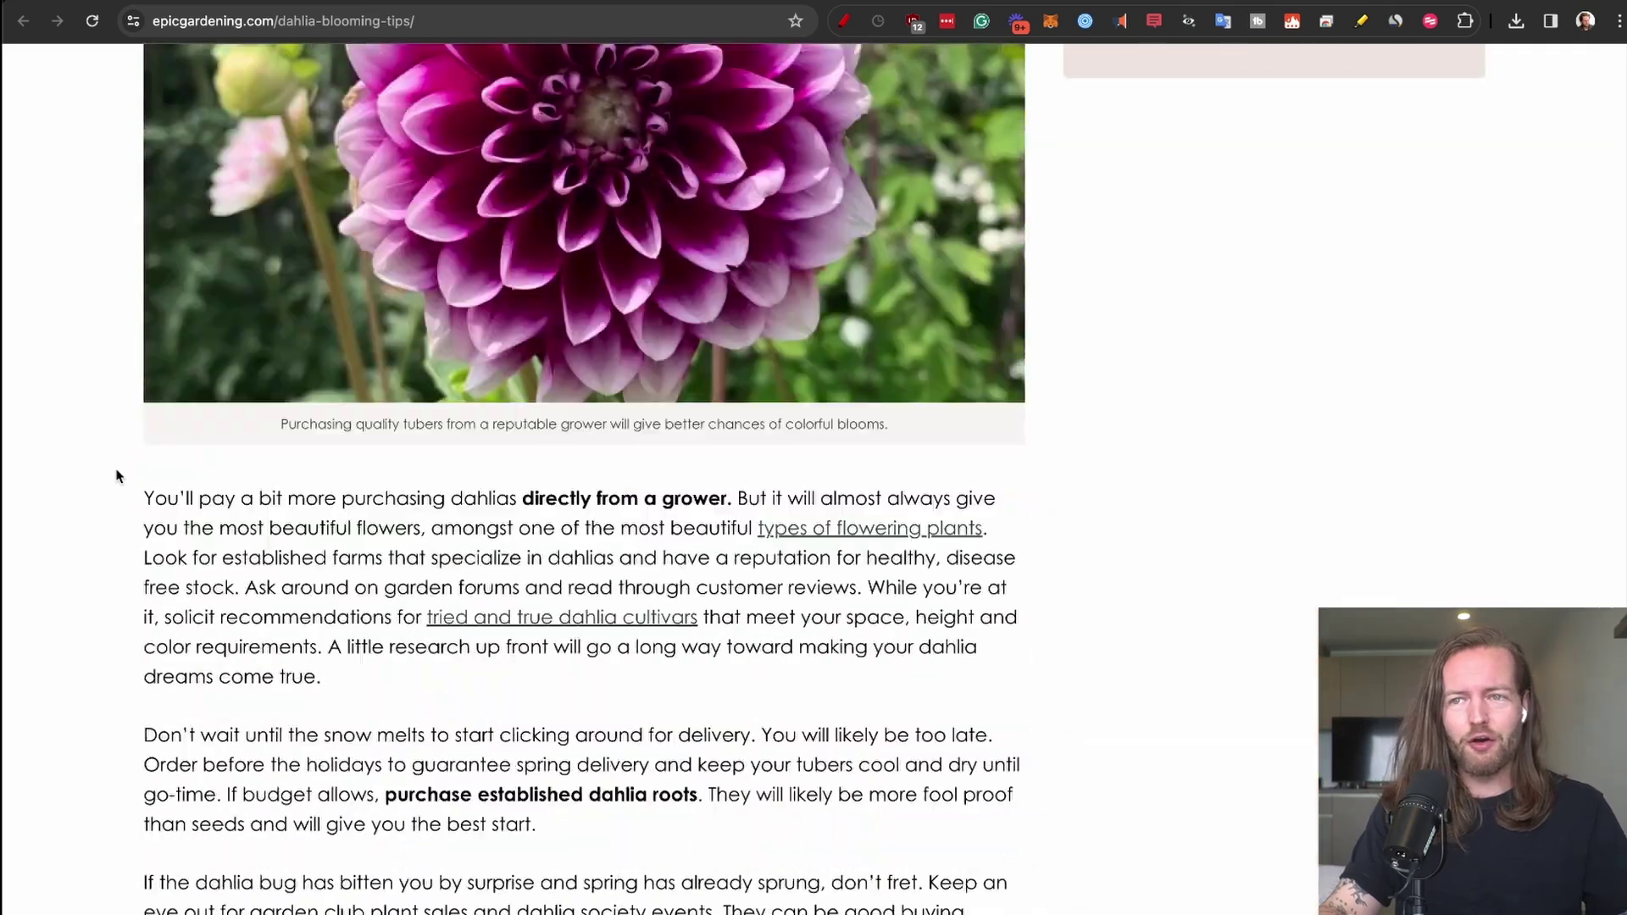
{"action": "scroll", "coordinate": [109, 482], "scroll_direction": "down", "scroll_amount": 20}
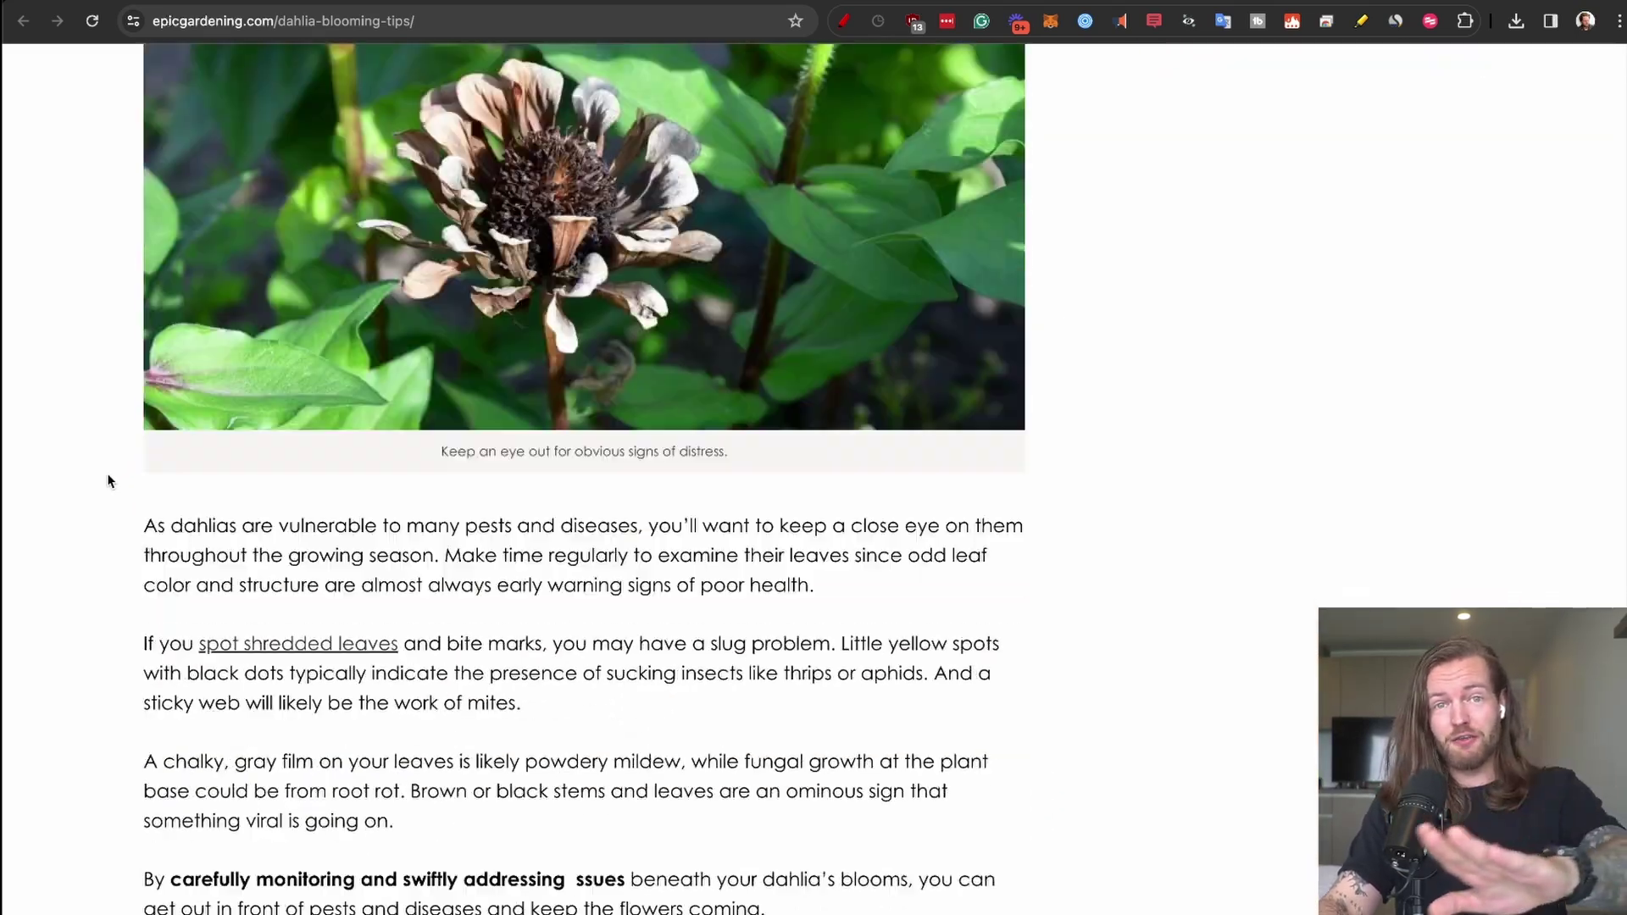
{"action": "scroll", "coordinate": [108, 476], "scroll_direction": "down", "scroll_amount": 20}
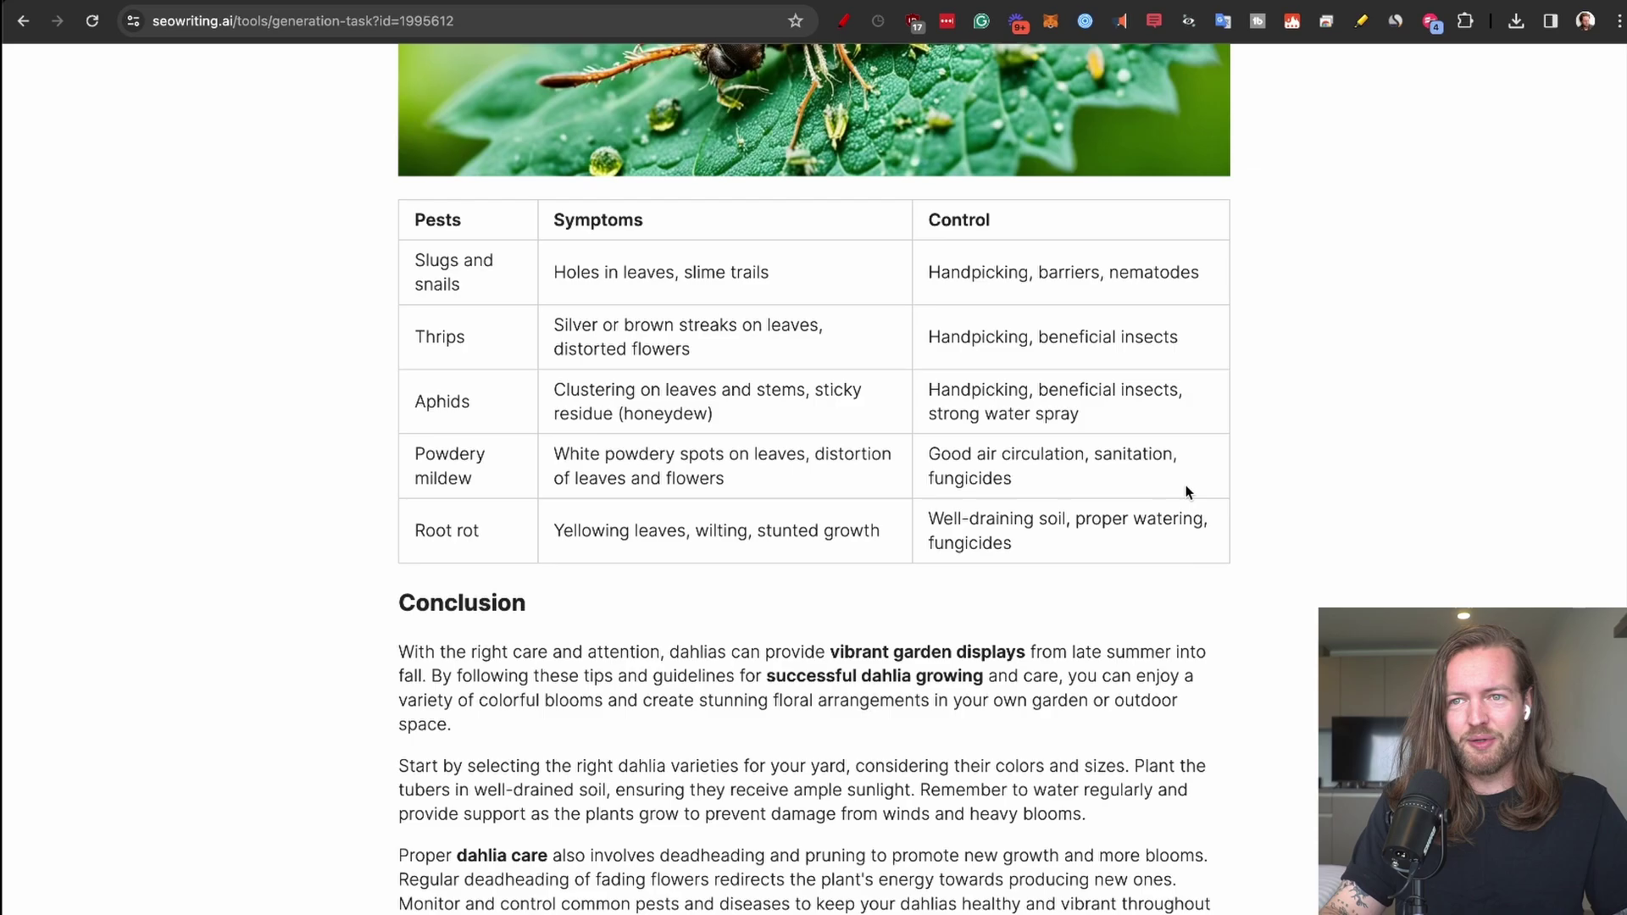
Open the generated lettuce grow article from the builder list.
{"action": "scroll", "coordinate": [1188, 492], "scroll_direction": "up", "scroll_amount": 20}
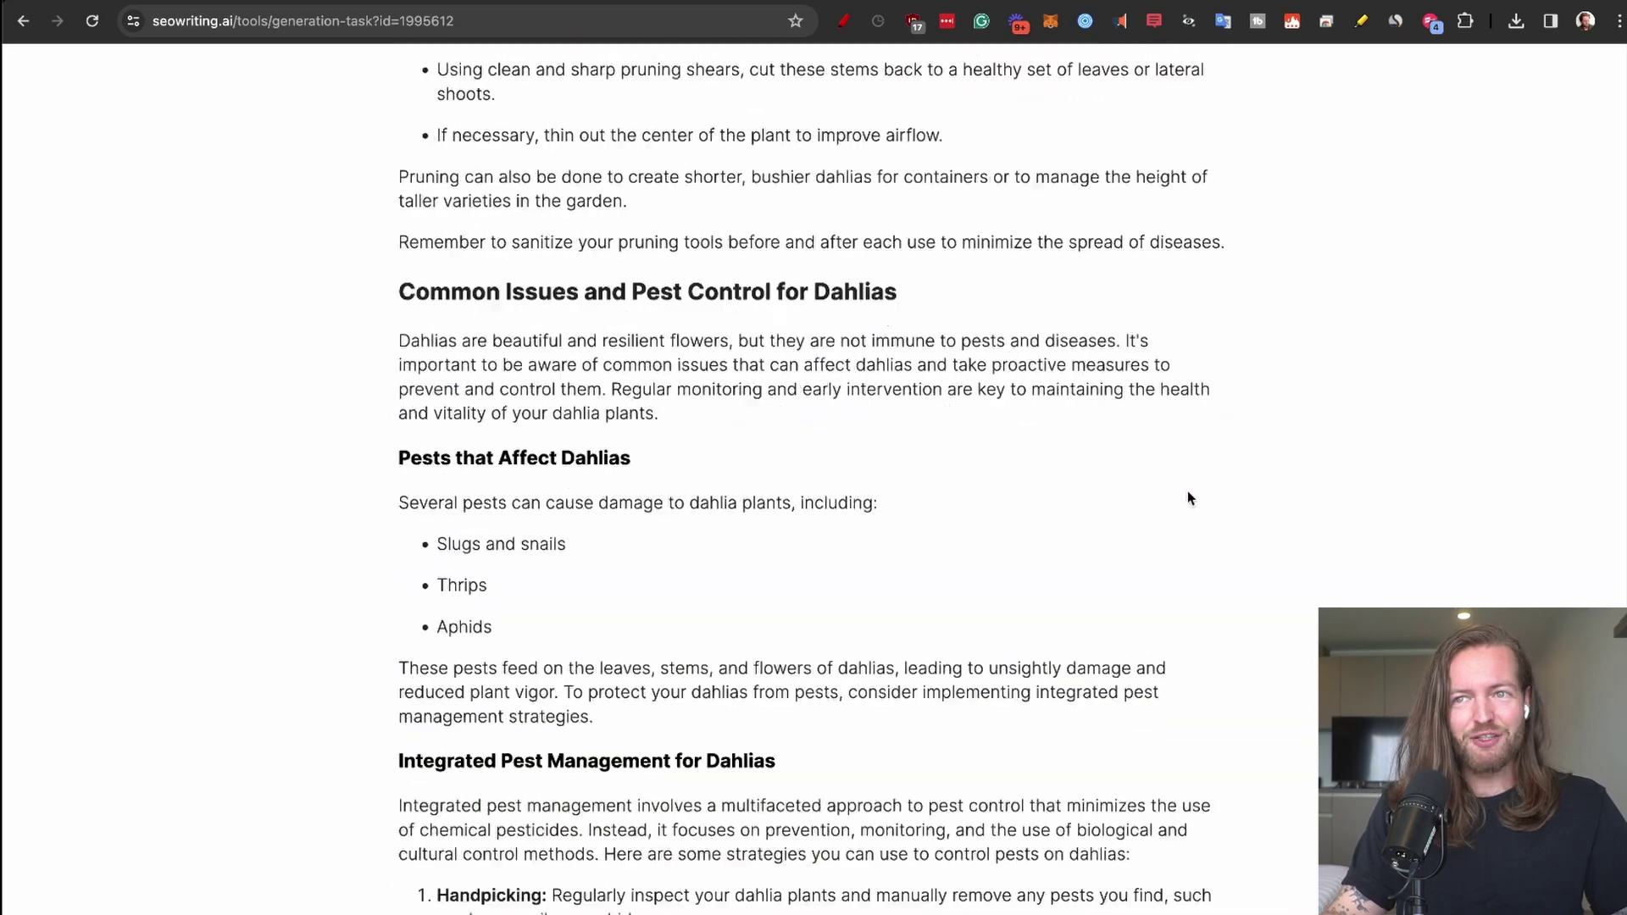
{"action": "scroll", "coordinate": [1187, 491], "scroll_direction": "up", "scroll_amount": 20}
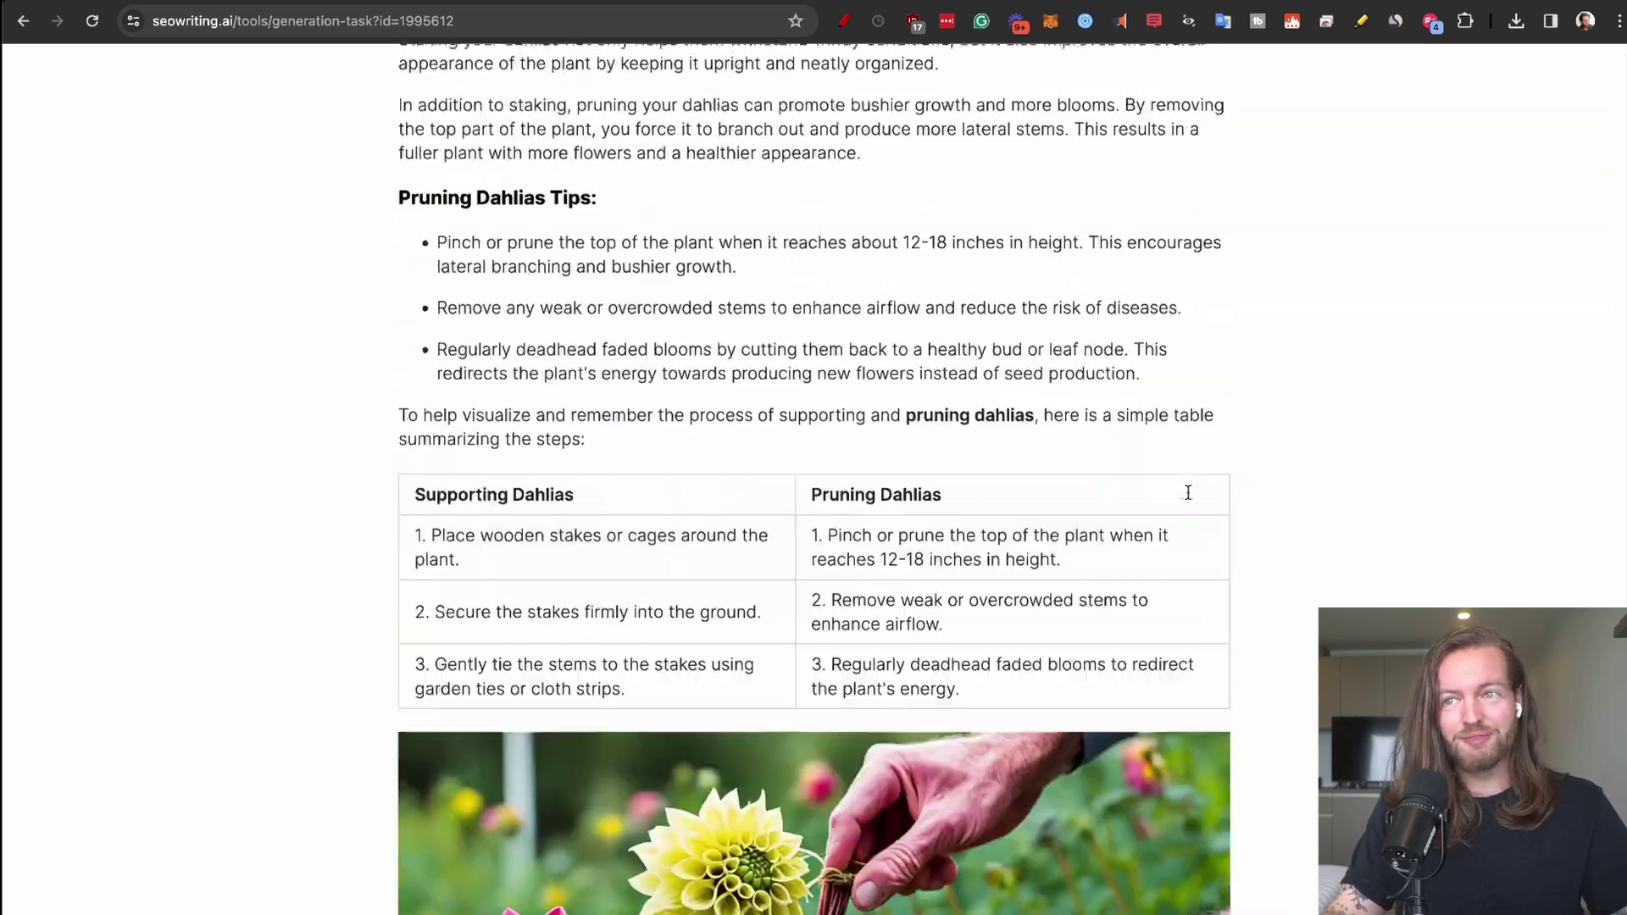
{"action": "scroll", "coordinate": [1187, 491], "scroll_direction": "up", "scroll_amount": 20}
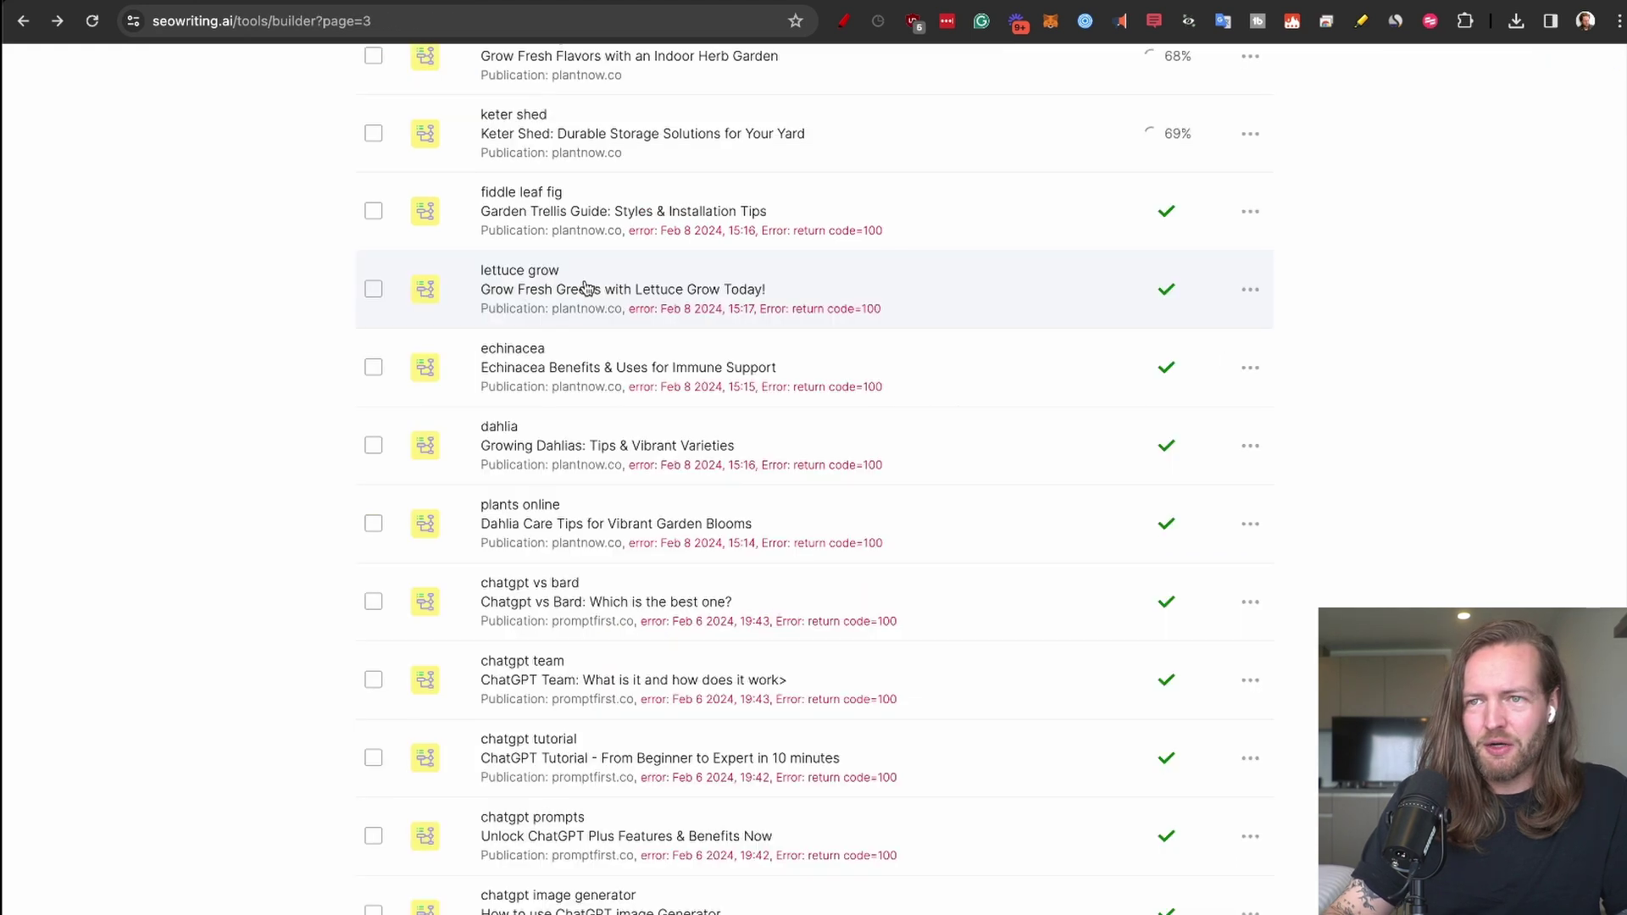
{"action": "left_click", "coordinate": [1269, 338]}
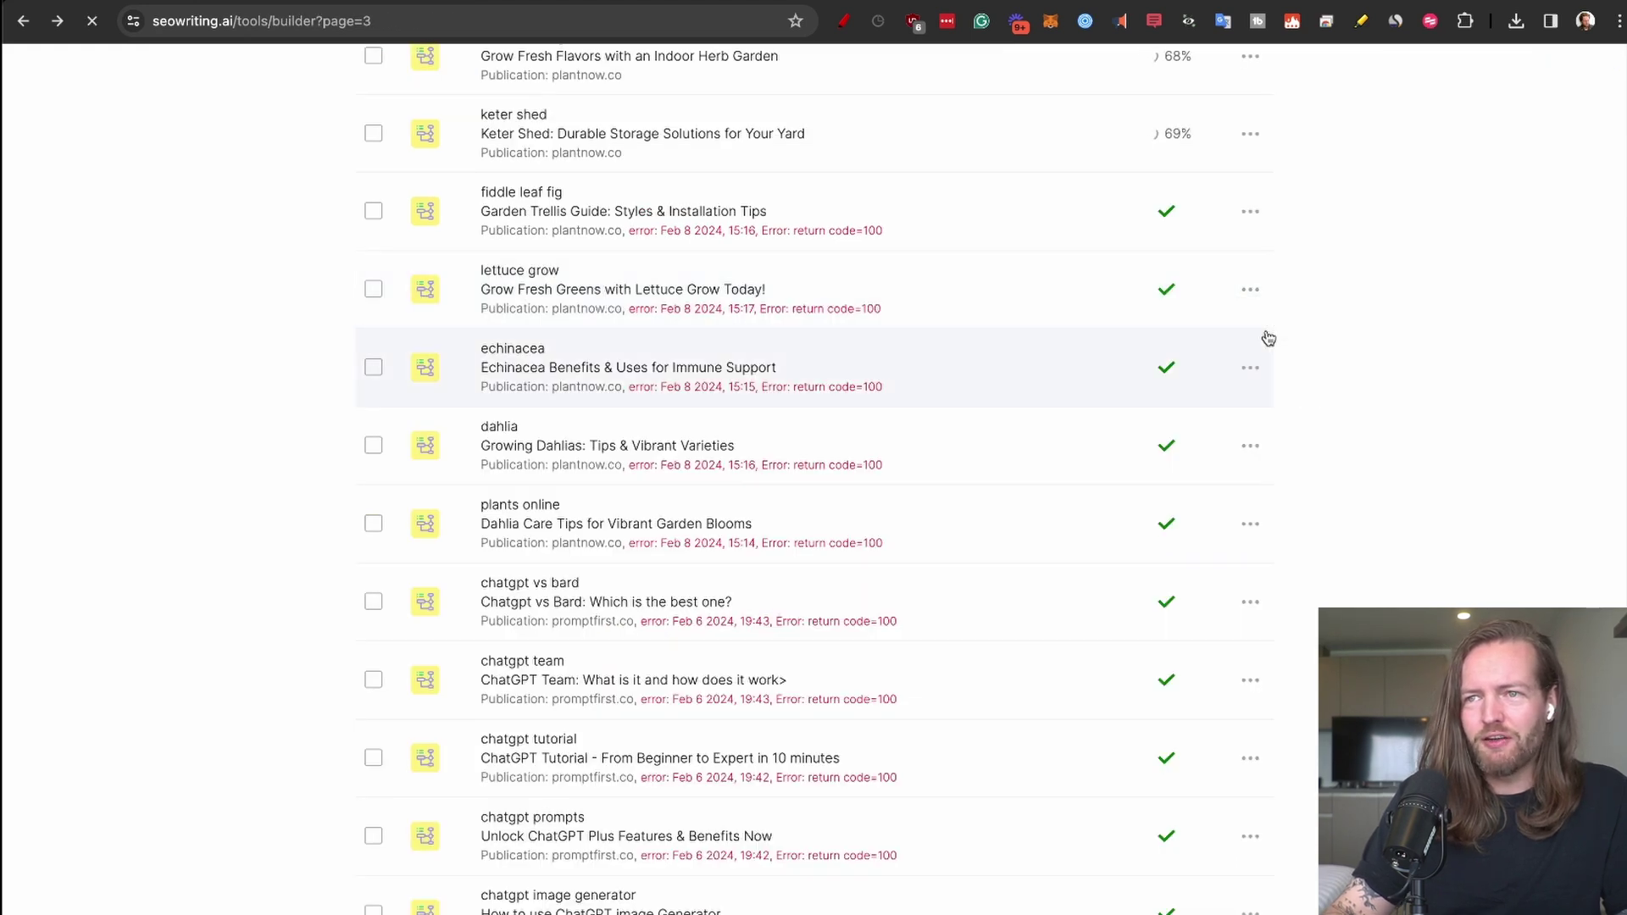
Read through the lettuce article down to its Source Links.
{"action": "scroll", "coordinate": [386, 534], "scroll_direction": "down", "scroll_amount": 5}
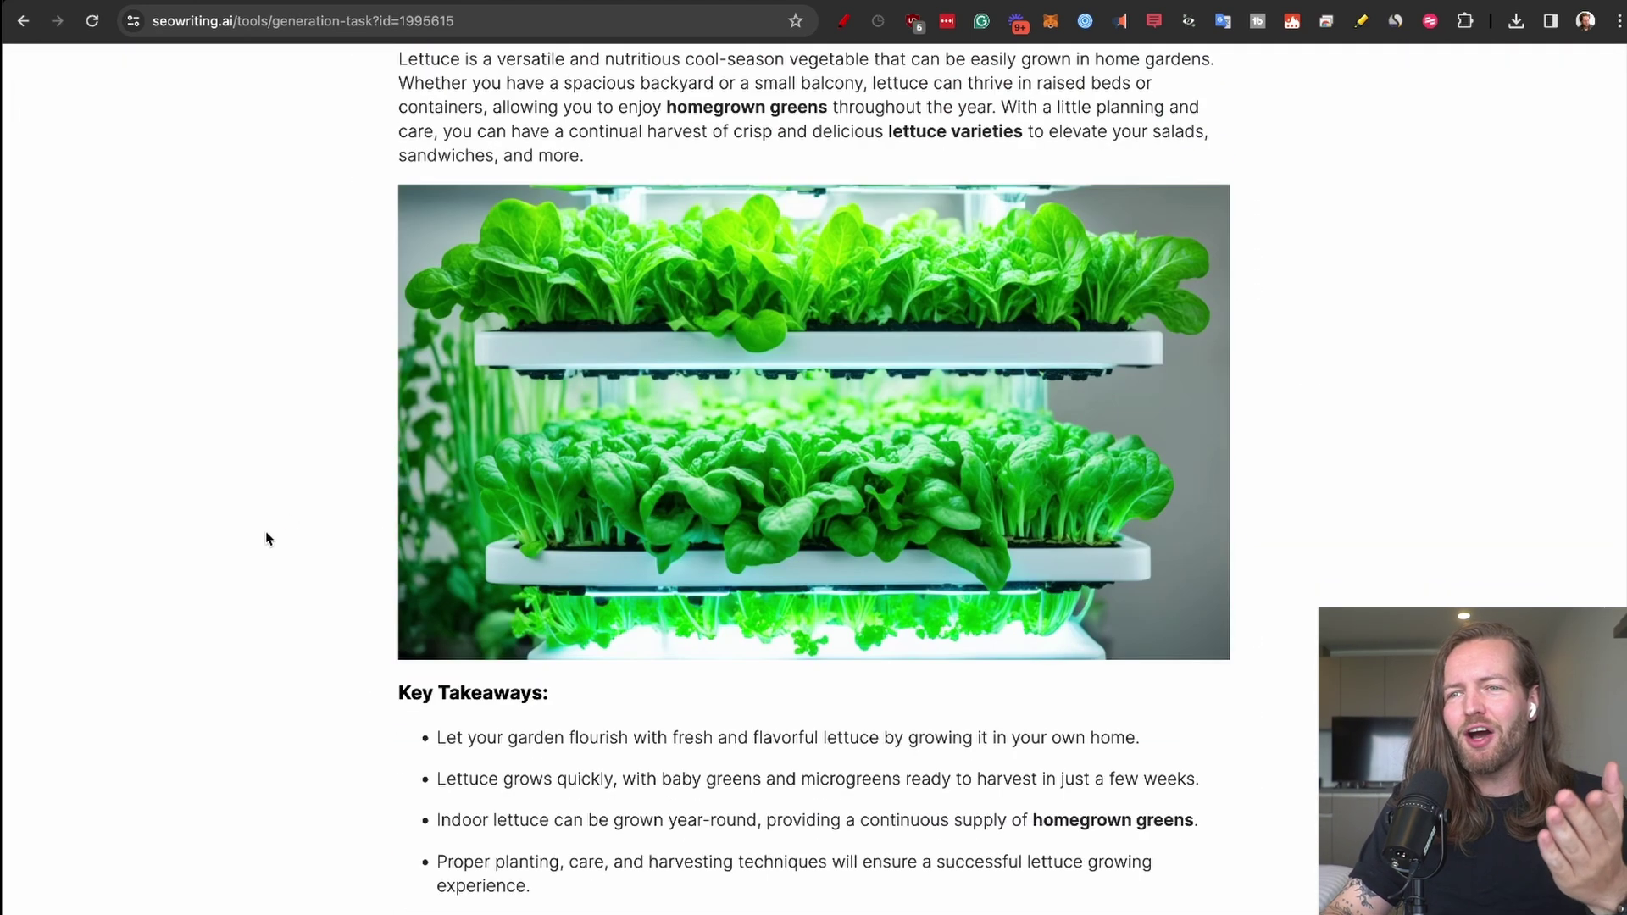
{"action": "scroll", "coordinate": [273, 530], "scroll_direction": "down", "scroll_amount": 15}
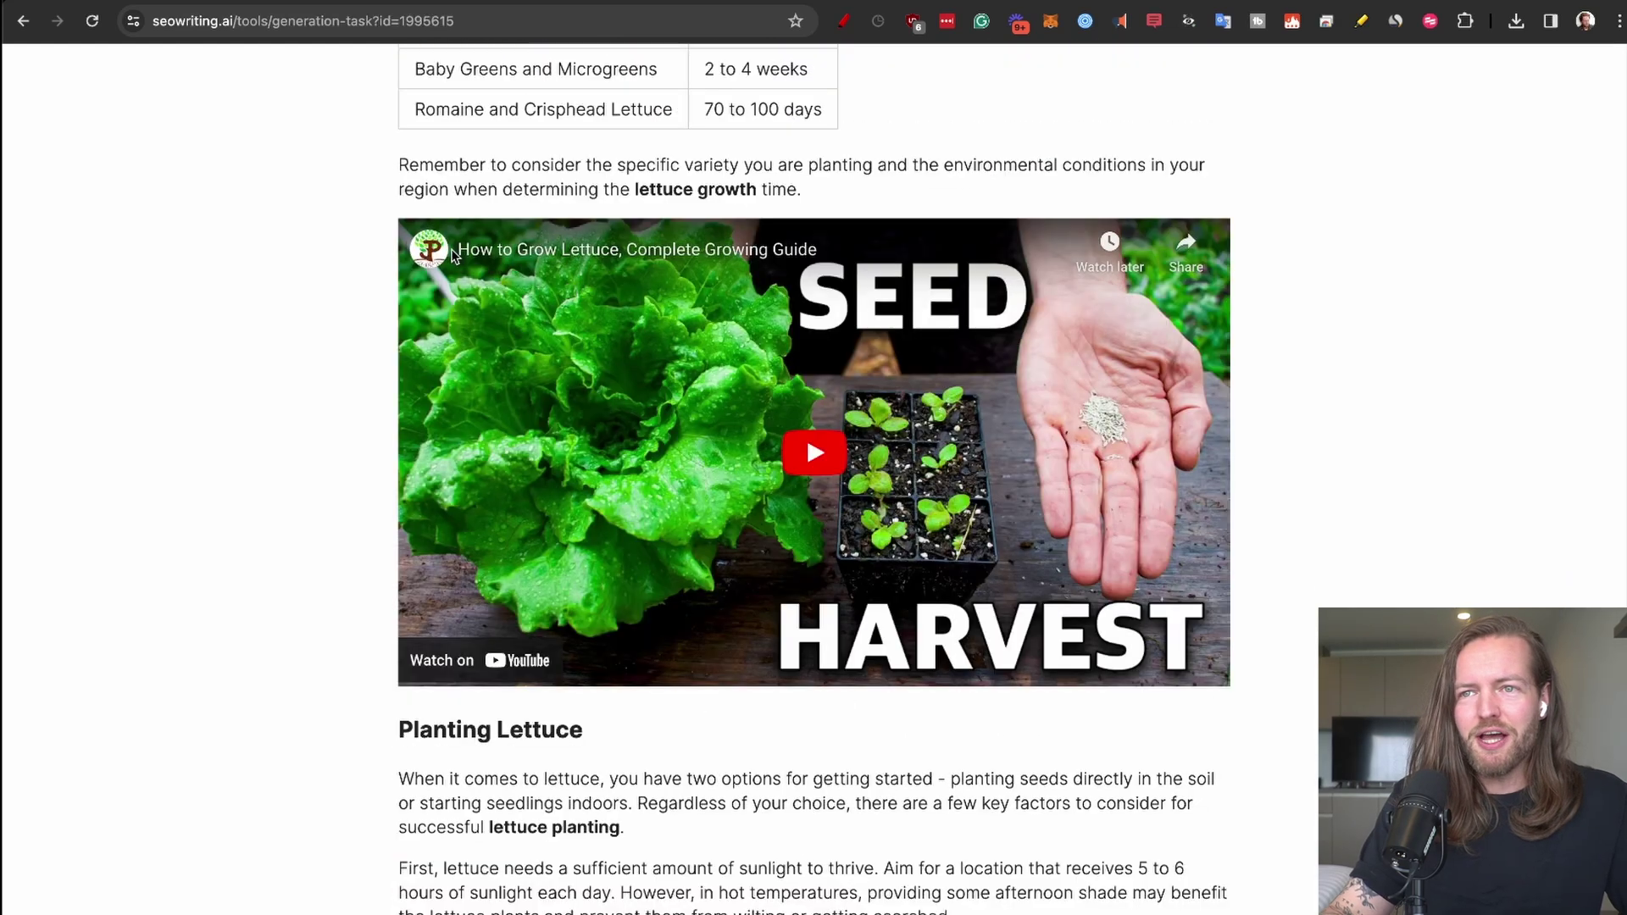
{"action": "mouse_move", "coordinate": [440, 258]}
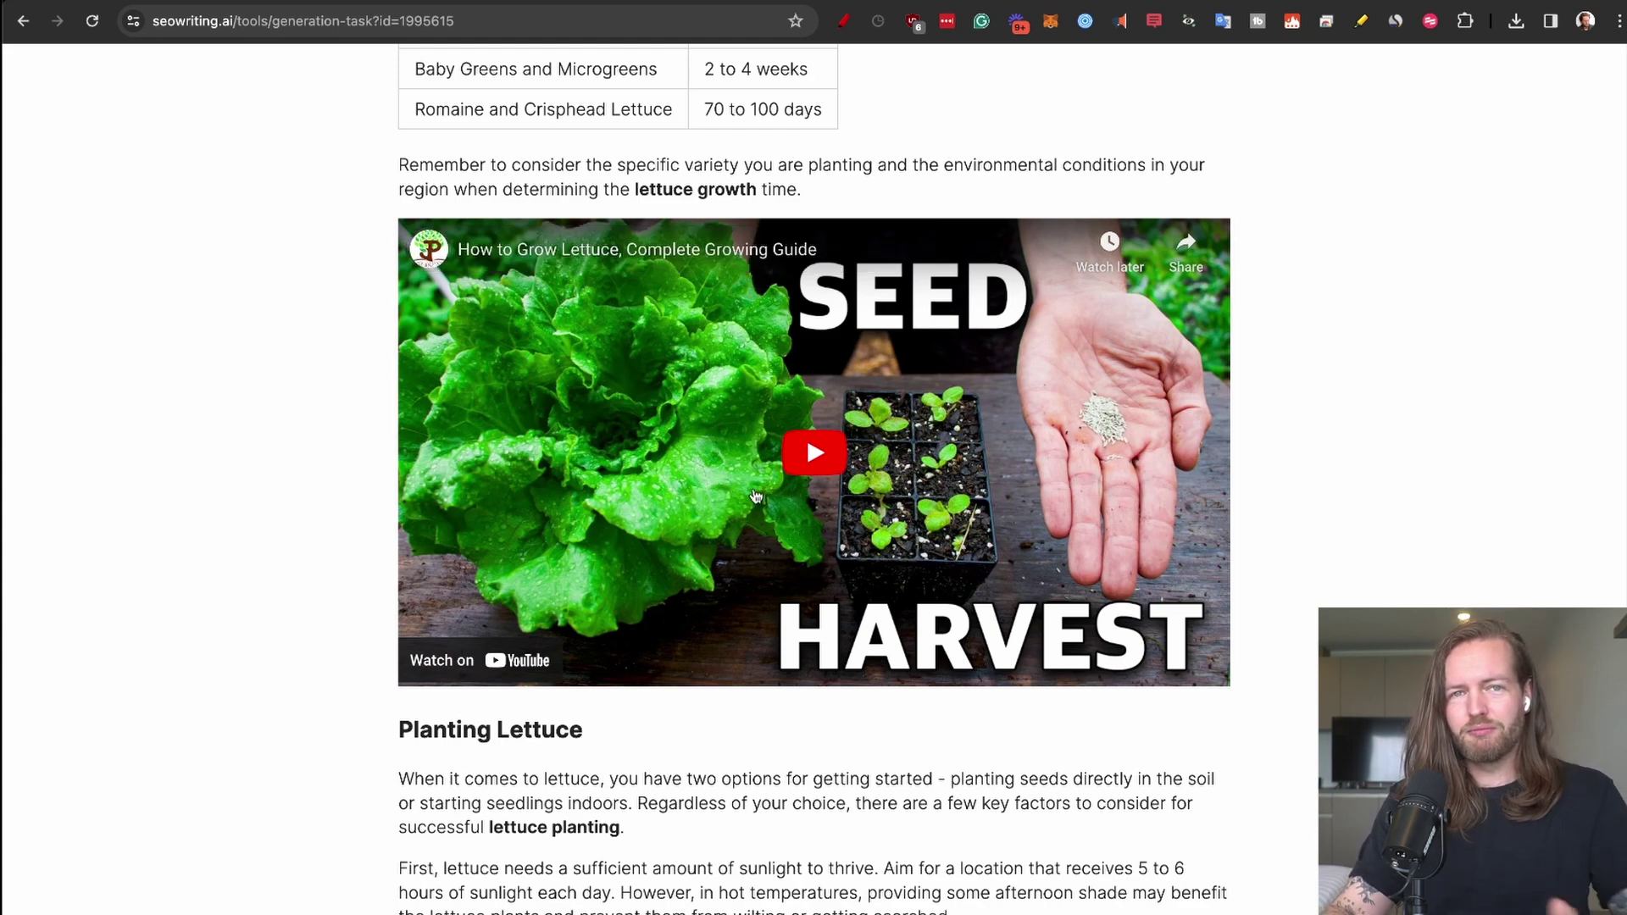
{"action": "scroll", "coordinate": [757, 497], "scroll_direction": "down", "scroll_amount": 15}
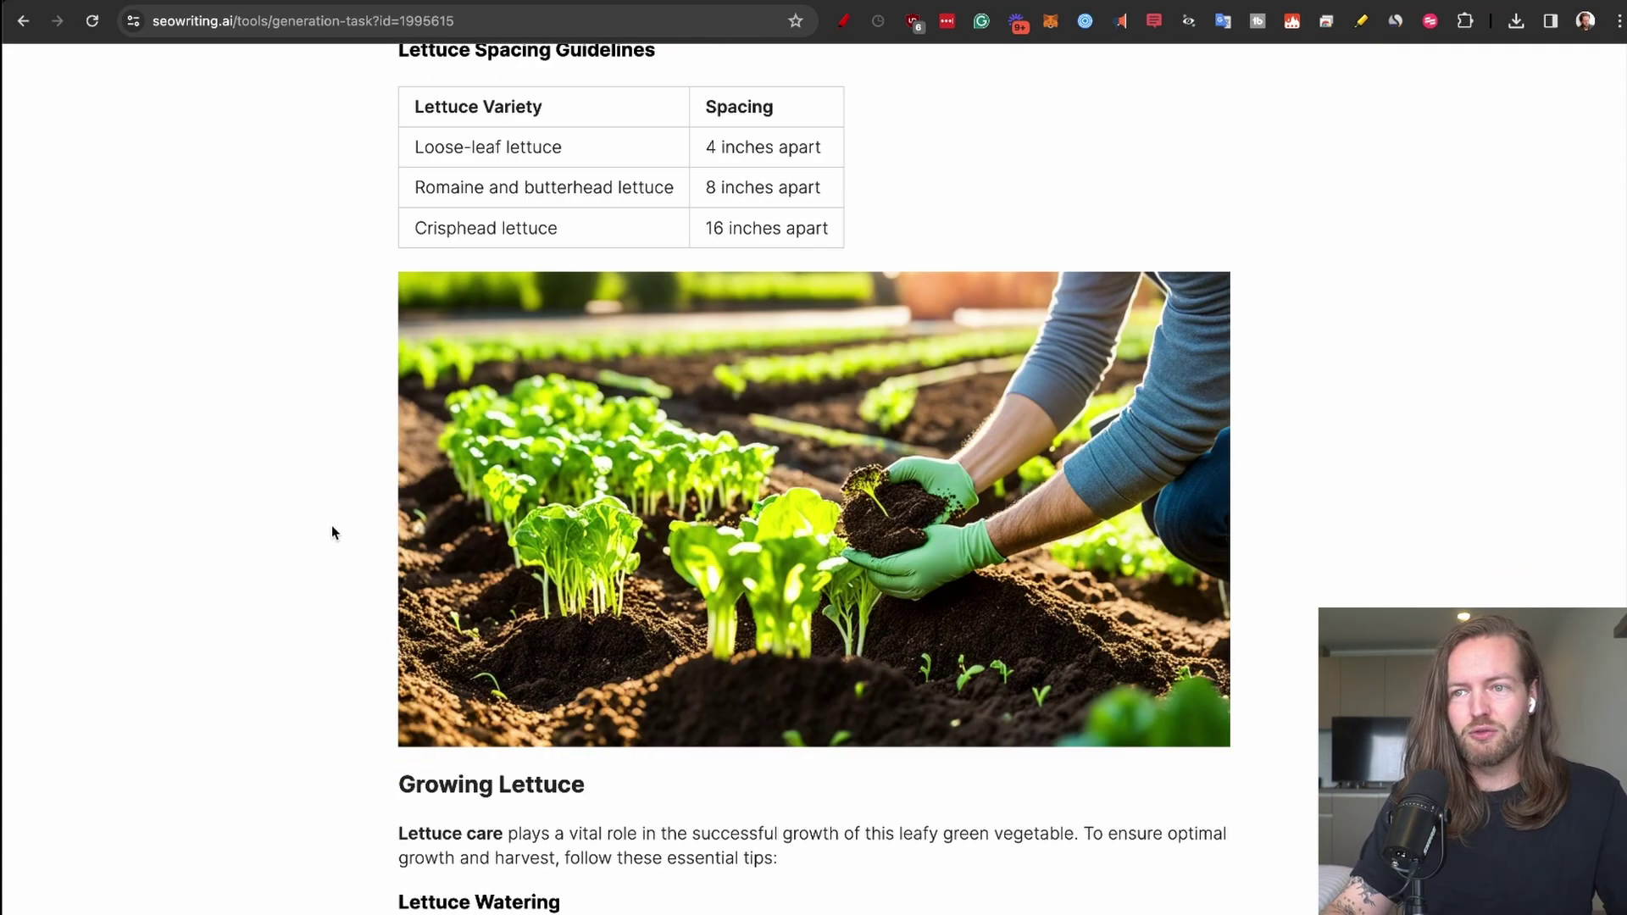
{"action": "mouse_move", "coordinate": [752, 555]}
{"action": "scroll", "coordinate": [1118, 485], "scroll_direction": "down", "scroll_amount": 15}
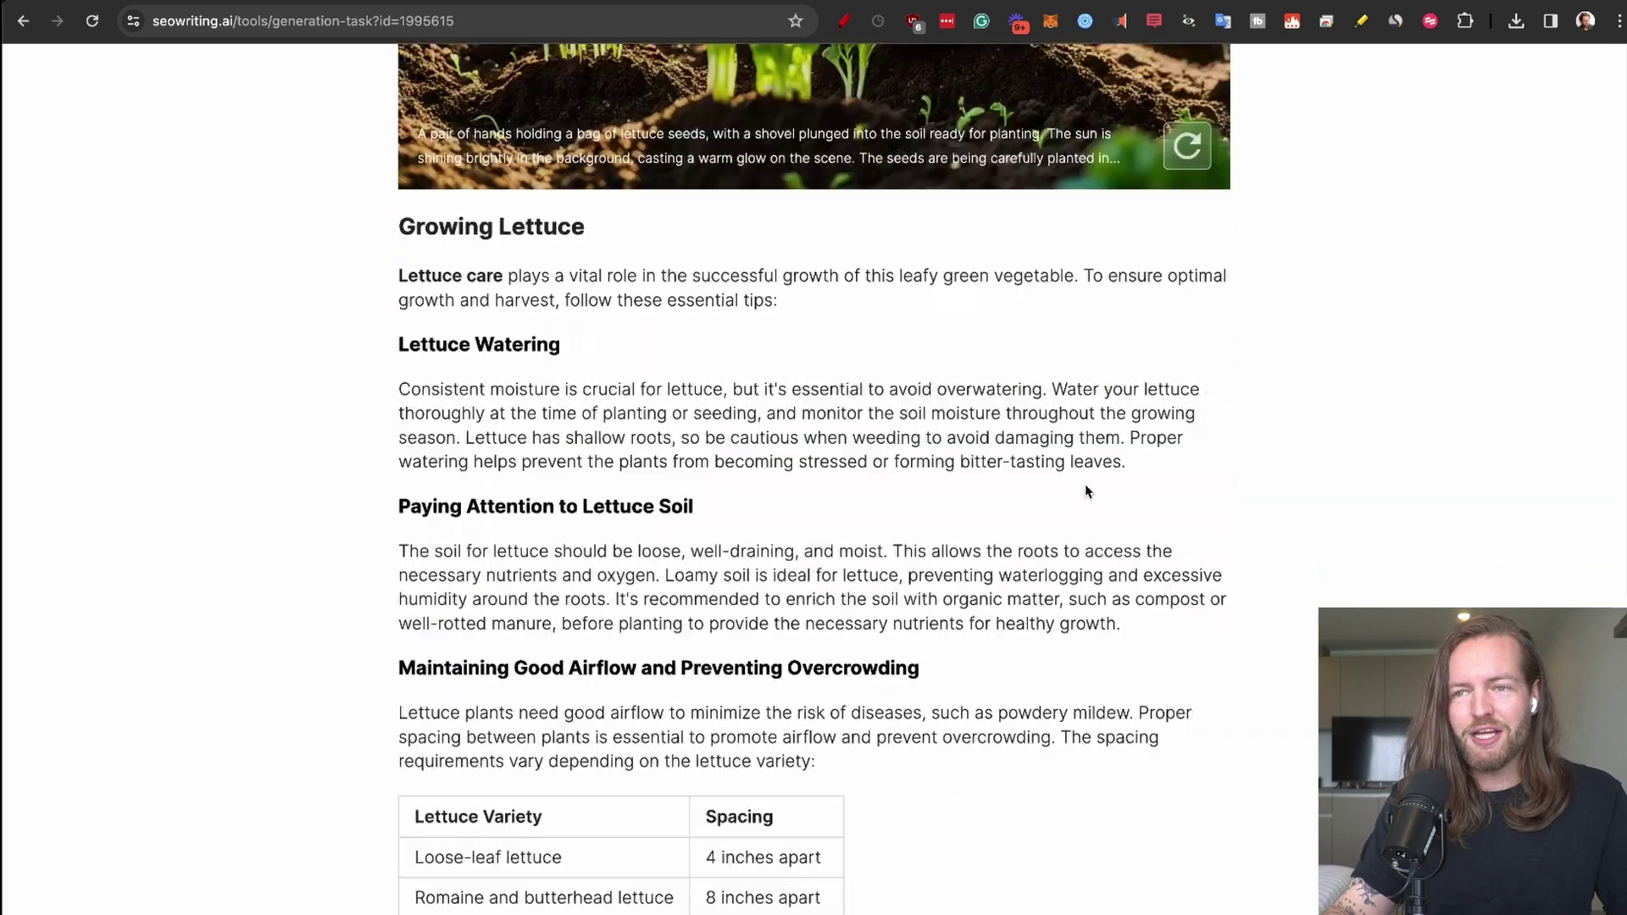
{"action": "scroll", "coordinate": [971, 680], "scroll_direction": "down", "scroll_amount": 6}
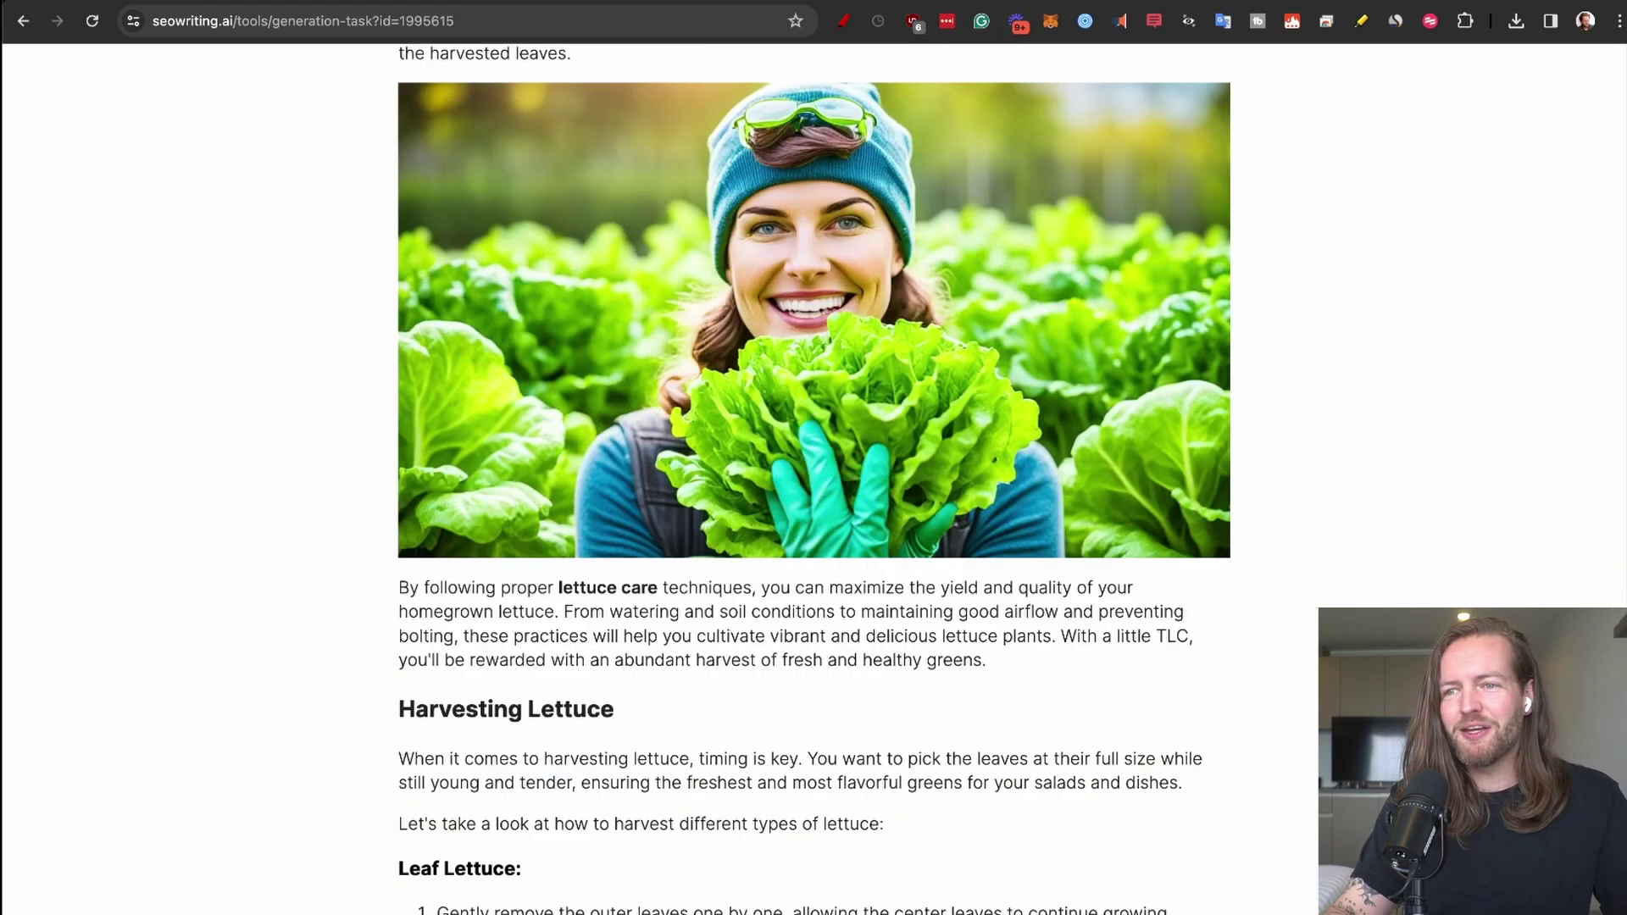
{"action": "scroll", "coordinate": [1254, 588], "scroll_direction": "up", "scroll_amount": 1}
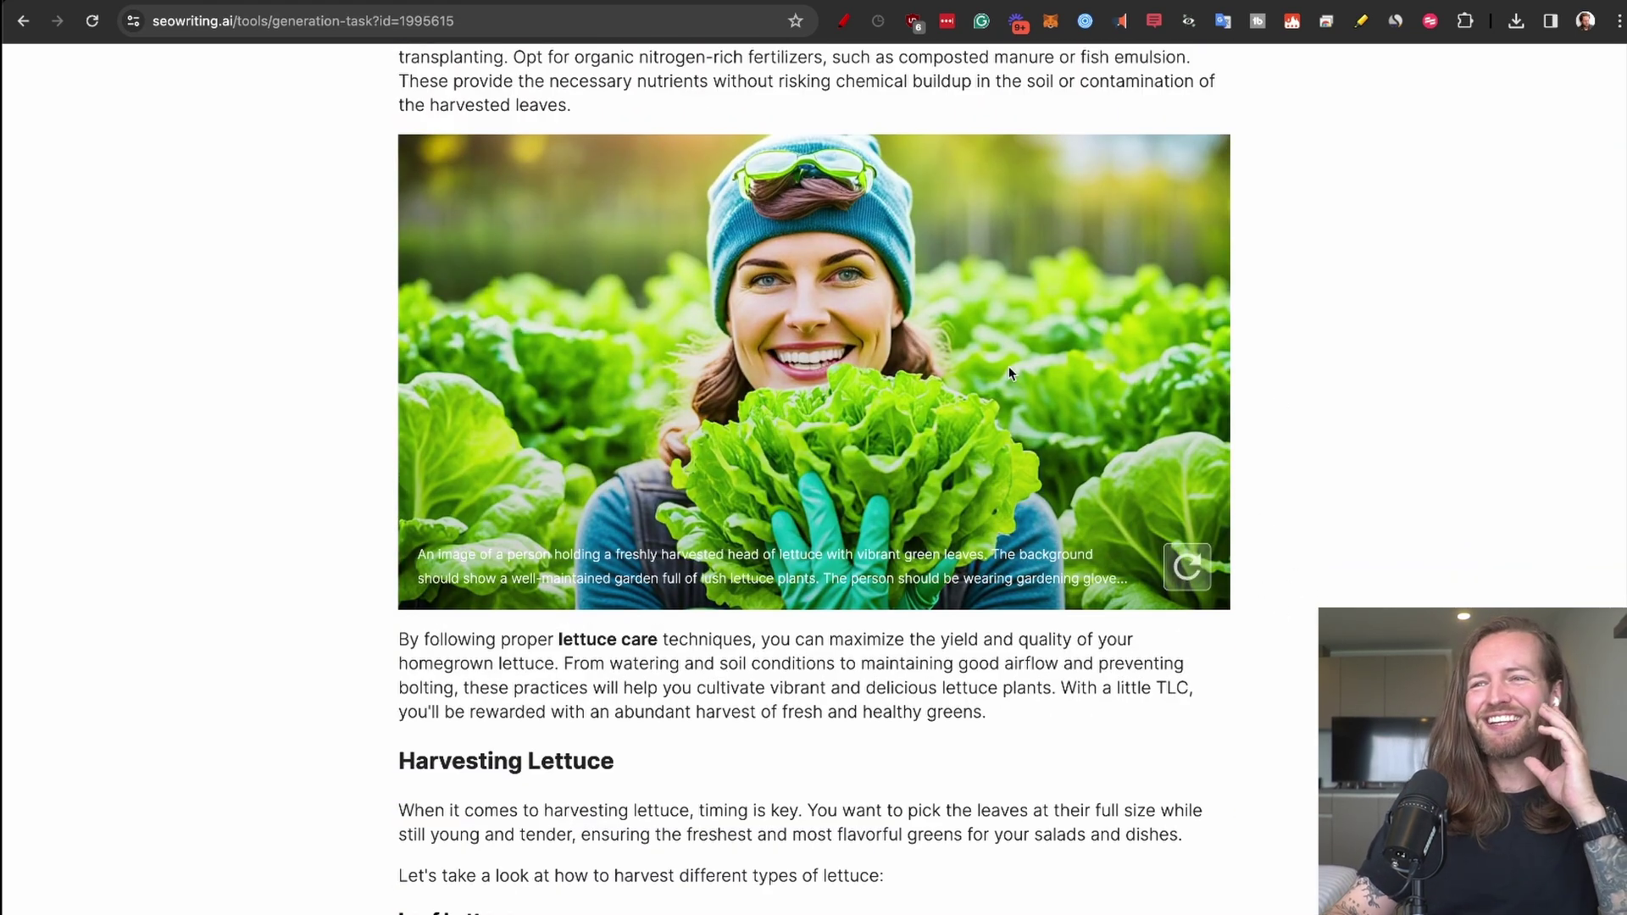
{"action": "scroll", "coordinate": [1343, 501], "scroll_direction": "down", "scroll_amount": 15}
{"action": "scroll", "coordinate": [1322, 548], "scroll_direction": "down", "scroll_amount": 20}
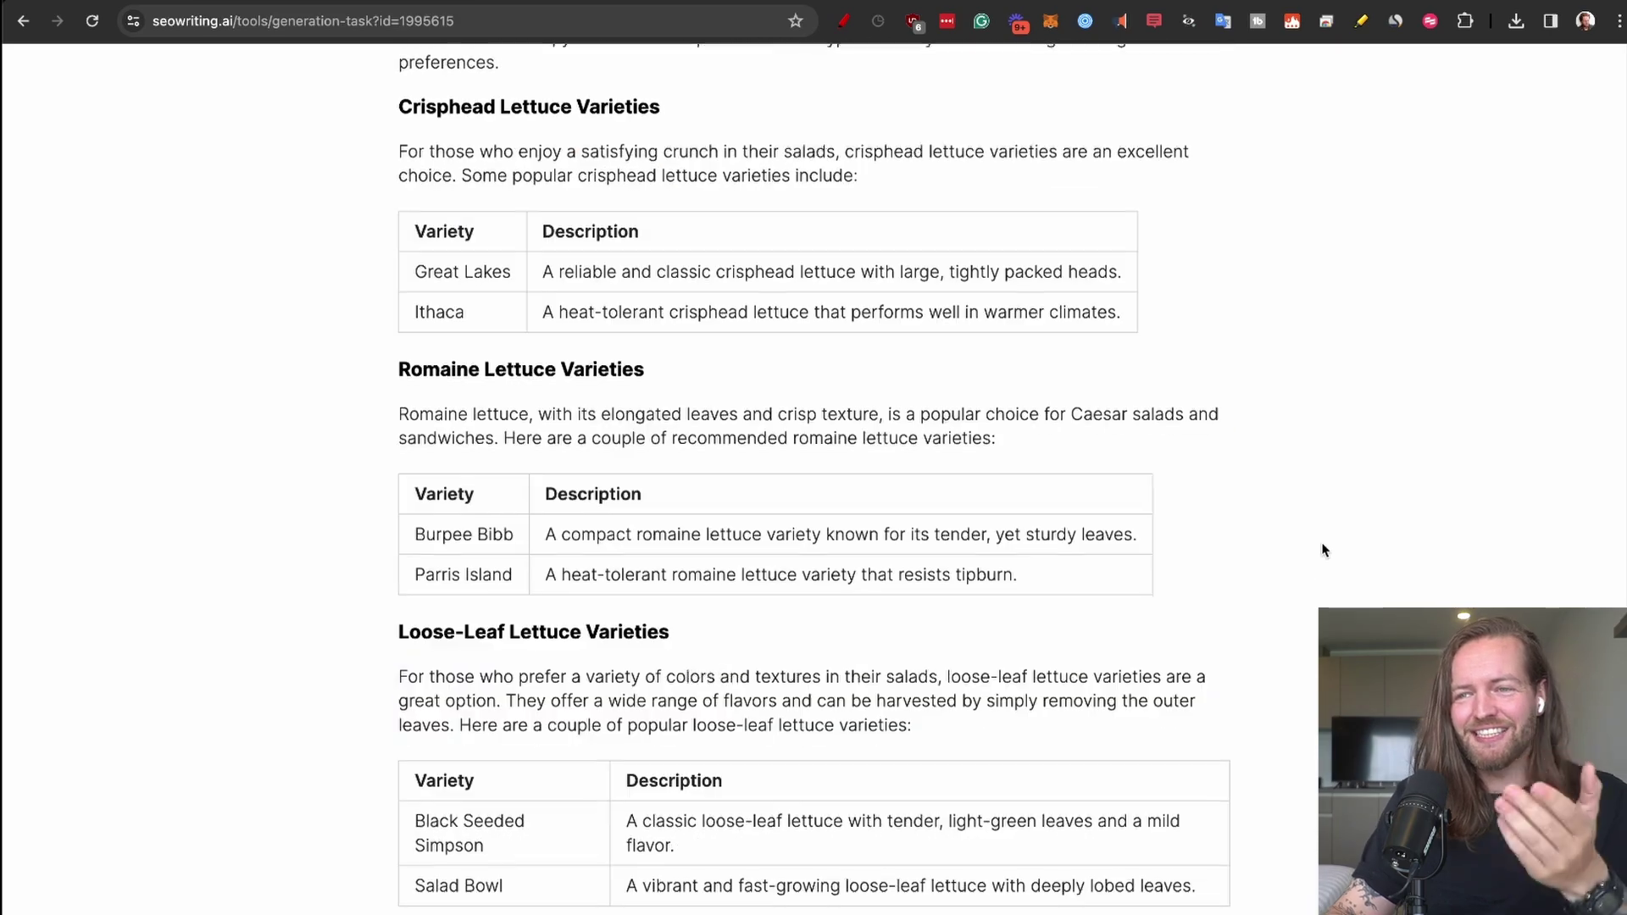
{"action": "scroll", "coordinate": [1325, 550], "scroll_direction": "down", "scroll_amount": 20}
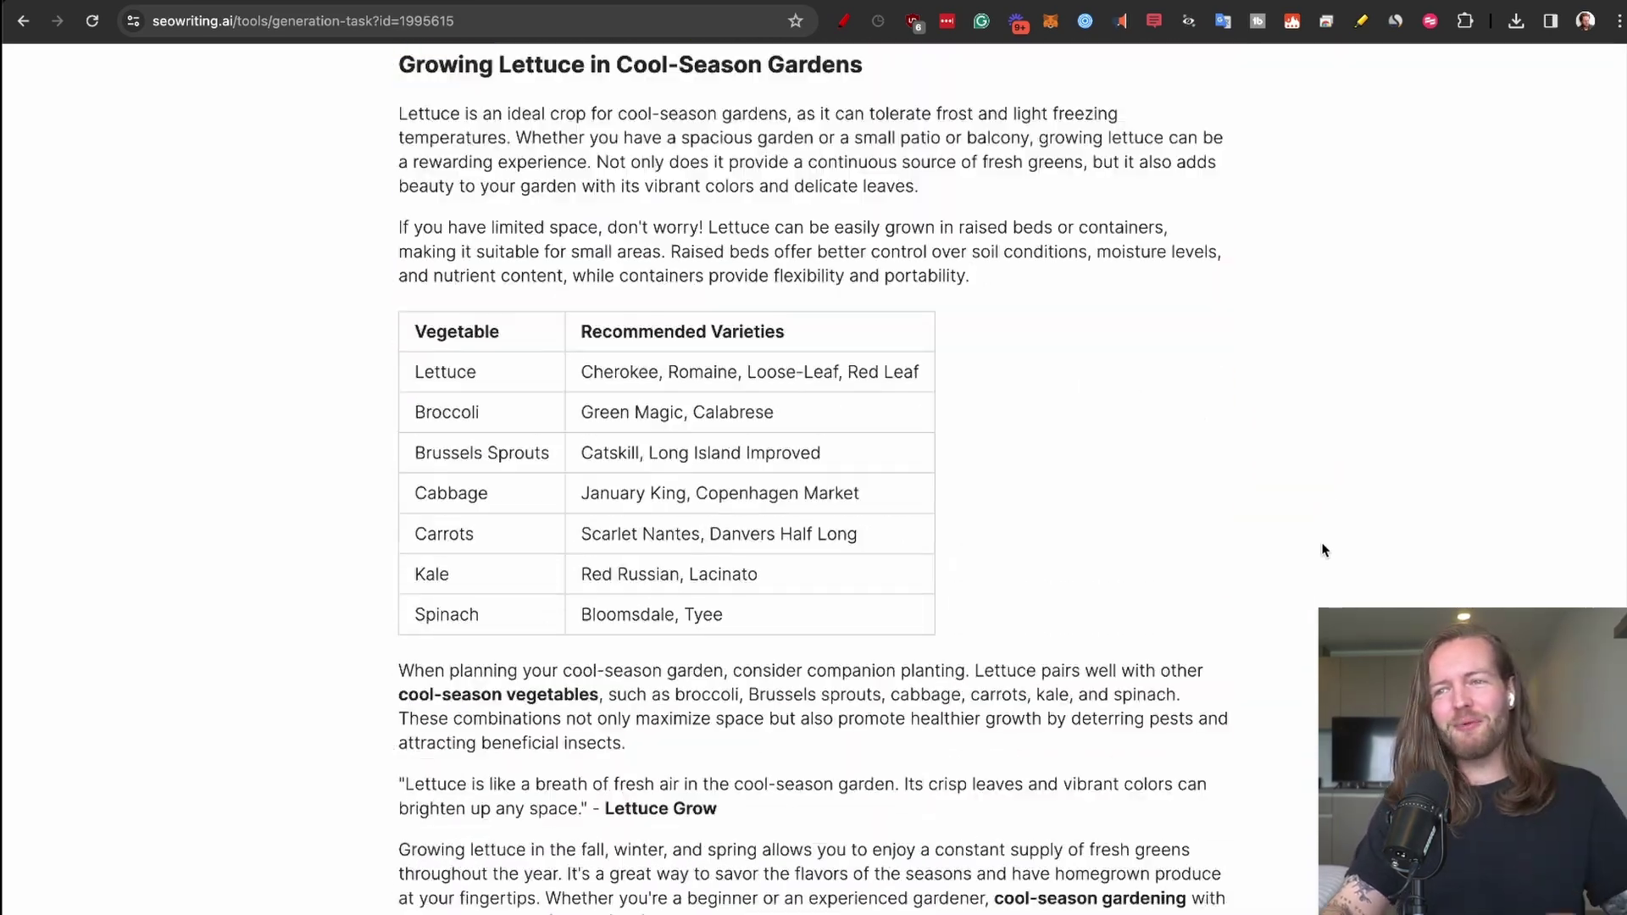
{"action": "scroll", "coordinate": [1325, 550], "scroll_direction": "down", "scroll_amount": 20}
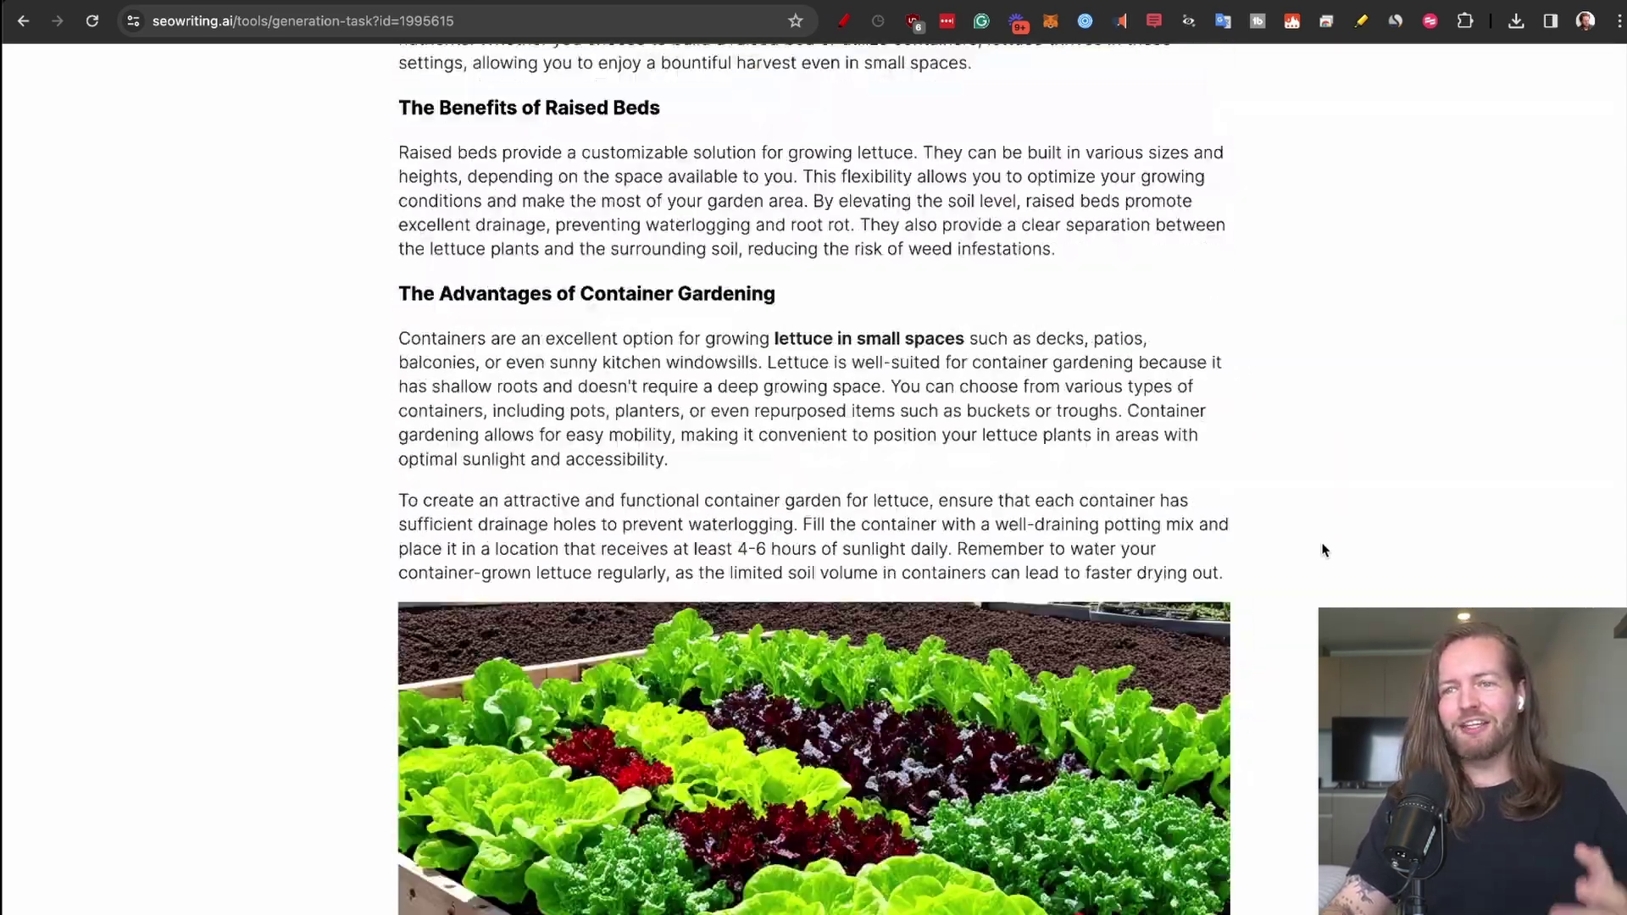
{"action": "scroll", "coordinate": [1325, 550], "scroll_direction": "down", "scroll_amount": 20}
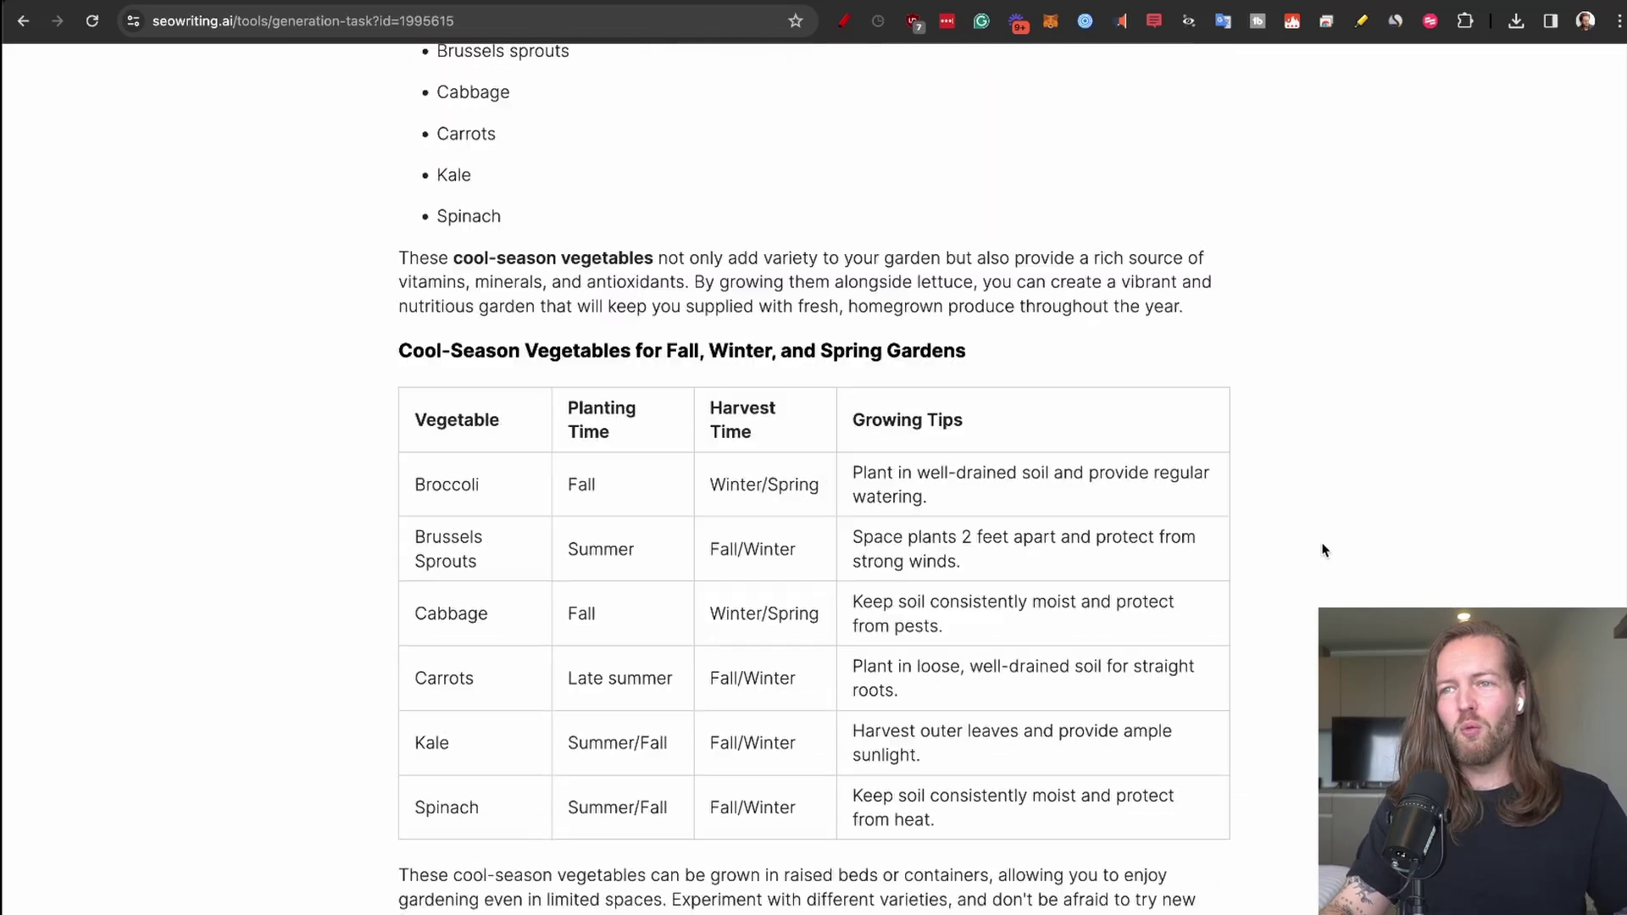
{"action": "scroll", "coordinate": [1325, 551], "scroll_direction": "down", "scroll_amount": 1}
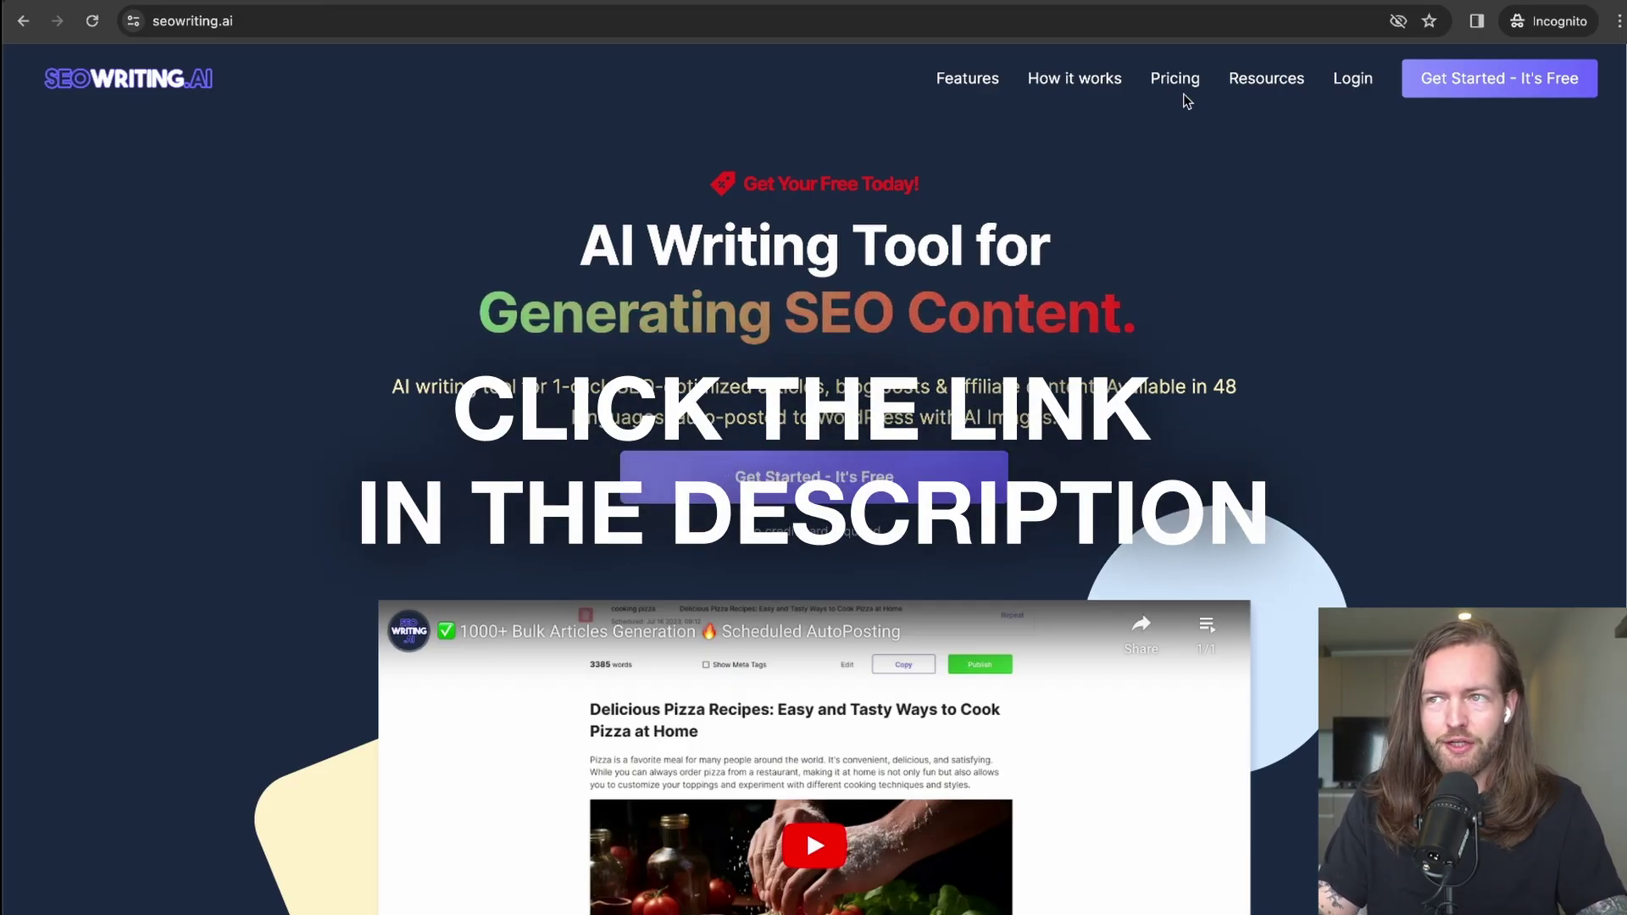
Compare the free $0 and $12/month plans, then start signing up for the paid plan.
{"action": "left_click", "coordinate": [1176, 79]}
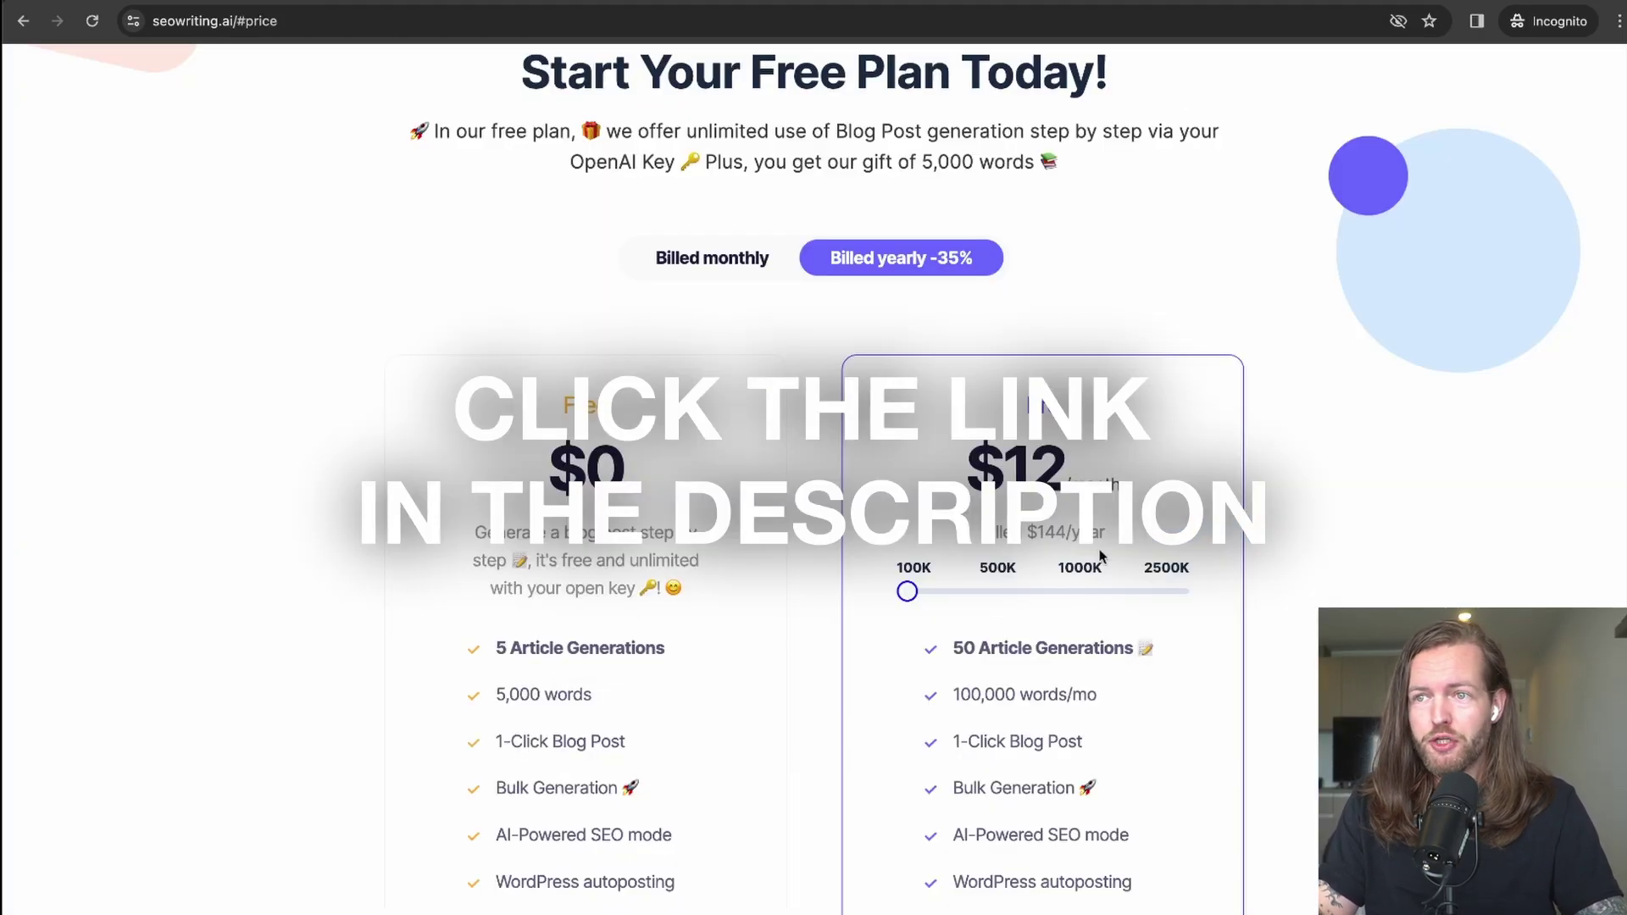
{"action": "scroll", "coordinate": [1101, 555], "scroll_direction": "down", "scroll_amount": 7}
{"action": "scroll", "coordinate": [1182, 716], "scroll_direction": "down", "scroll_amount": 2}
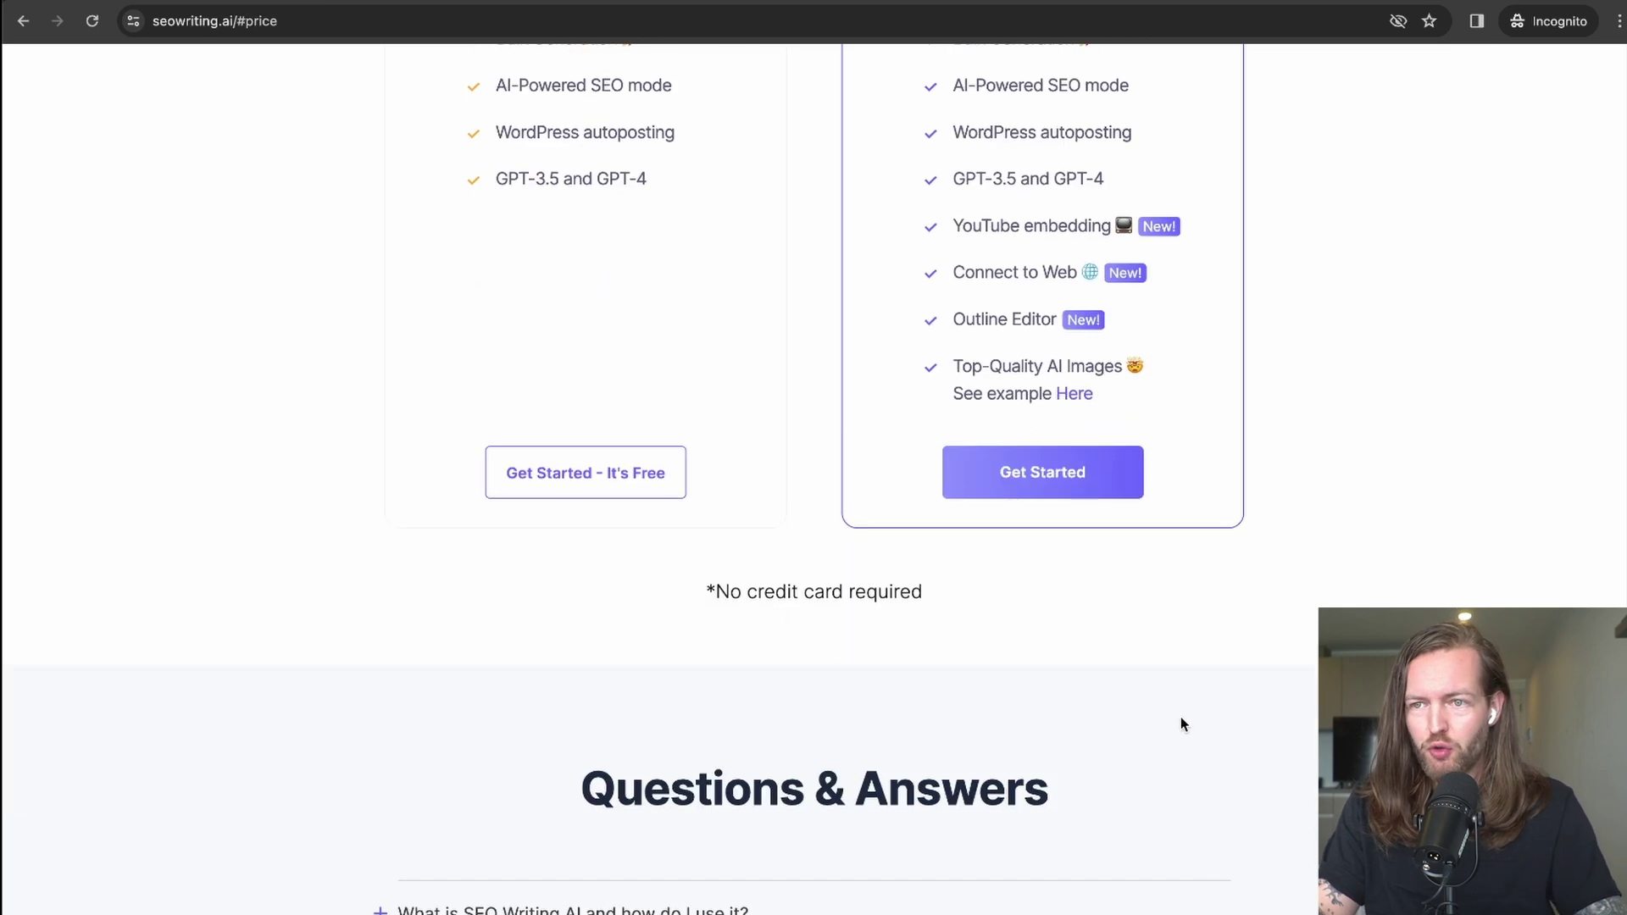
{"action": "scroll", "coordinate": [1181, 671], "scroll_direction": "up", "scroll_amount": 4}
{"action": "left_click", "coordinate": [1059, 768]}
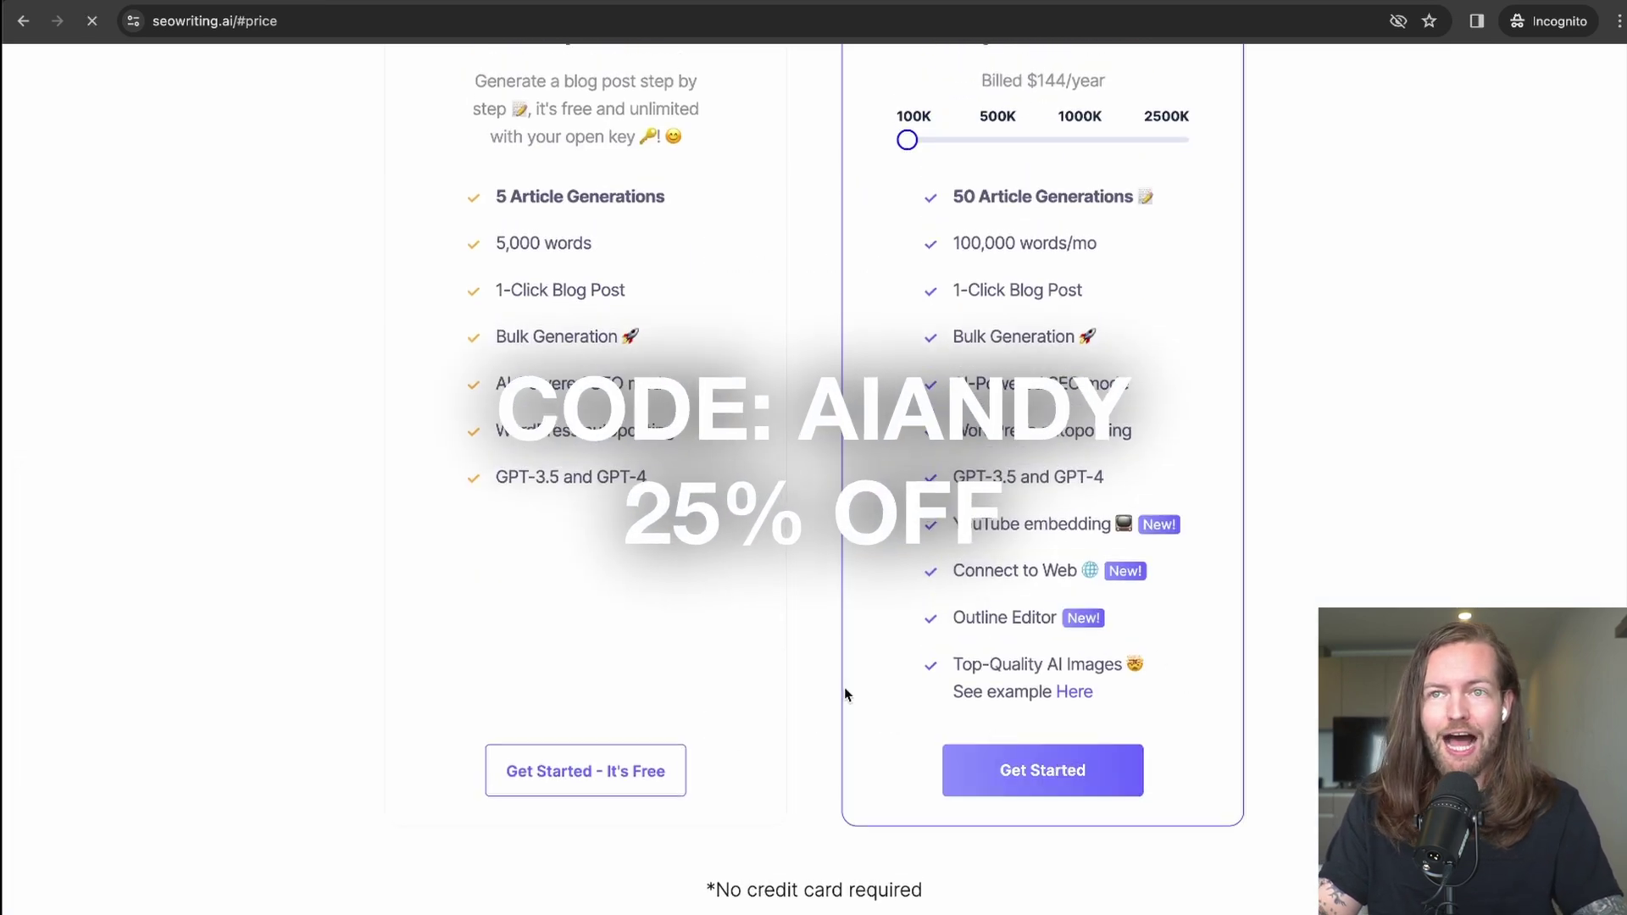